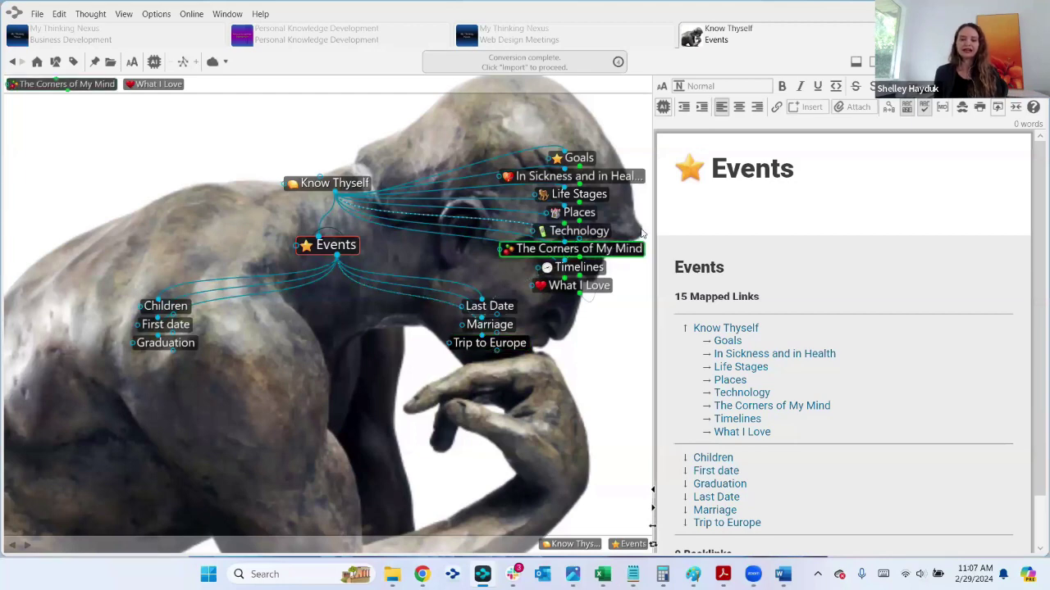
# Examine the Life Stages thought and its child My First..., returning to Life Stages
pyautogui.click(579, 194)
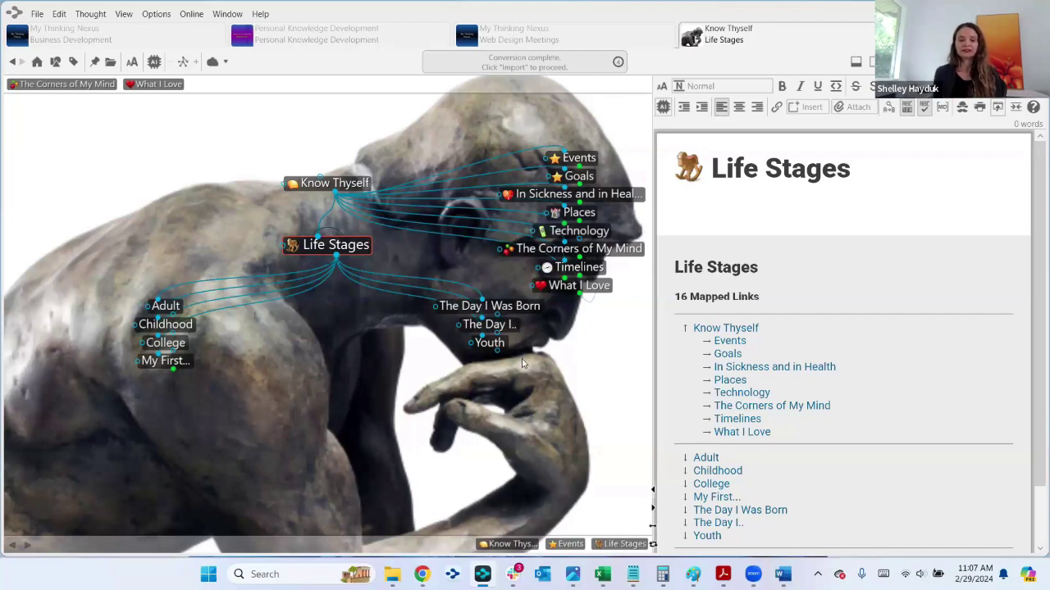
pyautogui.click(187, 363)
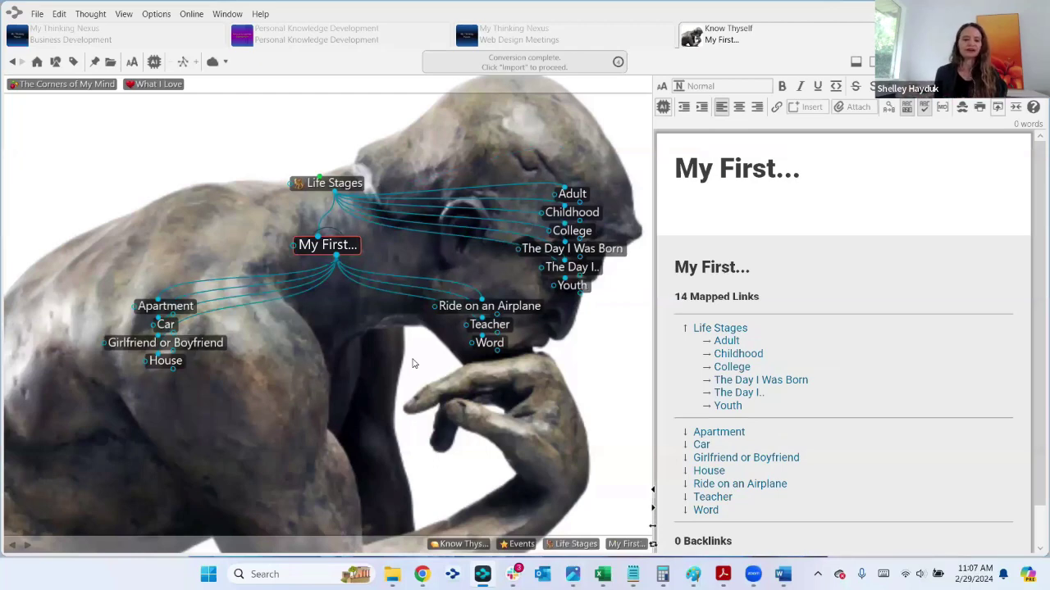
pyautogui.click(333, 182)
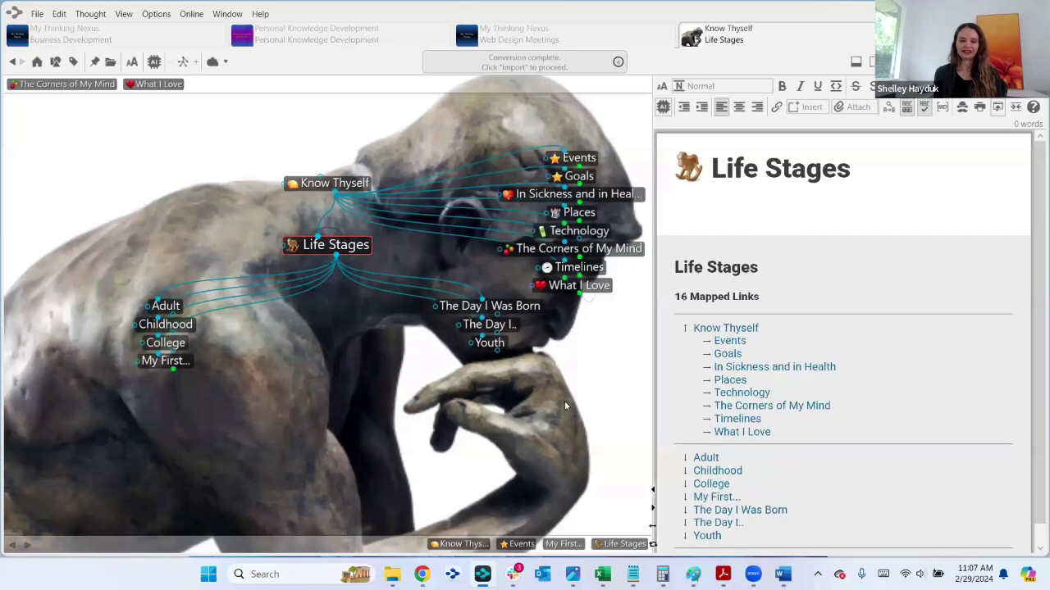
# Examine The Corners of My Mind and its child thoughts Dreams, Intellect and My Beliefs
pyautogui.click(630, 255)
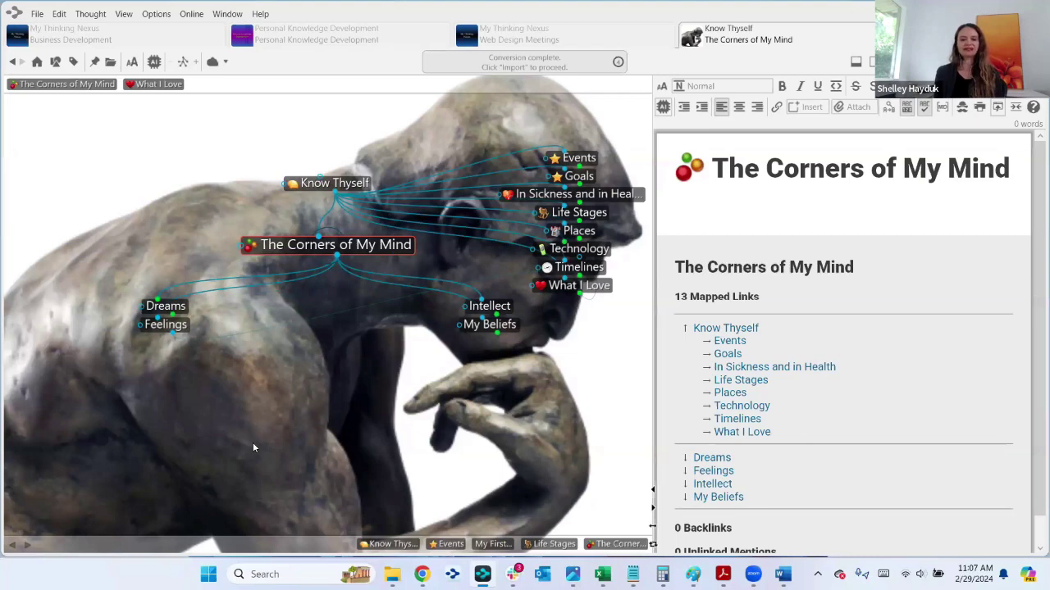
pyautogui.click(166, 306)
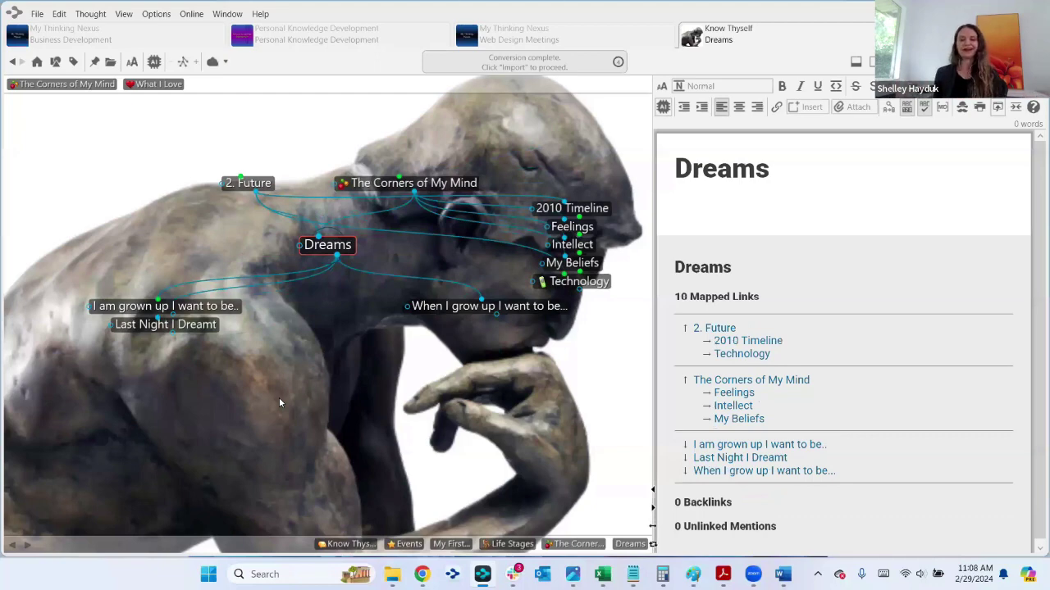
pyautogui.click(410, 183)
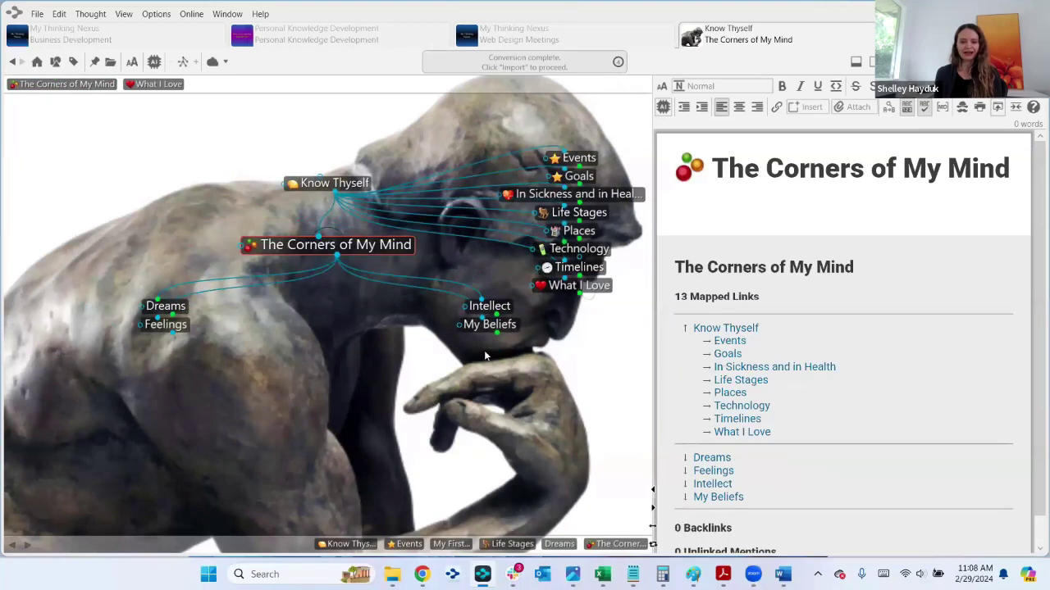
pyautogui.click(490, 306)
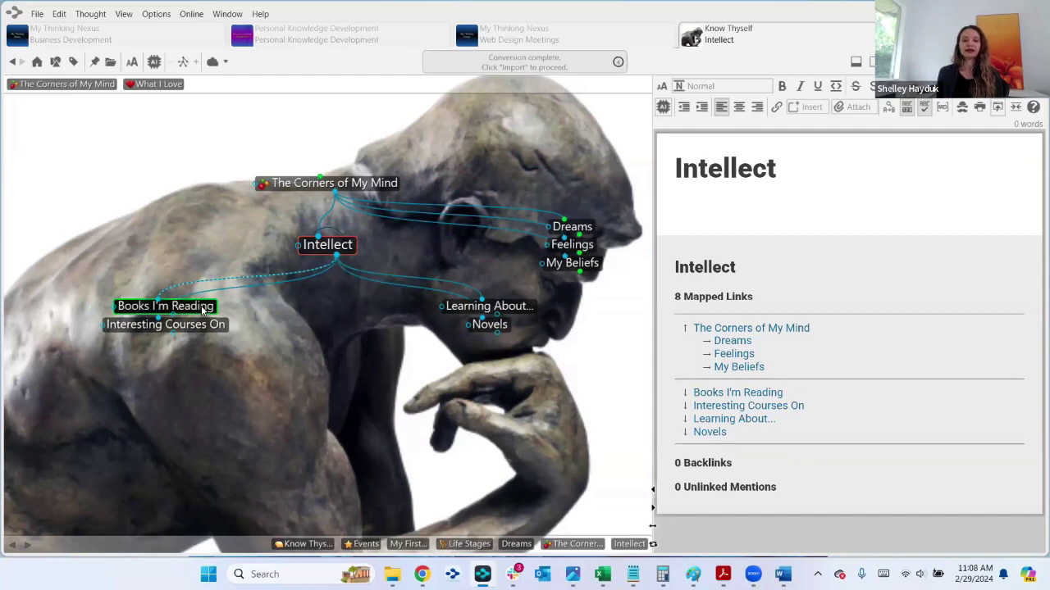
pyautogui.click(578, 269)
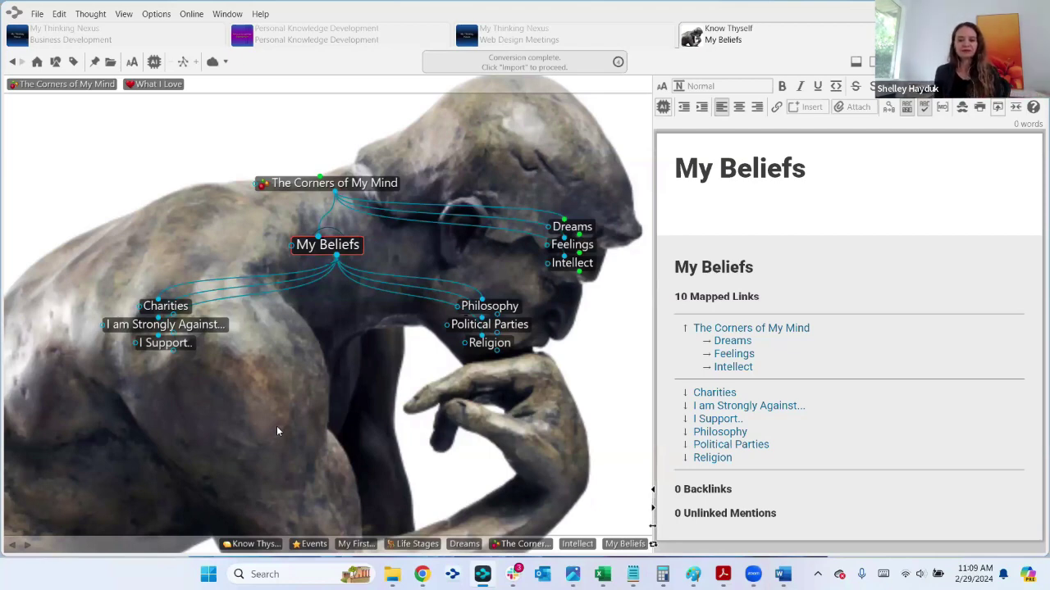
# Go back up to The Corners of My Mind and look through its sibling thoughts Goals and Events
pyautogui.click(361, 183)
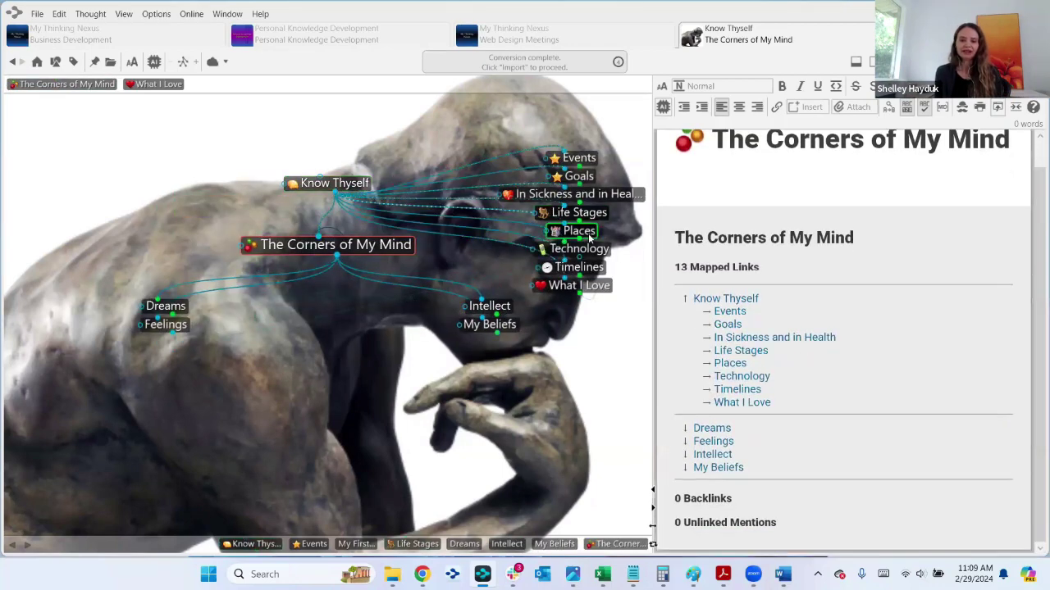
pyautogui.click(585, 179)
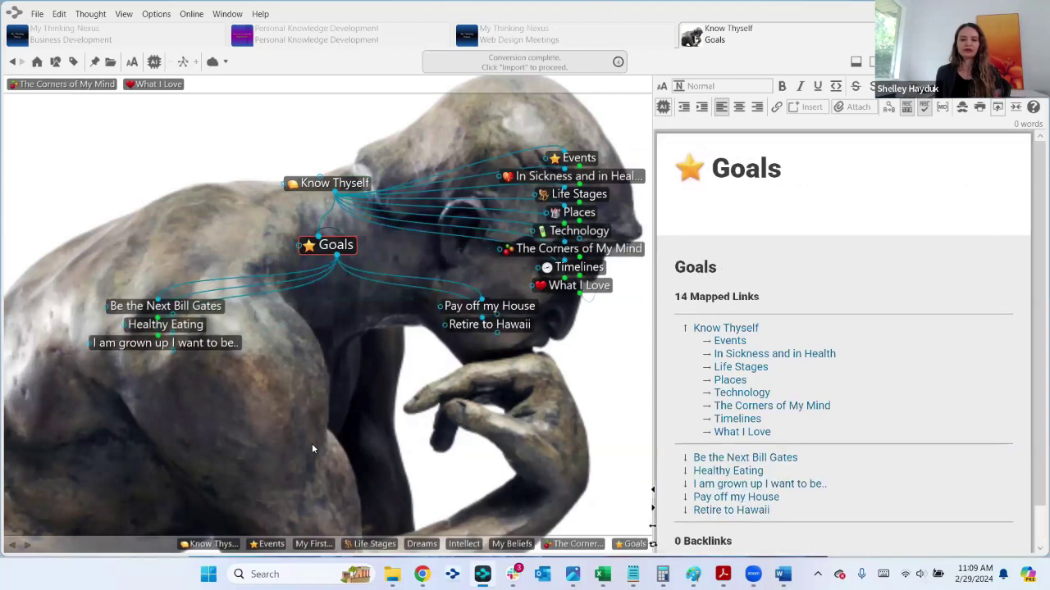
pyautogui.click(579, 157)
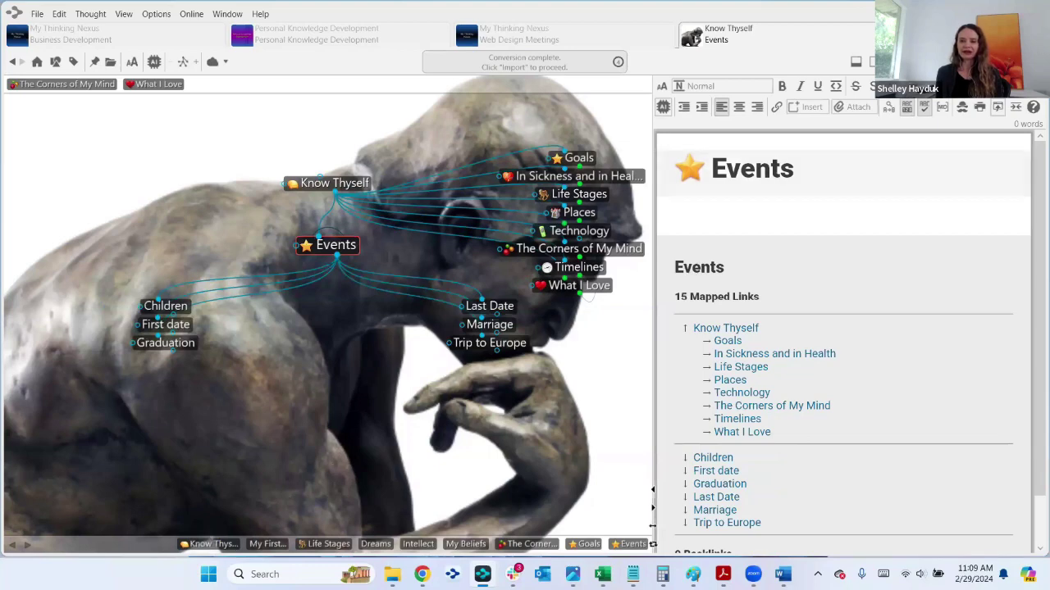
# Switch to the Personal Knowledge Development brain and show it in a maximized window
pyautogui.moveTo(518, 66); pyautogui.dragTo(499, 129)
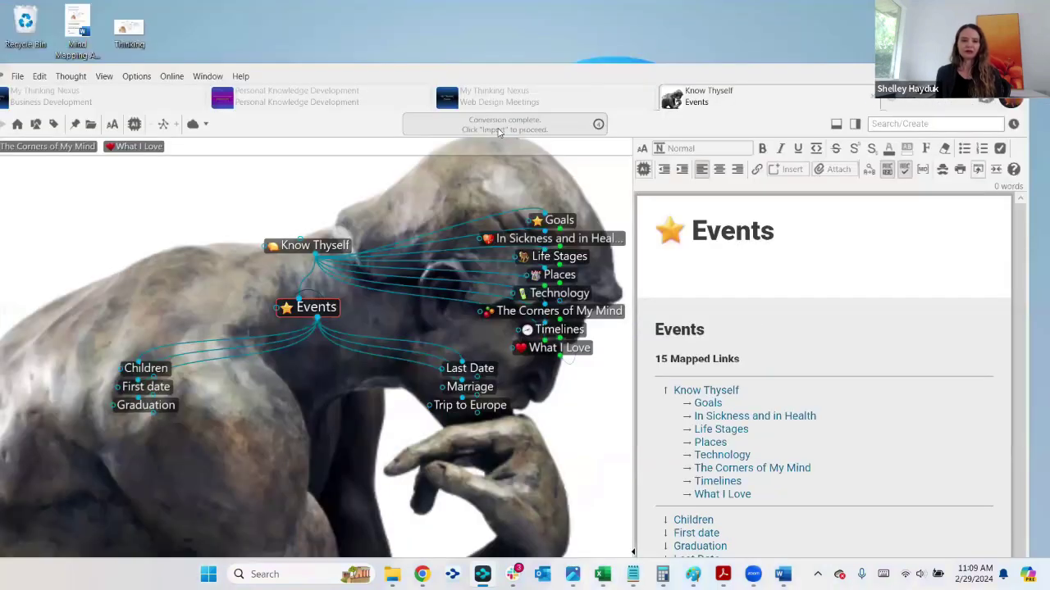
pyautogui.click(334, 96)
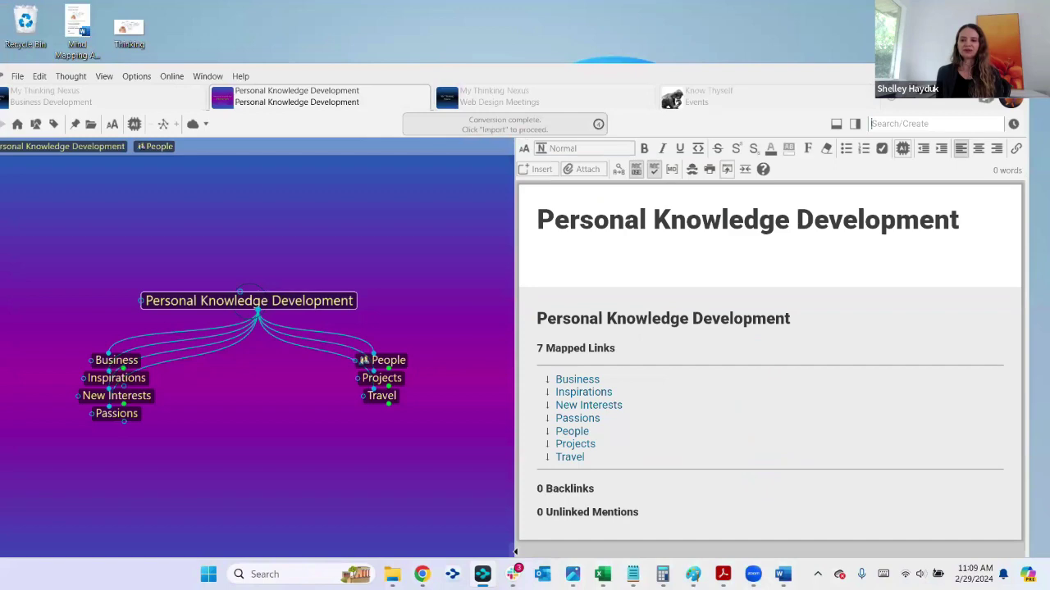
pyautogui.click(987, 76)
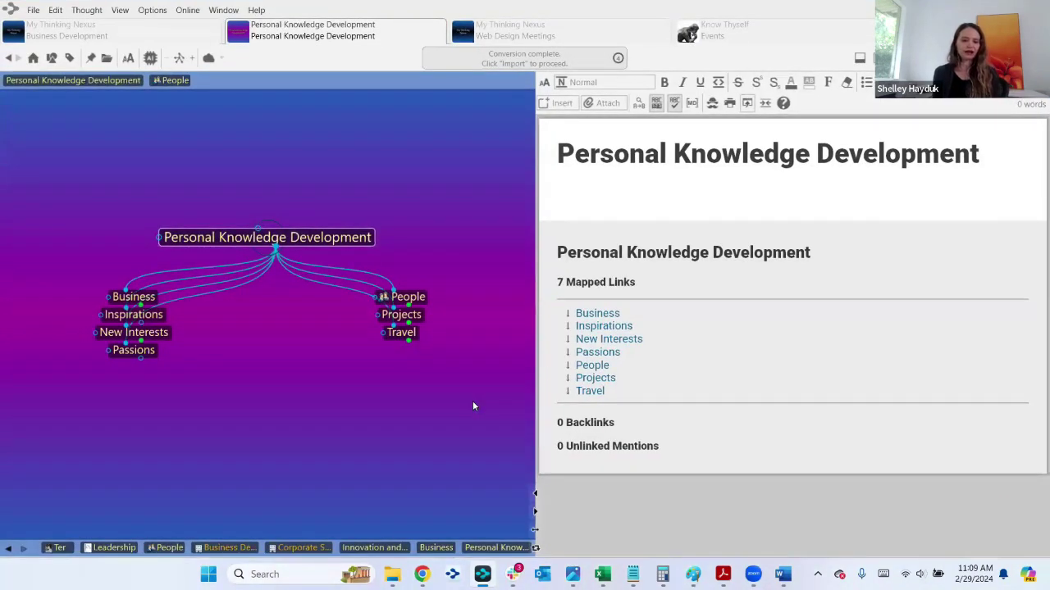
# Browse the Business and People thoughts, following People through Great Canadians to Terry Fox
pyautogui.click(134, 296)
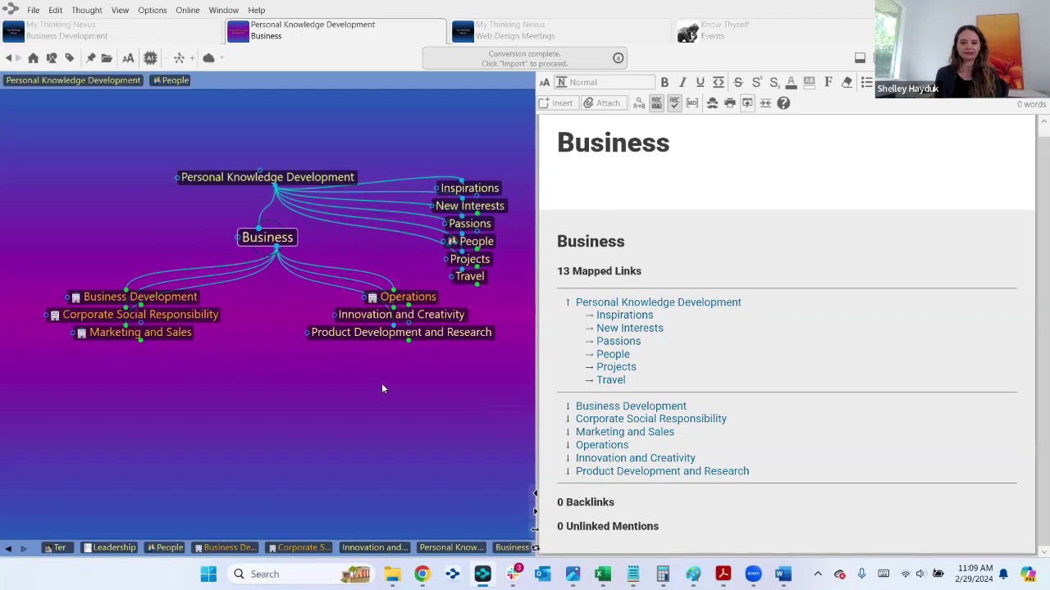
pyautogui.click(484, 243)
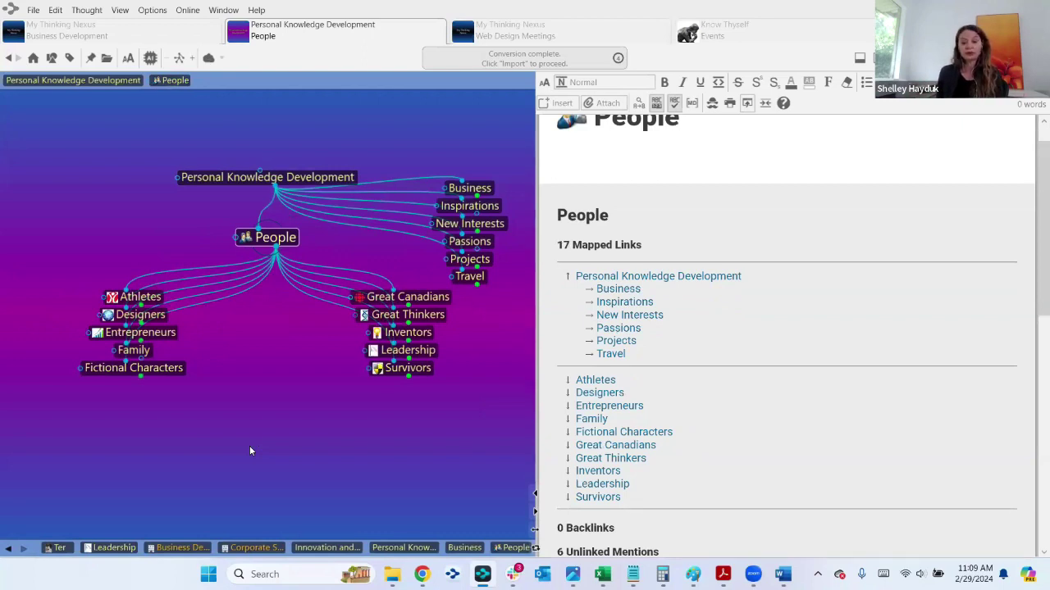
pyautogui.click(444, 298)
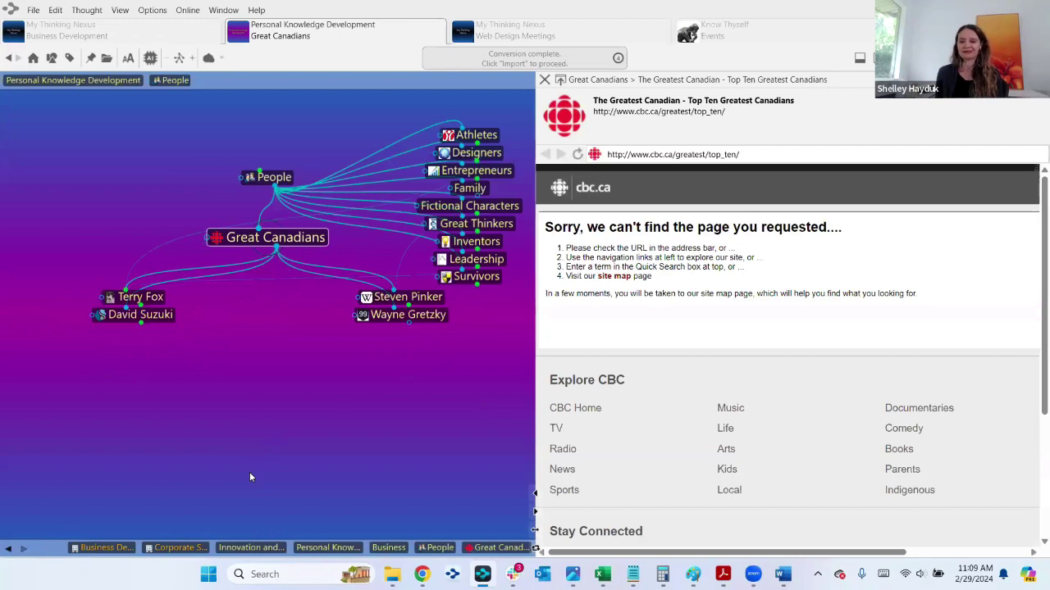
pyautogui.click(140, 297)
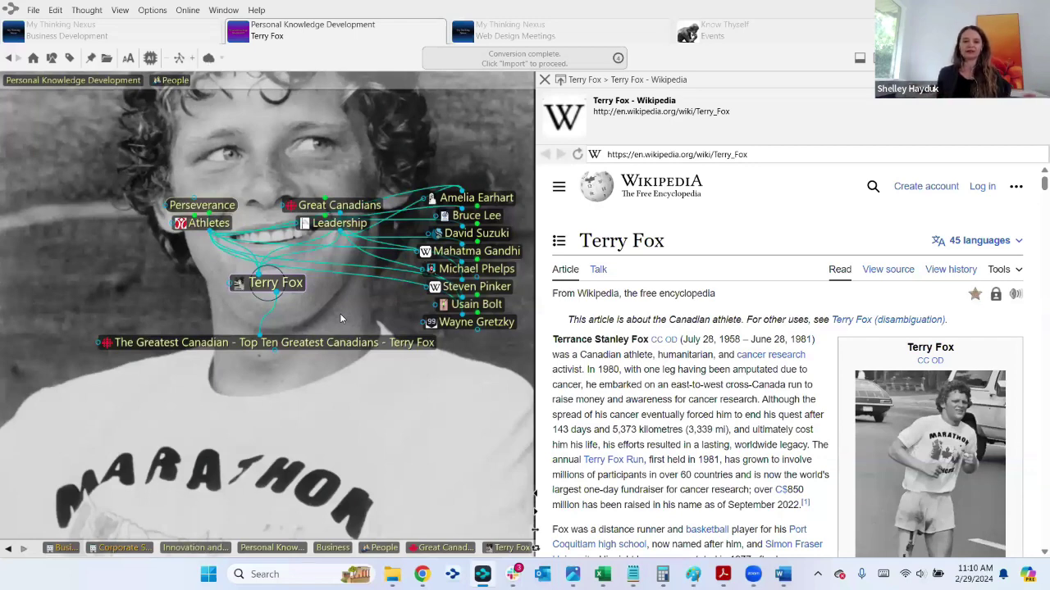
# Go through Leadership to the Amelia Earhart thought and widen the mind map area beside its web page
pyautogui.click(340, 225)
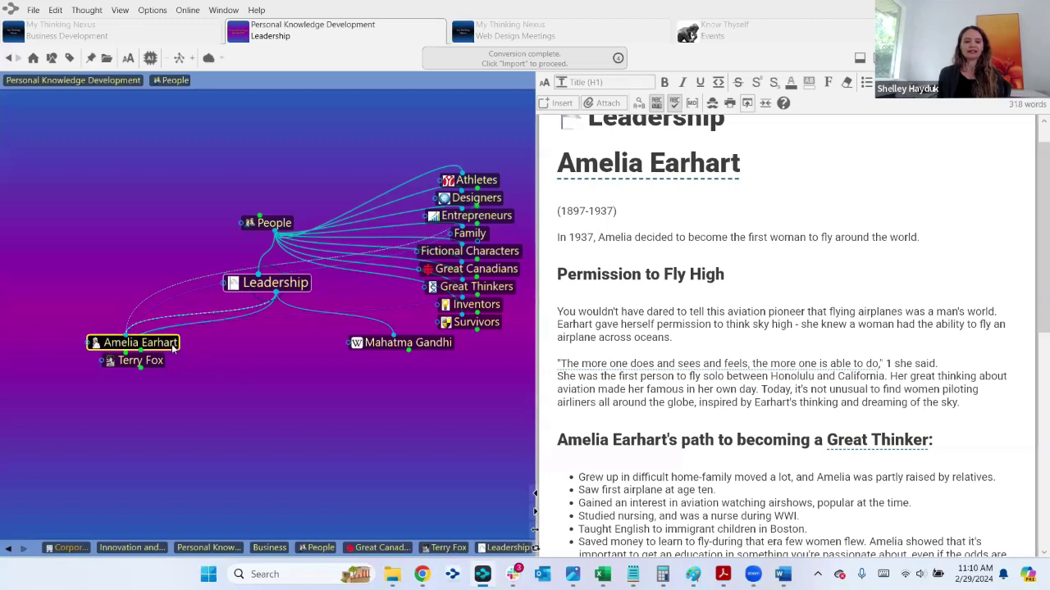
pyautogui.click(138, 343)
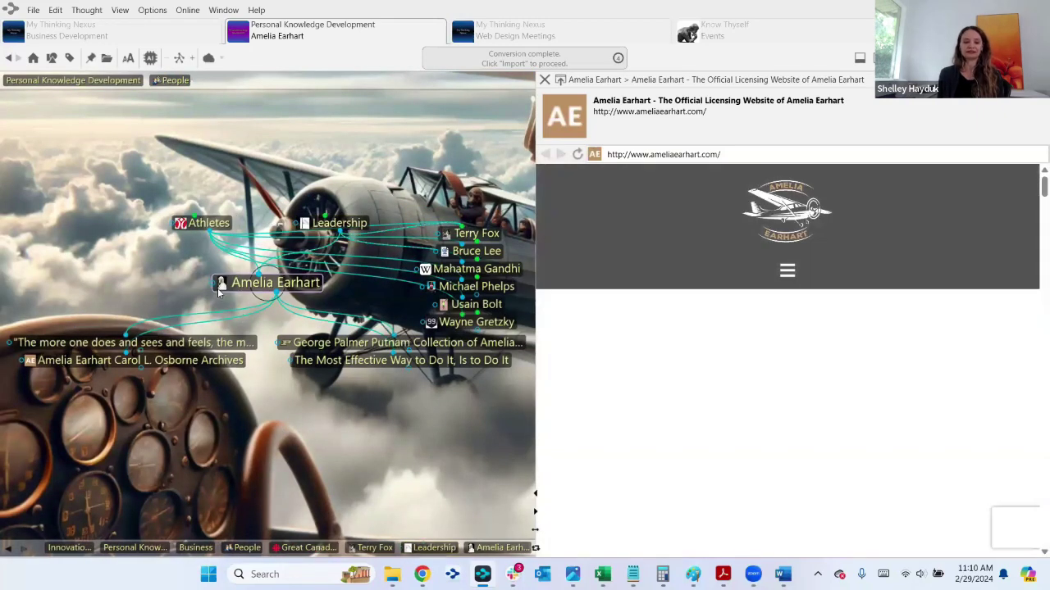
pyautogui.moveTo(222, 283)
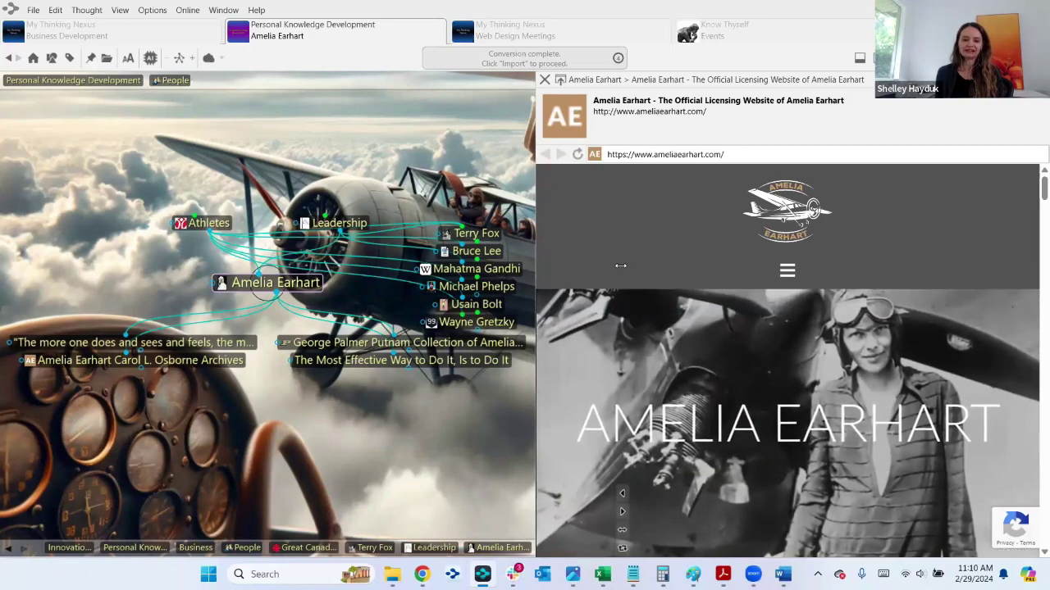
pyautogui.moveTo(534, 268); pyautogui.dragTo(622, 268)
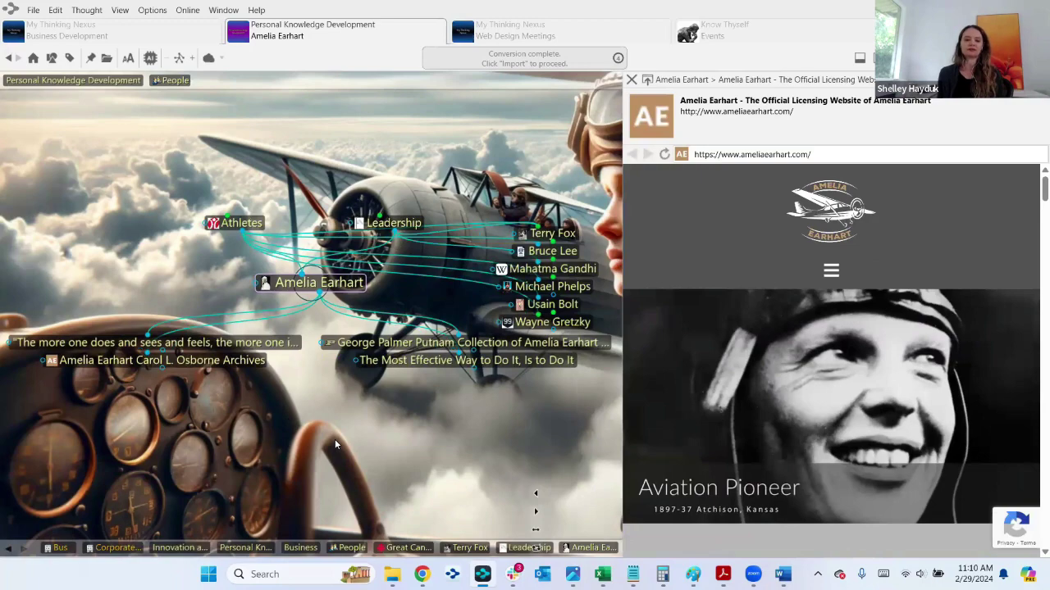
# Return to the Leadership thought and link the existing Innovation and Creativity thought to it as a jump thought
pyautogui.click(393, 223)
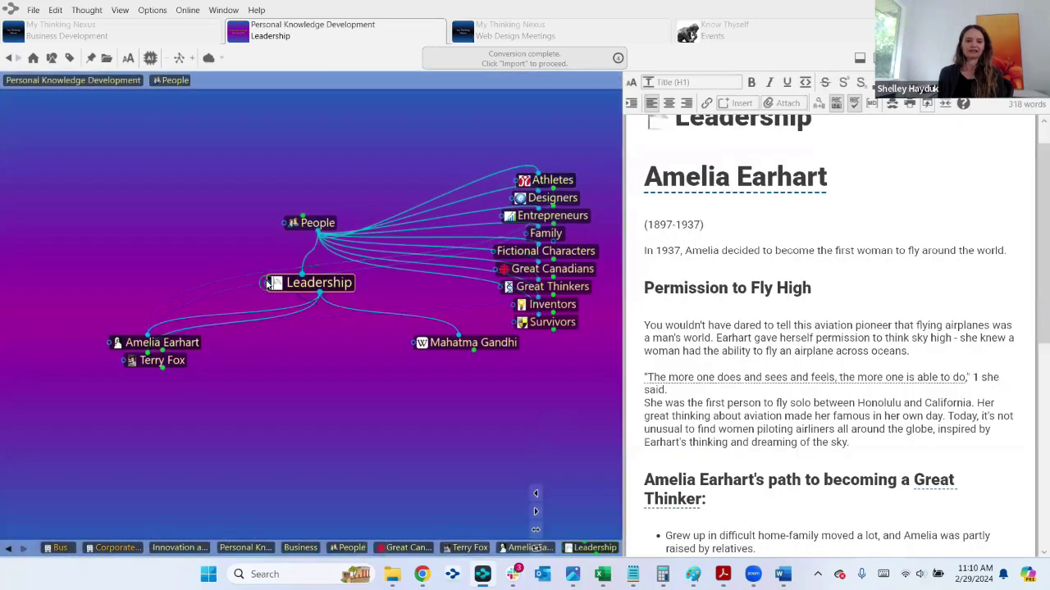
pyautogui.moveTo(267, 282); pyautogui.dragTo(175, 289)
pyautogui.write('cr')
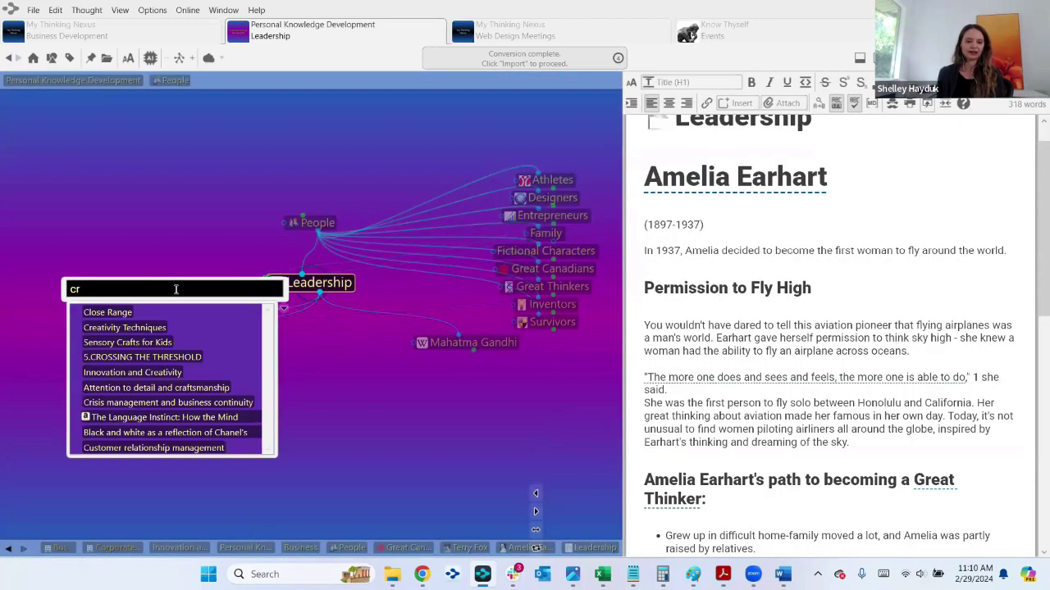
pyautogui.write('e')
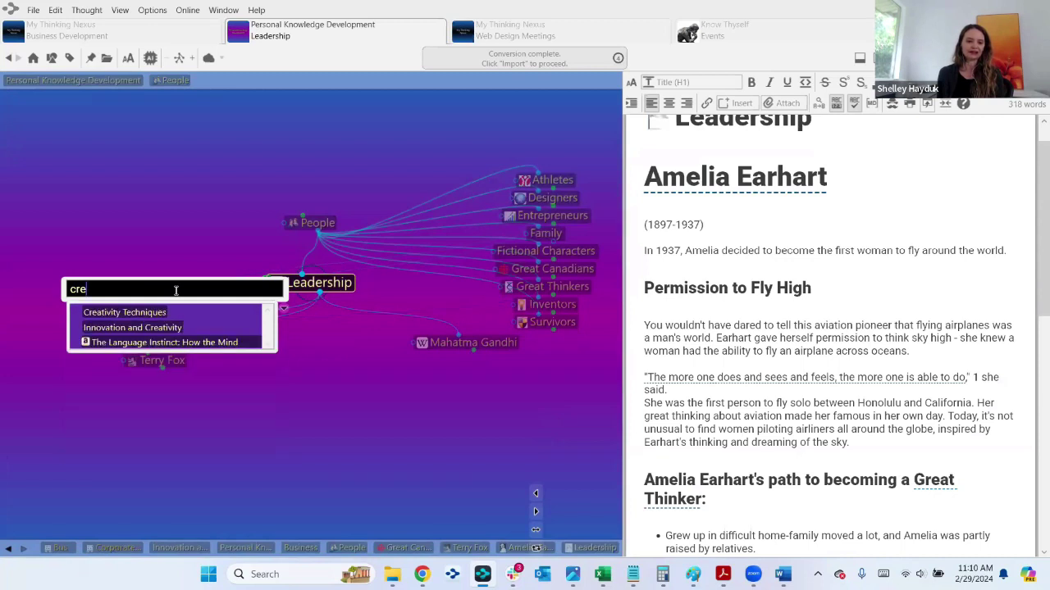
pyautogui.click(171, 329)
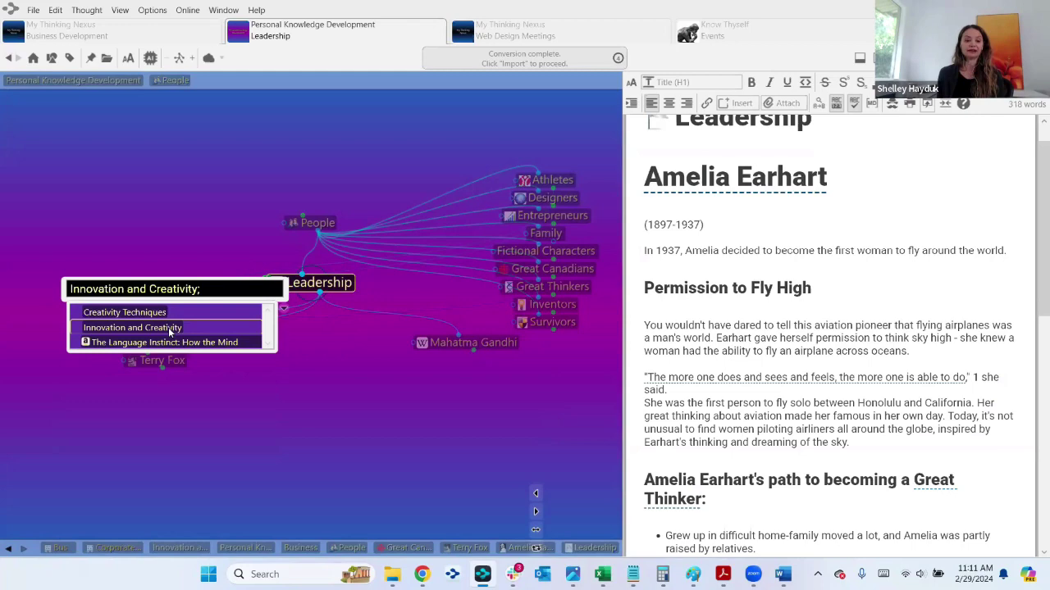
pyautogui.press('Return')
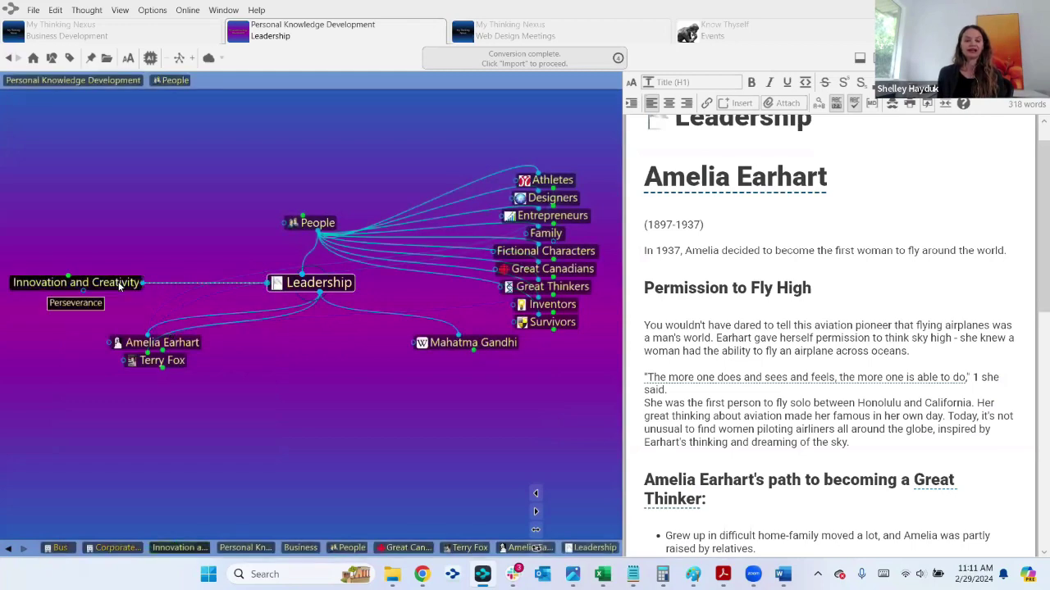
# Navigate through Innovation and Creativity and Operations to the Training and Development thought
pyautogui.click(119, 284)
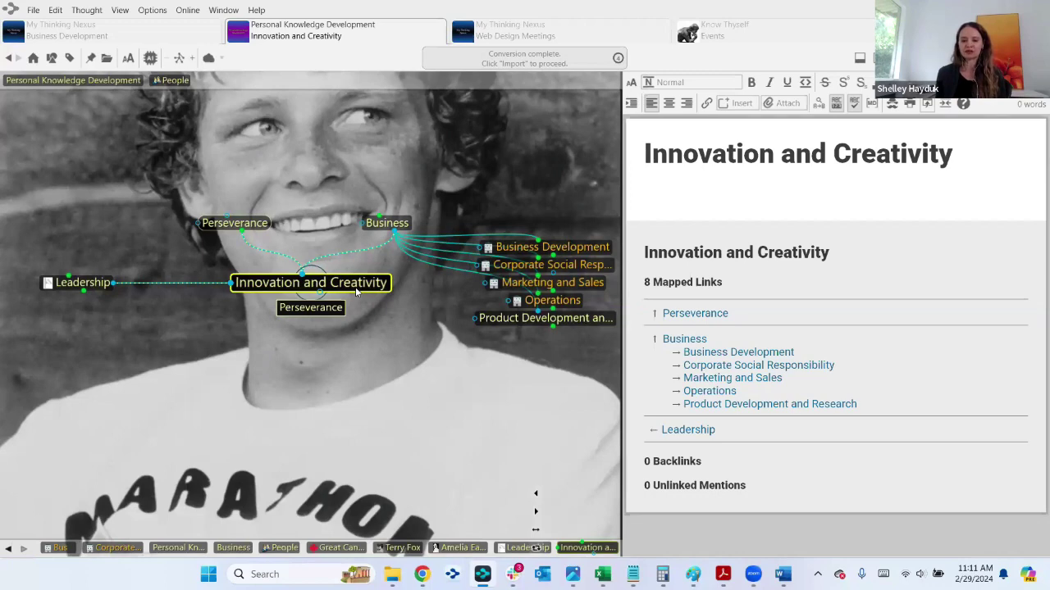
pyautogui.click(552, 300)
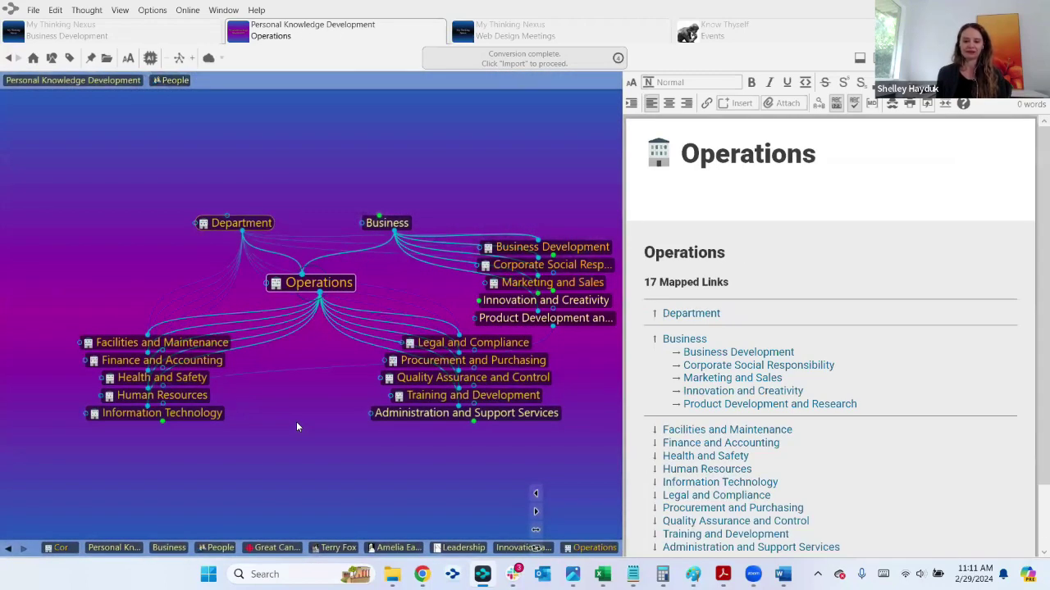
pyautogui.click(460, 398)
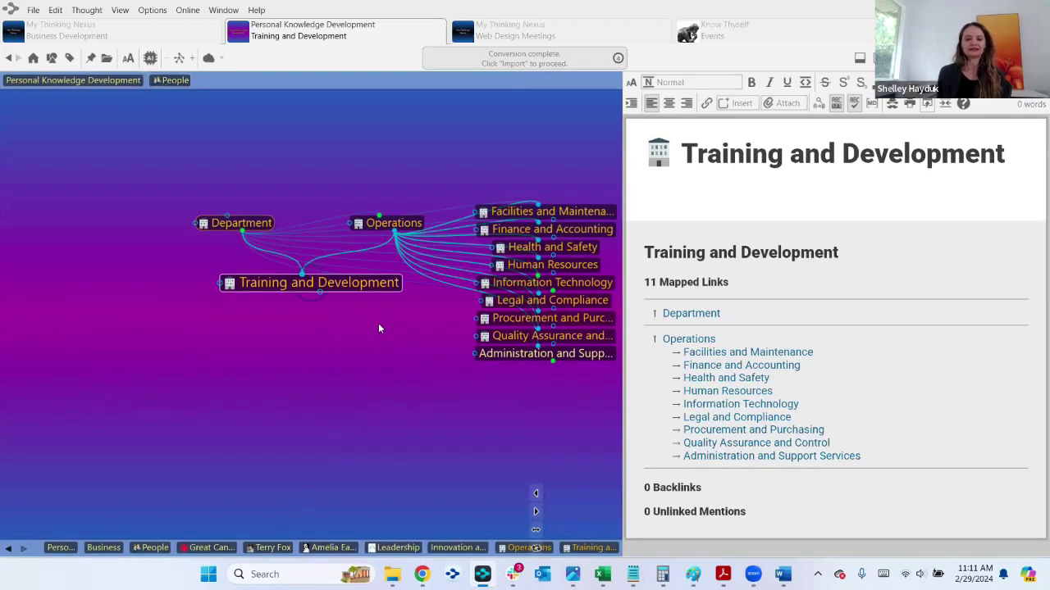
# Set the type of the Training and Development thought to Perseverance, and go back up through Operations to Business
pyautogui.rightClick(370, 288)
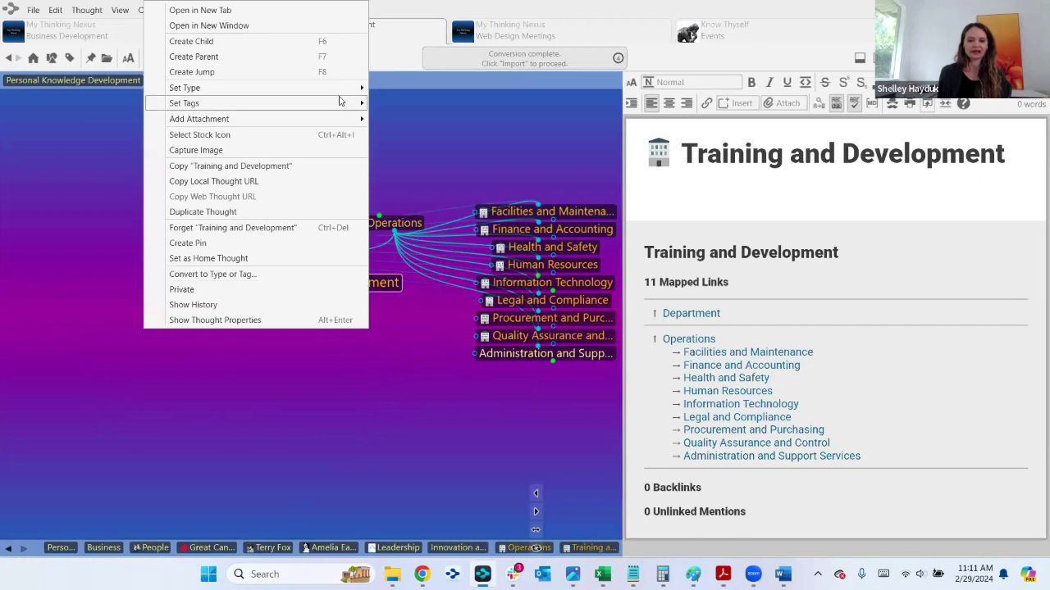
pyautogui.moveTo(340, 90)
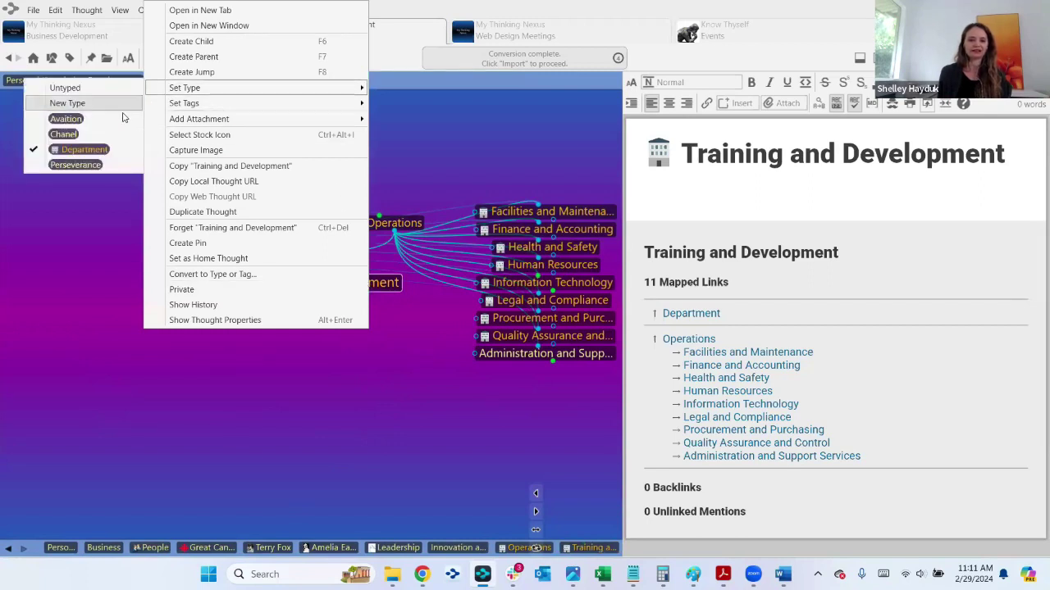
pyautogui.click(95, 167)
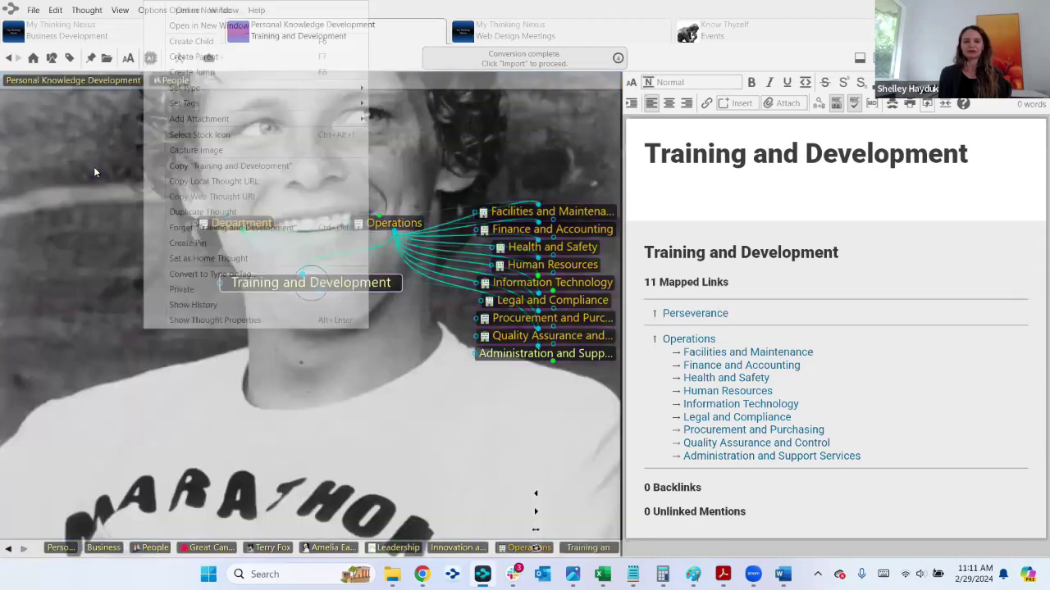
pyautogui.click(386, 224)
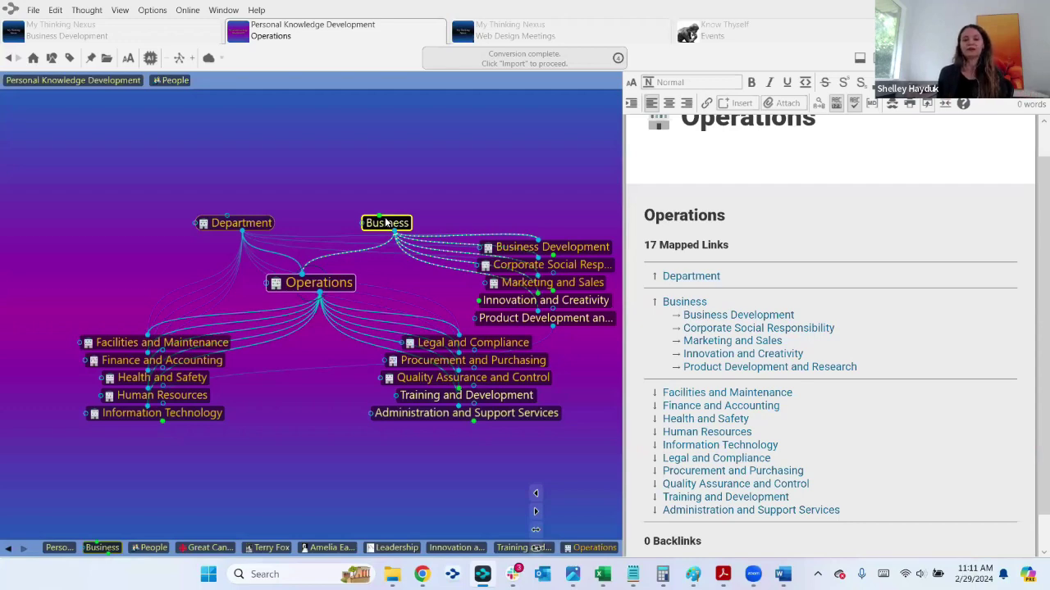
pyautogui.click(386, 222)
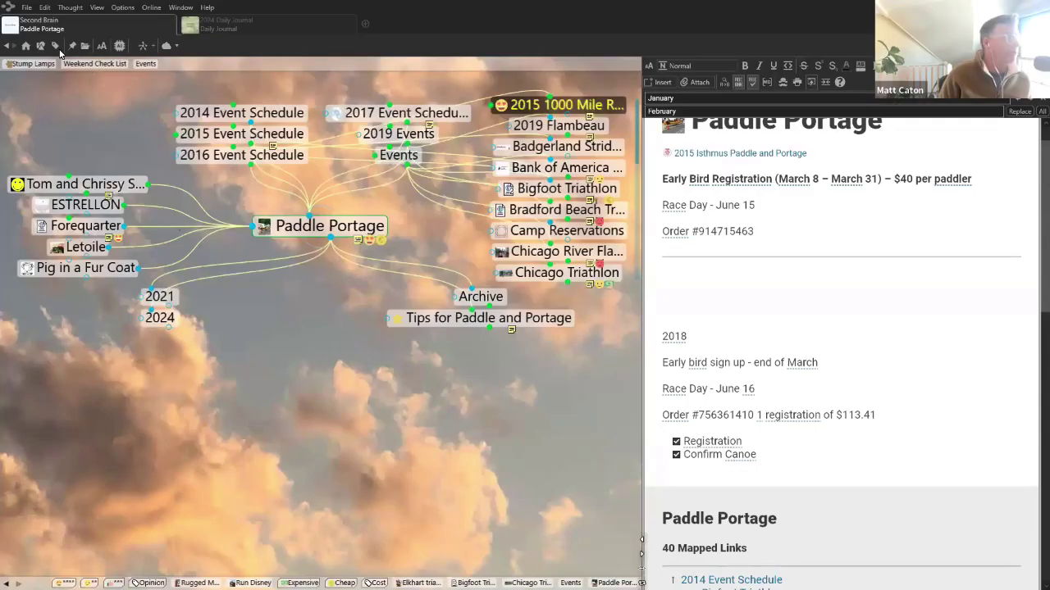
# Go to the home thought and close the find-and-replace bar above its note
pyautogui.click(27, 47)
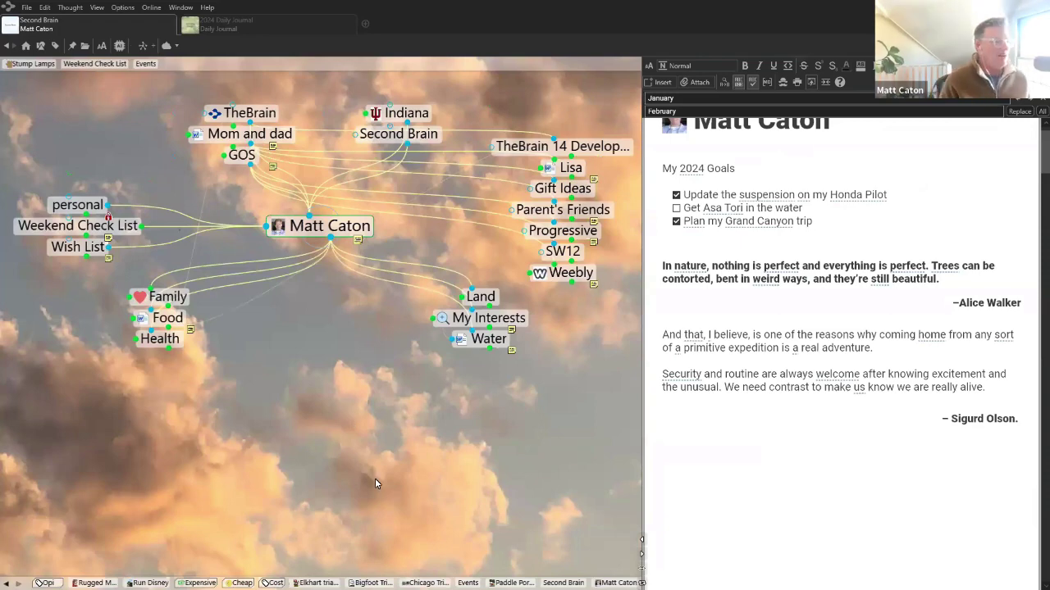
pyautogui.moveTo(341, 345); pyautogui.dragTo(341, 399)
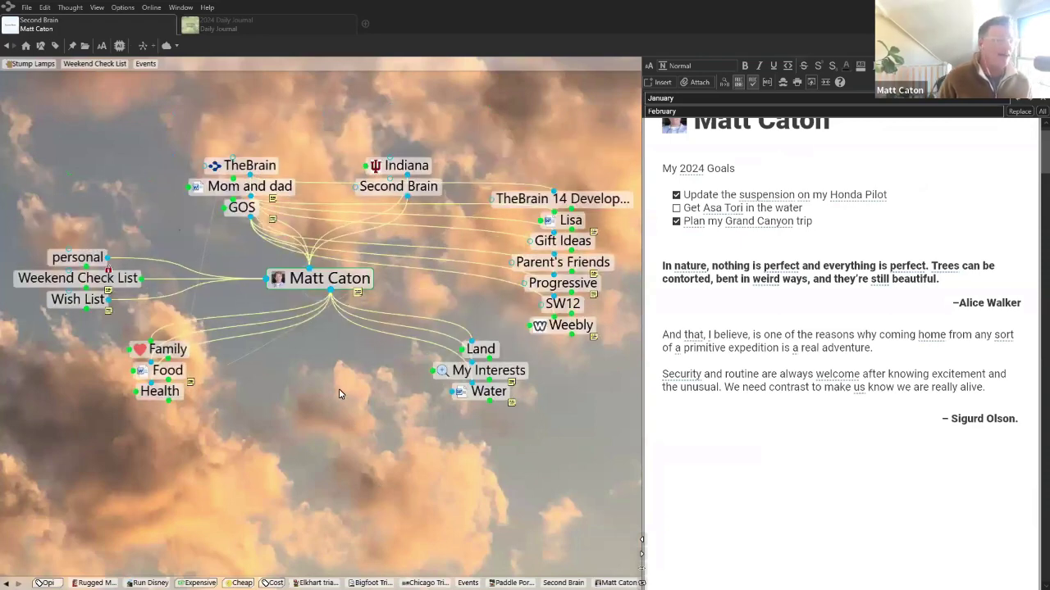
pyautogui.scroll(1, 756, 317)
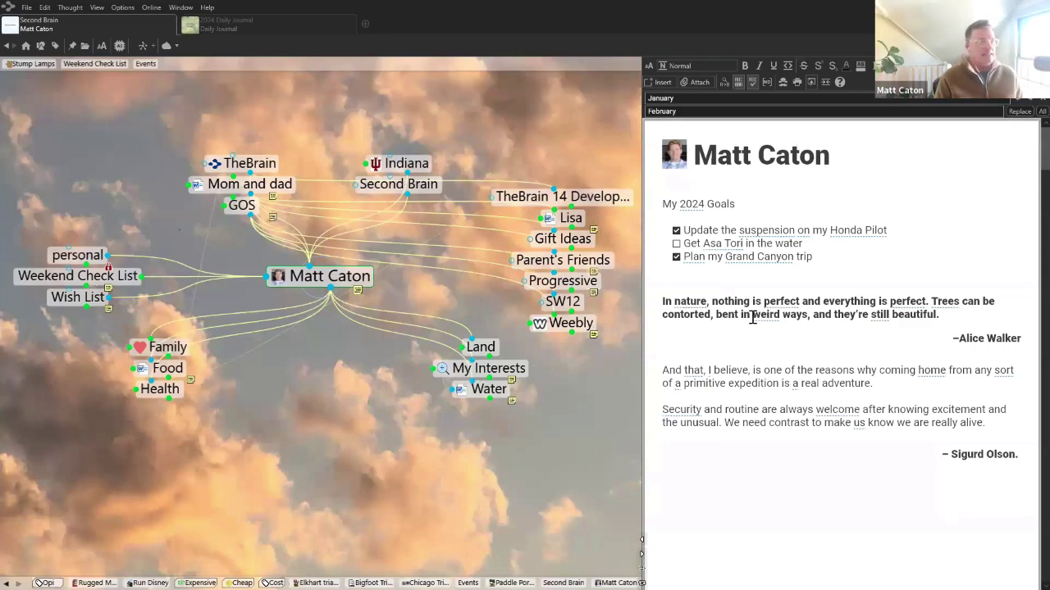
pyautogui.click(27, 8)
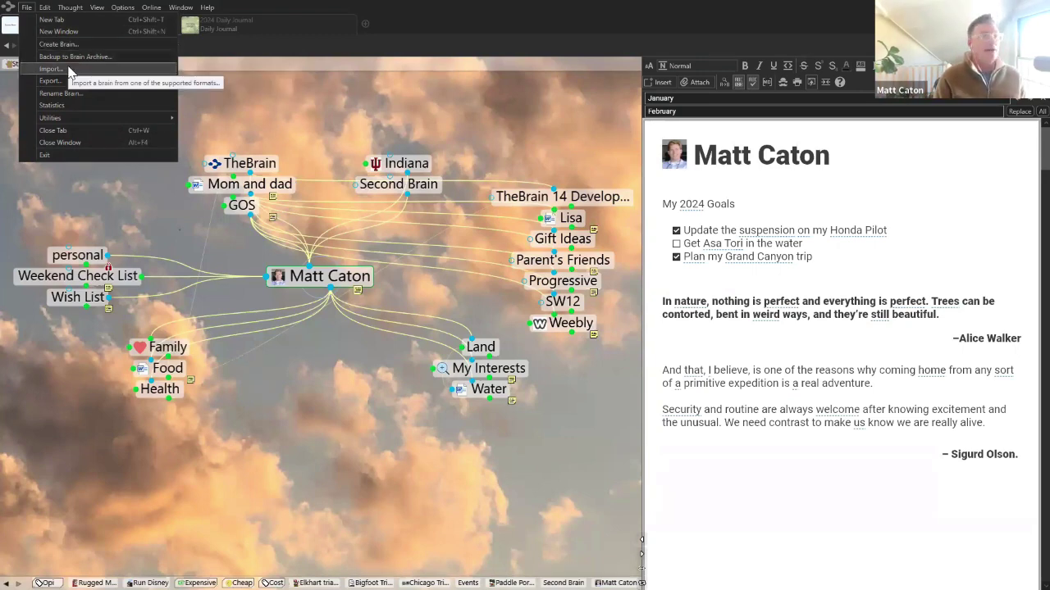
pyautogui.click(133, 219)
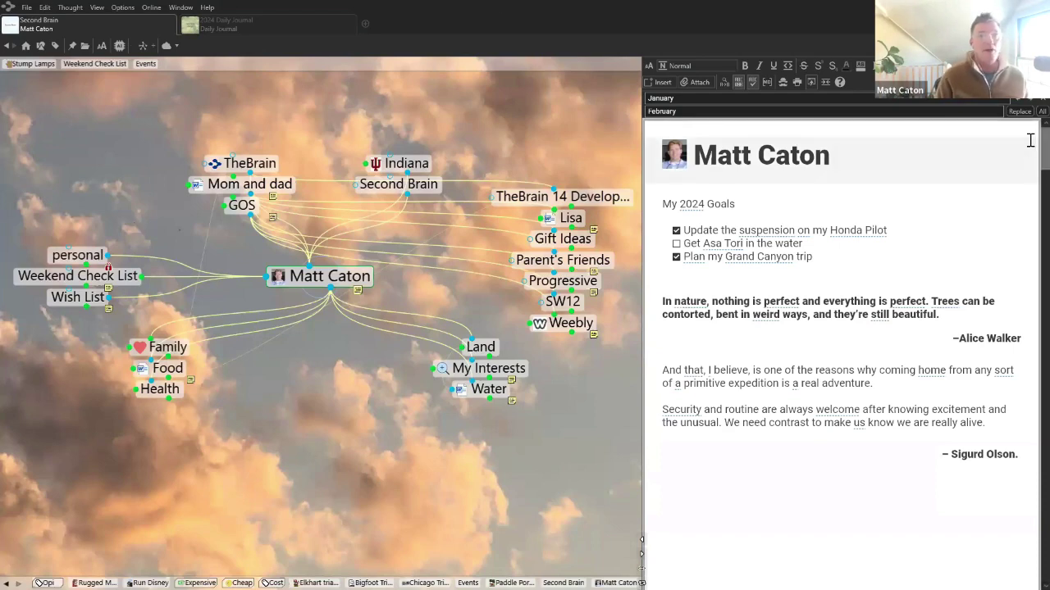
pyautogui.click(1026, 106)
pyautogui.click(987, 166)
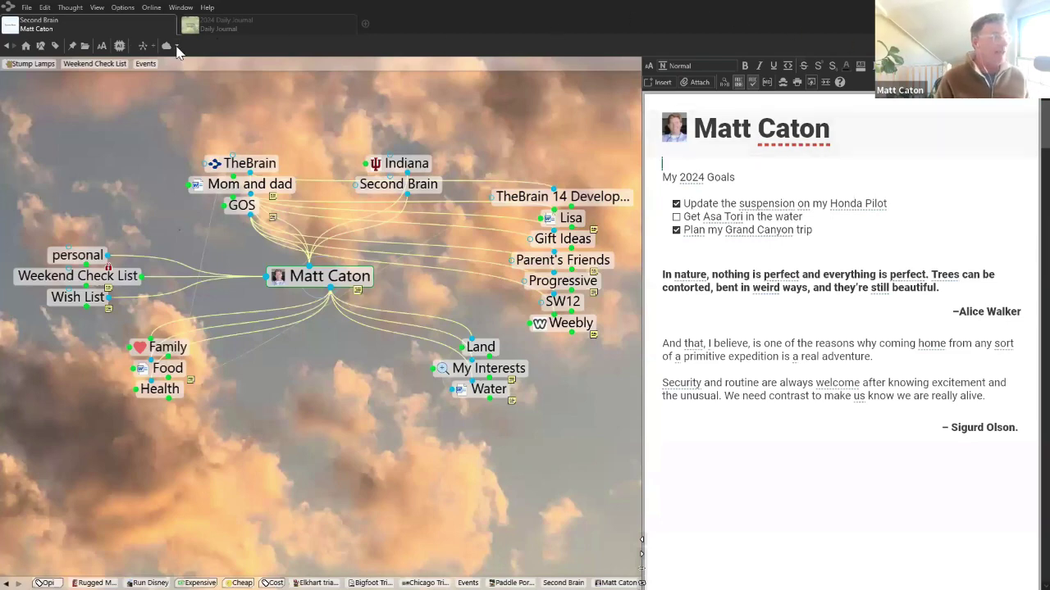
# Go to the pinned Events thought and review the notes of Chicago River Flatwater Classic and, back through Events, Run Disney
pyautogui.click(146, 65)
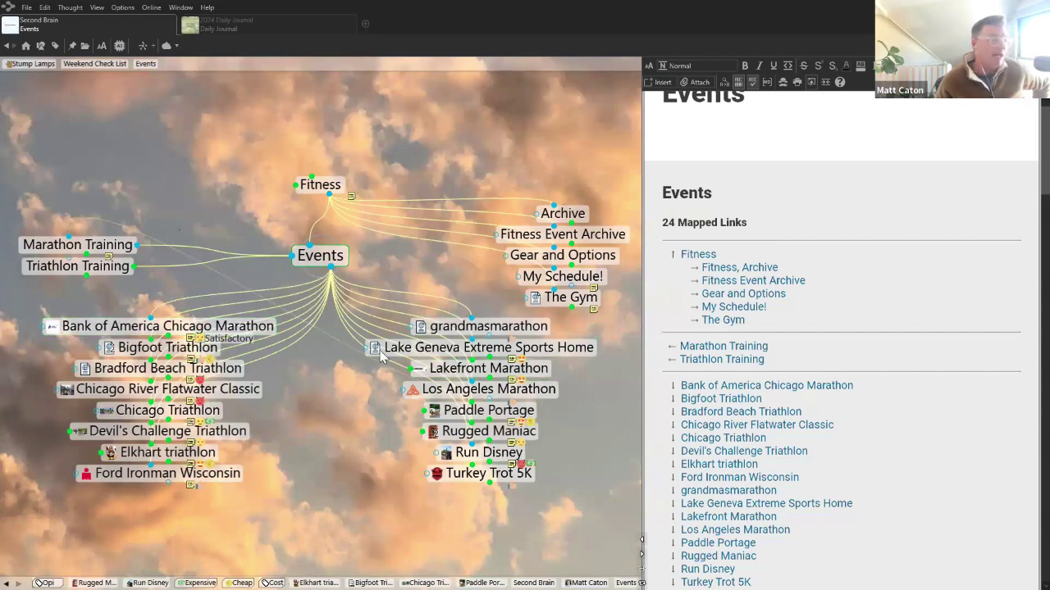
pyautogui.click(198, 328)
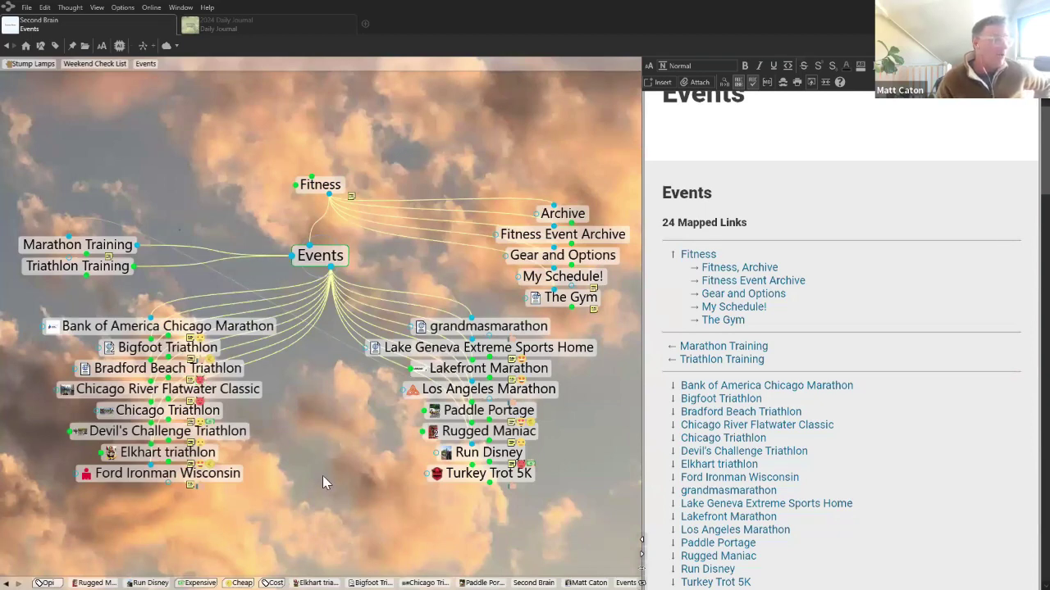
pyautogui.click(122, 392)
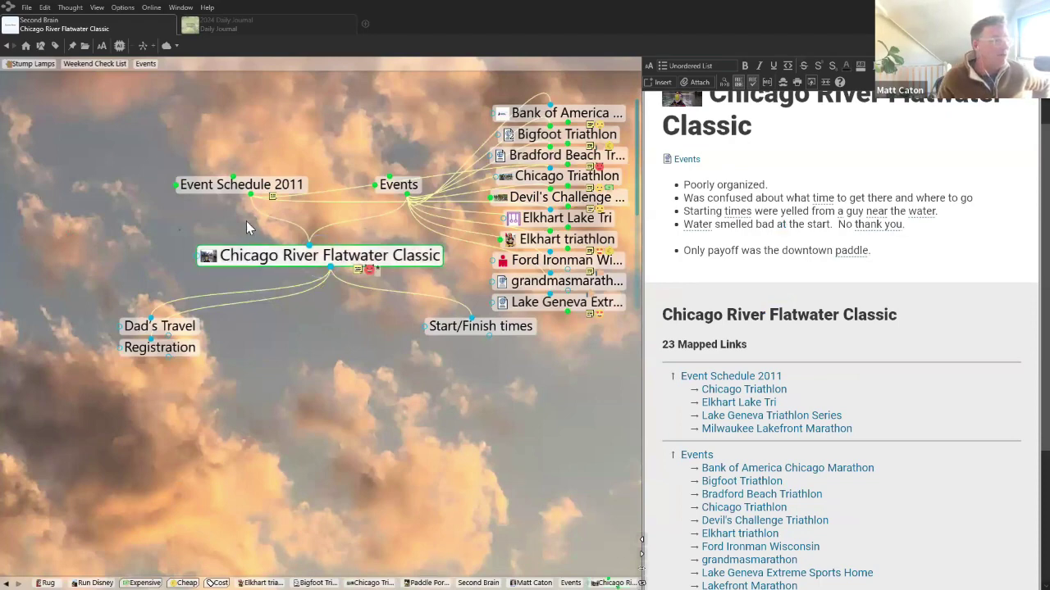
pyautogui.moveTo(209, 264)
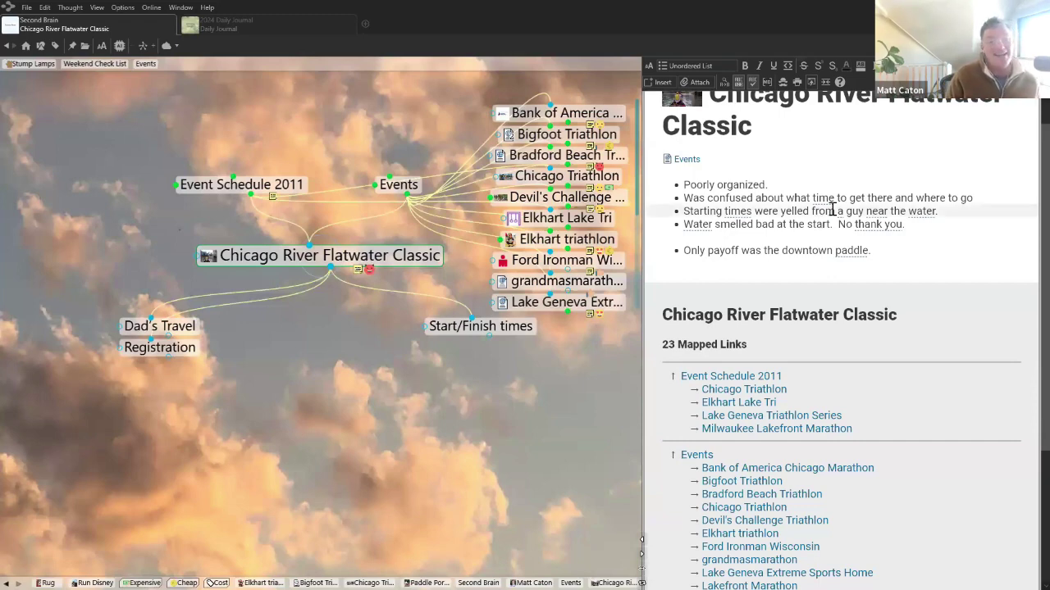
pyautogui.click(389, 186)
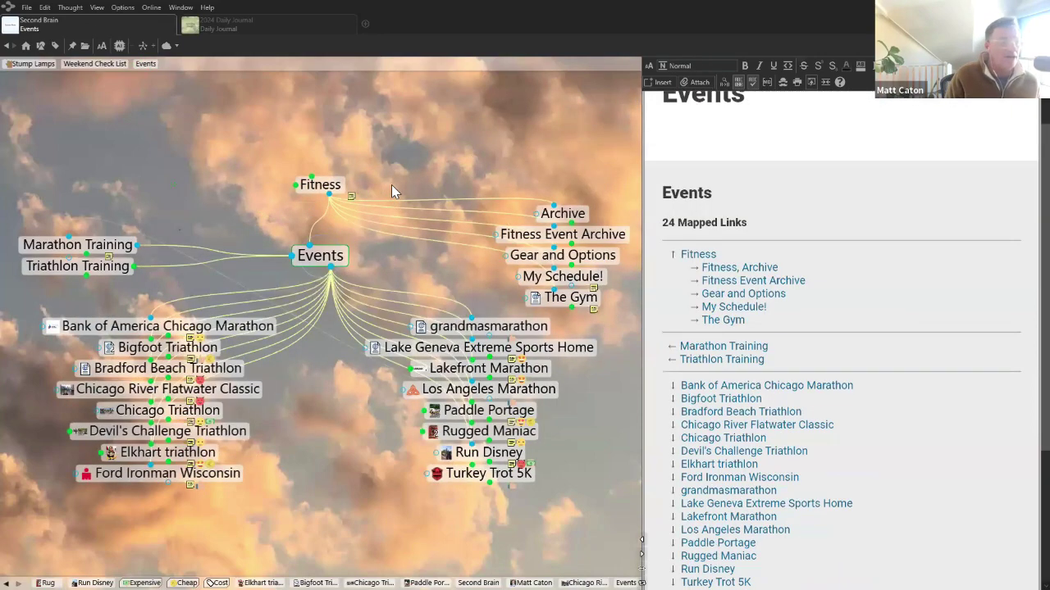
pyautogui.click(485, 452)
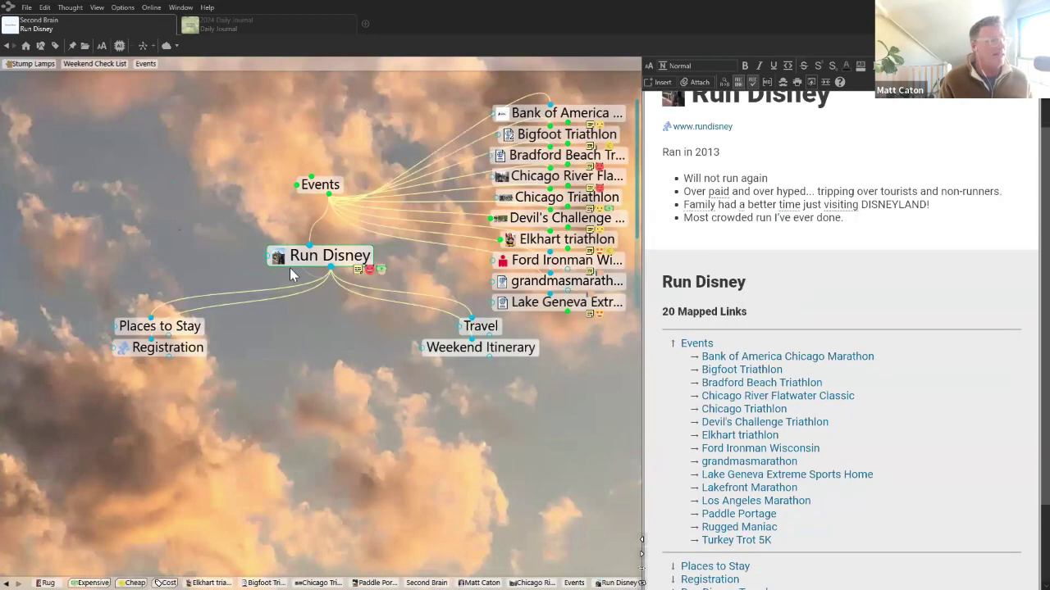
pyautogui.moveTo(283, 263)
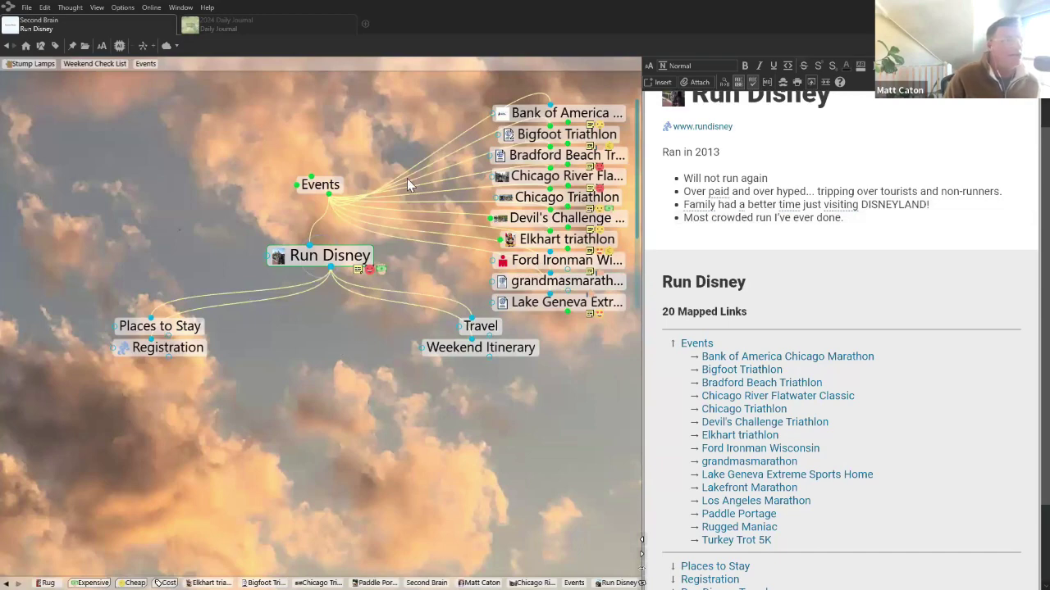
# Go back through Events to review the Rugged Maniac thought, and review its sibling Elkhart triathlon from the start of its note
pyautogui.click(320, 186)
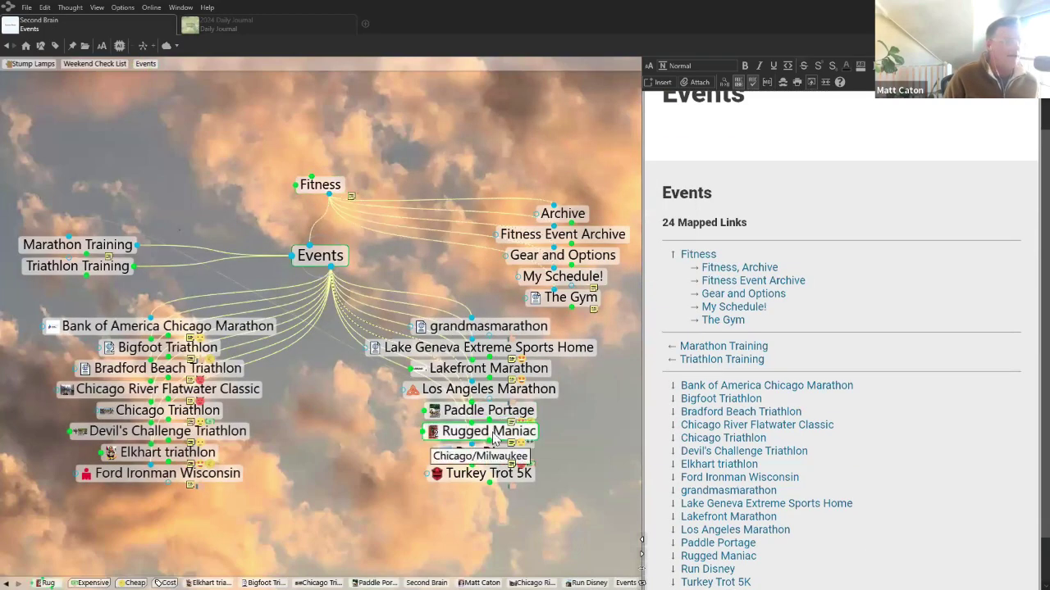
pyautogui.click(489, 431)
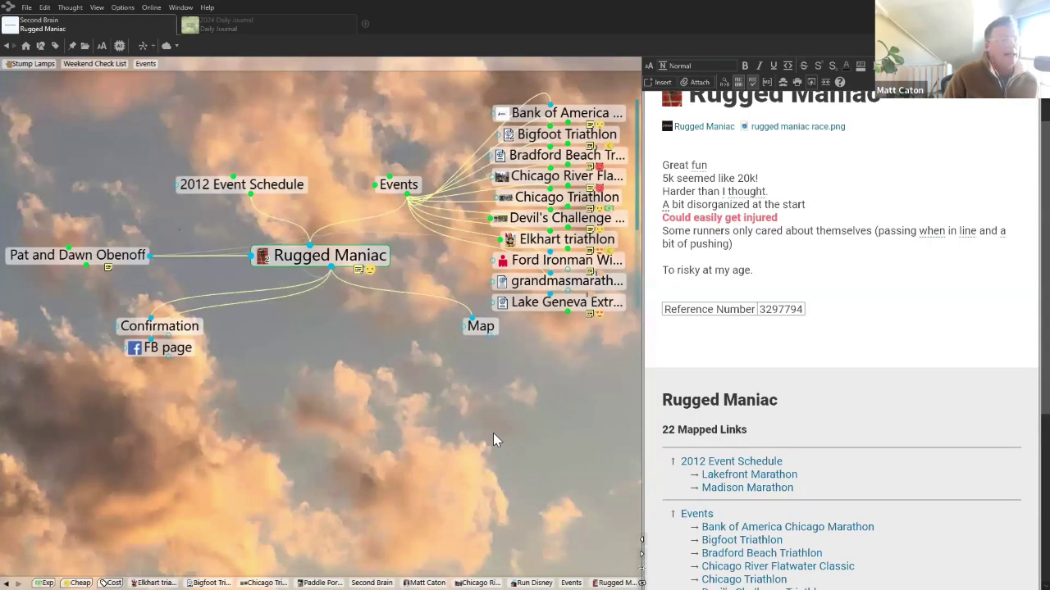
pyautogui.moveTo(373, 273)
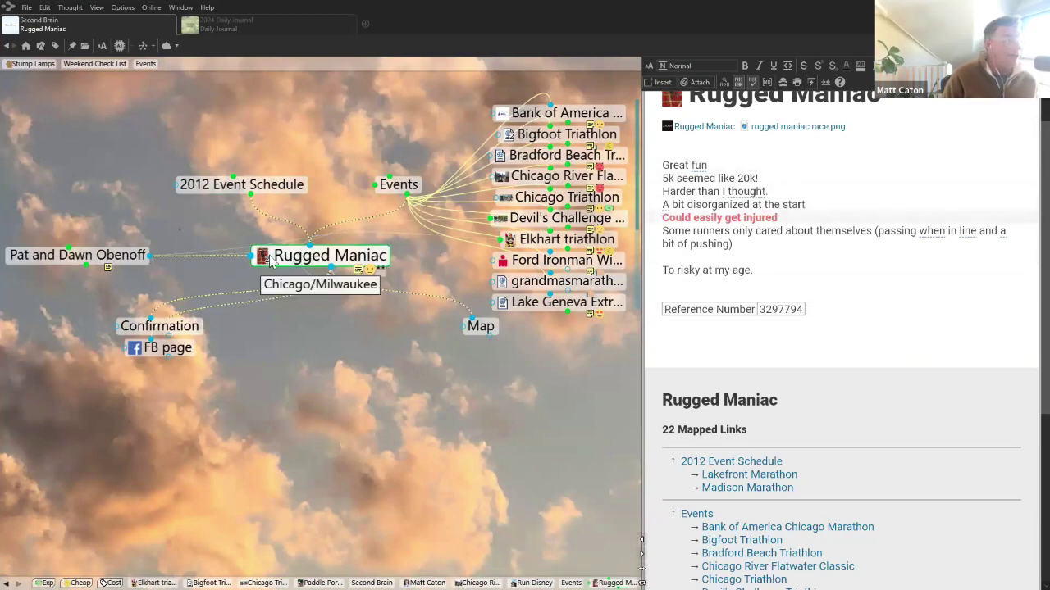
pyautogui.moveTo(262, 258)
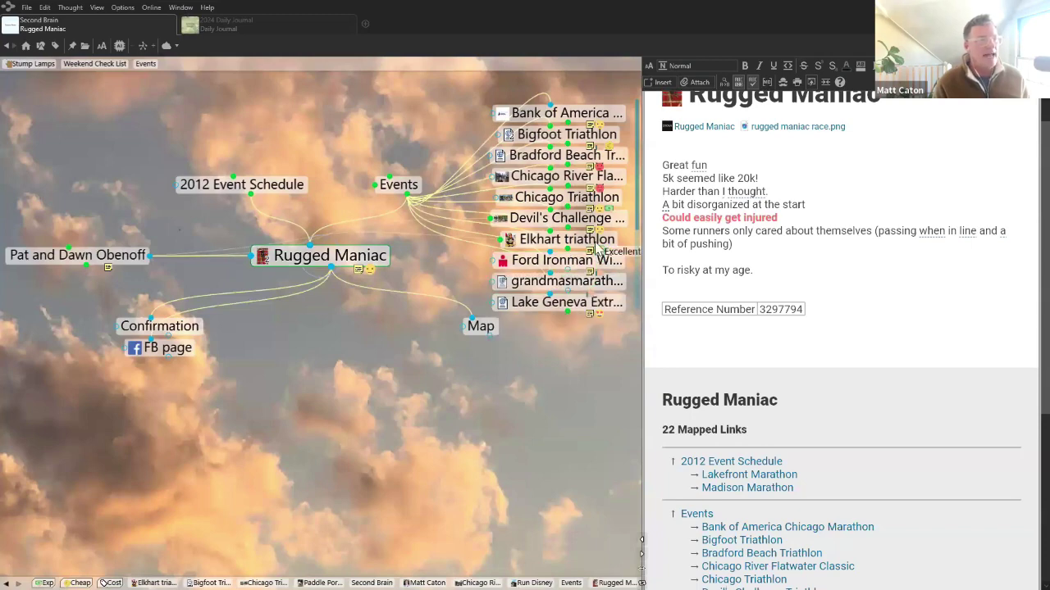
pyautogui.click(566, 239)
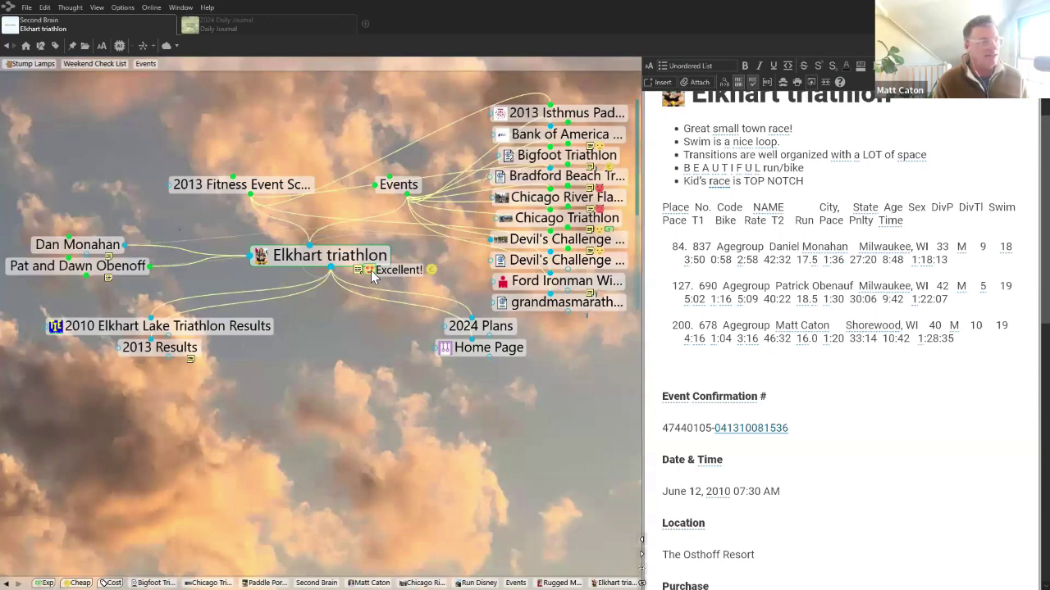
pyautogui.scroll(1, 865, 338)
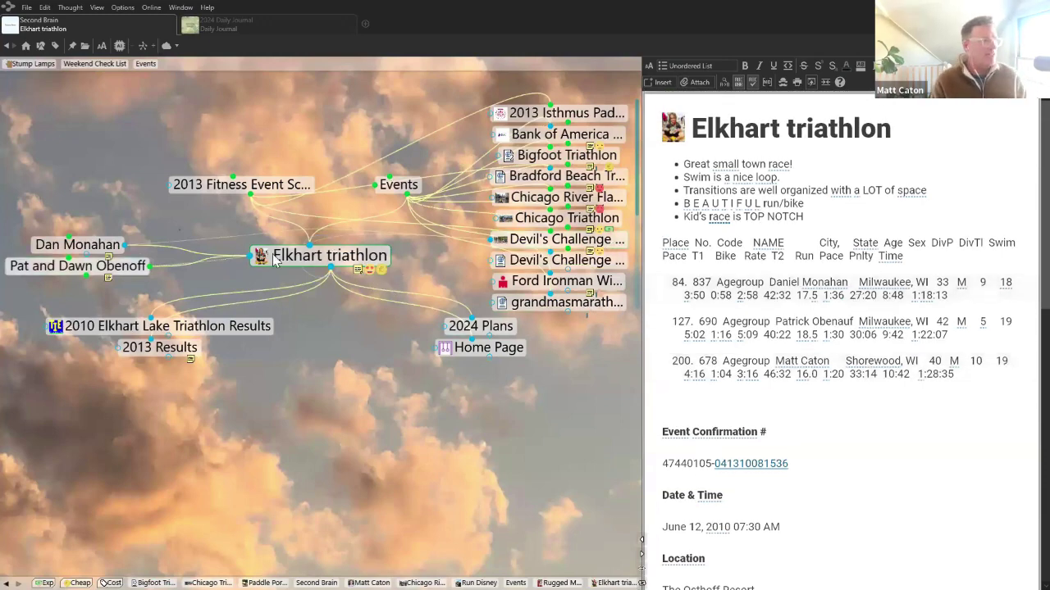
pyautogui.moveTo(263, 261)
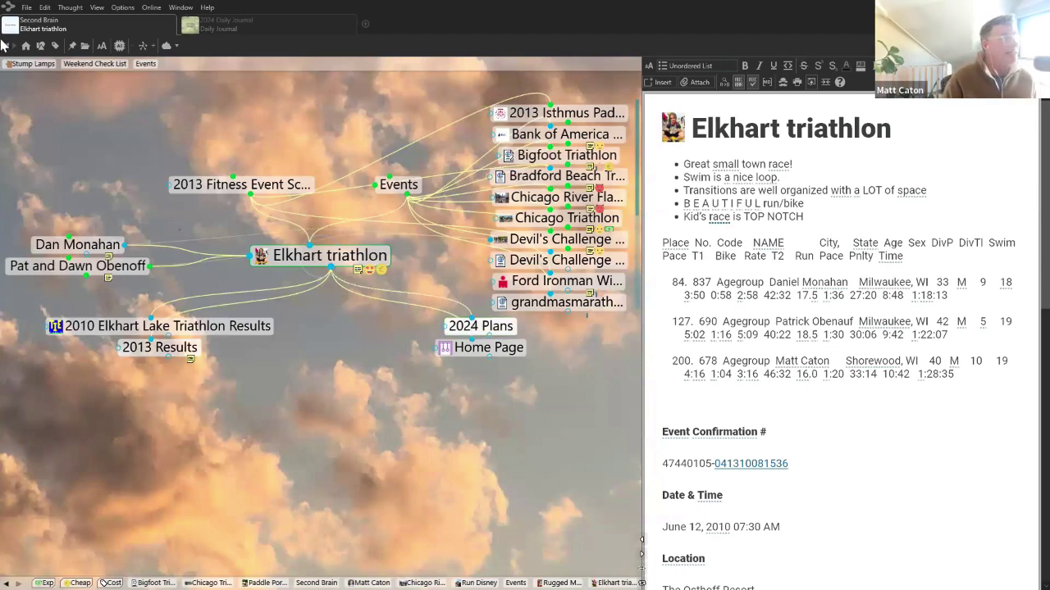
# Activate the Opinion tag from the tag list and create a child named ***** under it
pyautogui.click(55, 48)
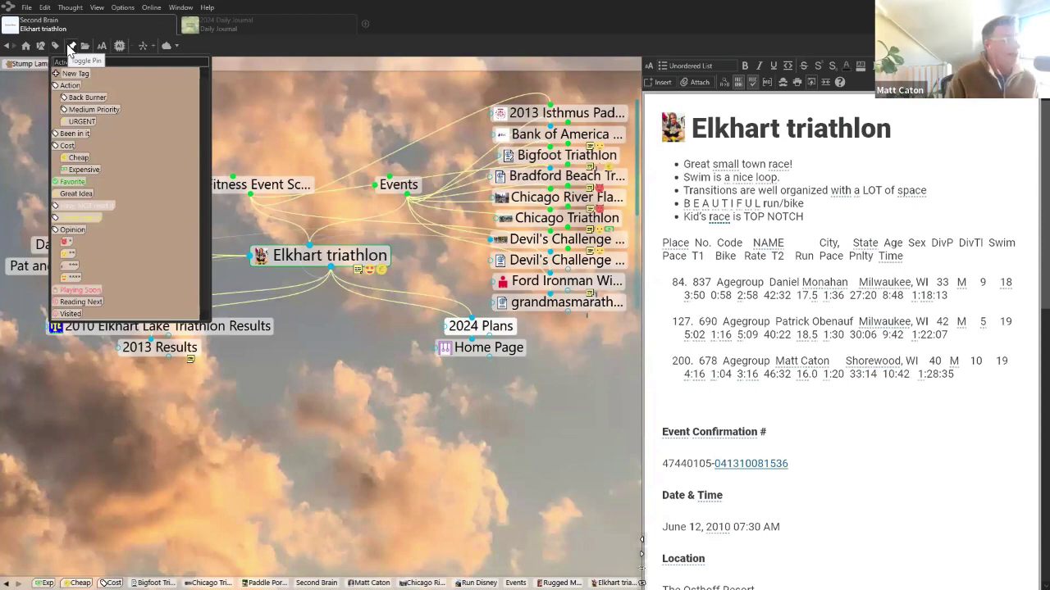
pyautogui.click(75, 233)
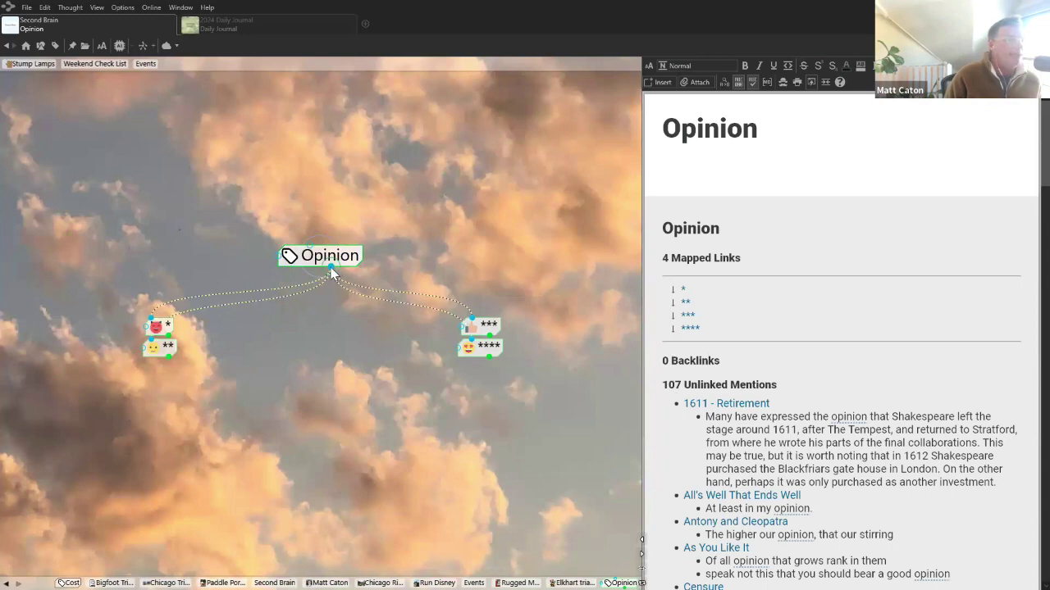
pyautogui.moveTo(338, 396); pyautogui.dragTo(338, 401)
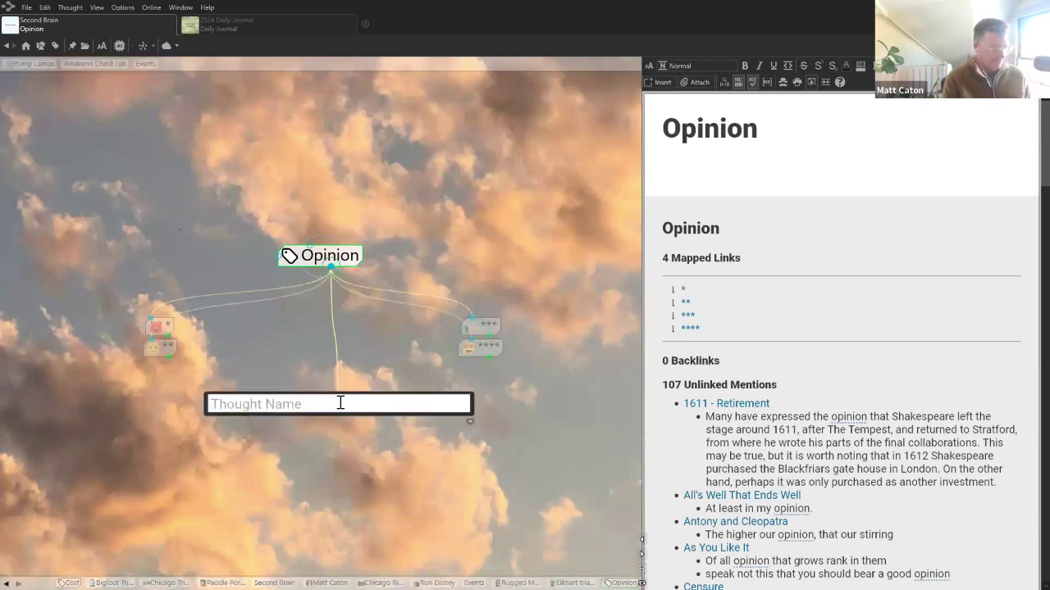
pyautogui.write('*****')
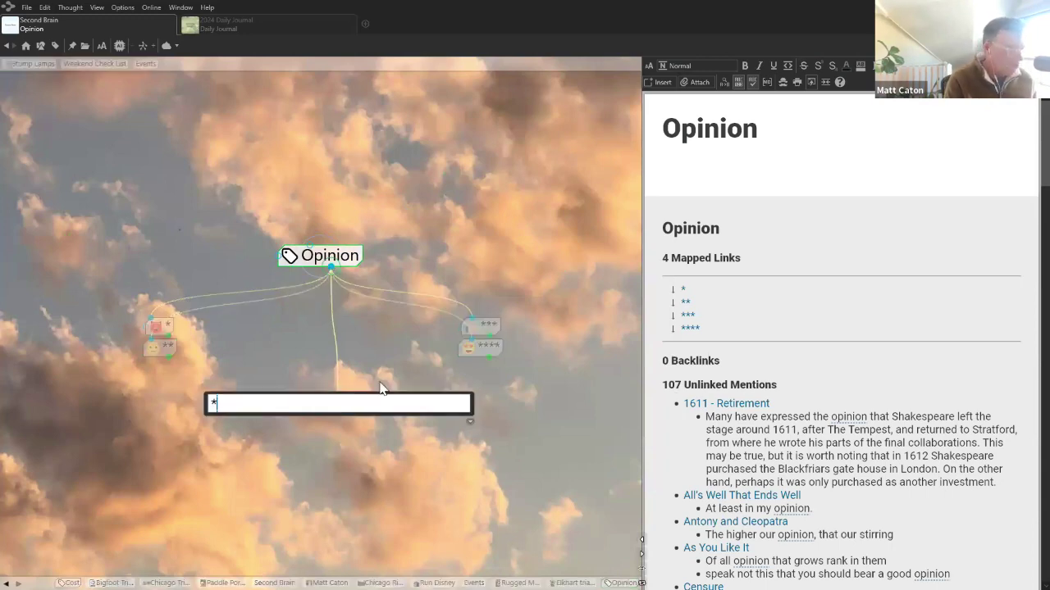
pyautogui.press('Return')
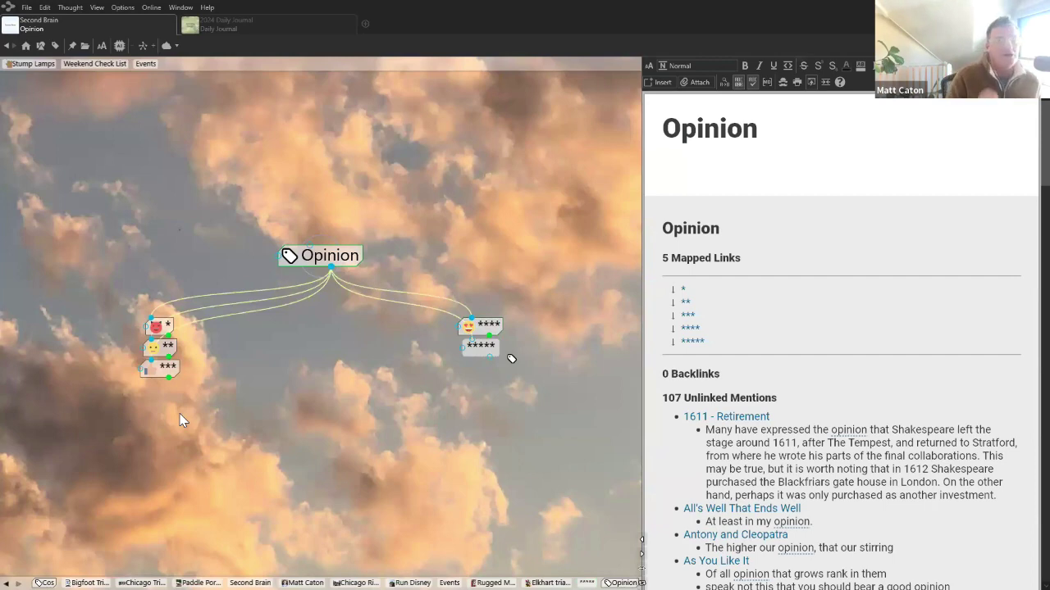
# Open the new ***** thought and give it the starry fireworks stock icon, searching the icons for "fir"
pyautogui.click(484, 348)
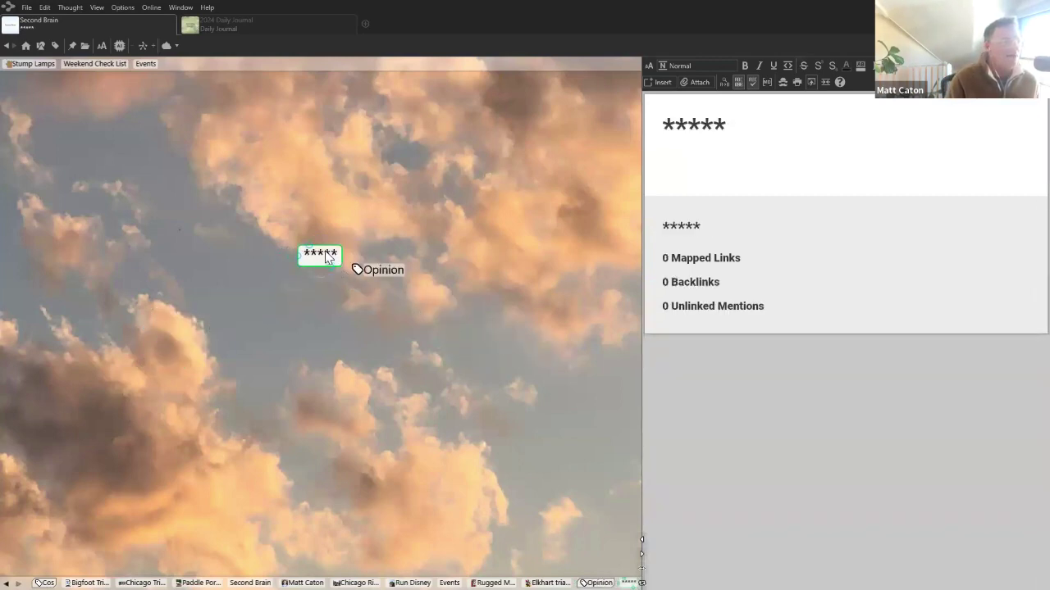
pyautogui.click(325, 252)
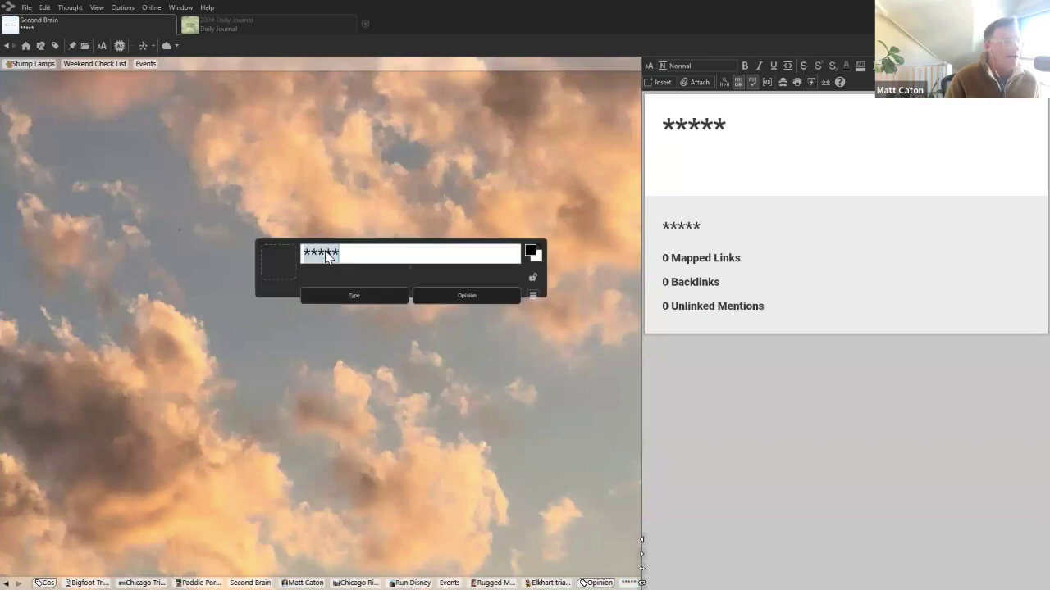
pyautogui.click(278, 266)
pyautogui.click(295, 289)
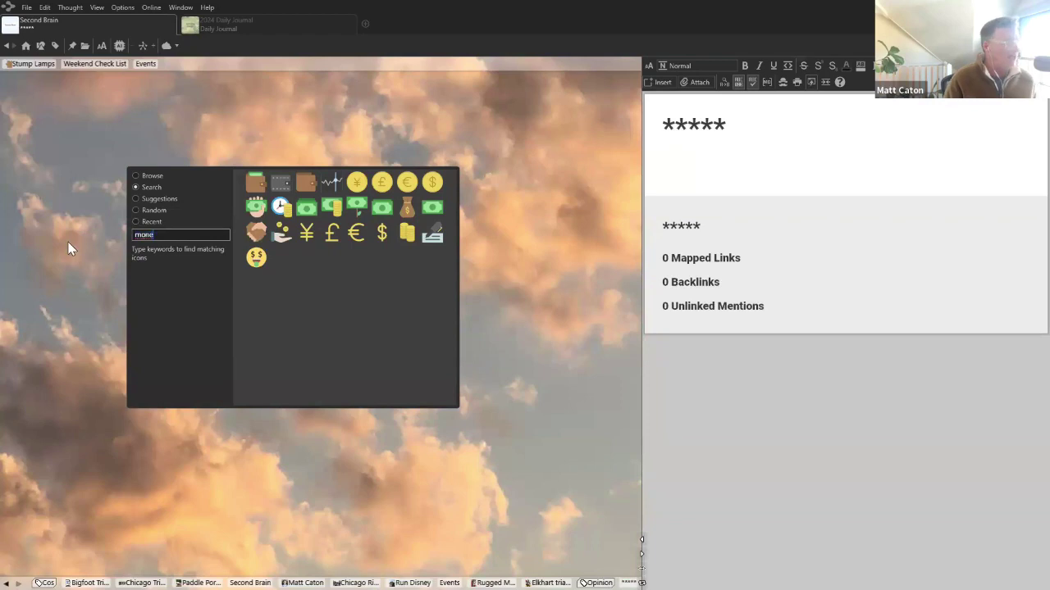
pyautogui.doubleClick(137, 235)
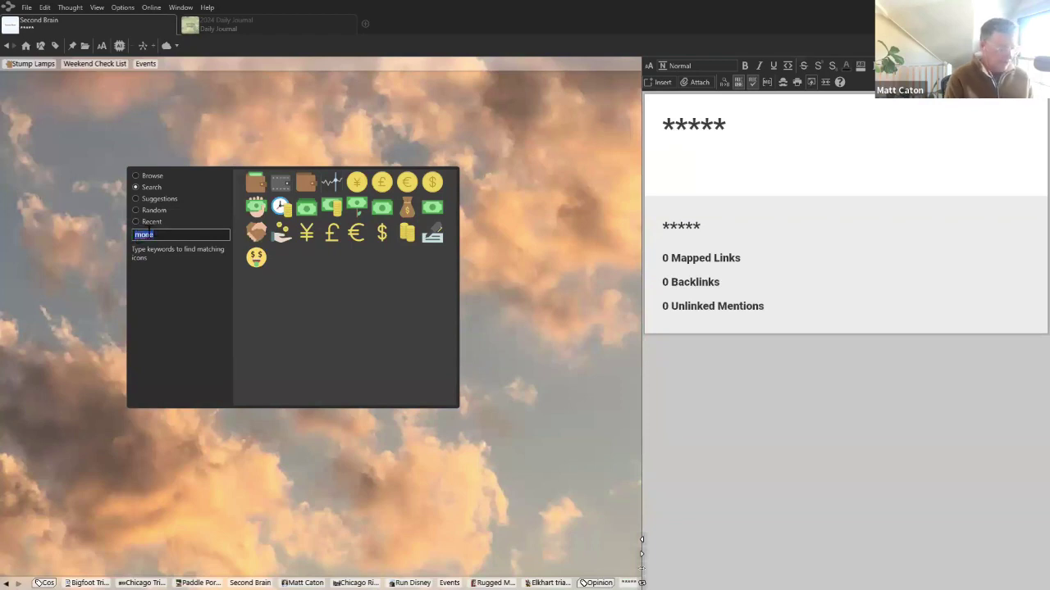
pyautogui.write('fir')
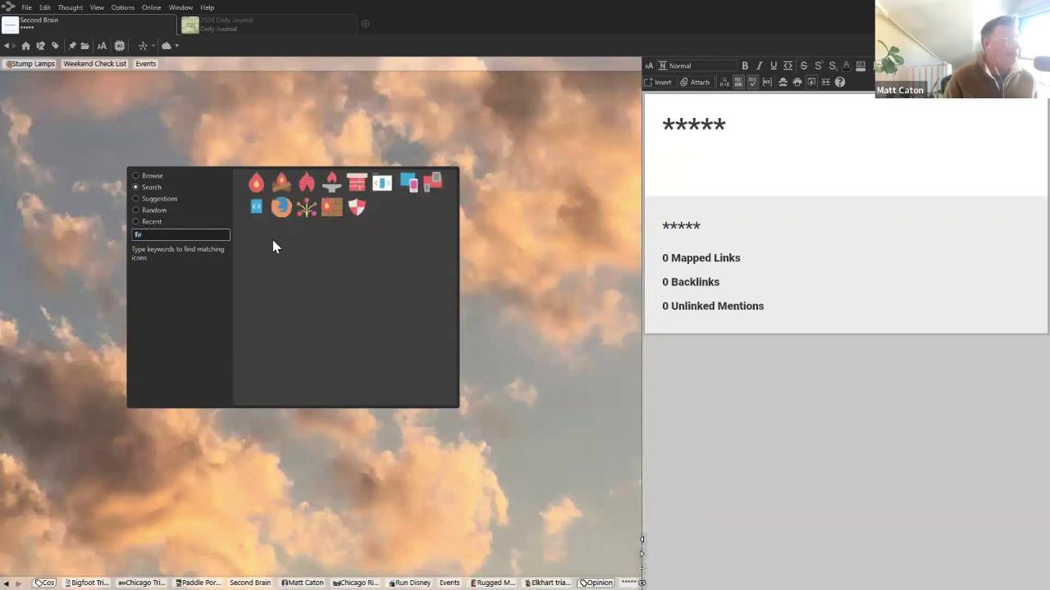
pyautogui.click(302, 211)
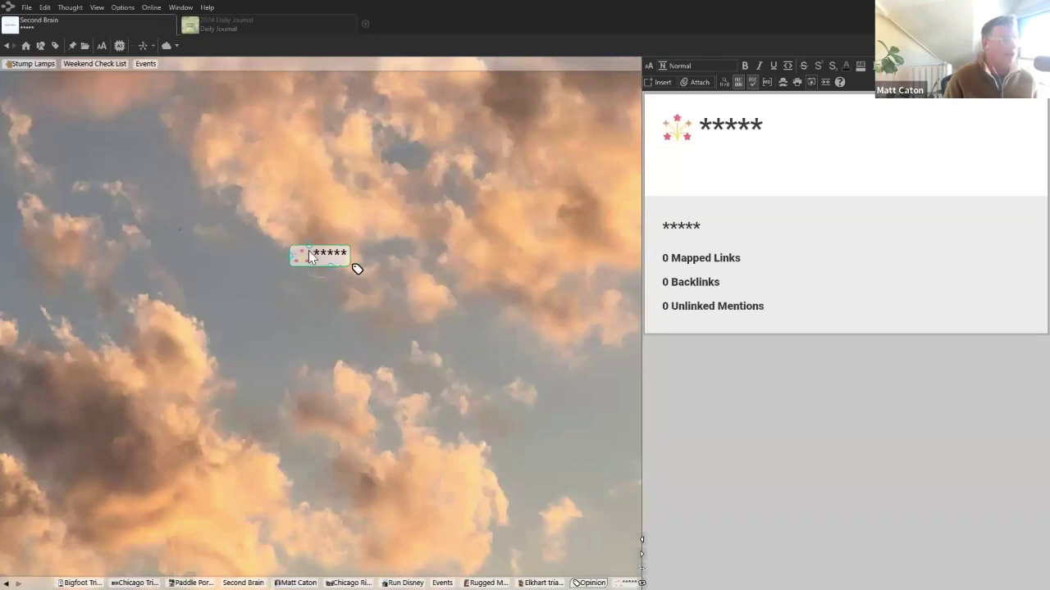
pyautogui.moveTo(301, 261)
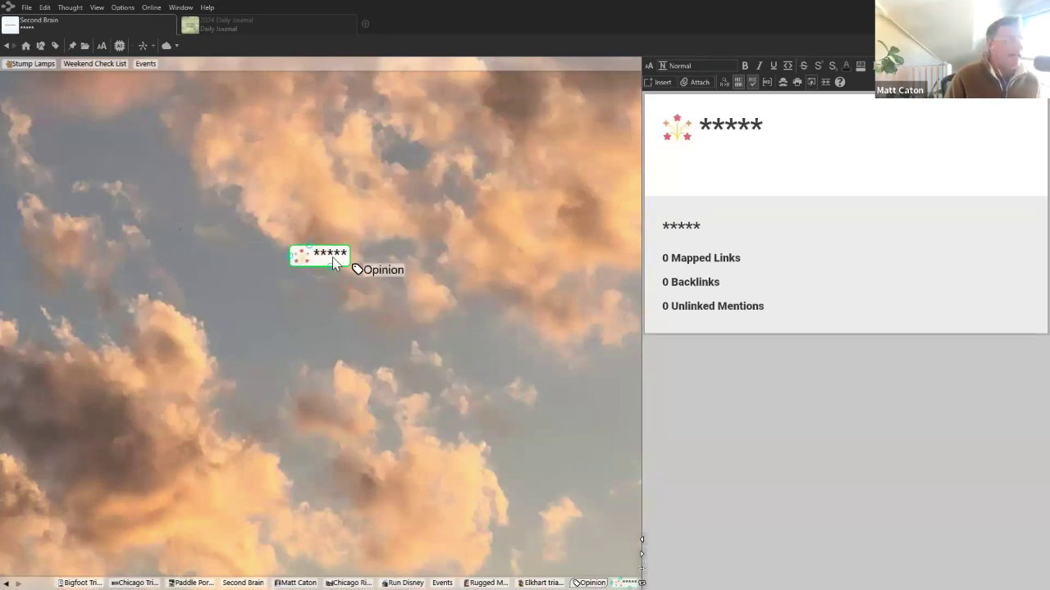
# Convert the ***** thought into a tag
pyautogui.rightClick(332, 257)
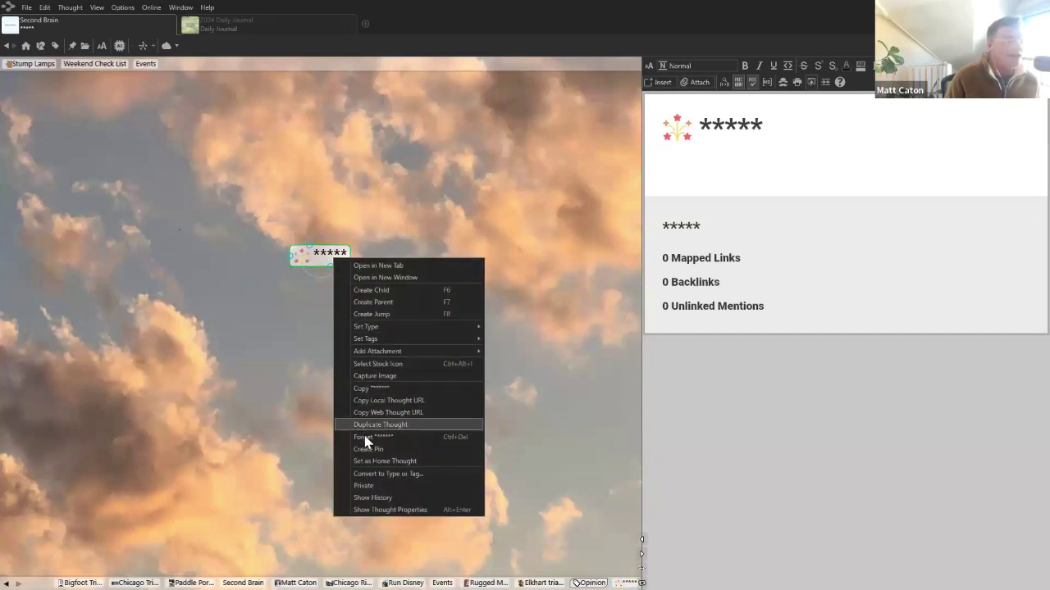
pyautogui.click(381, 473)
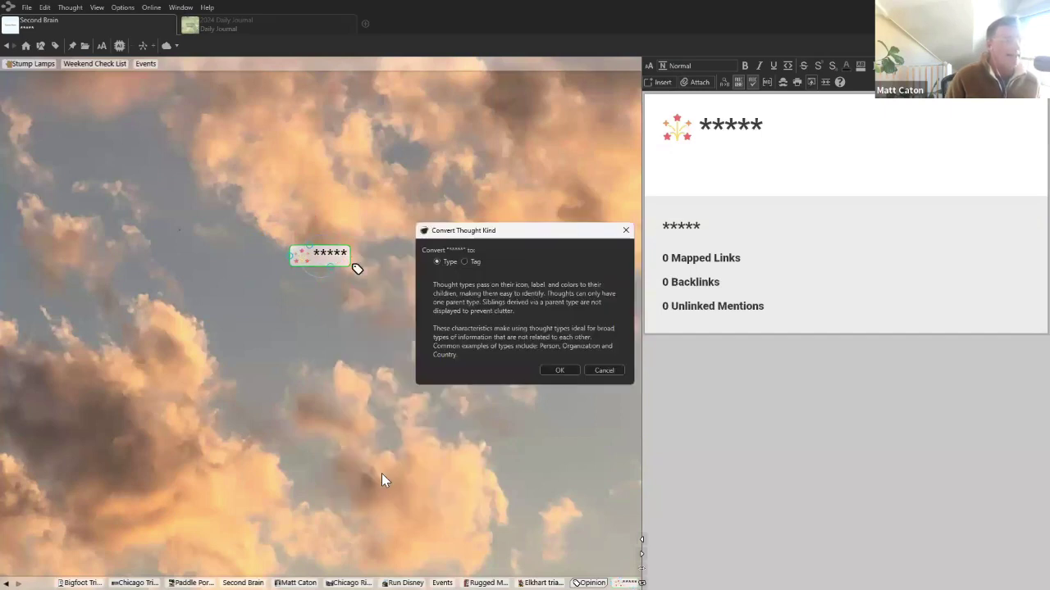
pyautogui.click(464, 261)
pyautogui.click(570, 369)
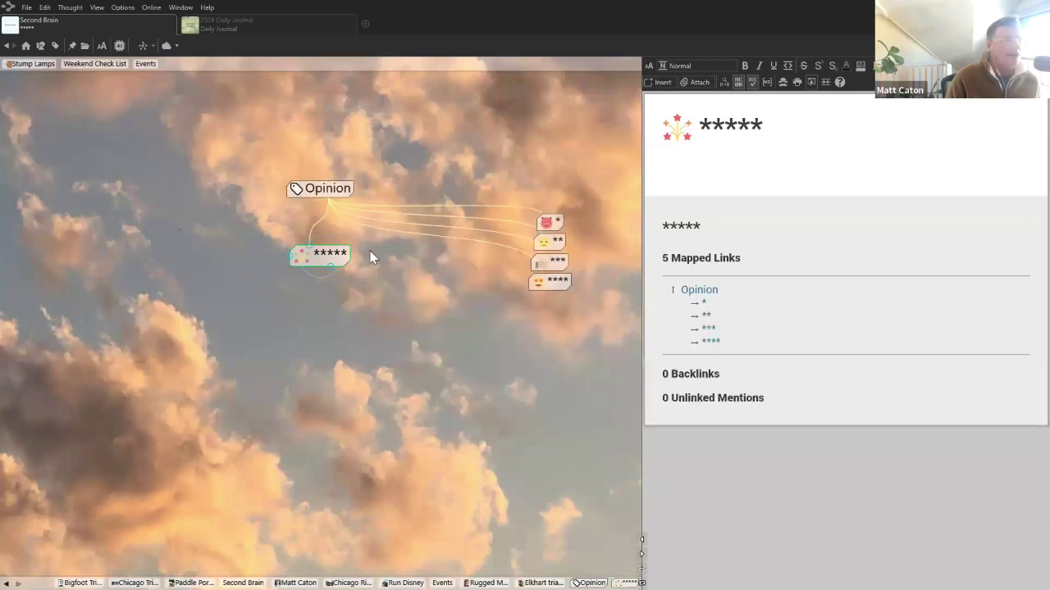
# Check the tag list for the ***** tag under Opinion, and activate the parent Opinion tag
pyautogui.click(55, 45)
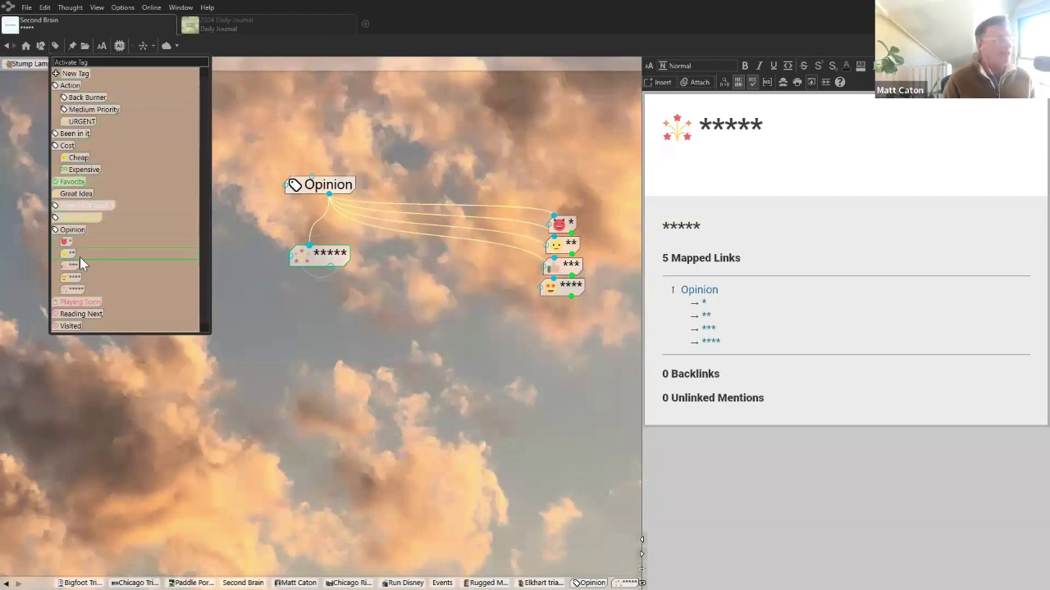
pyautogui.click(306, 359)
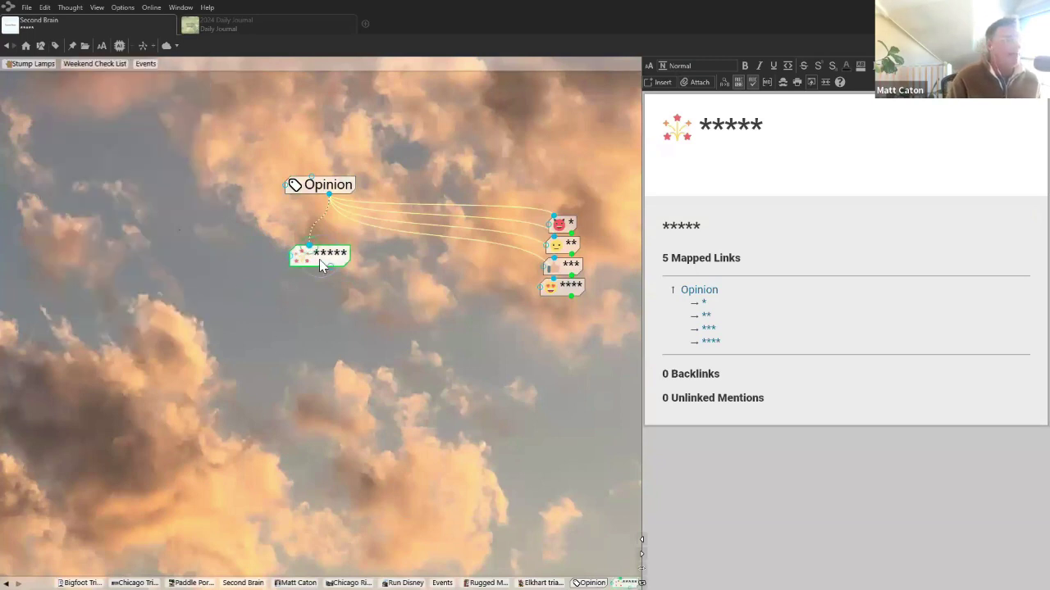
pyautogui.click(343, 187)
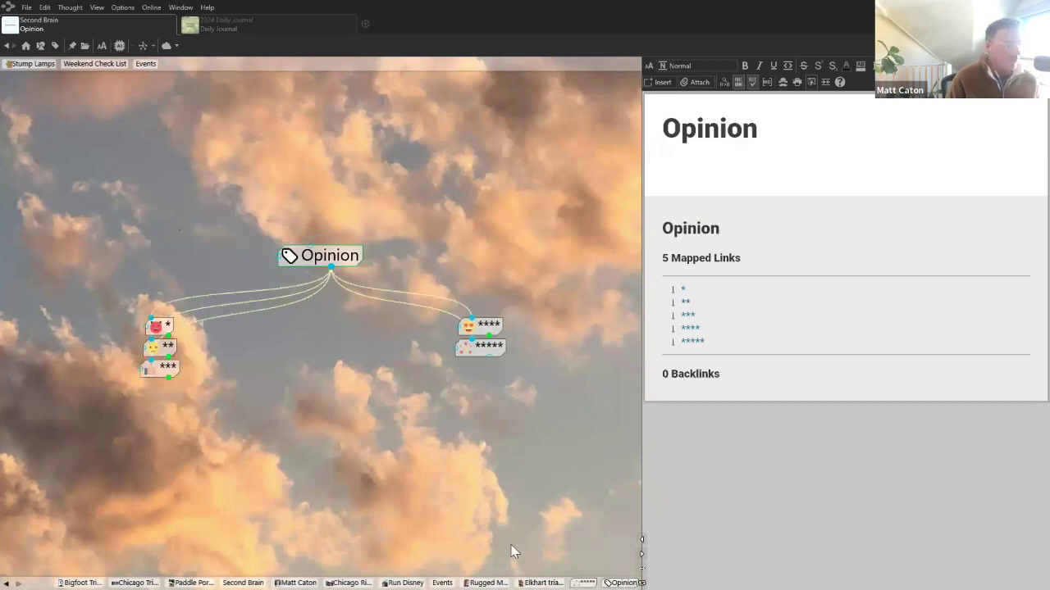
# Return to Events, open the Paddle Portage thought, and replace its **** tag with *****
pyautogui.click(442, 583)
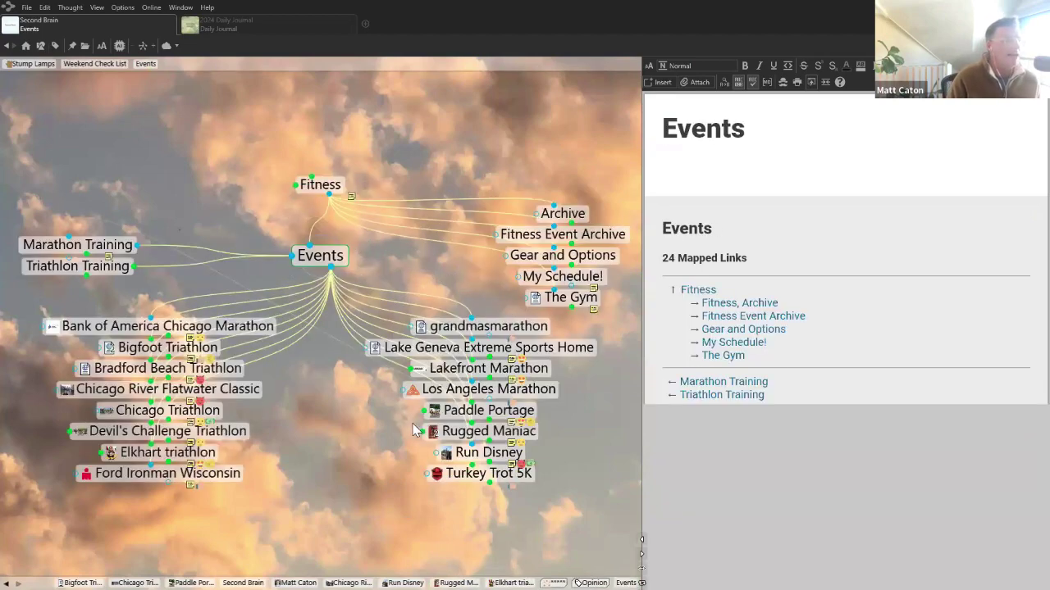
pyautogui.click(489, 410)
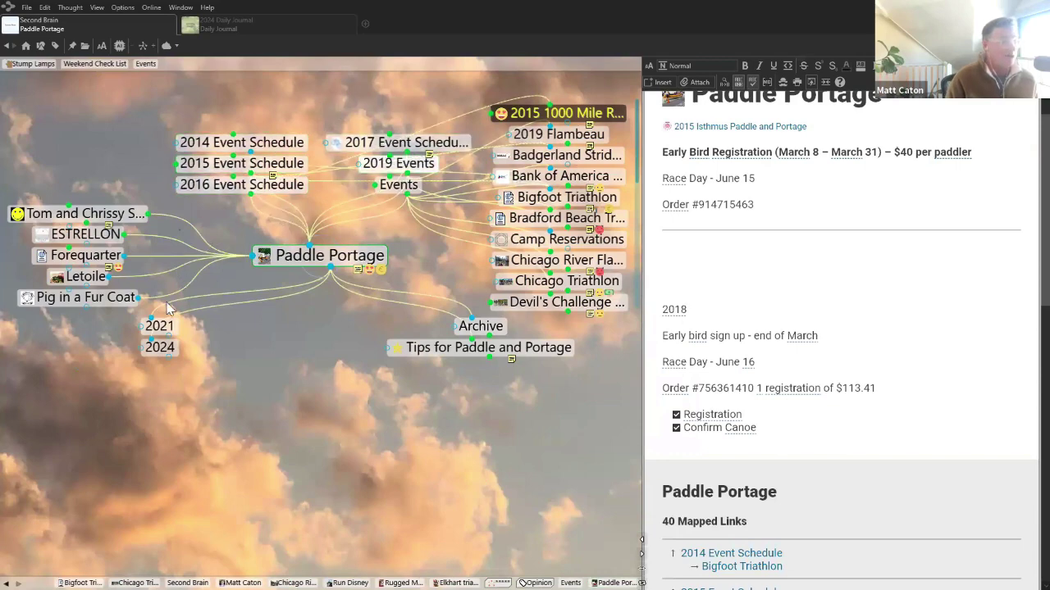
pyautogui.rightClick(372, 277)
pyautogui.moveTo(385, 280)
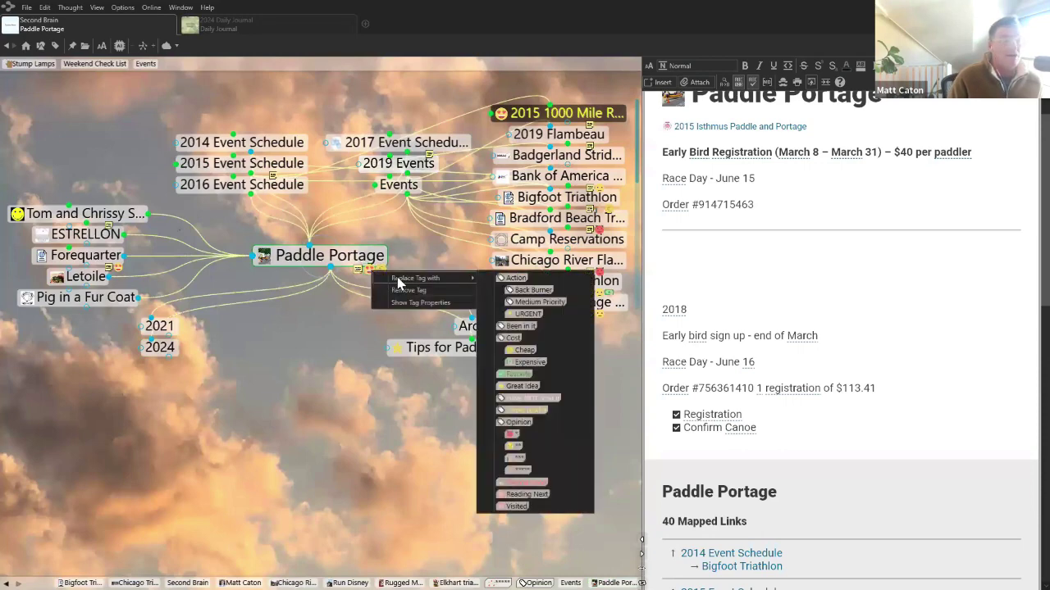
pyautogui.click(523, 471)
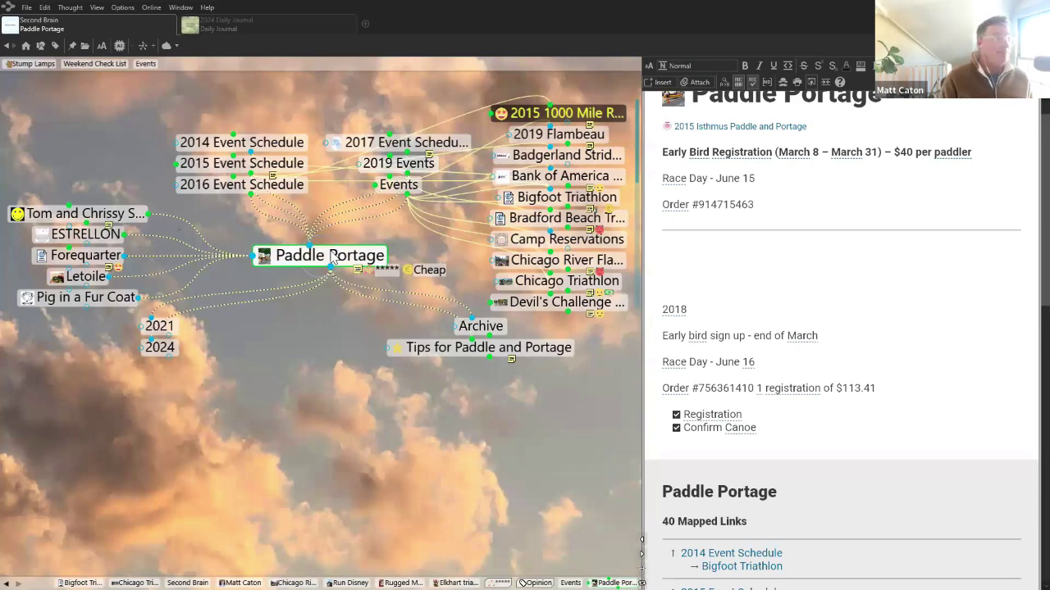
# Activate the **** tag from the tag list to review its tagged thoughts, review those under *, and return to Opinion
pyautogui.click(40, 47)
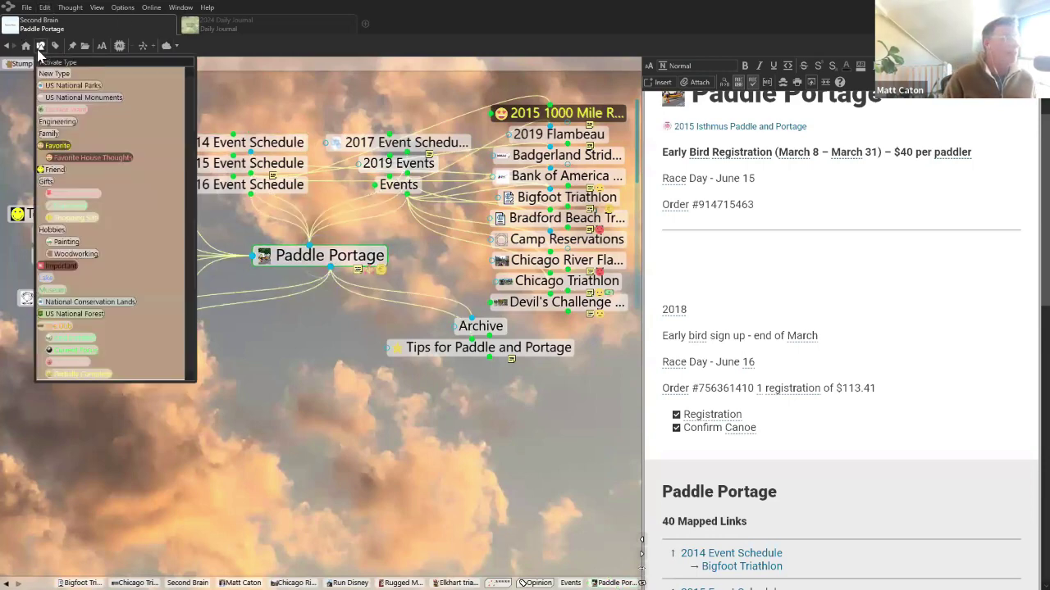
pyautogui.click(56, 47)
pyautogui.click(56, 47)
pyautogui.click(55, 46)
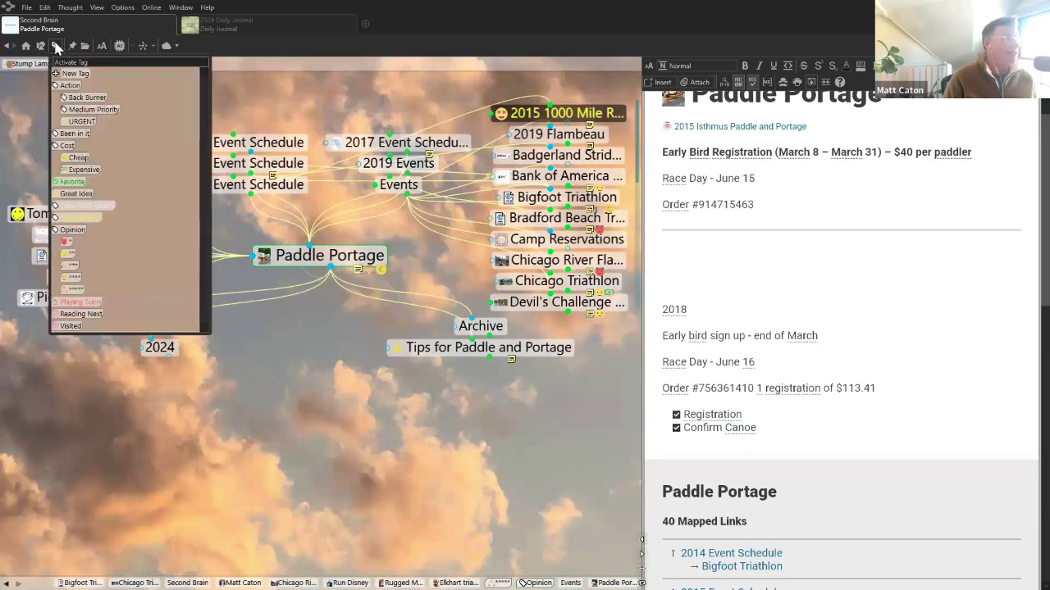
pyautogui.click(73, 283)
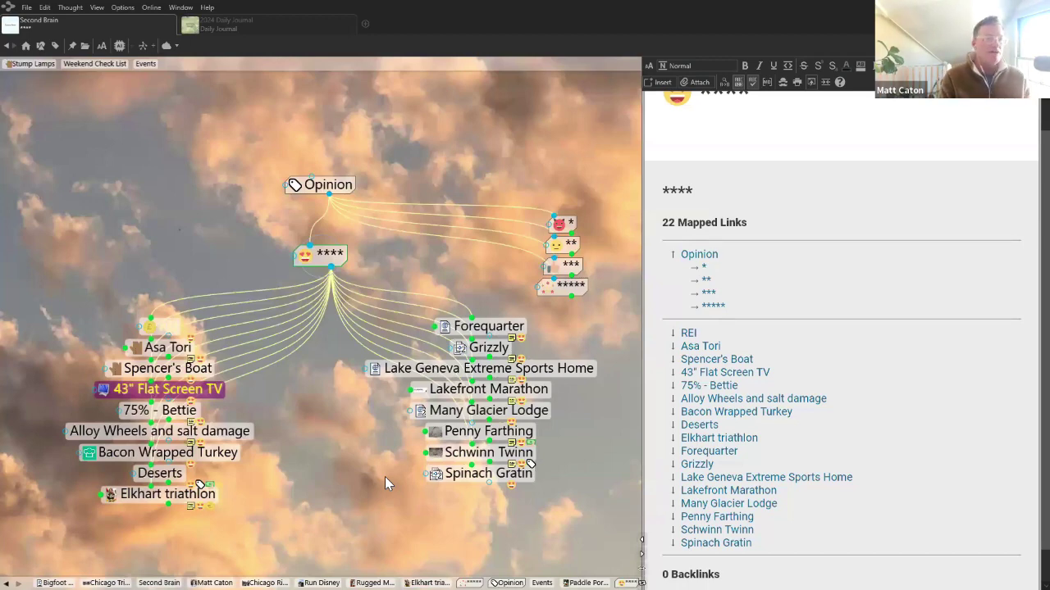
pyautogui.click(566, 224)
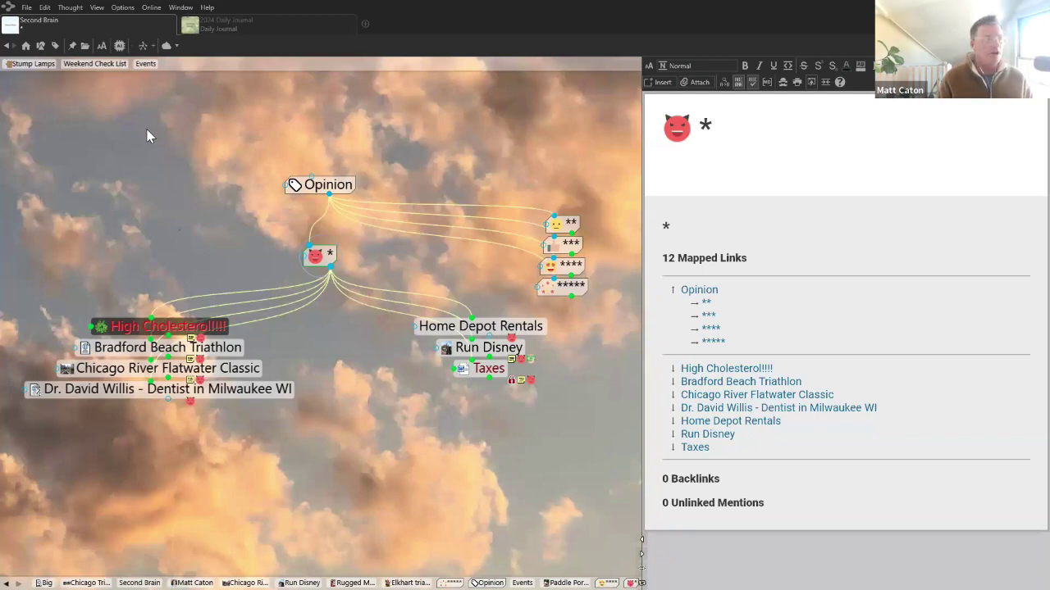
pyautogui.click(317, 189)
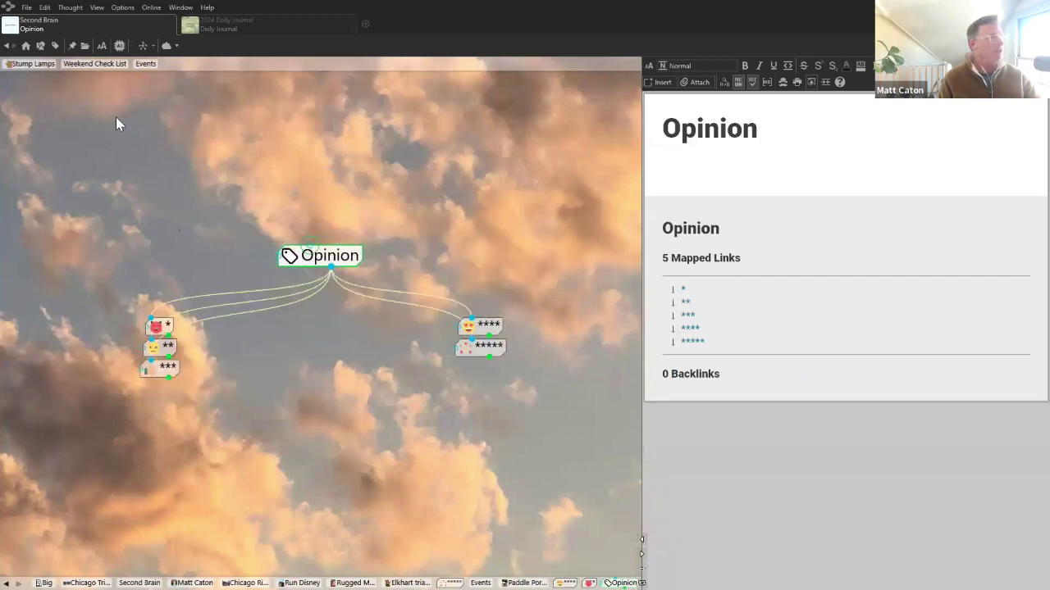
# Go to the home thought and browse through the brain owner's personal thought and TheBrain to TheBrain 14 Development
pyautogui.click(26, 45)
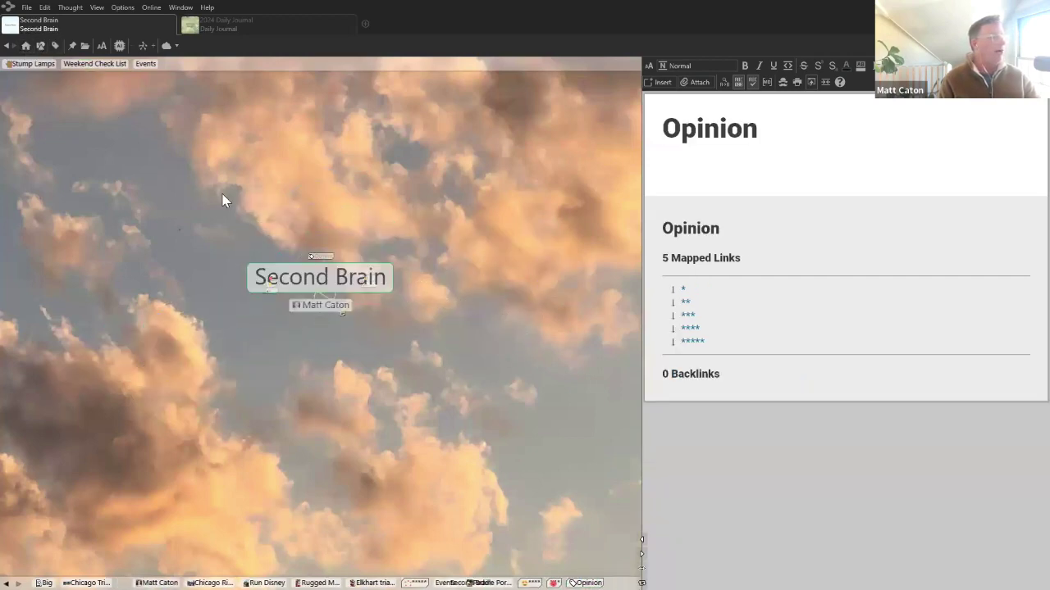
pyautogui.click(318, 332)
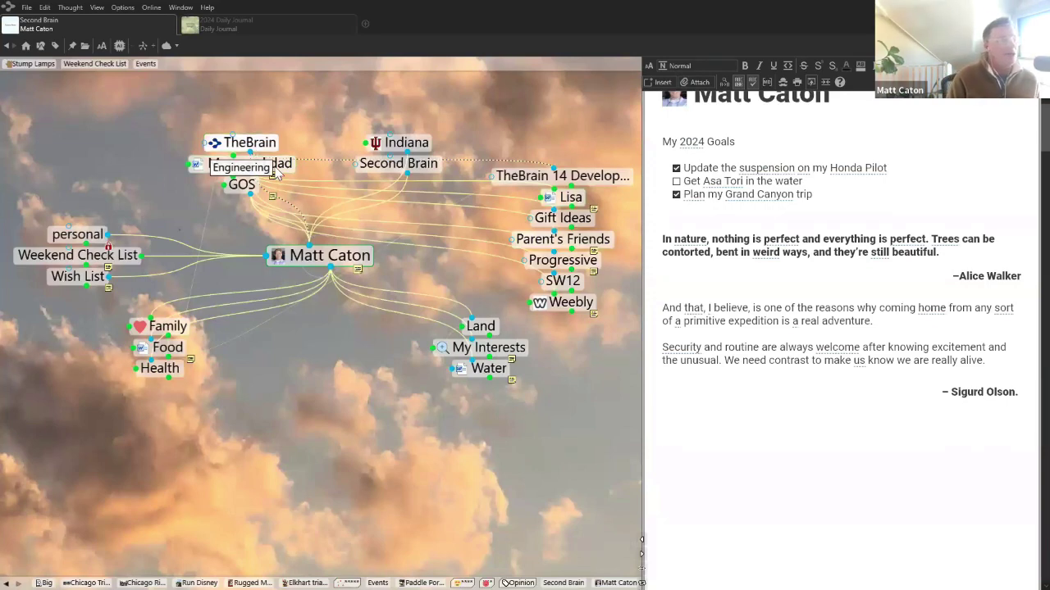
pyautogui.click(252, 146)
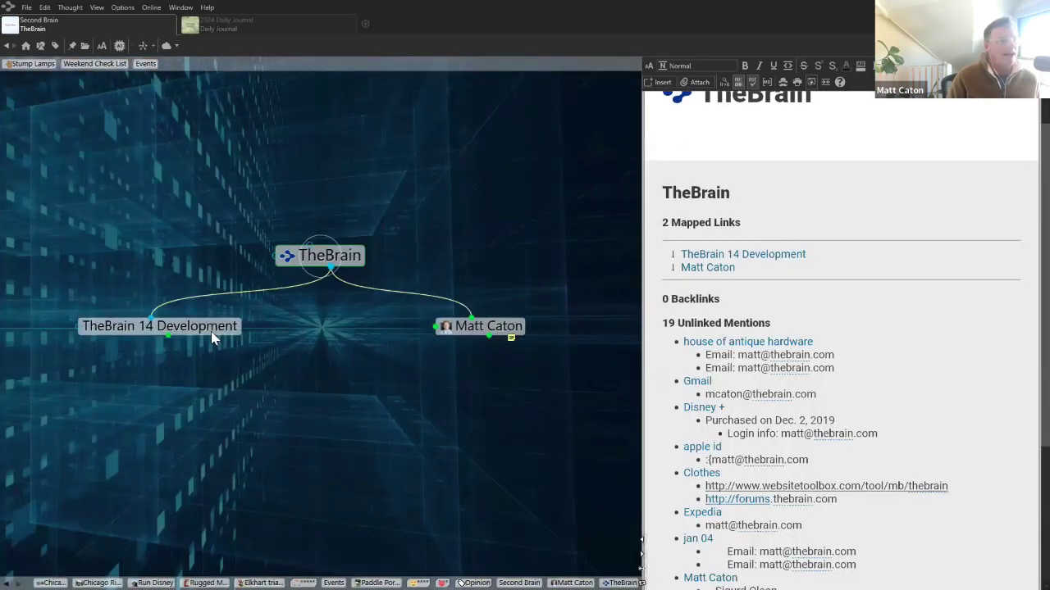
pyautogui.click(212, 331)
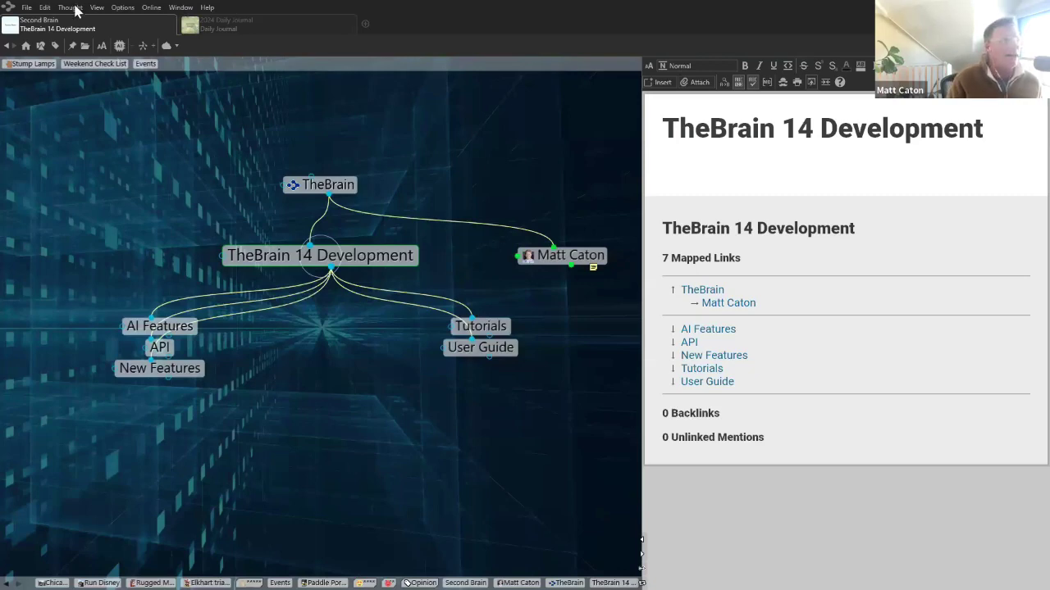
# Open the pinned Weekend Check List, review Mom's Iris Painting and its Pinterest reference child, and return to the painting
pyautogui.click(96, 67)
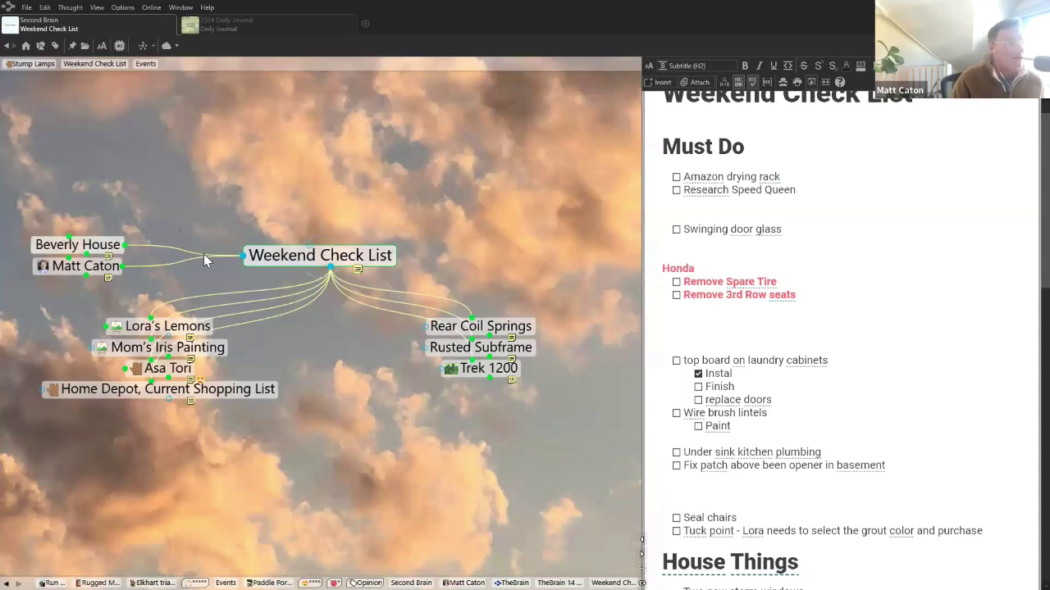
pyautogui.click(215, 349)
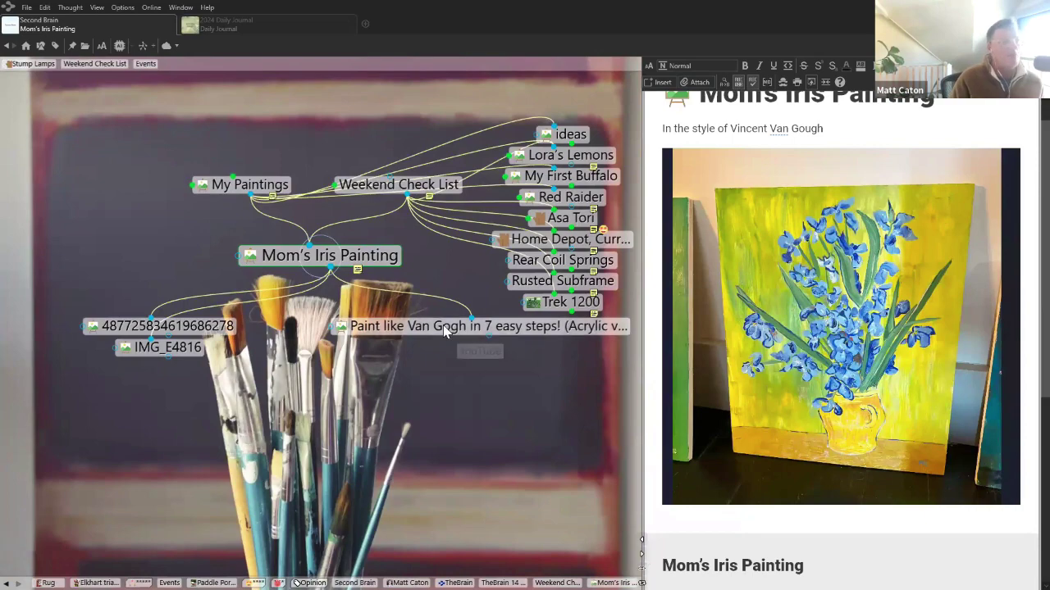
pyautogui.click(135, 327)
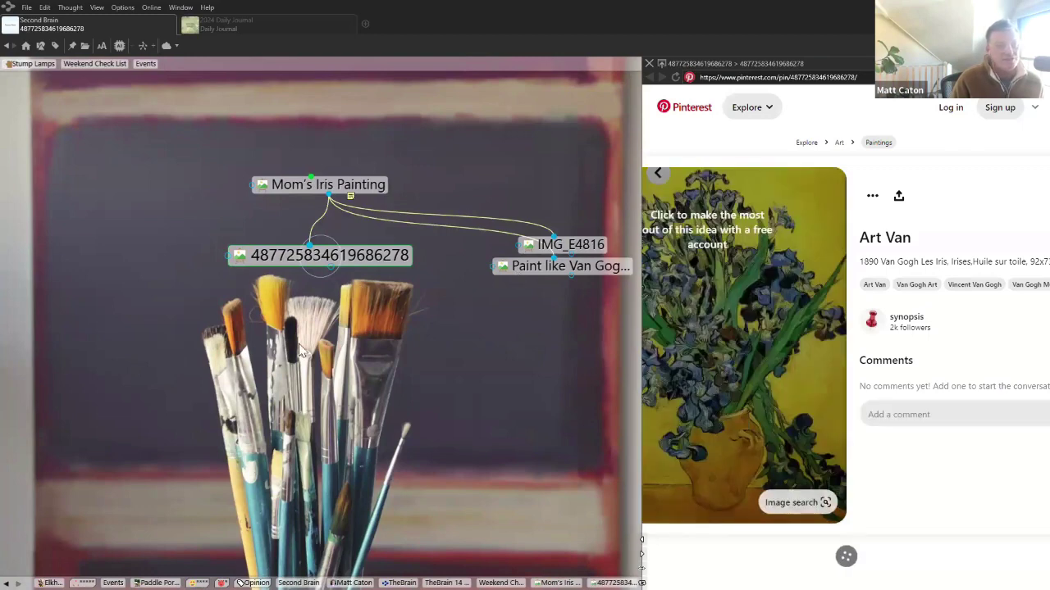
pyautogui.click(309, 185)
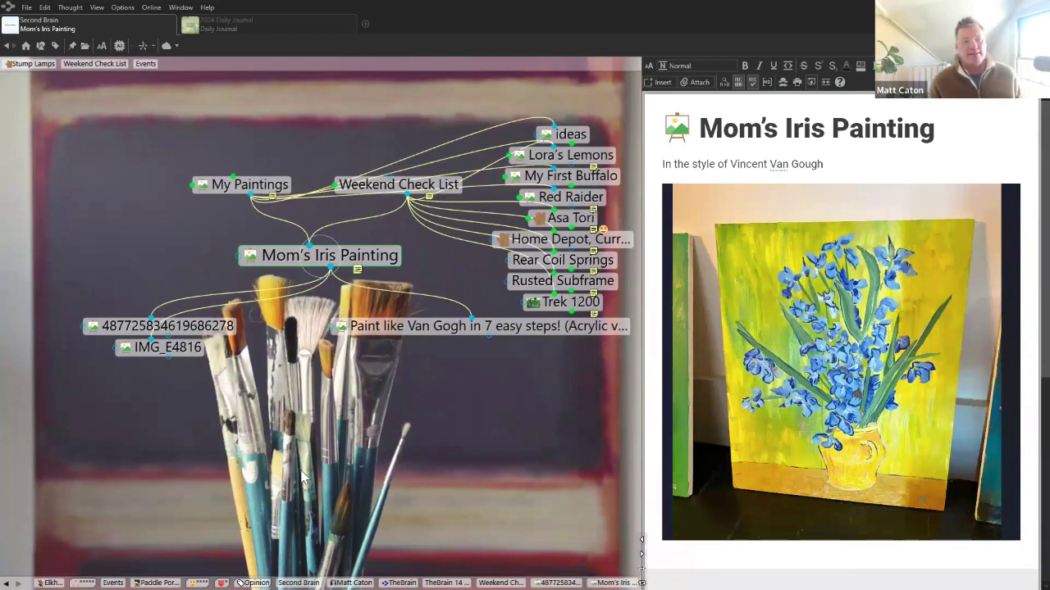
# Browse My Paintings and its ideas child, view the DoDo Bird image, and return to My Paintings, ideas
pyautogui.click(246, 185)
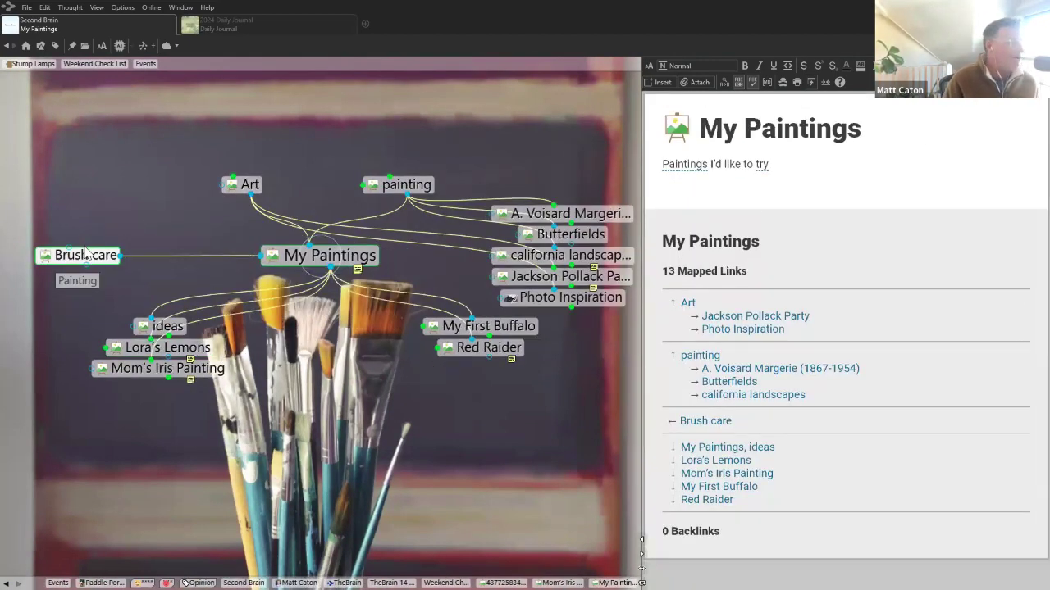
pyautogui.click(172, 328)
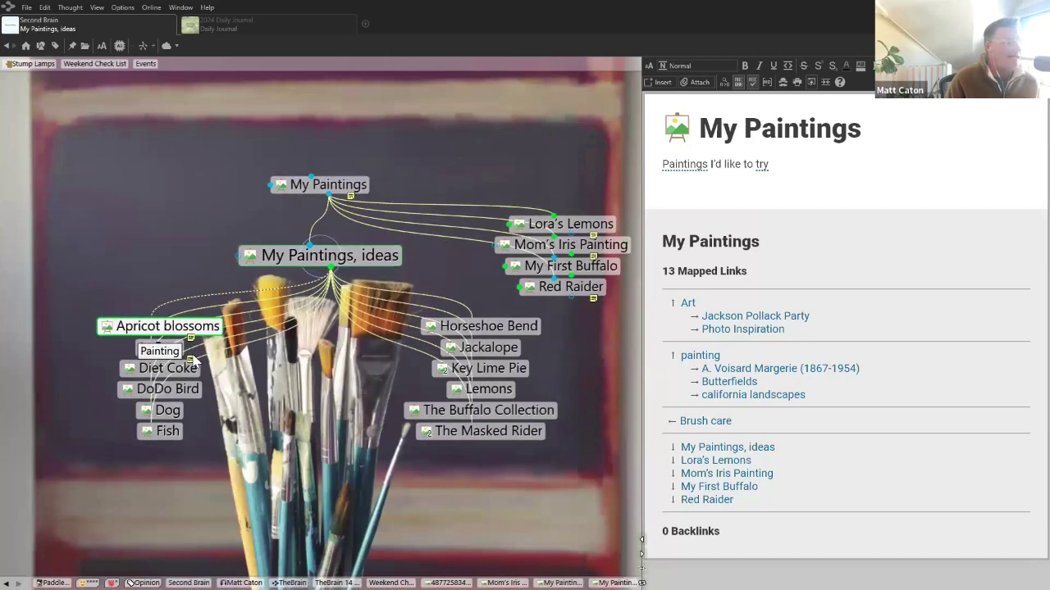
pyautogui.click(174, 391)
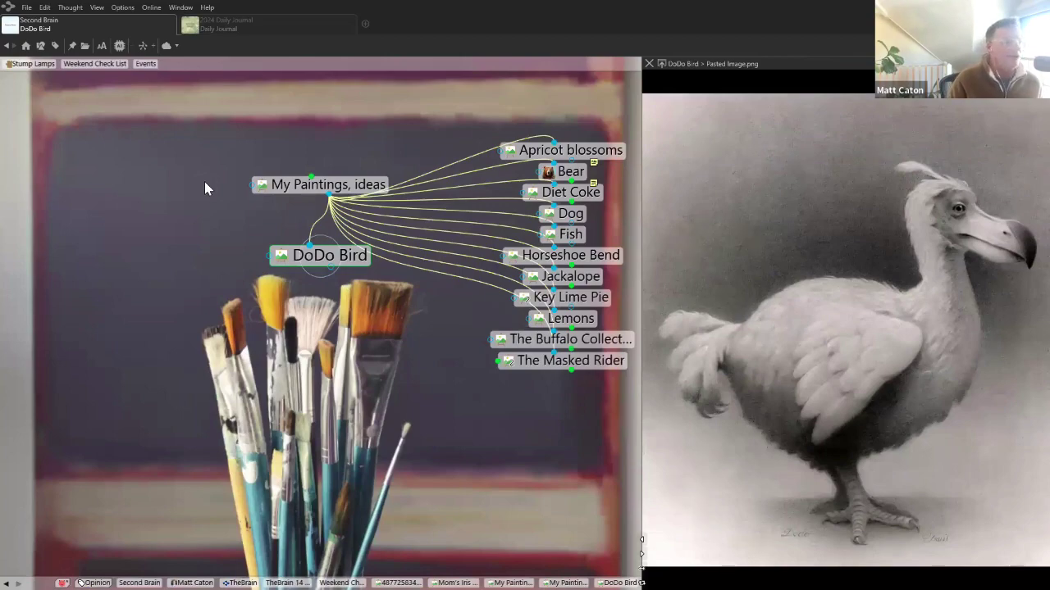
pyautogui.click(312, 185)
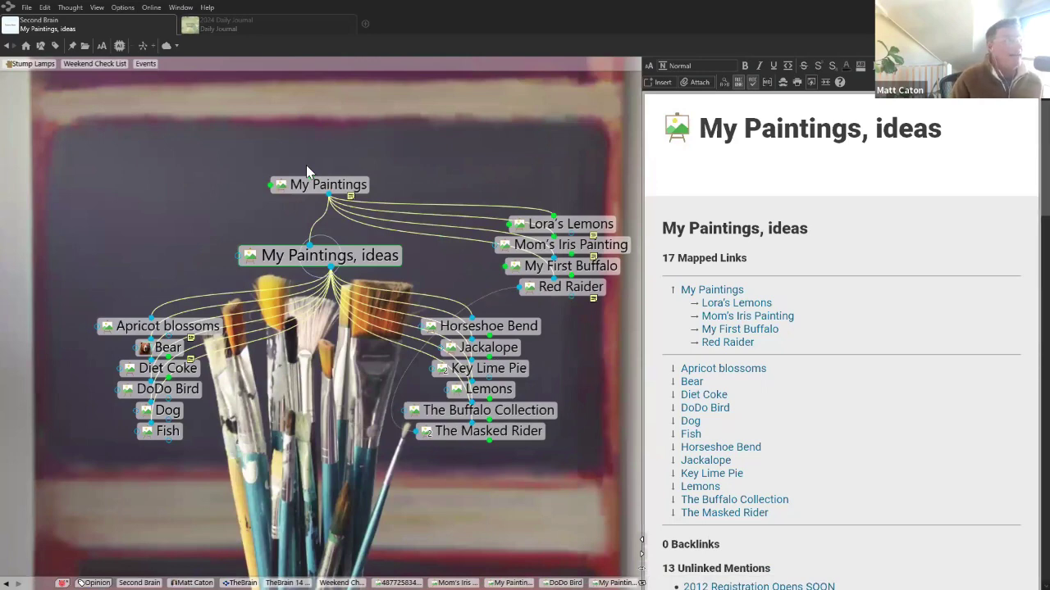
# Open the pinned Stump Lamps thought, activate its child 001, and view the attached photo IMG_4469.jpg
pyautogui.click(30, 63)
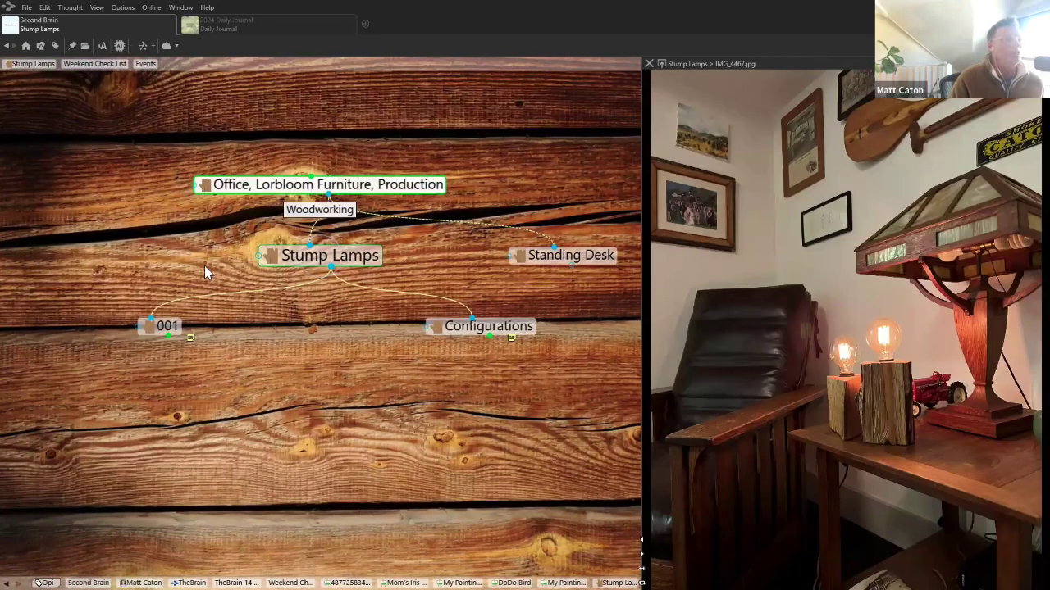
pyautogui.click(168, 328)
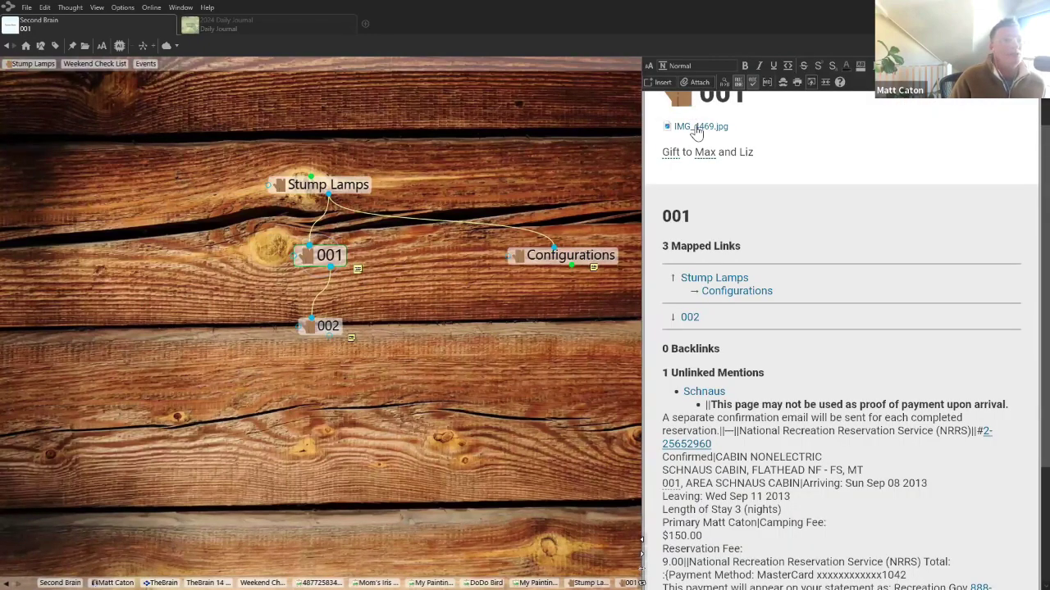
pyautogui.click(696, 127)
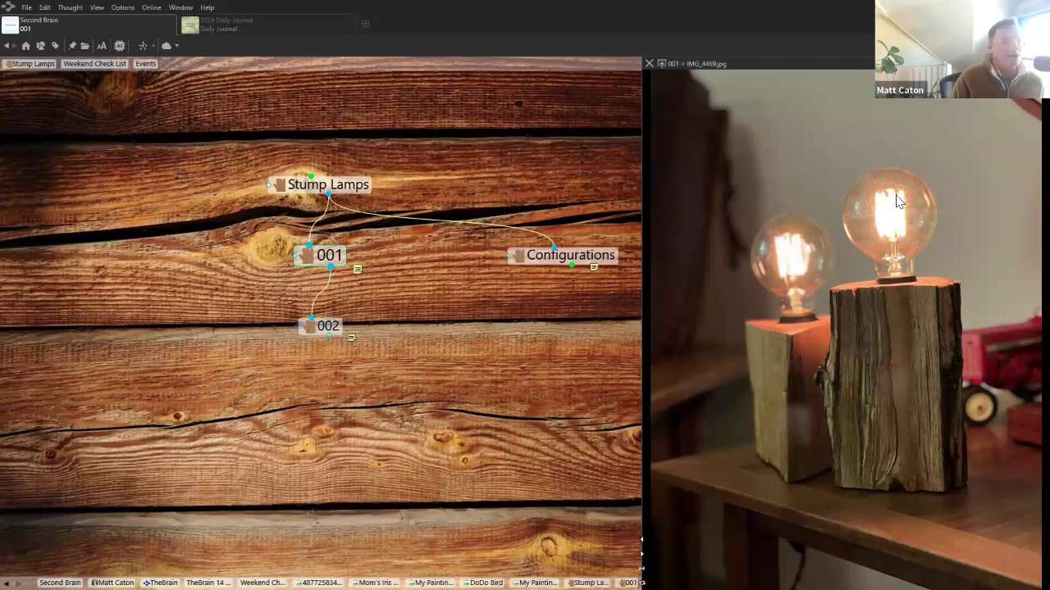
# Review Configurations with its DIY parts table and All in one option, and open the wire, plug and dimmer product page
pyautogui.click(585, 255)
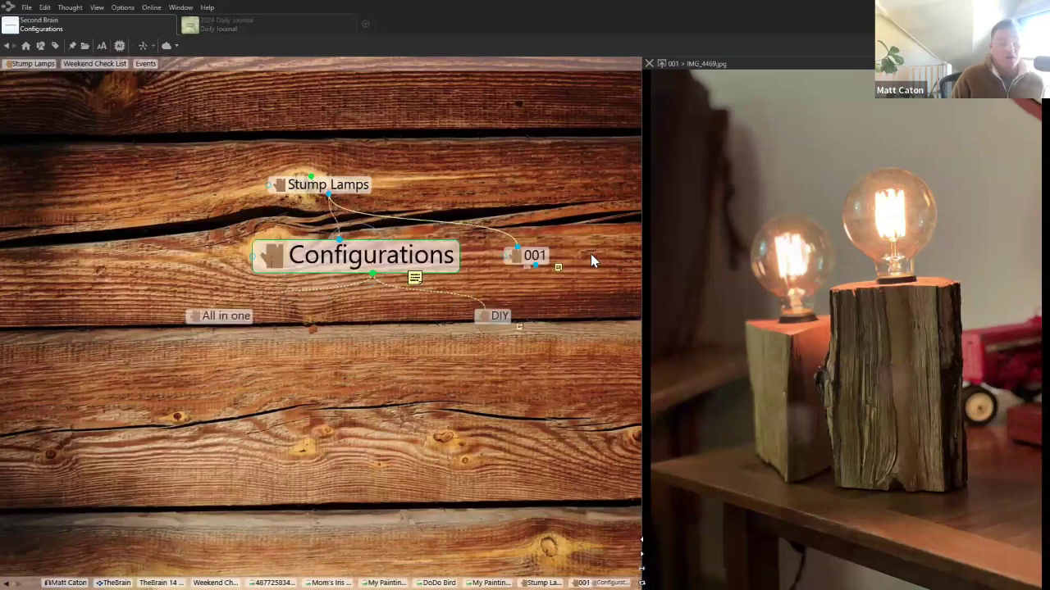
pyautogui.click(485, 326)
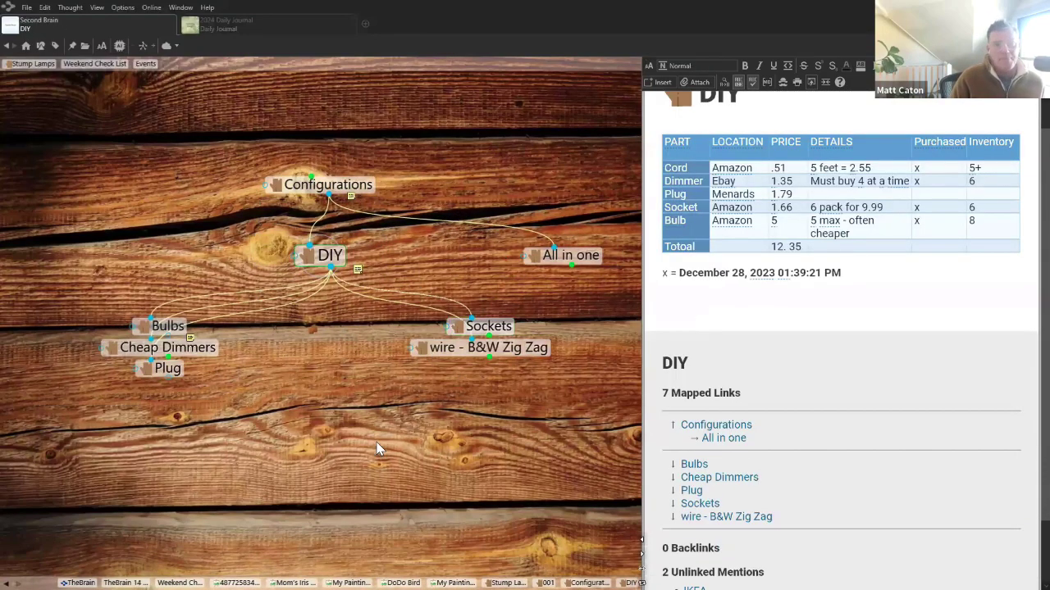
pyautogui.click(568, 258)
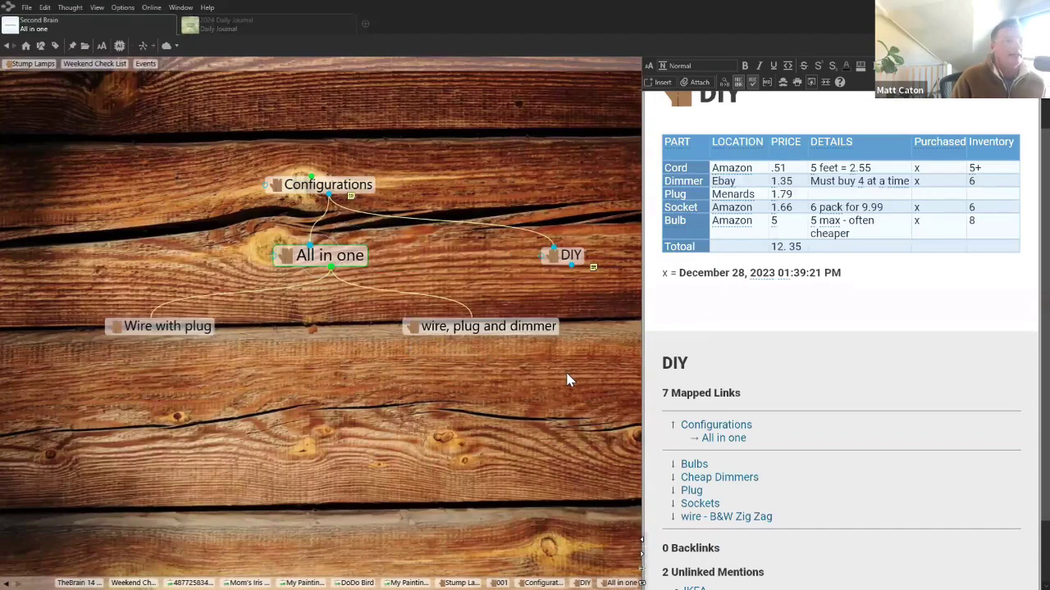
pyautogui.click(552, 334)
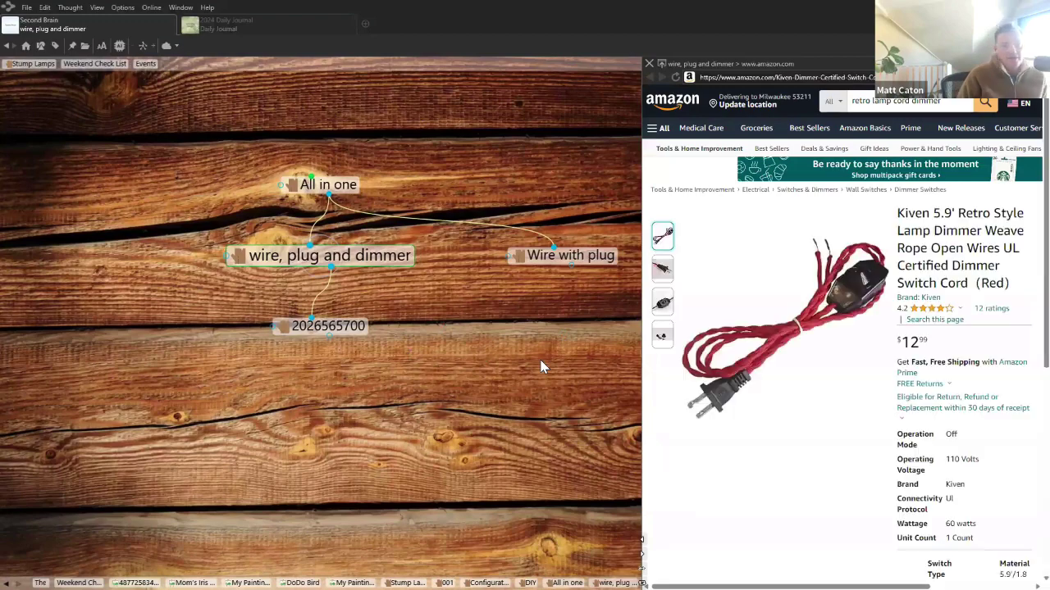
# Climb the parent thoughts from All in one through Configurations, Stump Lamps and Office to Lorbloom Furniture, Production
pyautogui.click(345, 184)
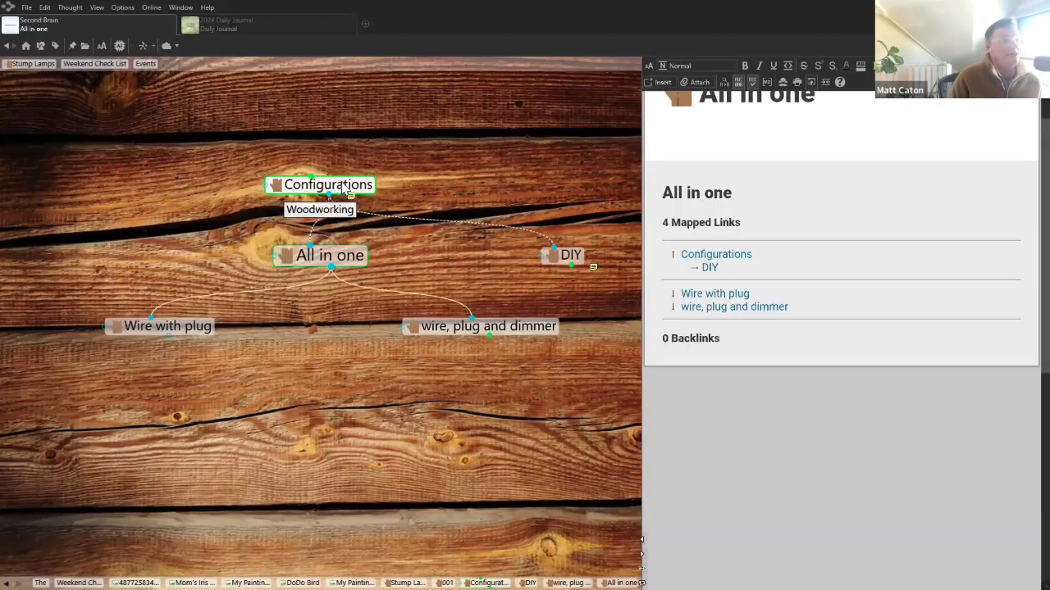
pyautogui.click(345, 186)
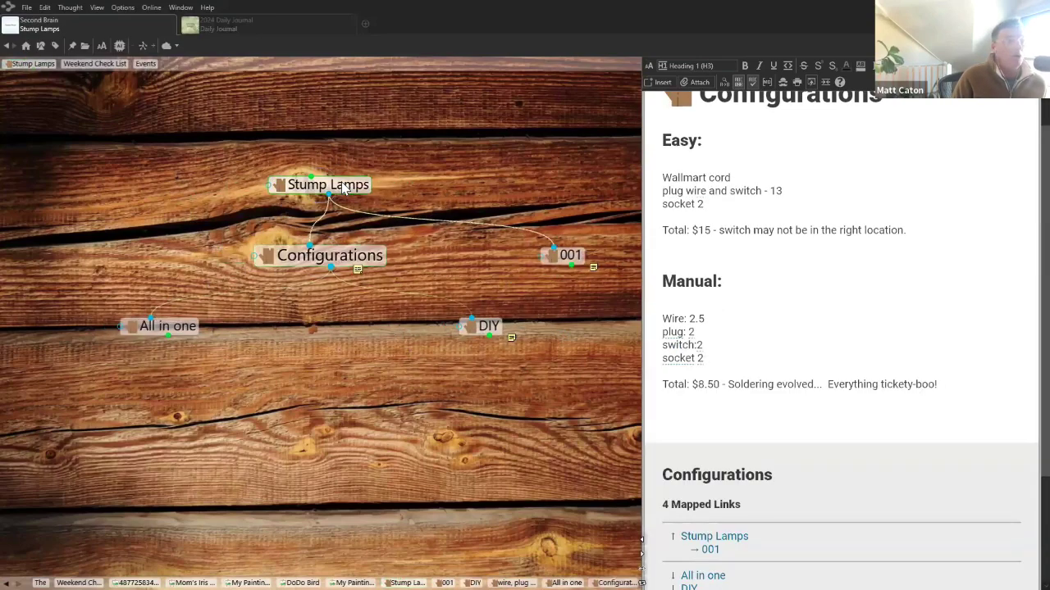
pyautogui.click(344, 185)
pyautogui.click(345, 186)
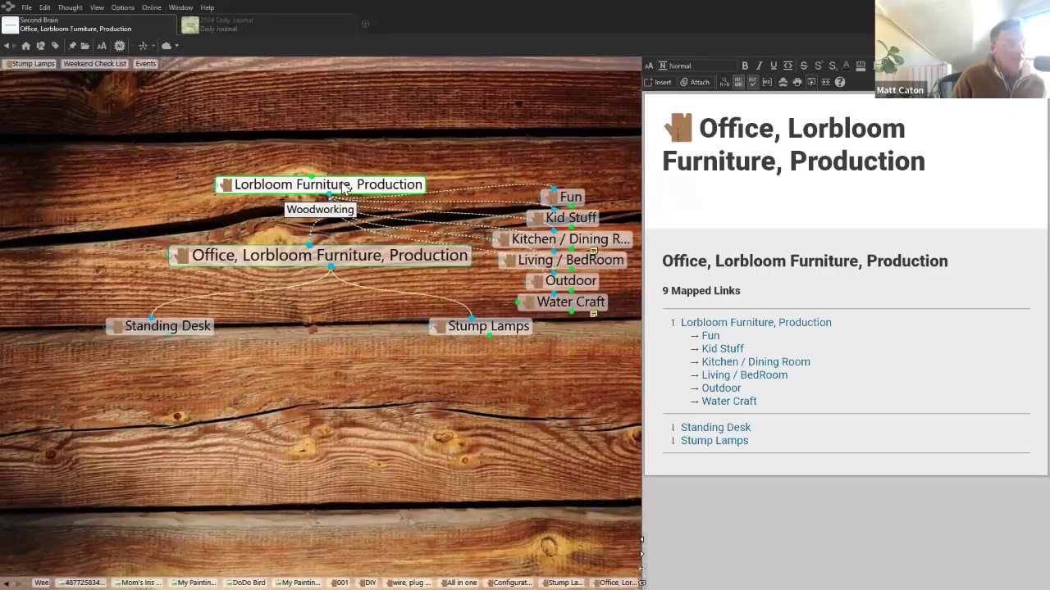
pyautogui.click(341, 186)
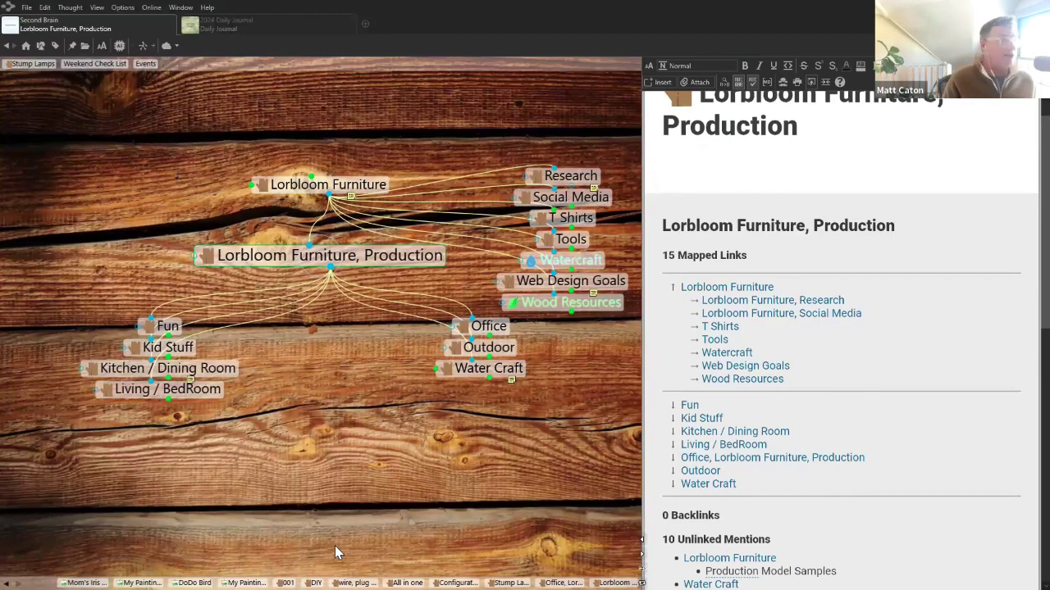
# Activate Lorbloom Bikes by way of Lorbloom Furniture, and create a new thought type named Bike
pyautogui.click(344, 189)
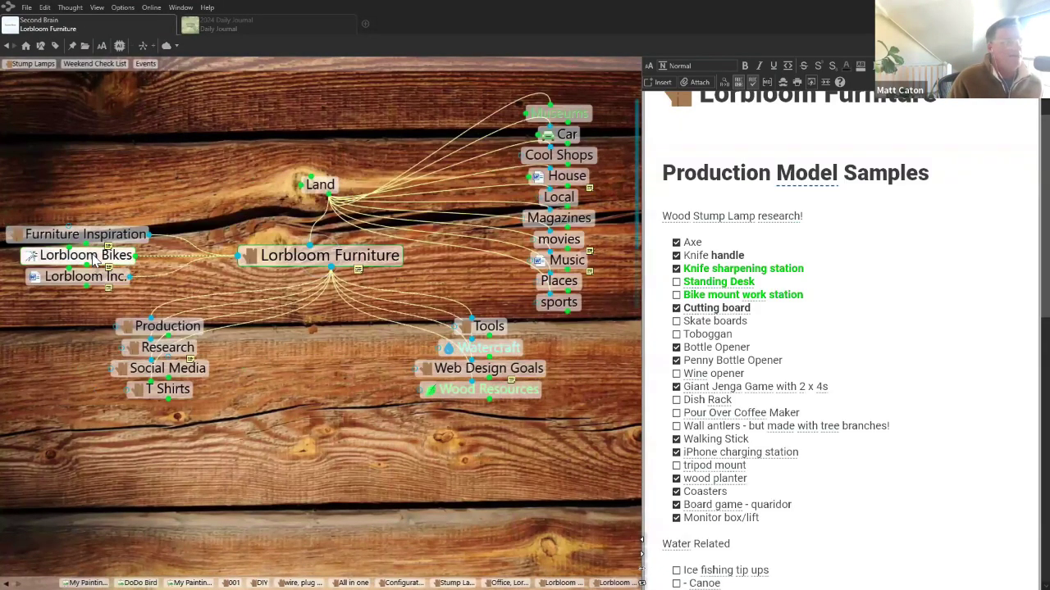
pyautogui.click(96, 258)
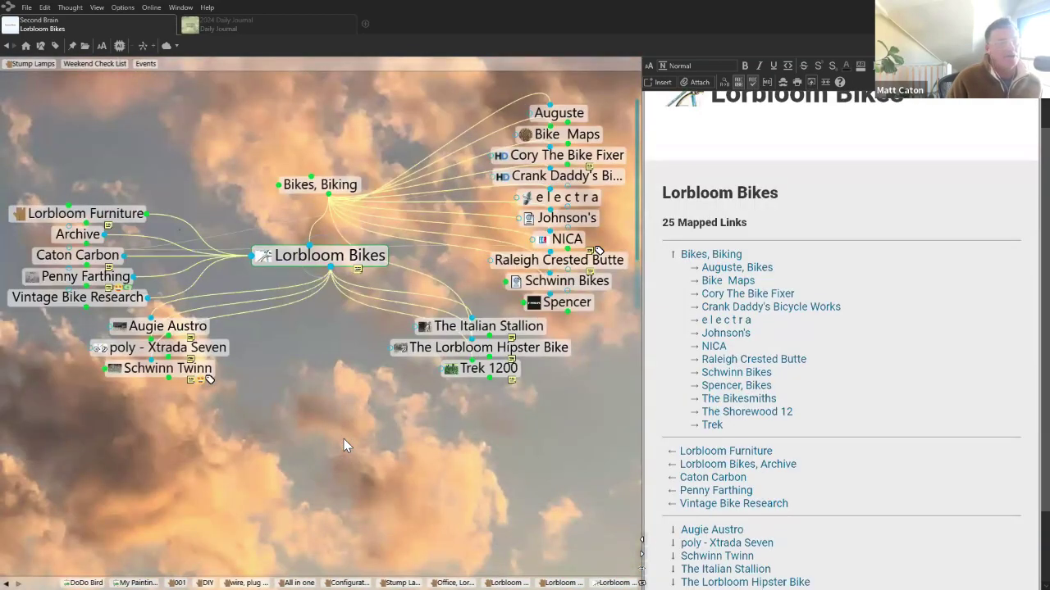
pyautogui.click(41, 47)
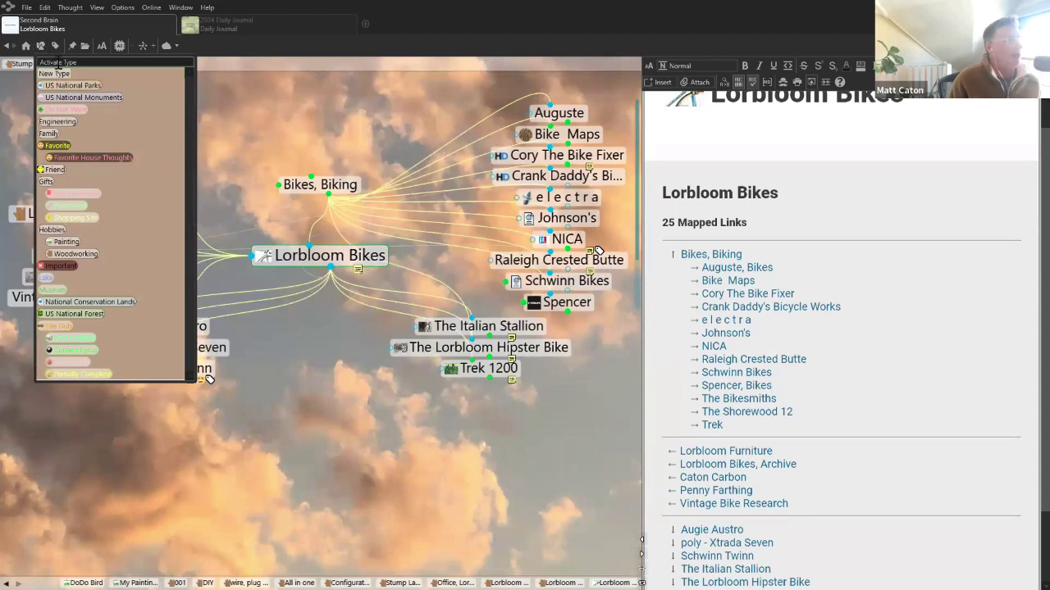
pyautogui.write('Bike')
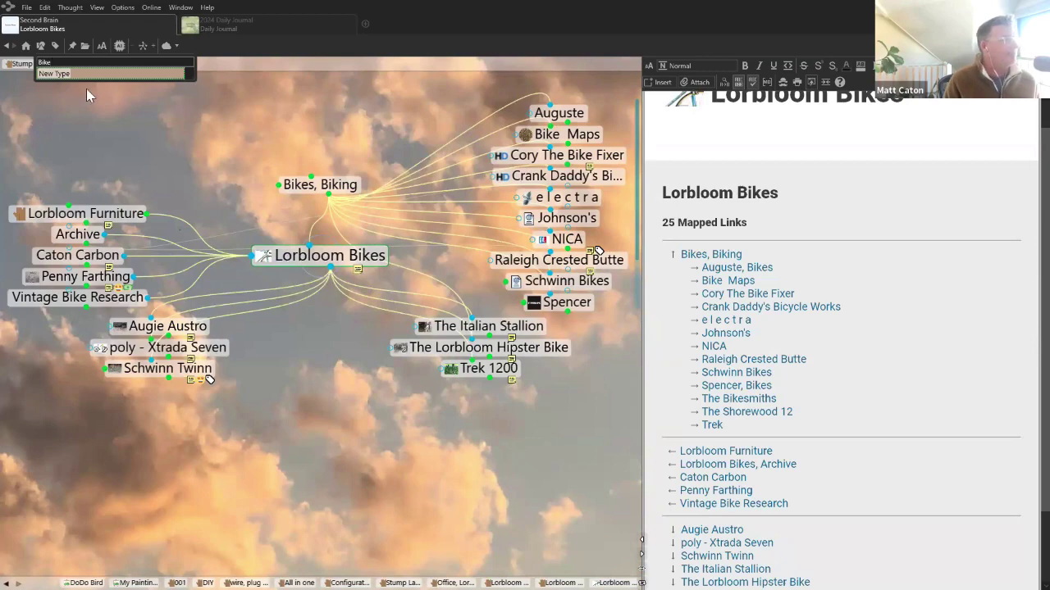
pyautogui.click(63, 72)
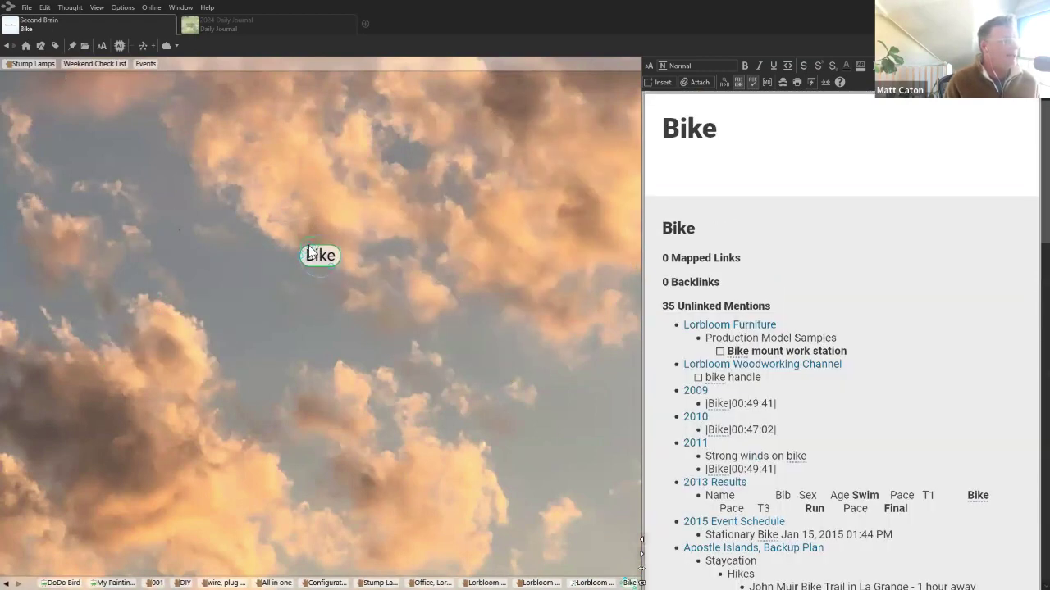
pyautogui.moveTo(307, 253); pyautogui.dragTo(326, 171)
pyautogui.press('Escape')
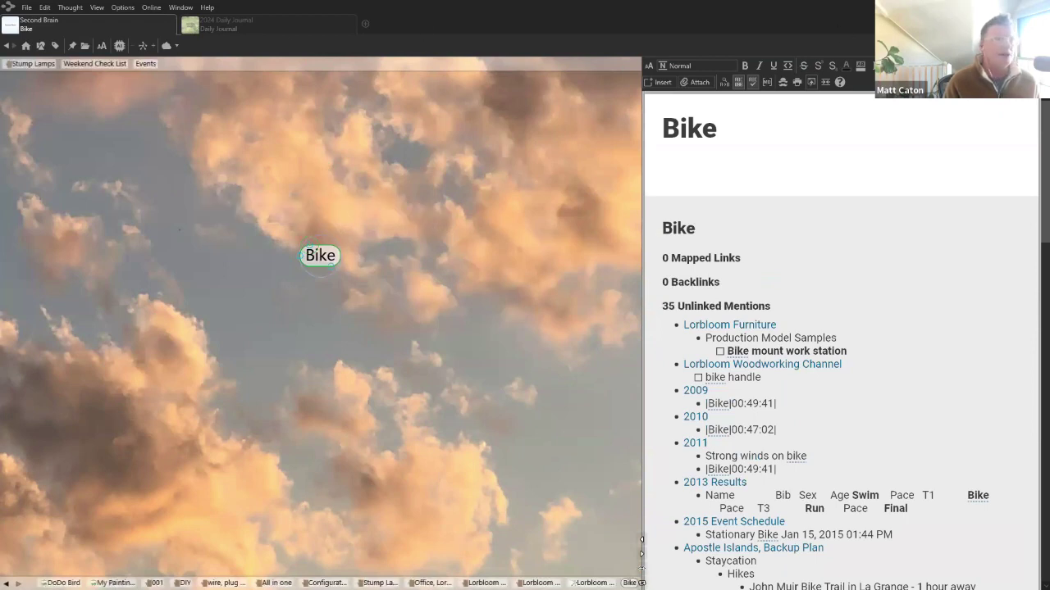
pyautogui.write('events')
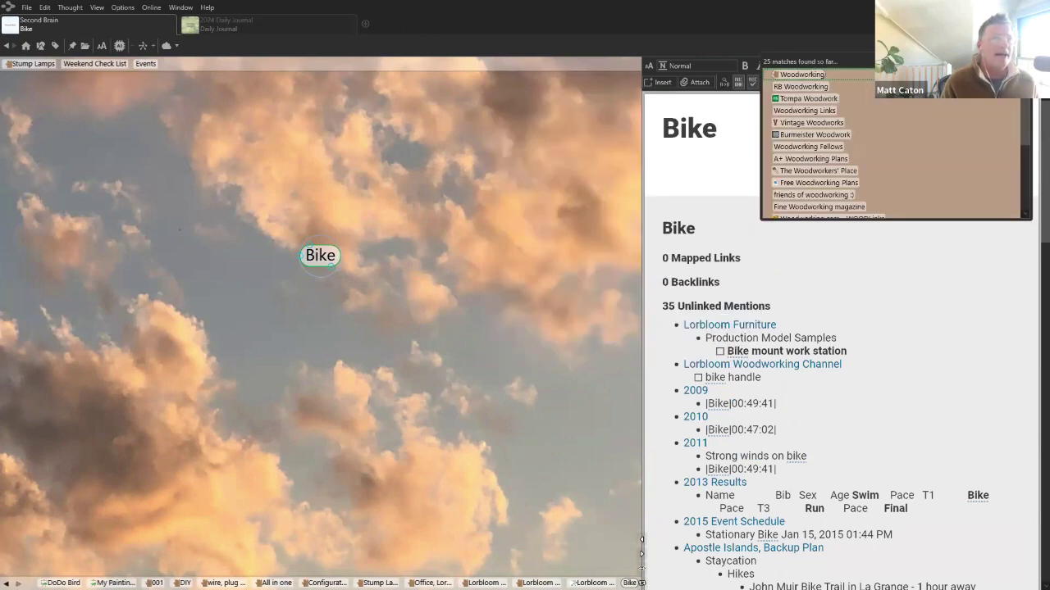
pyautogui.press('Escape')
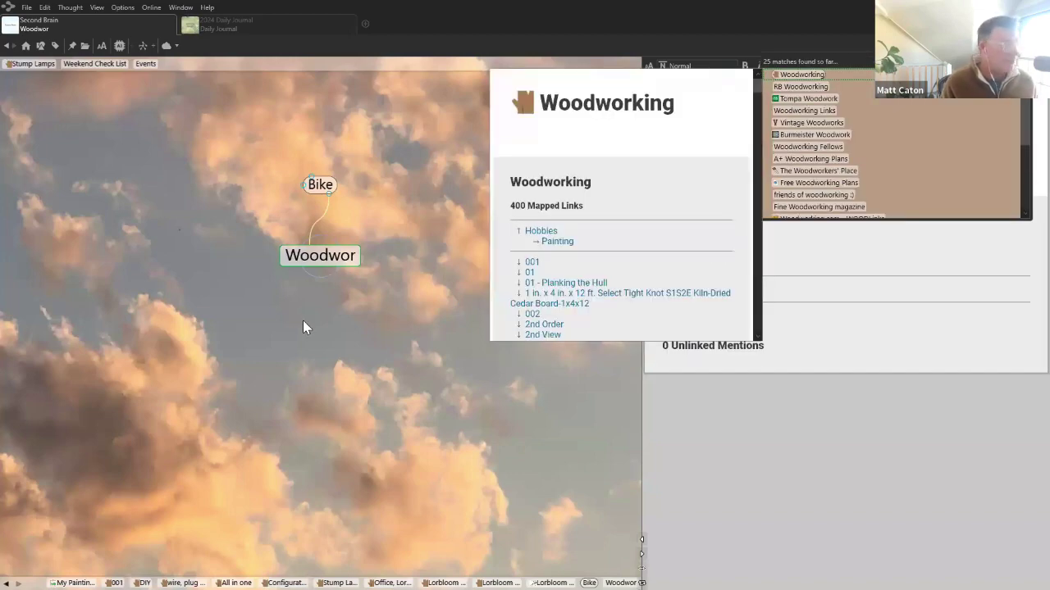
pyautogui.press('Escape')
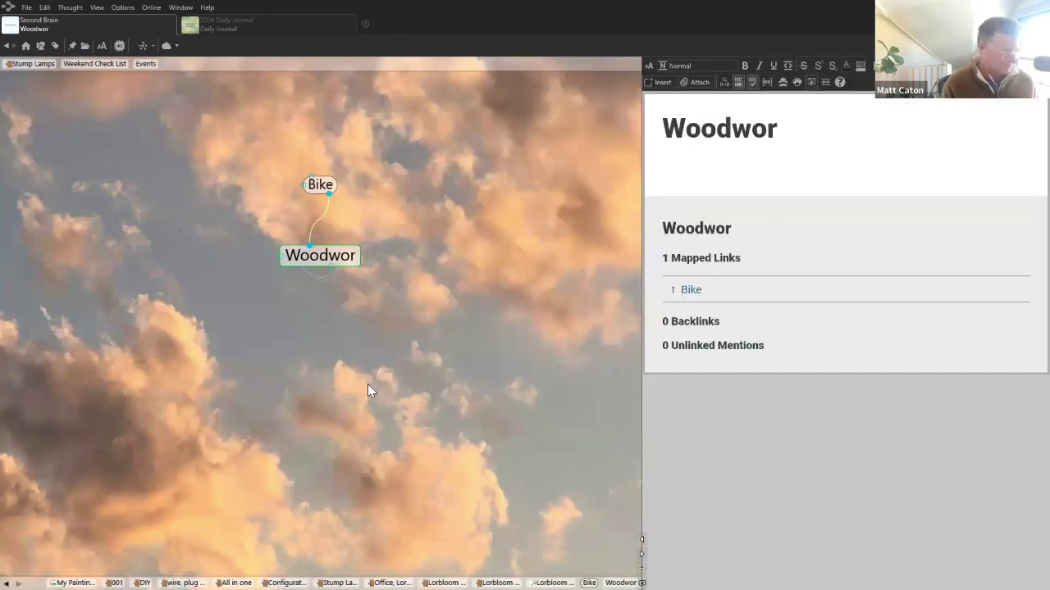
pyautogui.hotkey('ctrl', 'z')
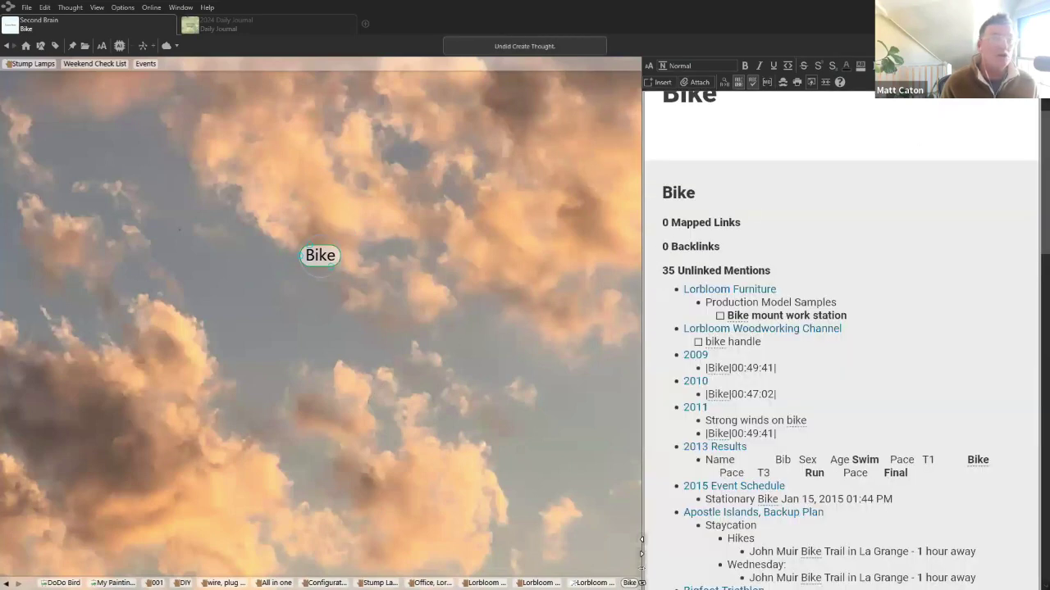
# Find and activate the Woodworking type, link Bike under the Hobbies type beside Painting, and check the type list
pyautogui.write('W')
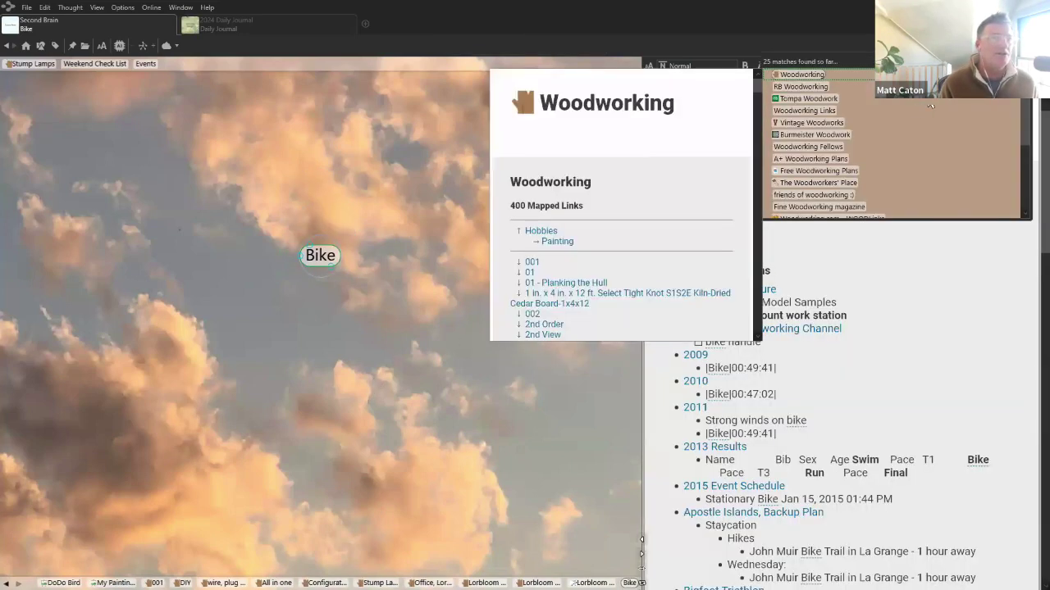
pyautogui.click(800, 100)
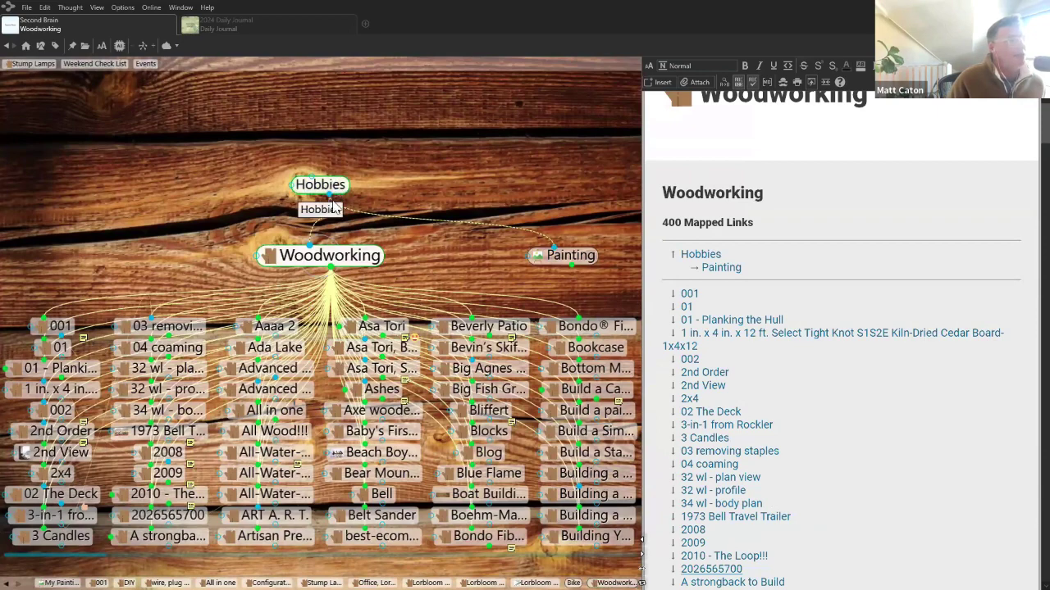
pyautogui.scroll(-3, 445, 369)
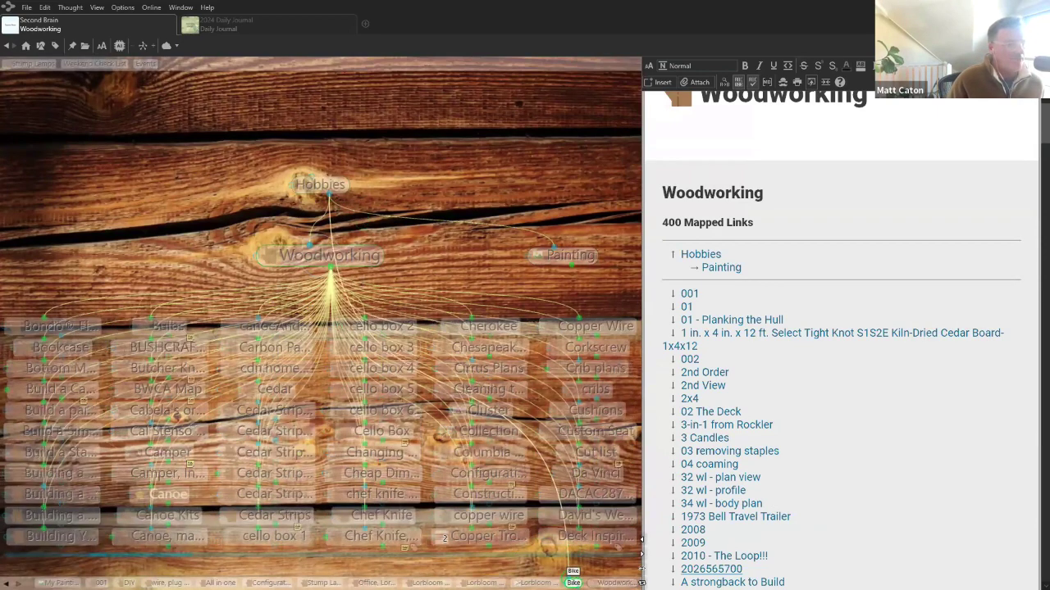
pyautogui.moveTo(573, 571); pyautogui.dragTo(566, 246)
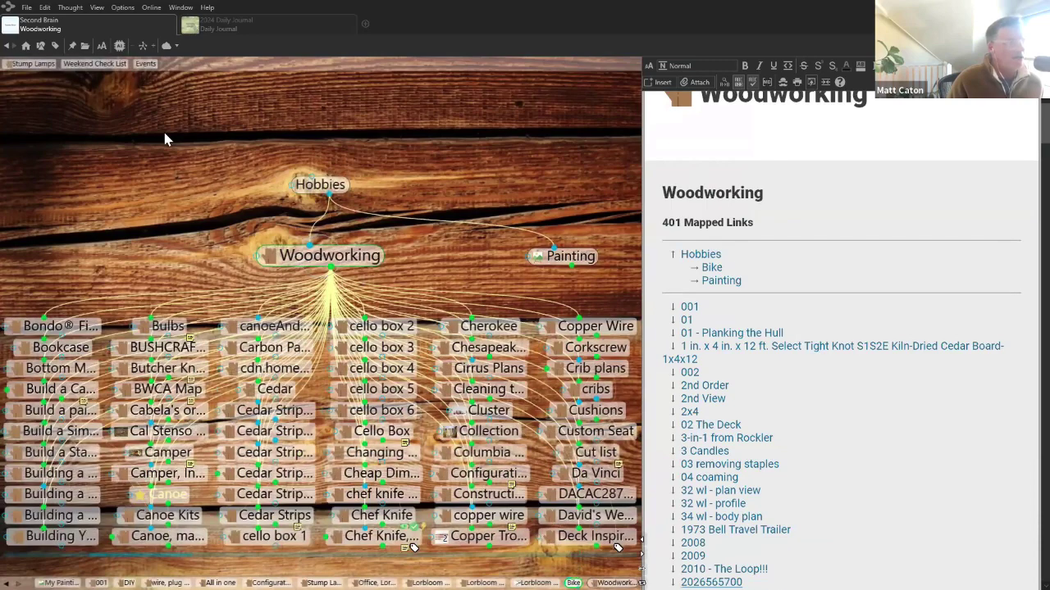
pyautogui.click(40, 49)
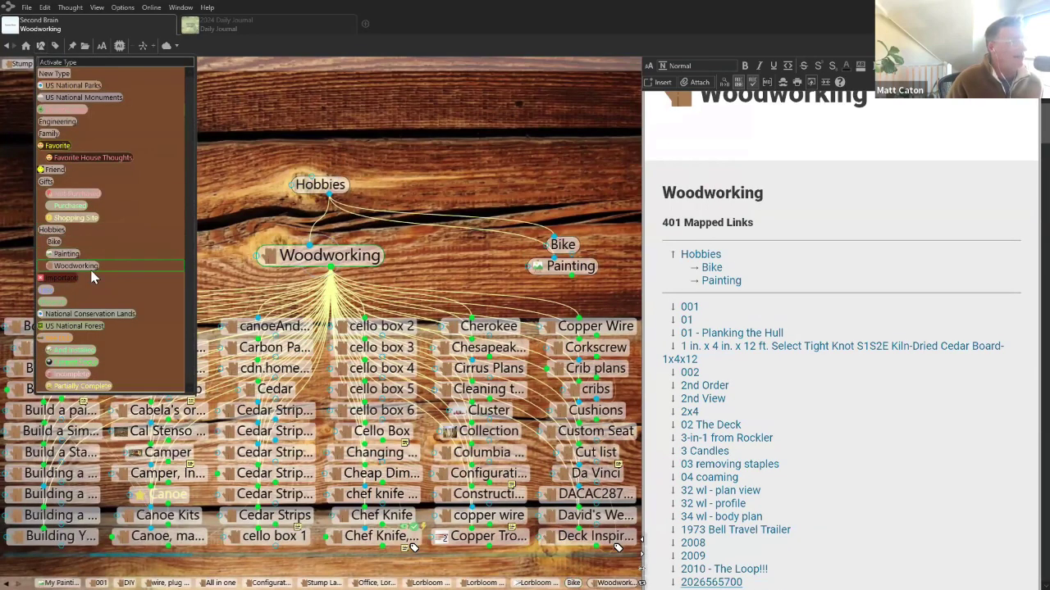
pyautogui.click(407, 141)
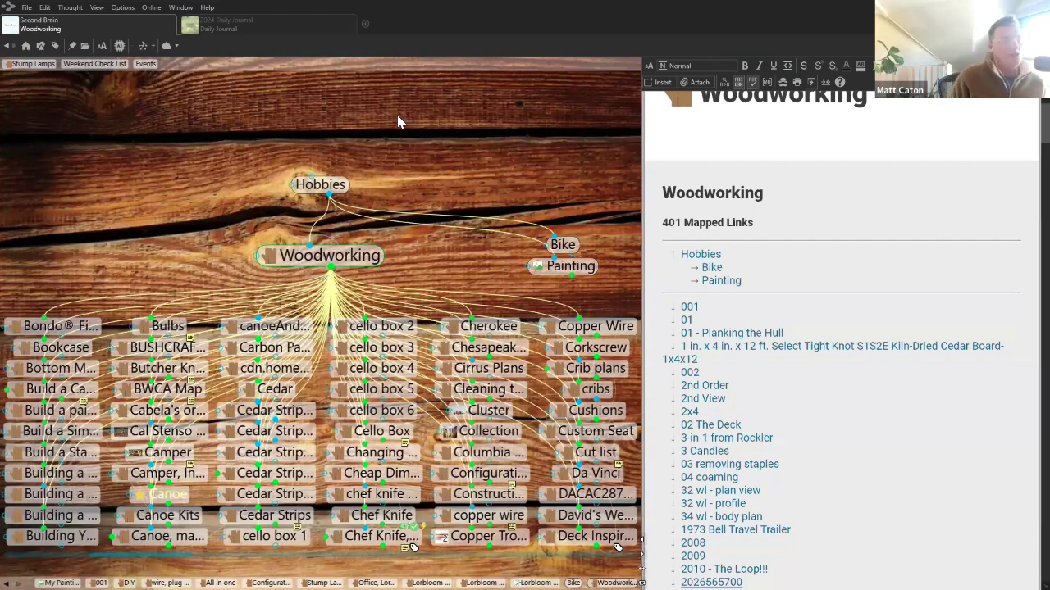
# Activate the Bike type and set its dynamic wallpaper to the beeline-navigation Unsplash image from the Wallpaper folder
pyautogui.click(572, 250)
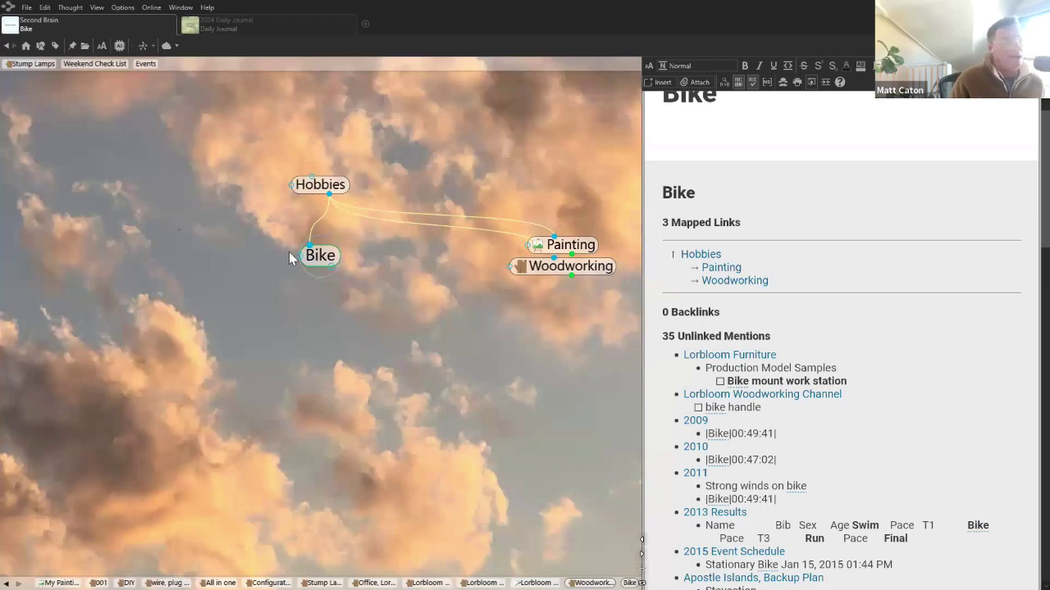
pyautogui.rightClick(317, 258)
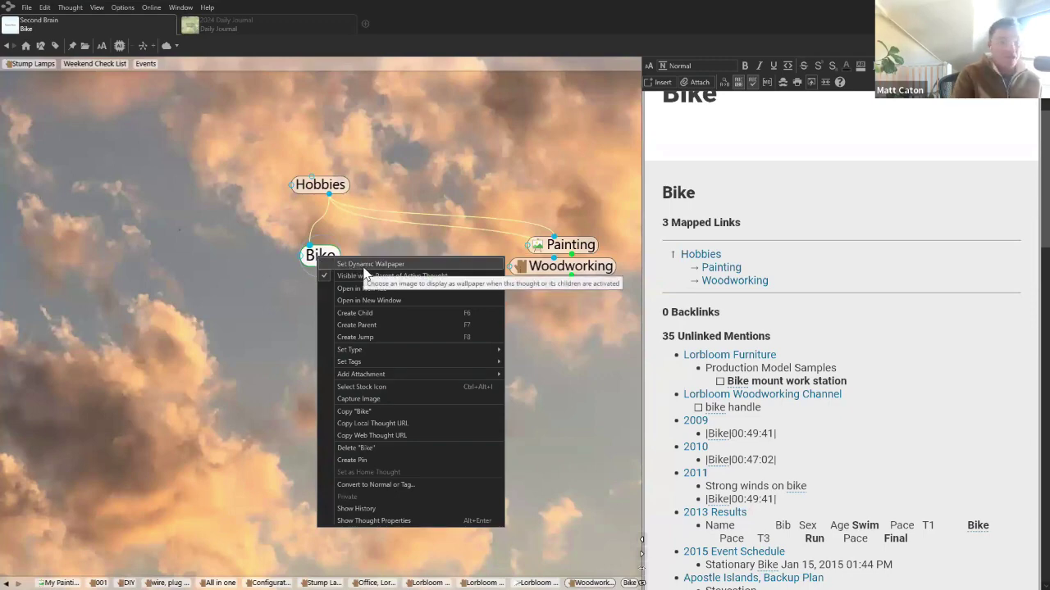
pyautogui.click(373, 265)
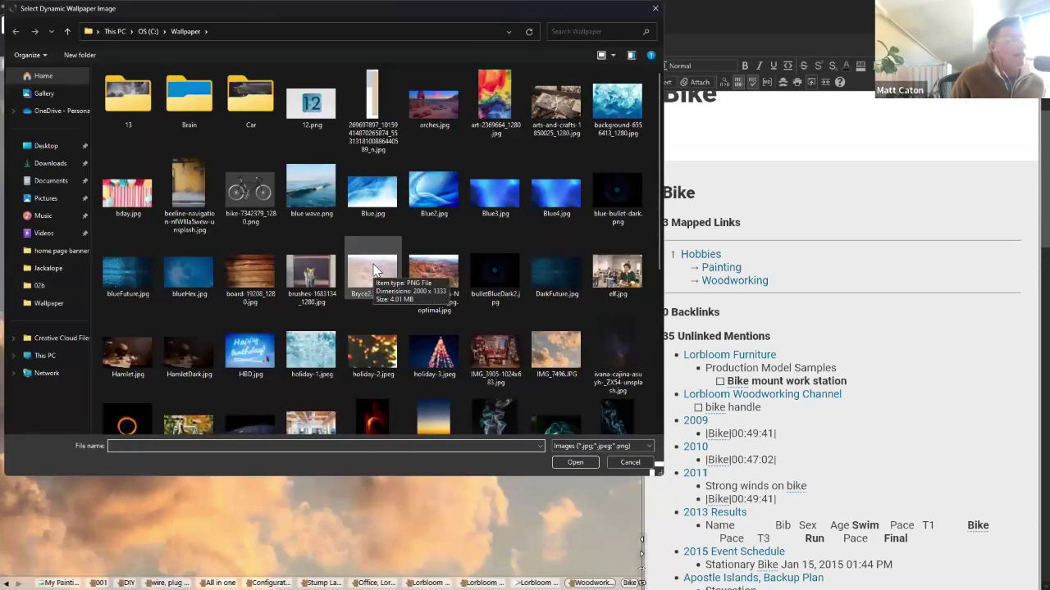
pyautogui.click(191, 193)
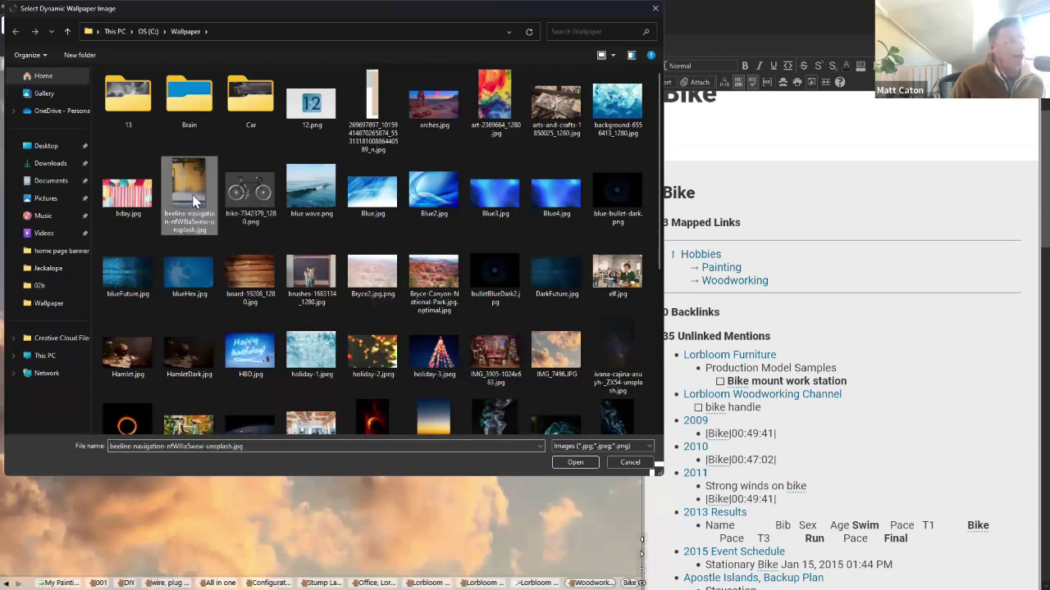
pyautogui.click(574, 463)
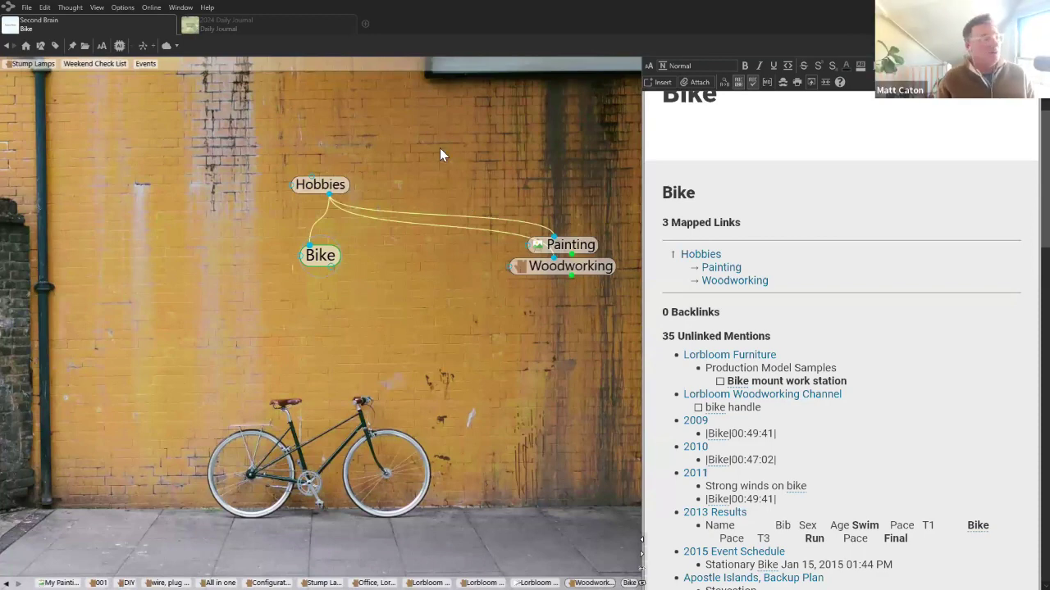
# Change the Bike type's dynamic wallpaper to bike-7342379_1280.png
pyautogui.rightClick(325, 257)
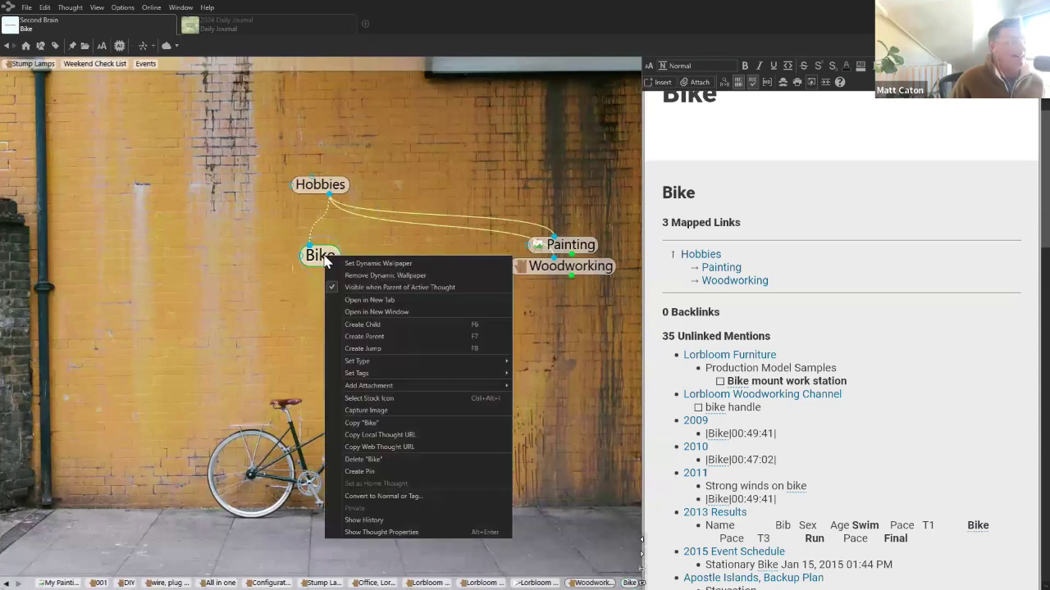
pyautogui.click(367, 264)
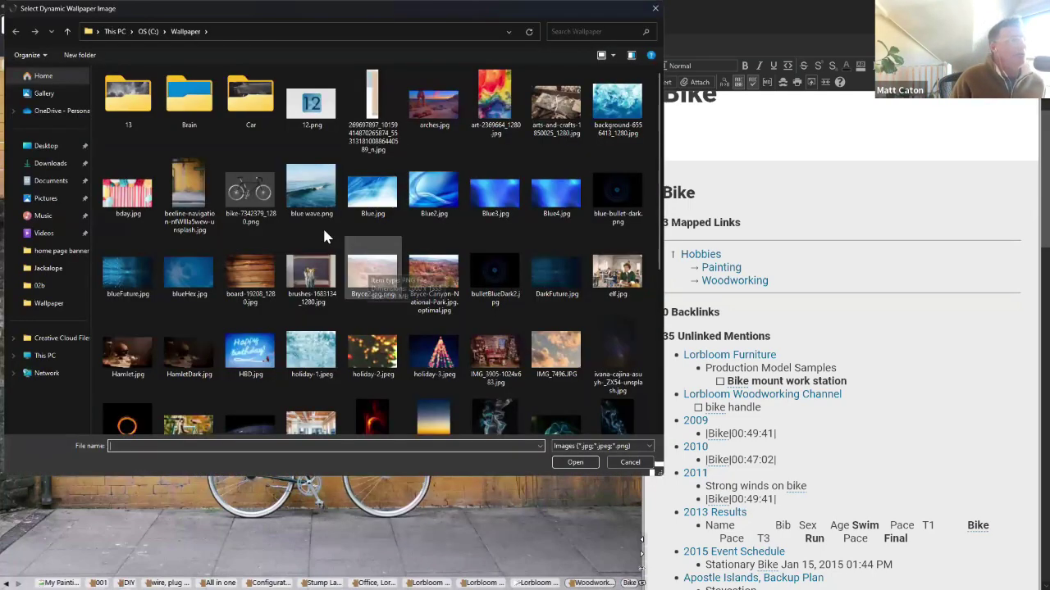
pyautogui.click(251, 190)
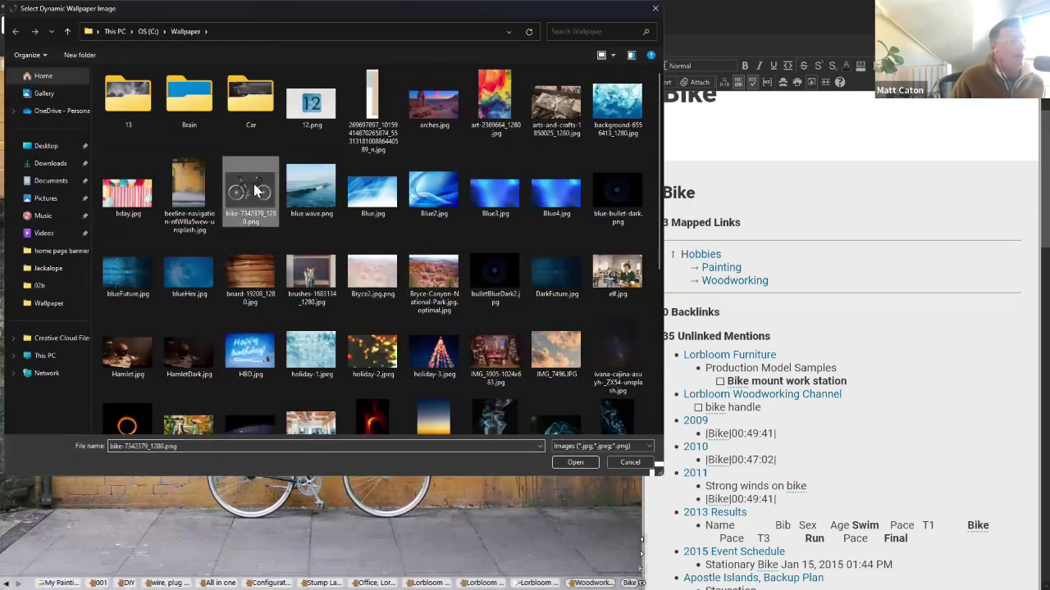
pyautogui.click(574, 464)
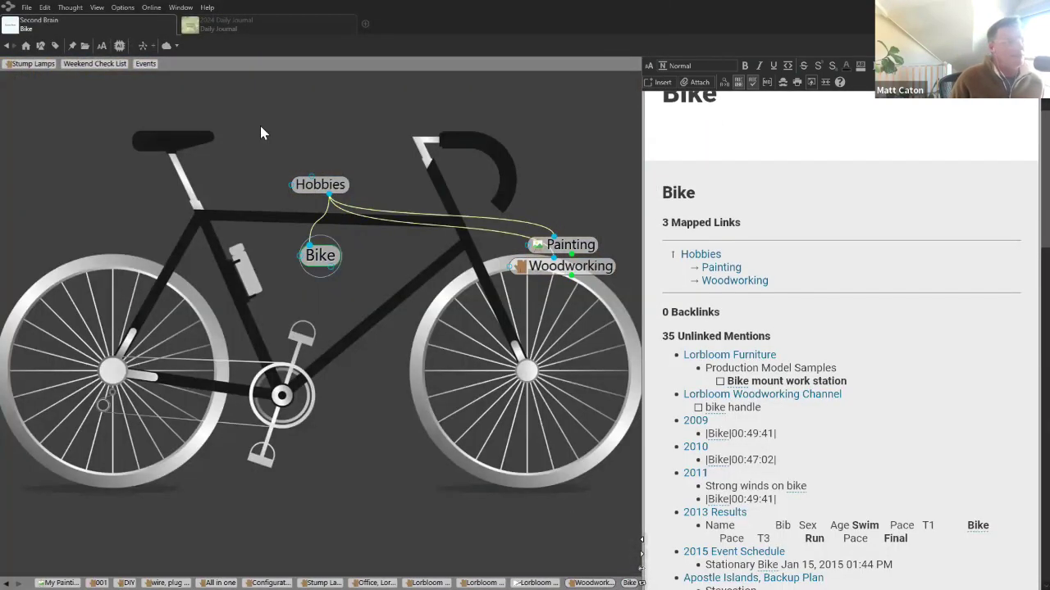
# Switch the Bike type's dynamic wallpaper back to the beeline-navigation image of a bicycle against a yellow wall
pyautogui.rightClick(323, 262)
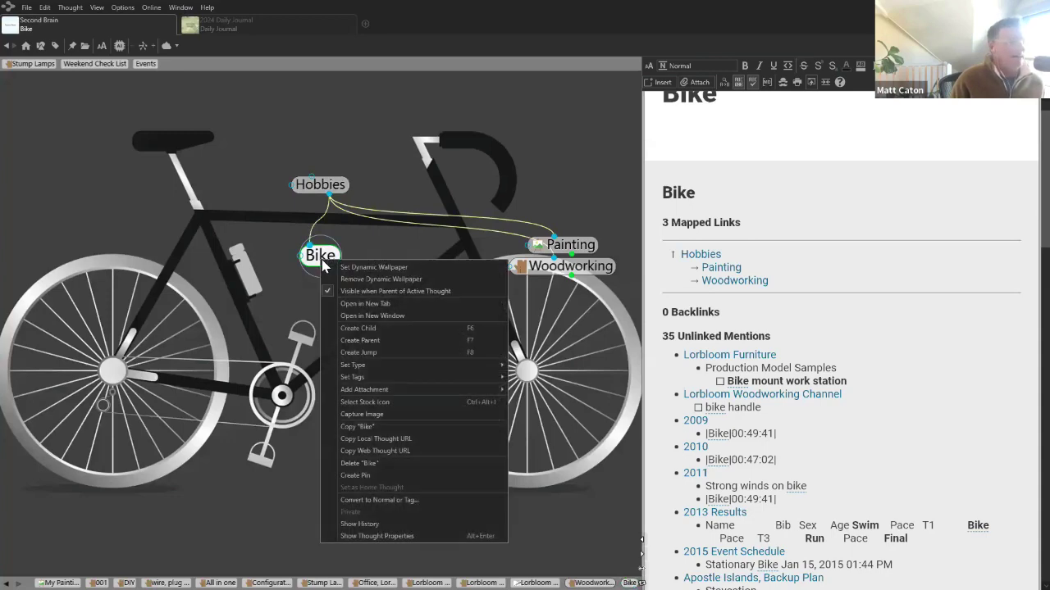
pyautogui.click(358, 268)
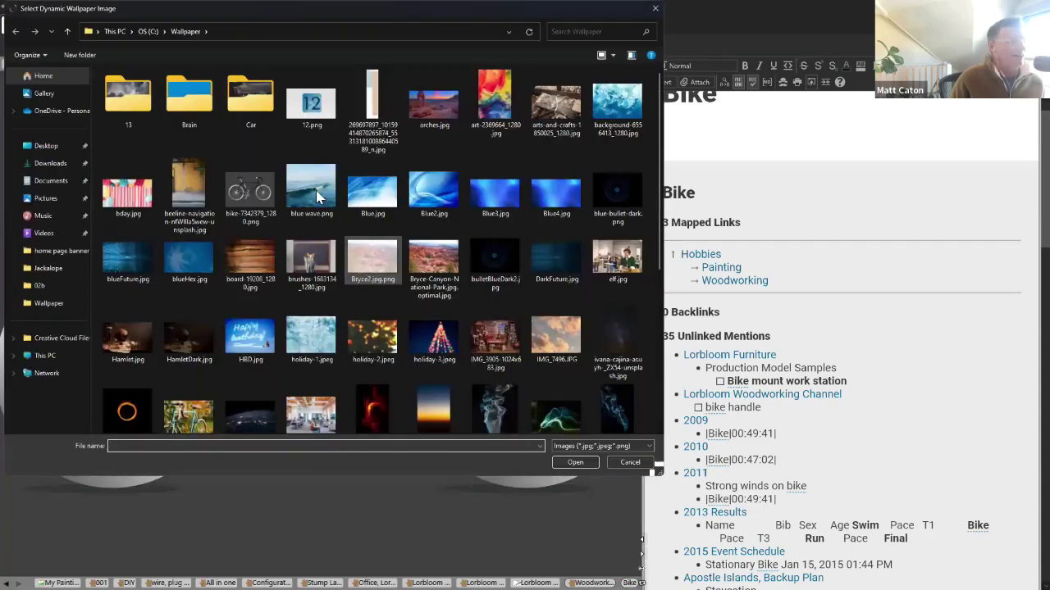
pyautogui.click(189, 193)
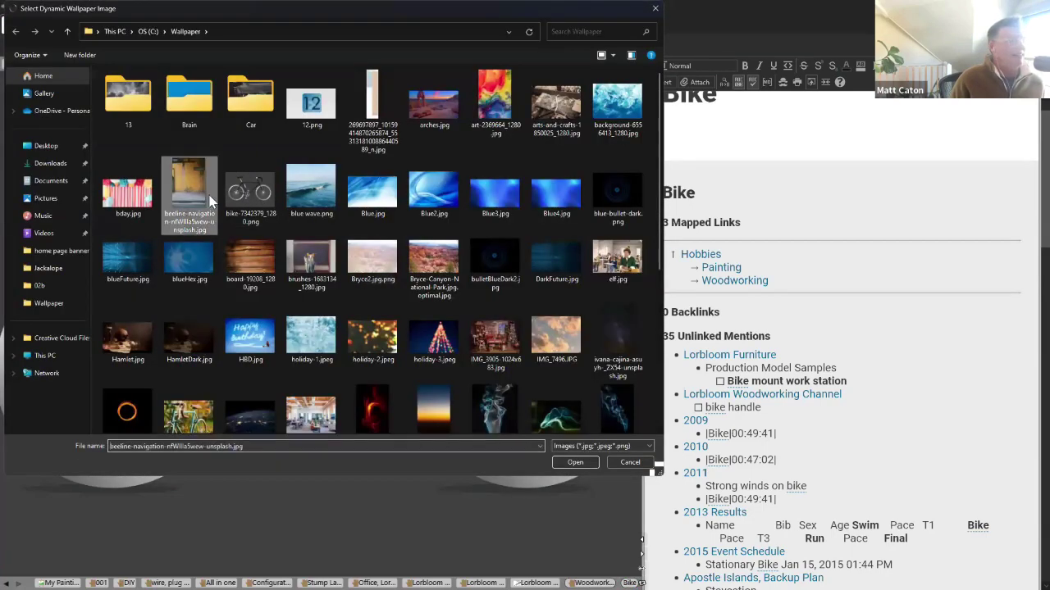
pyautogui.click(575, 462)
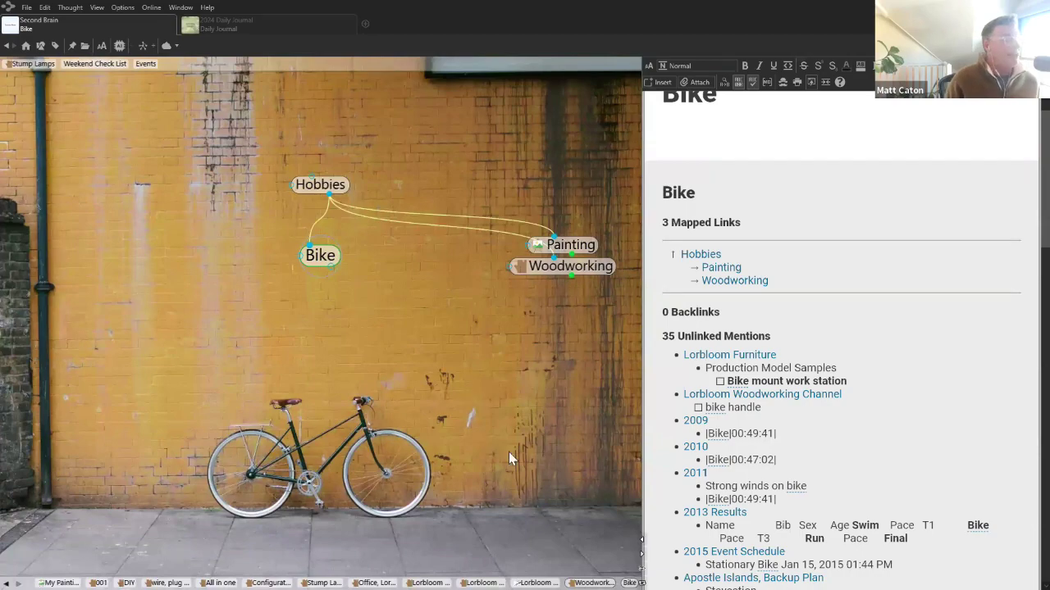
# Open the pinned Weekend Check List and follow its Trek 1200 child to the parent thought Lorbloom Bikes
pyautogui.click(80, 65)
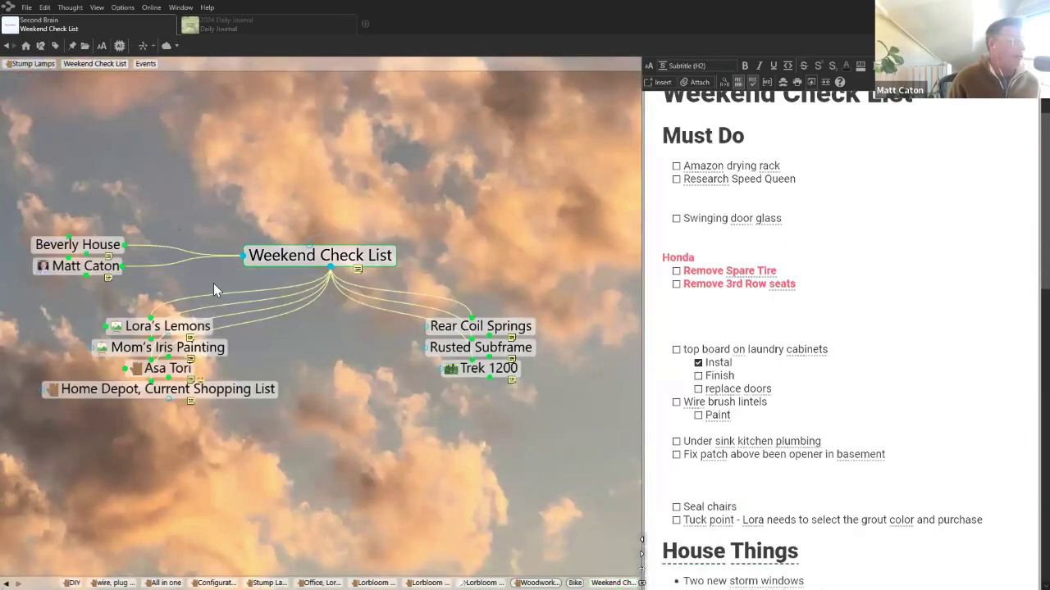
pyautogui.click(490, 368)
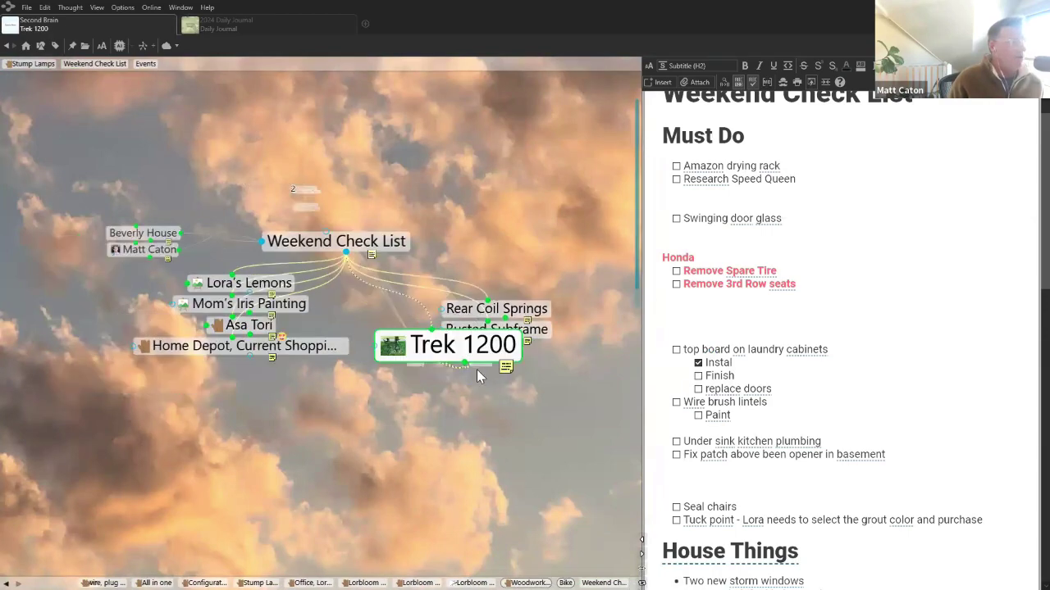
pyautogui.click(287, 188)
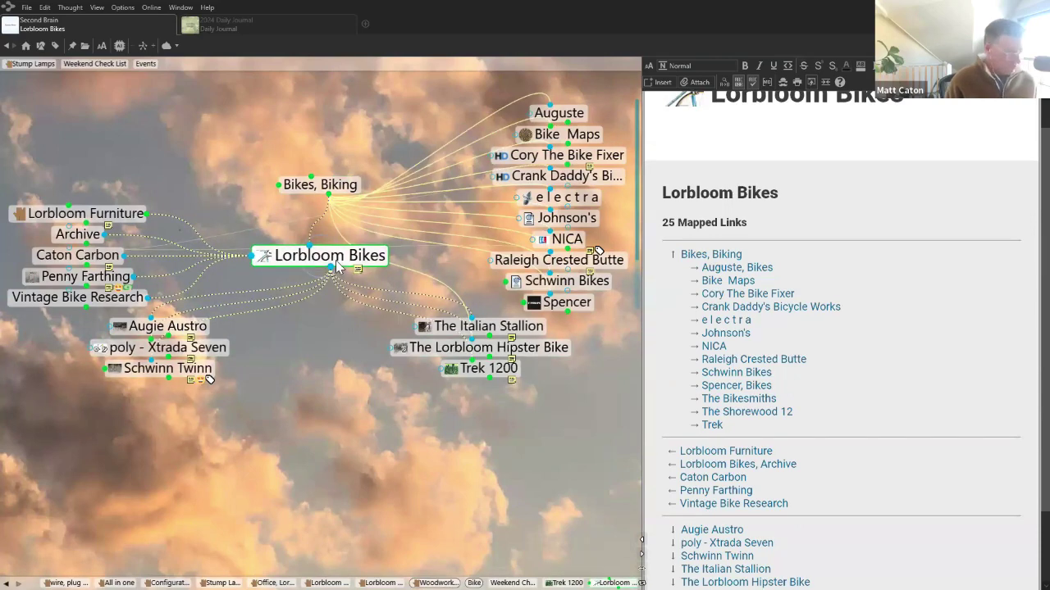
# Select the active Lorbloom Bikes thought and set its type to Bike
pyautogui.click(335, 260)
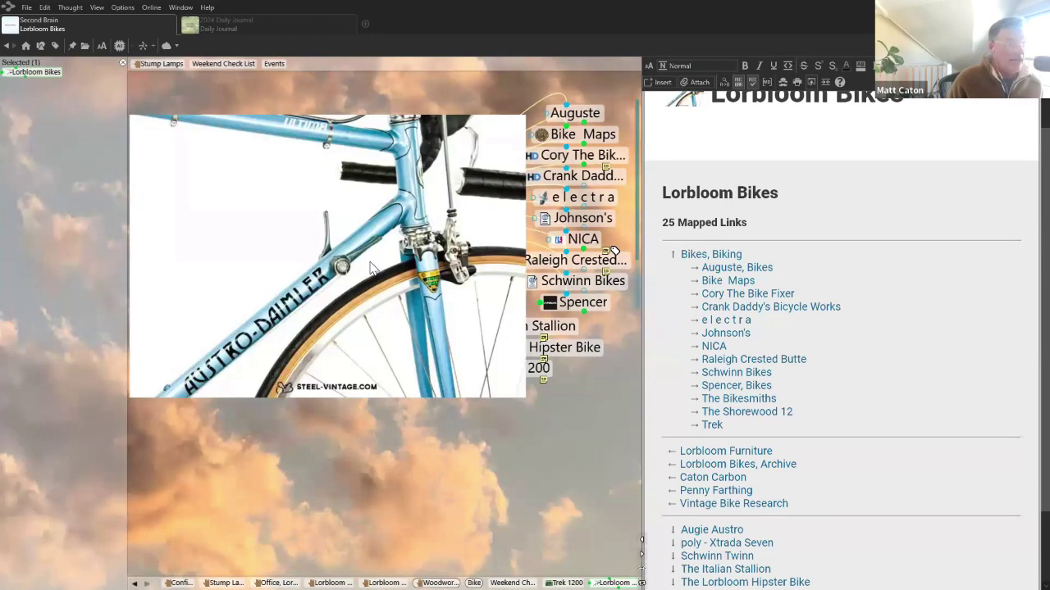
pyautogui.rightClick(399, 253)
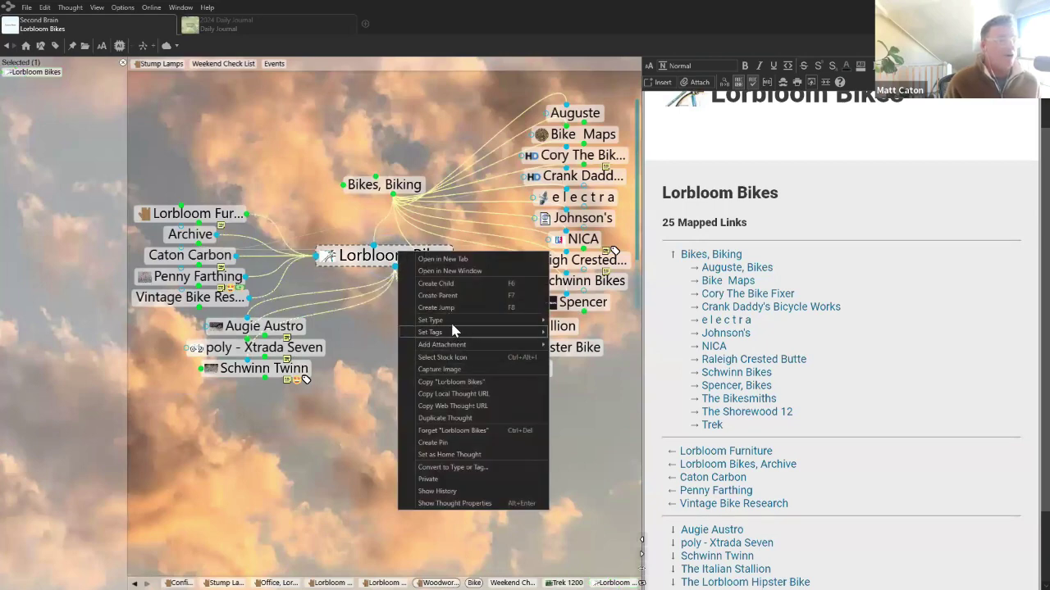
pyautogui.moveTo(451, 322)
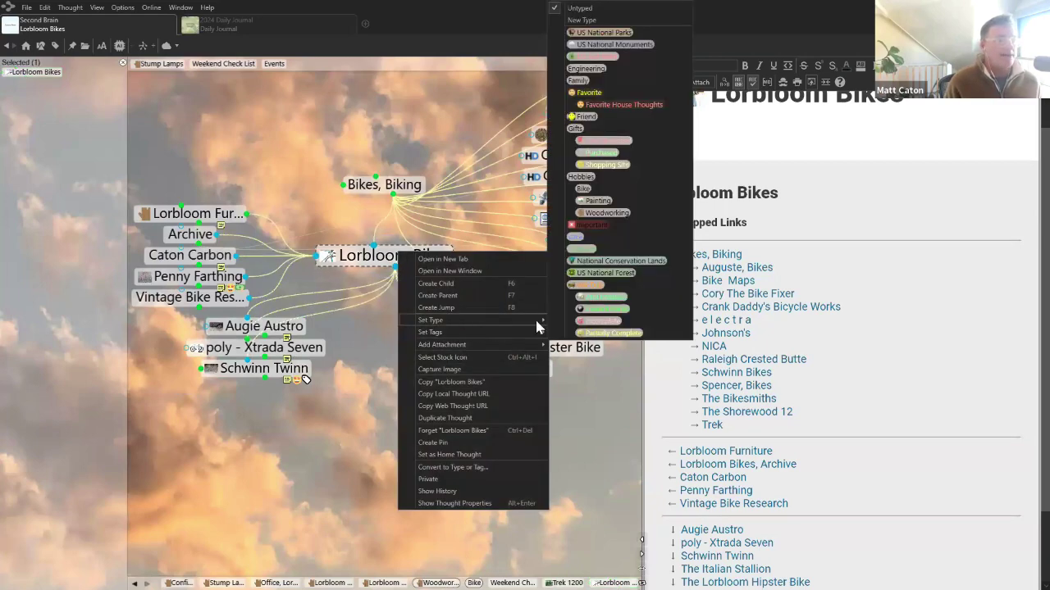
pyautogui.click(600, 190)
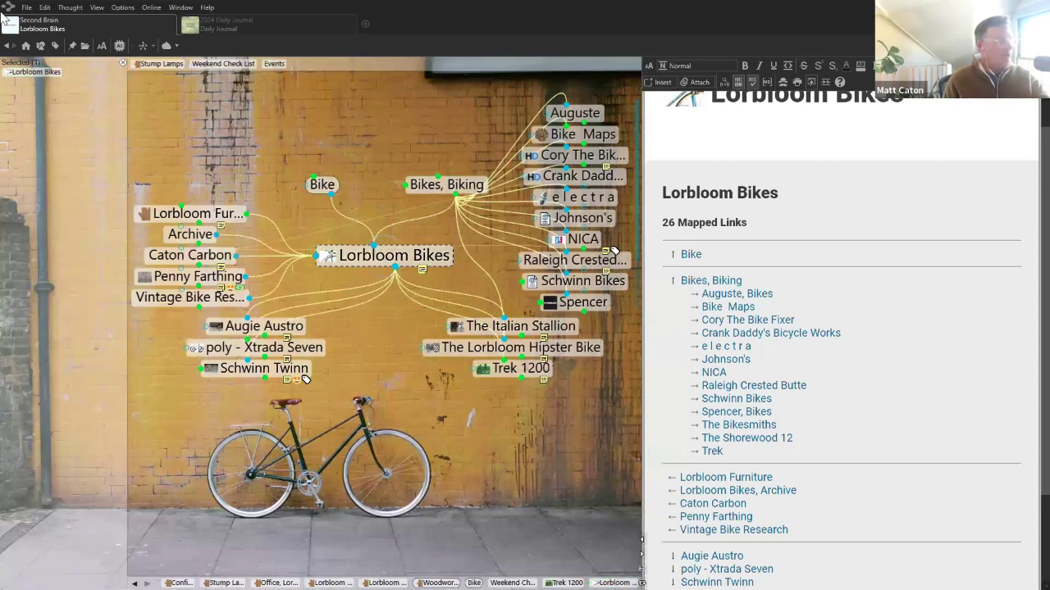
# Add all child thoughts up to 15 clicks away from Lorbloom Bikes to the selection, including the active thought
pyautogui.click(45, 8)
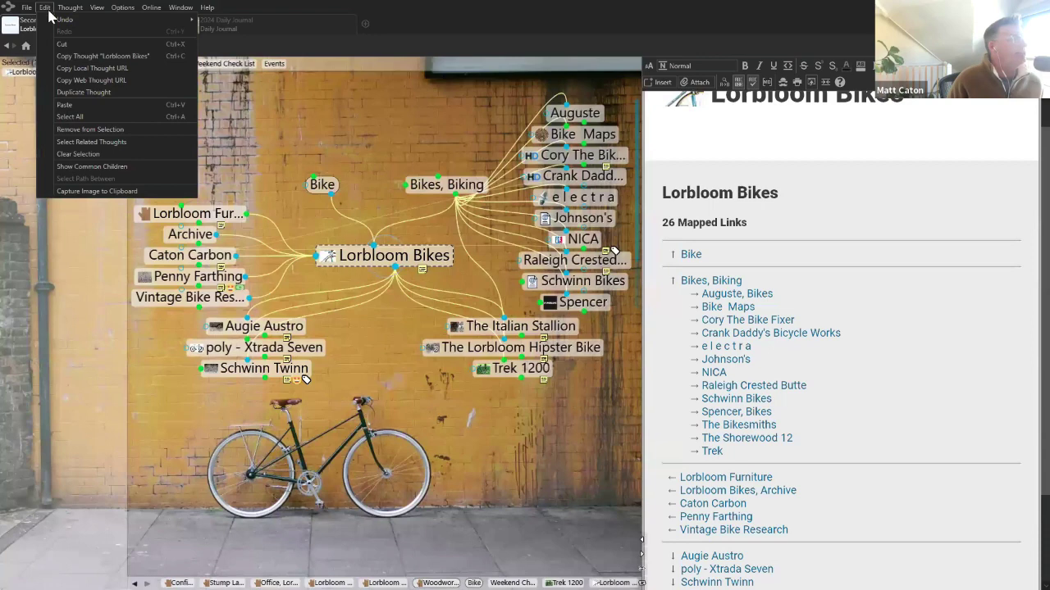
pyautogui.click(103, 146)
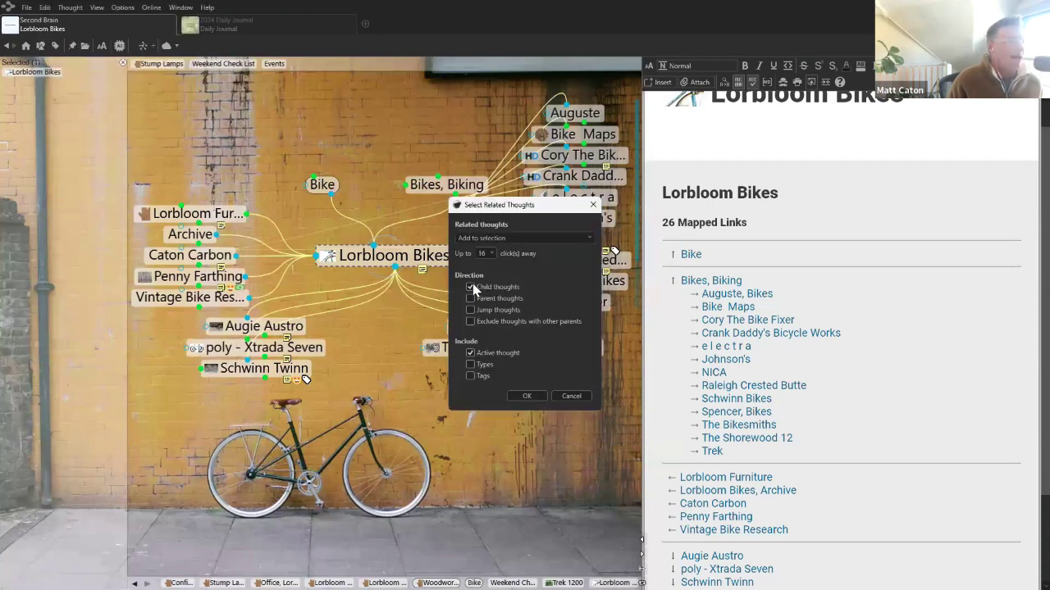
pyautogui.click(492, 253)
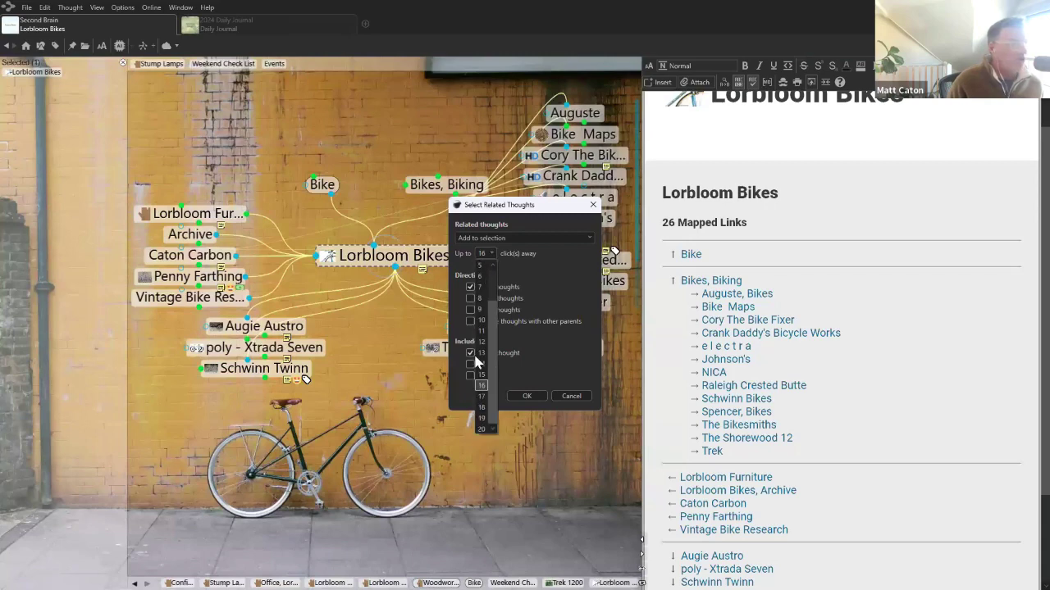
pyautogui.click(485, 376)
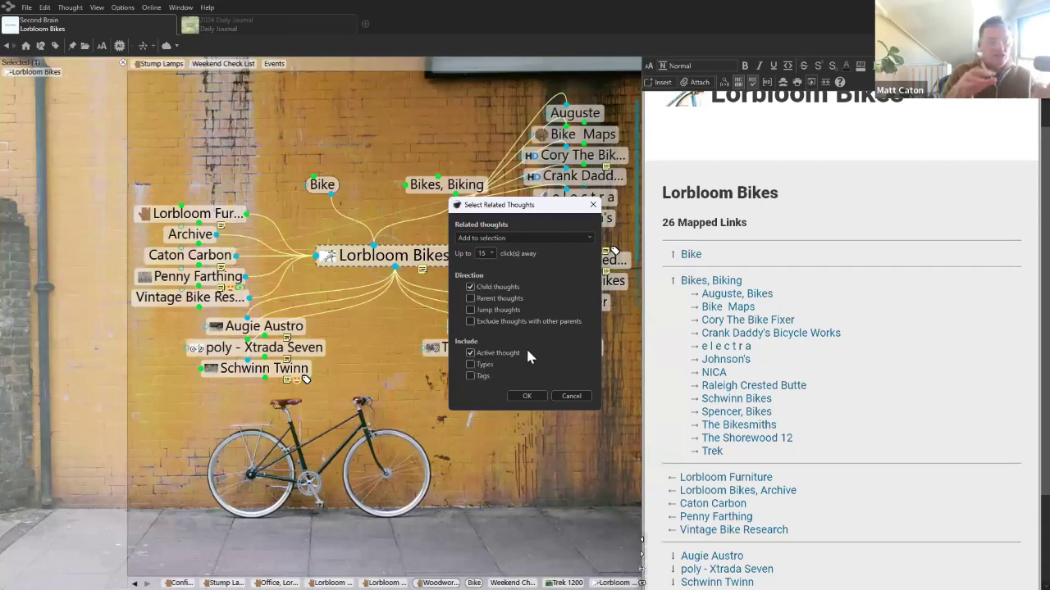
pyautogui.click(528, 397)
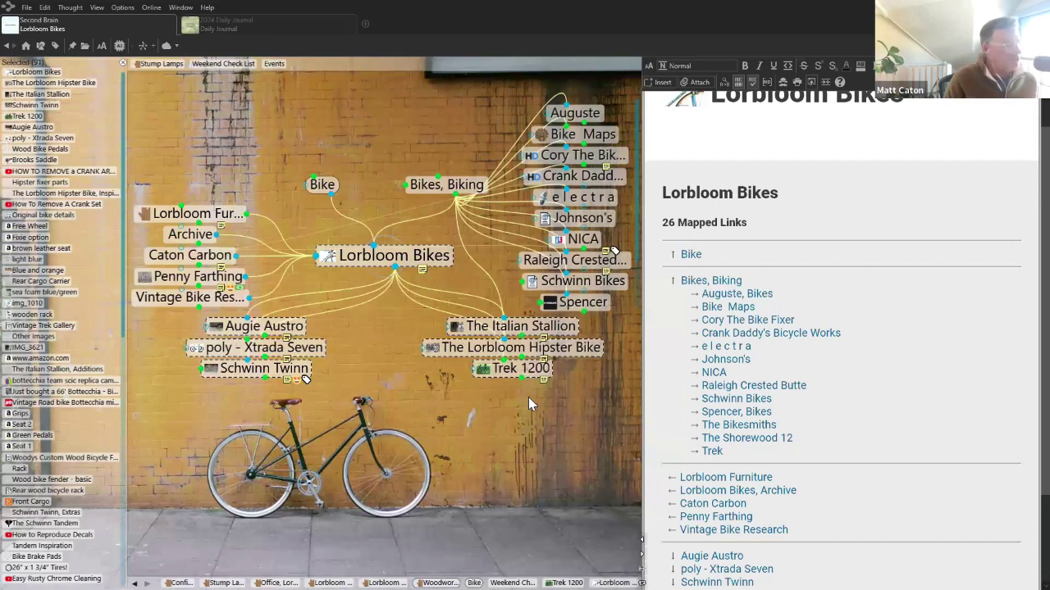
# Set the type of all selected thoughts to Bike and clear the selection
pyautogui.rightClick(91, 130)
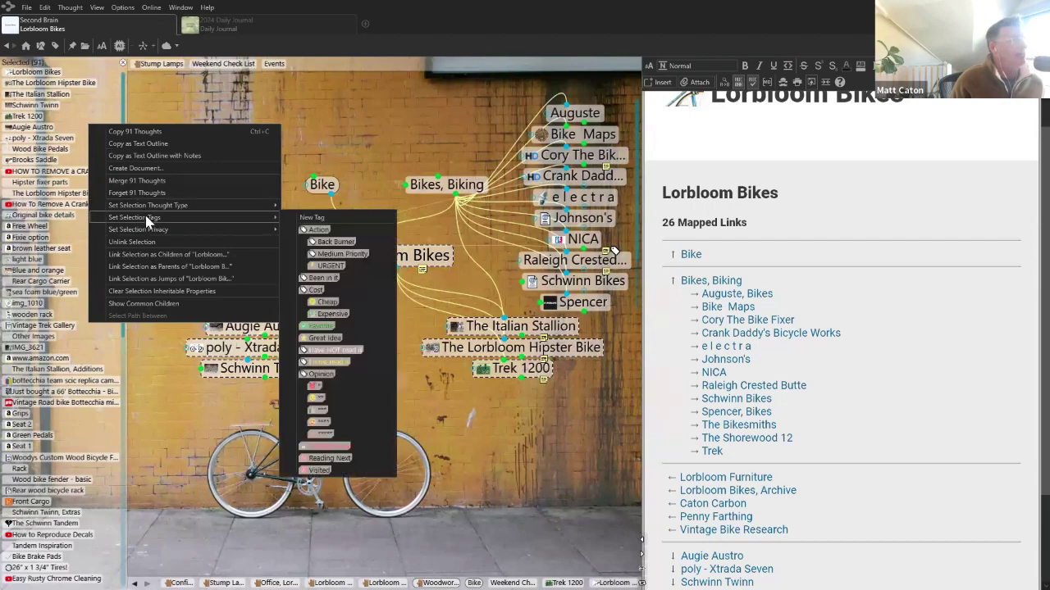
pyautogui.moveTo(170, 205)
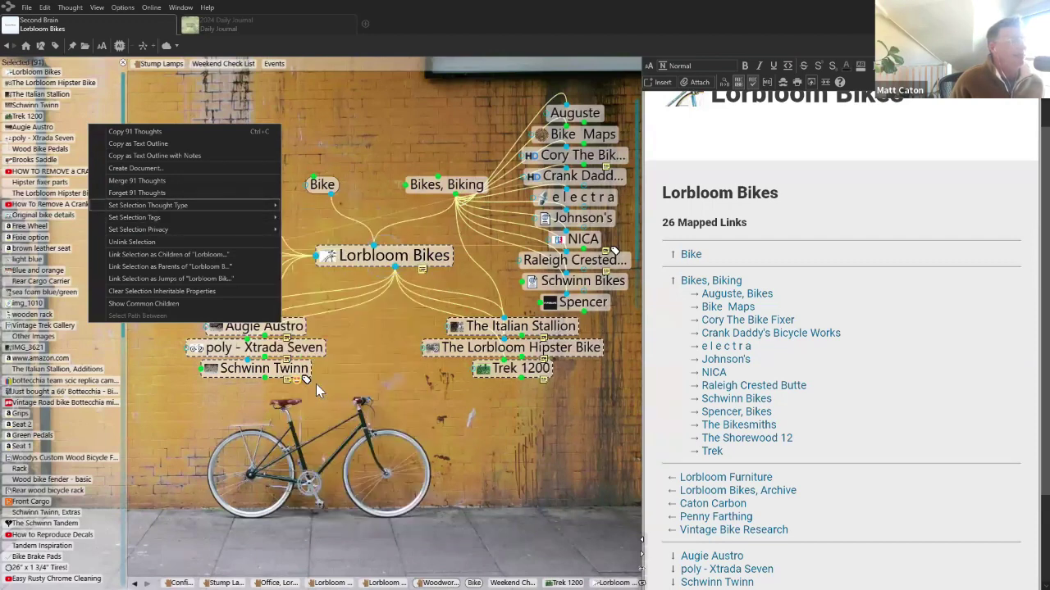
pyautogui.click(399, 418)
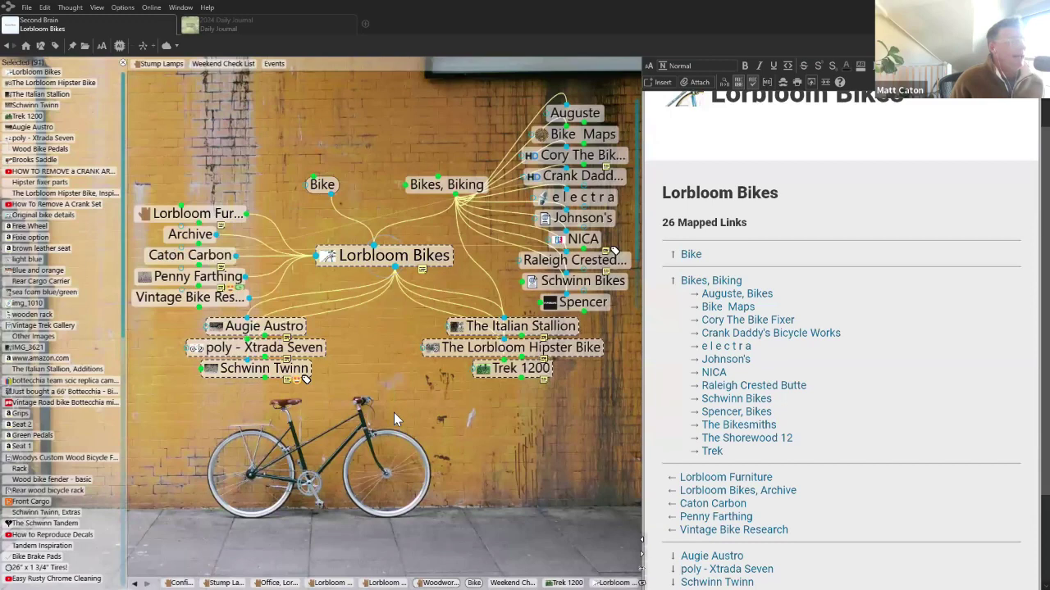
pyautogui.click(123, 62)
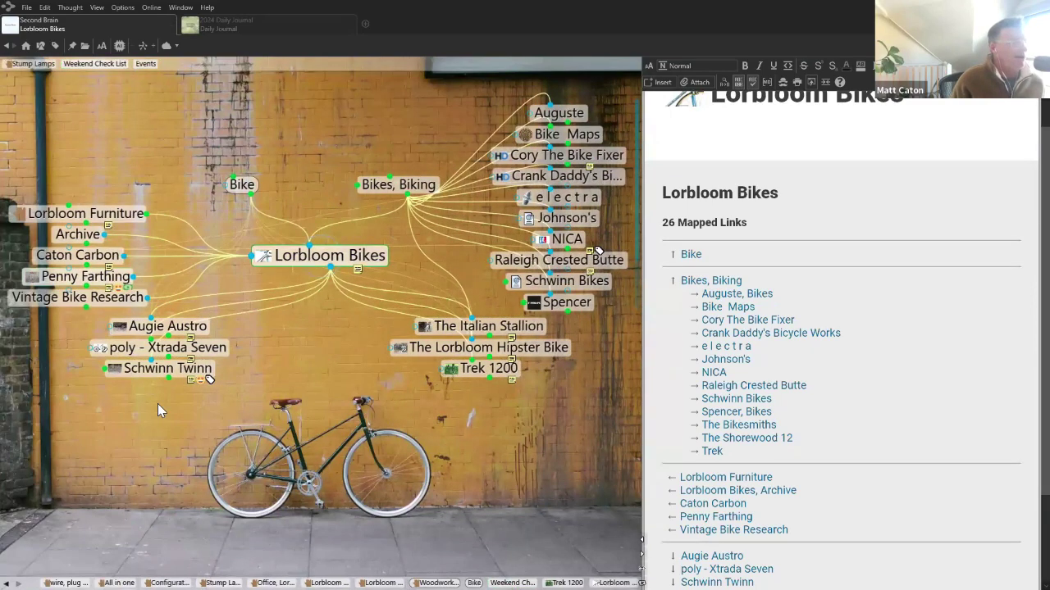
# Open the Schwinn Twinn thought and review its Tandem Bike Rebuild note, from the photos through the history and checklist to the tire remarks
pyautogui.click(150, 374)
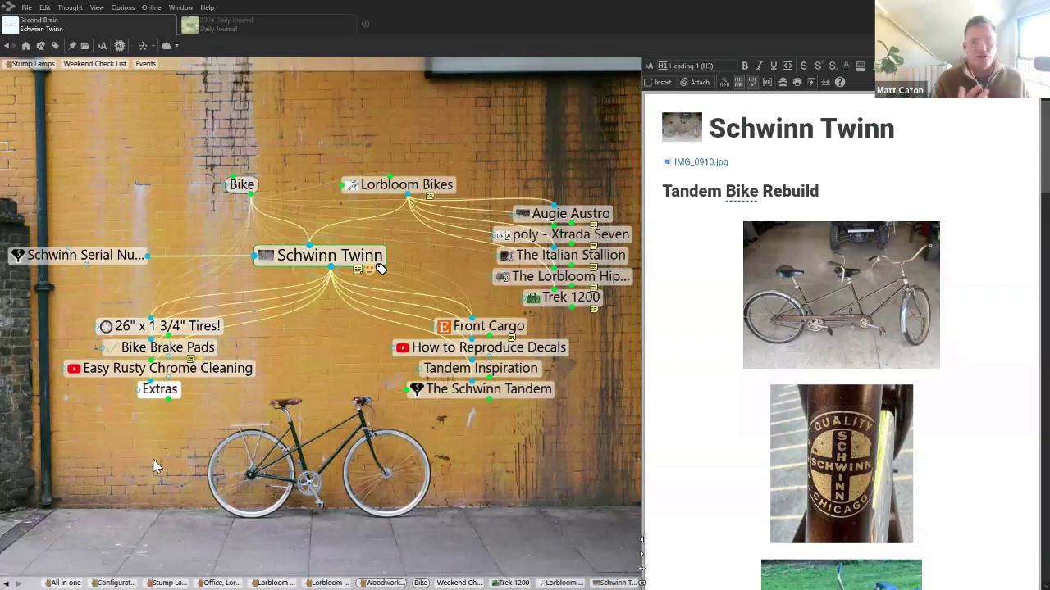
pyautogui.scroll(-5, 787, 450)
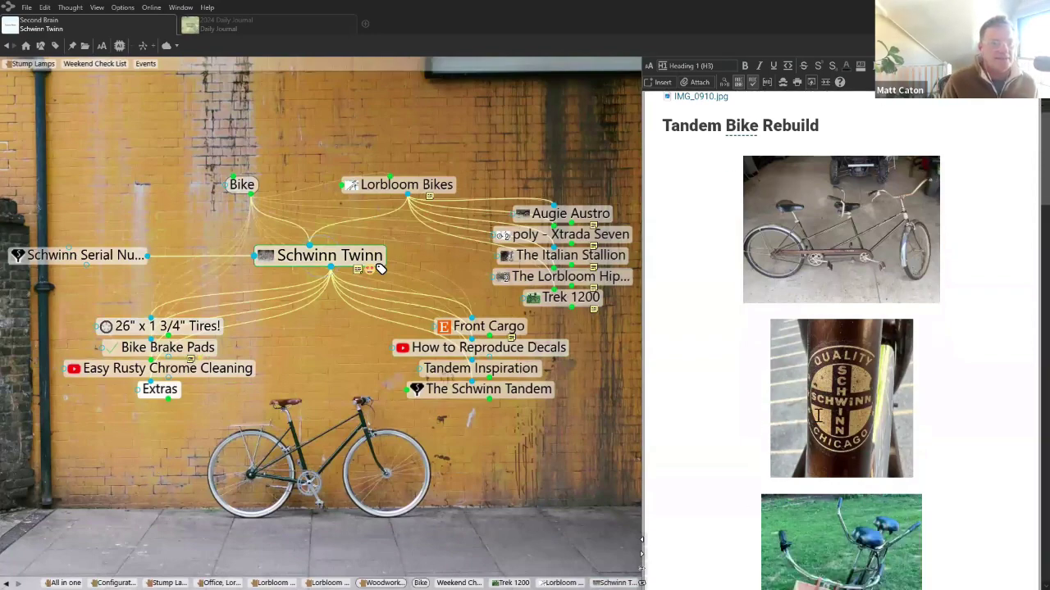
pyautogui.scroll(-10, 832, 396)
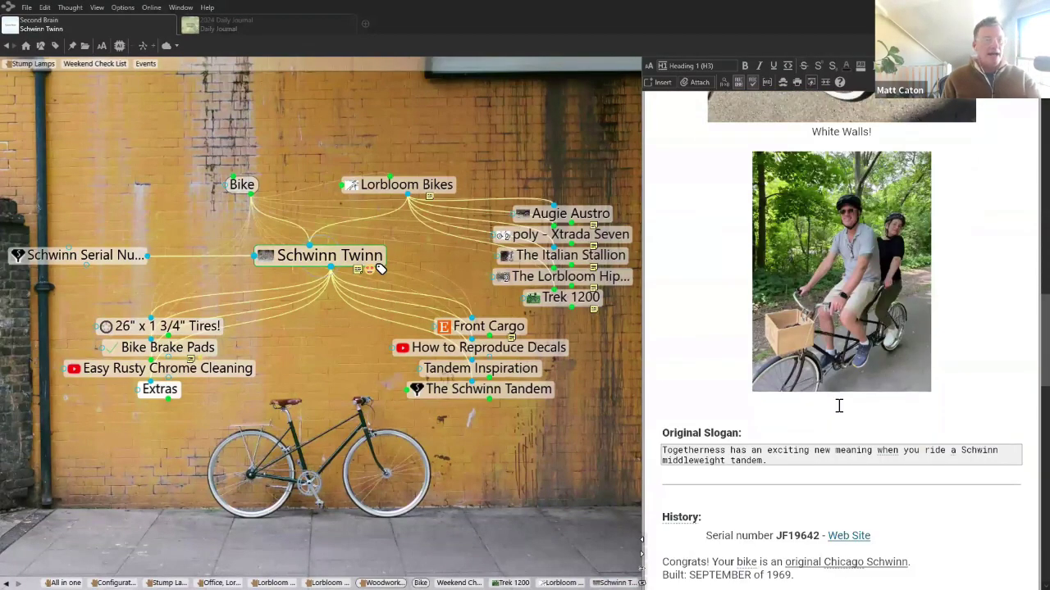
pyautogui.scroll(-5, 840, 405)
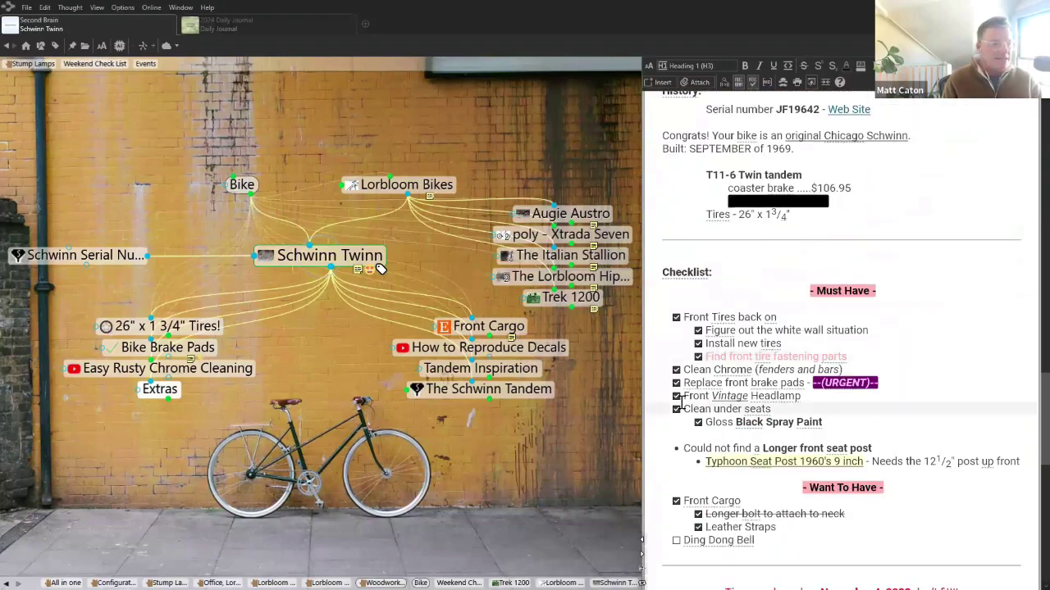
pyautogui.scroll(-5, 786, 447)
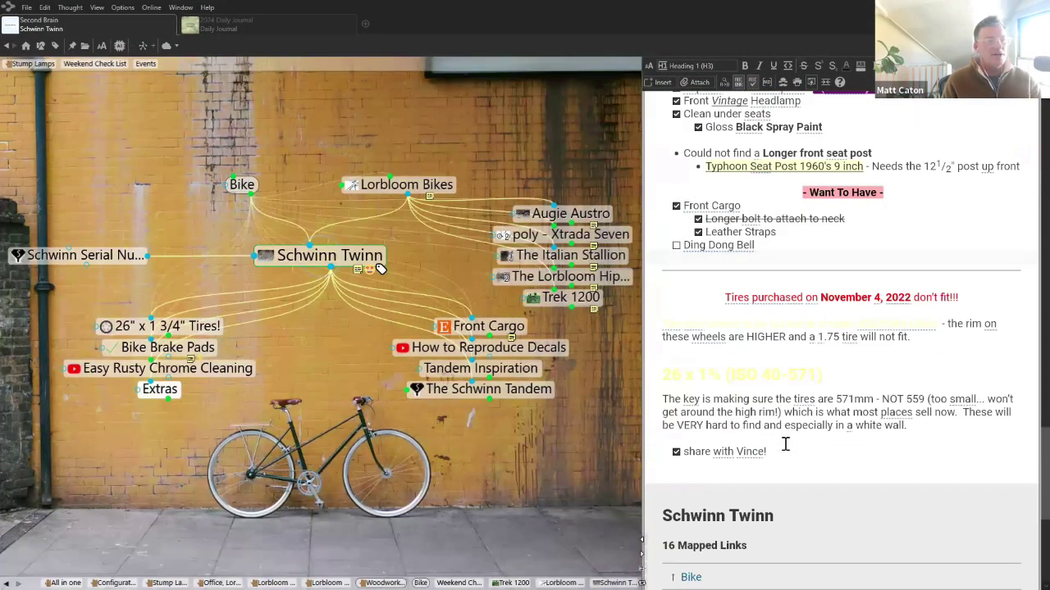
pyautogui.scroll(15, 785, 444)
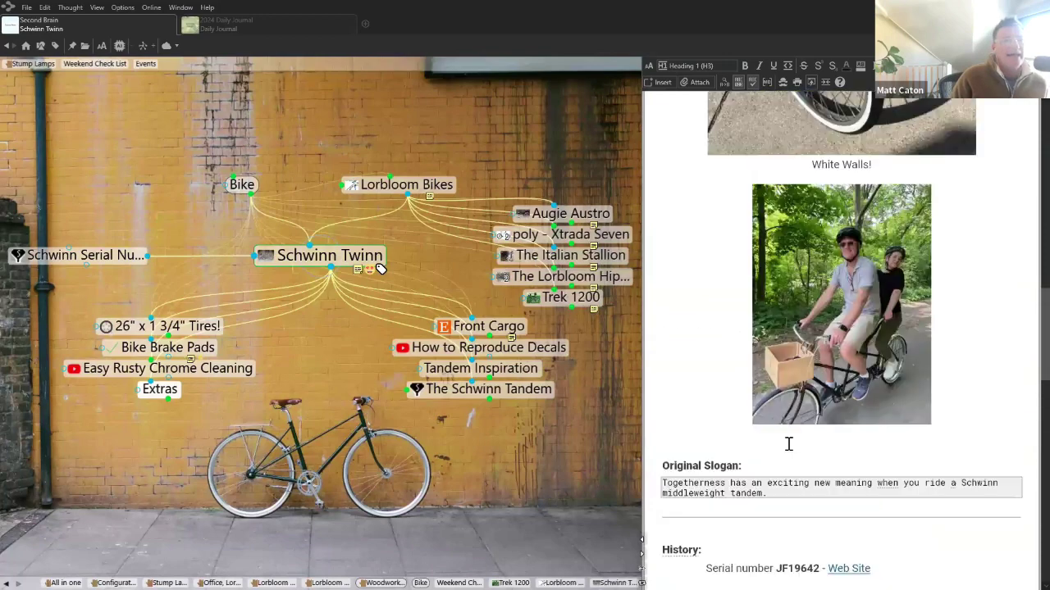
pyautogui.scroll(10, 788, 444)
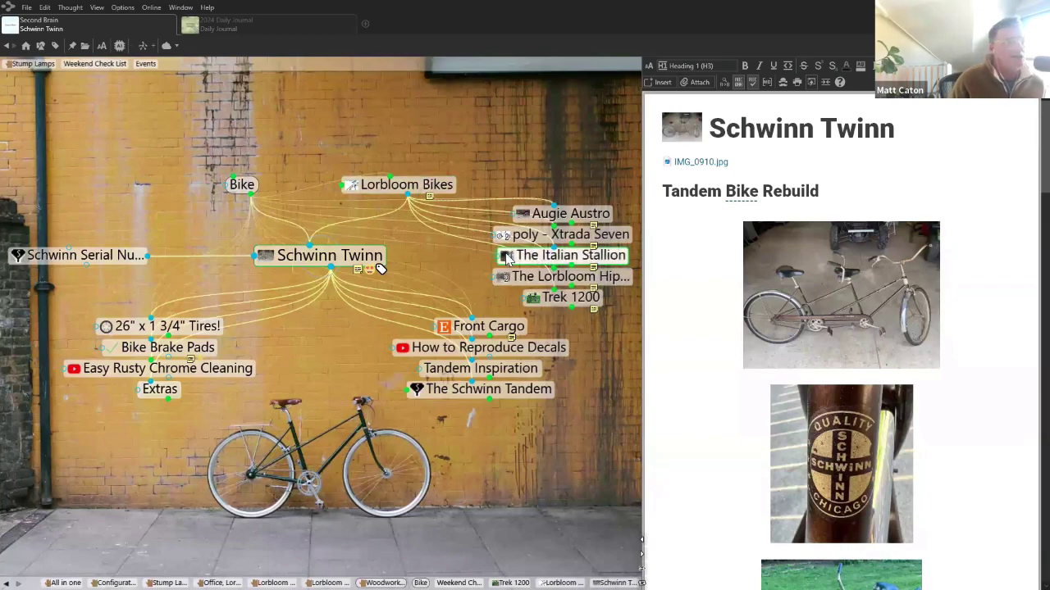
# View the IMG_0910.jpg attachment of Schwinn Twinn and return to its notes
pyautogui.moveTo(506, 259)
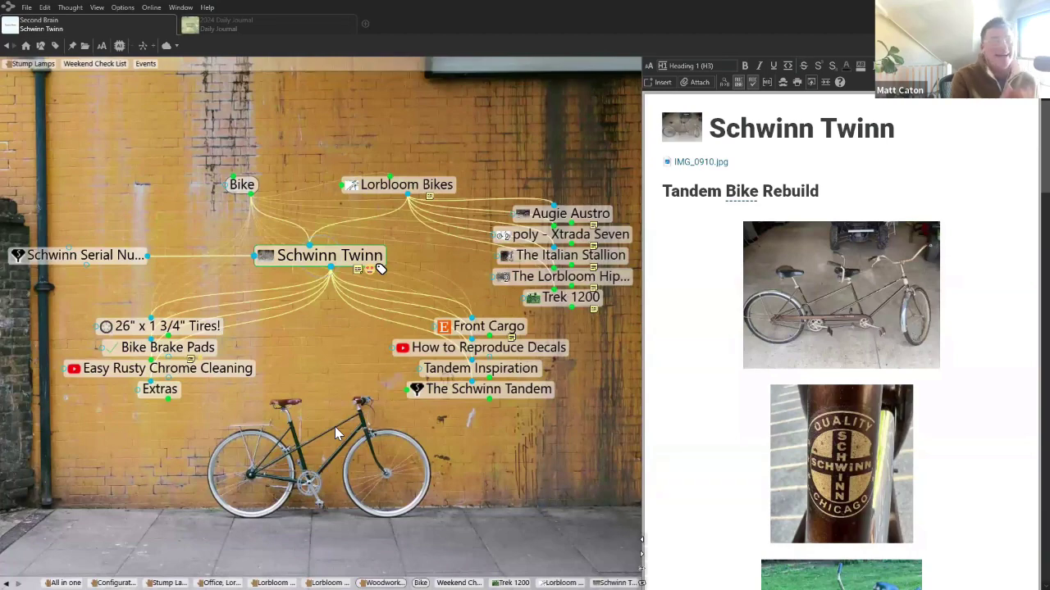
pyautogui.click(701, 164)
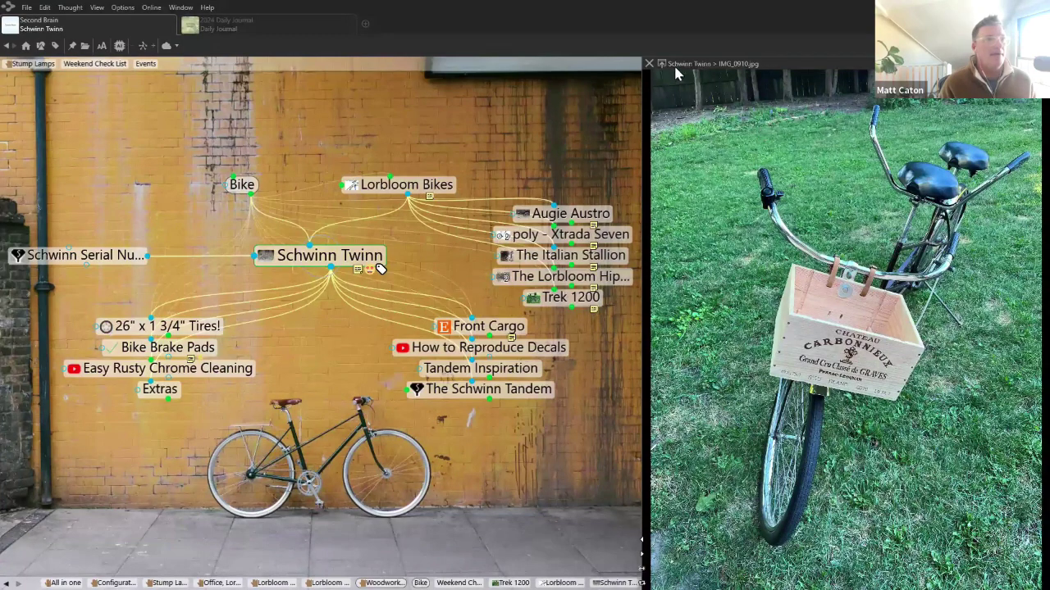
pyautogui.click(648, 63)
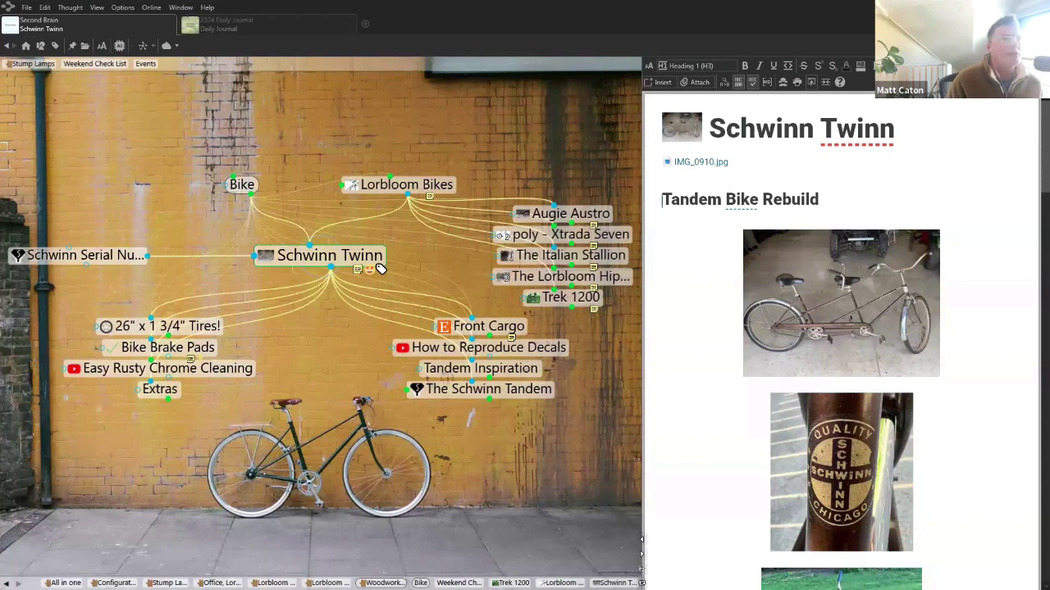
pyautogui.hotkey('ctrl', 'f')
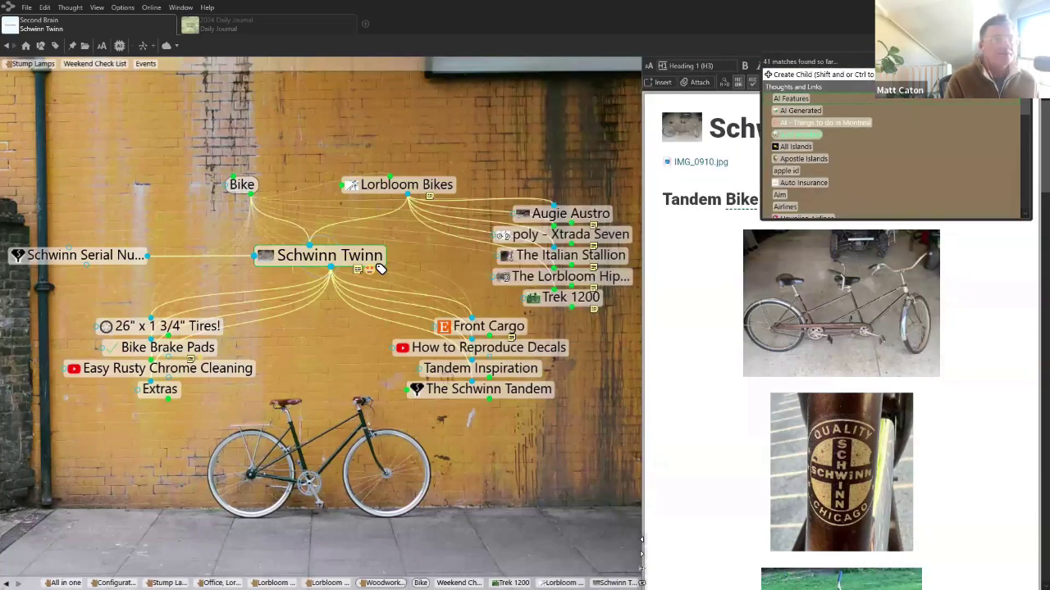
pyautogui.write('s')
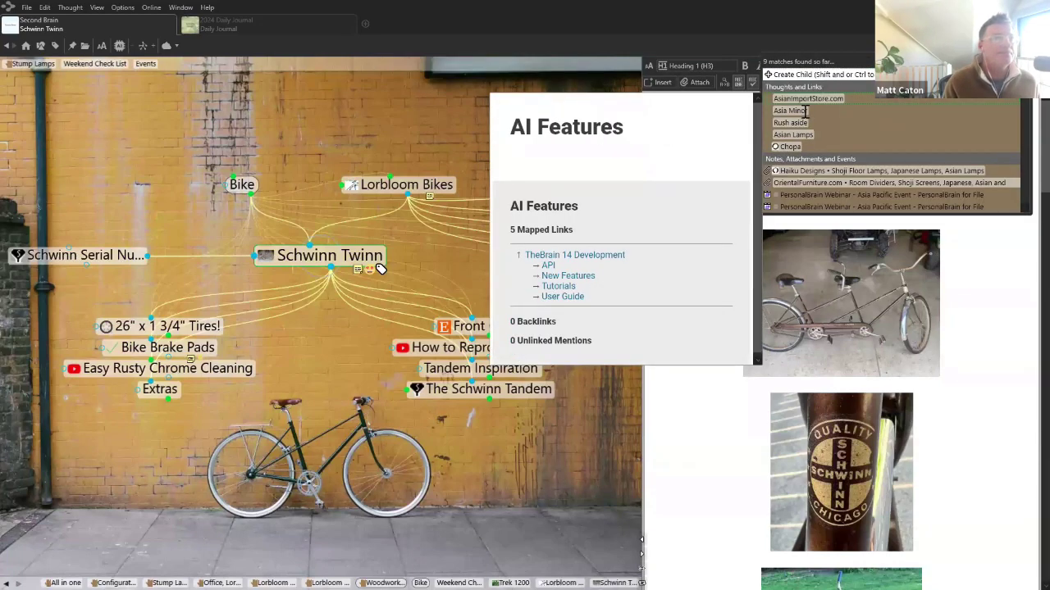
pyautogui.press('Escape')
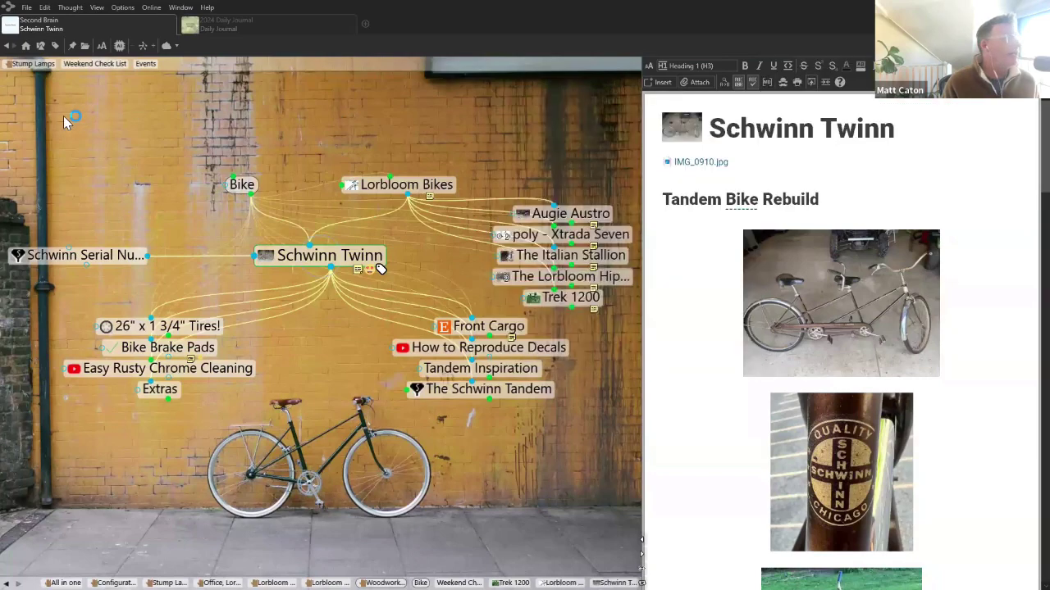
# Open the pinned Weekend Check List and follow its Asa Tori child to the Sawhorse thought
pyautogui.click(75, 69)
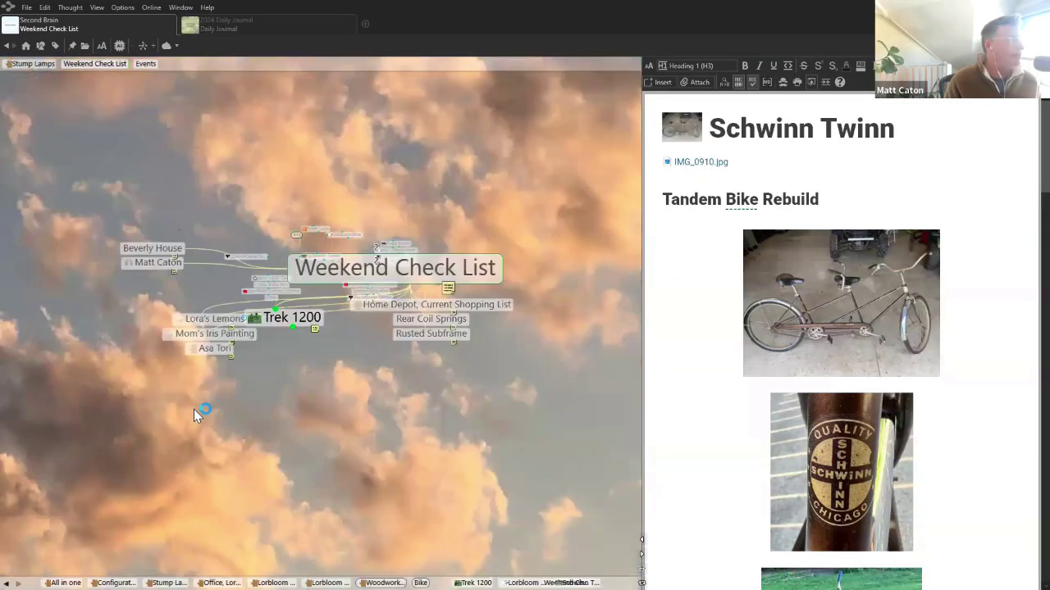
pyautogui.click(166, 393)
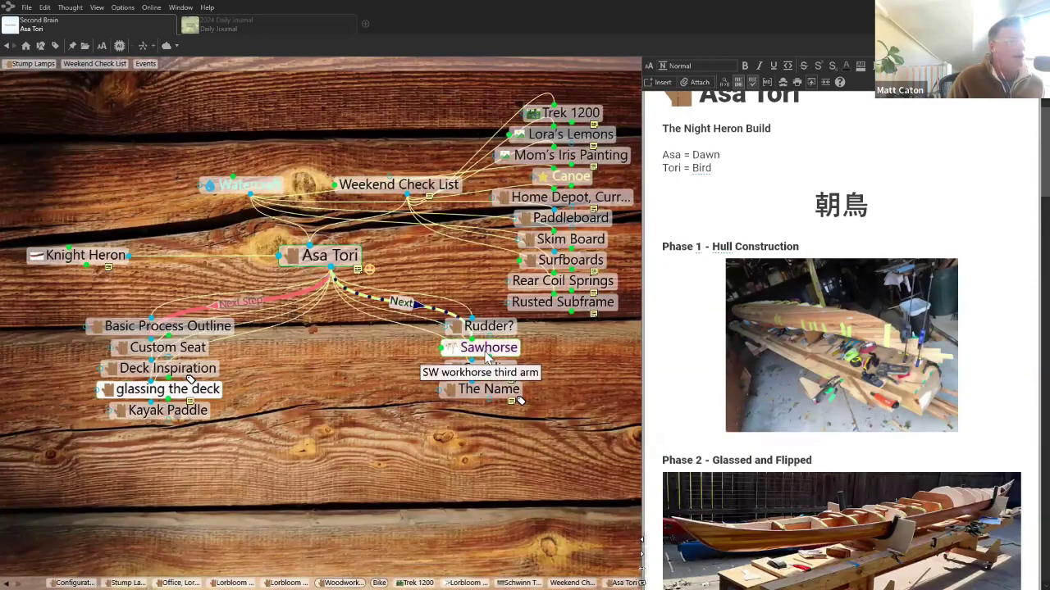
pyautogui.click(488, 347)
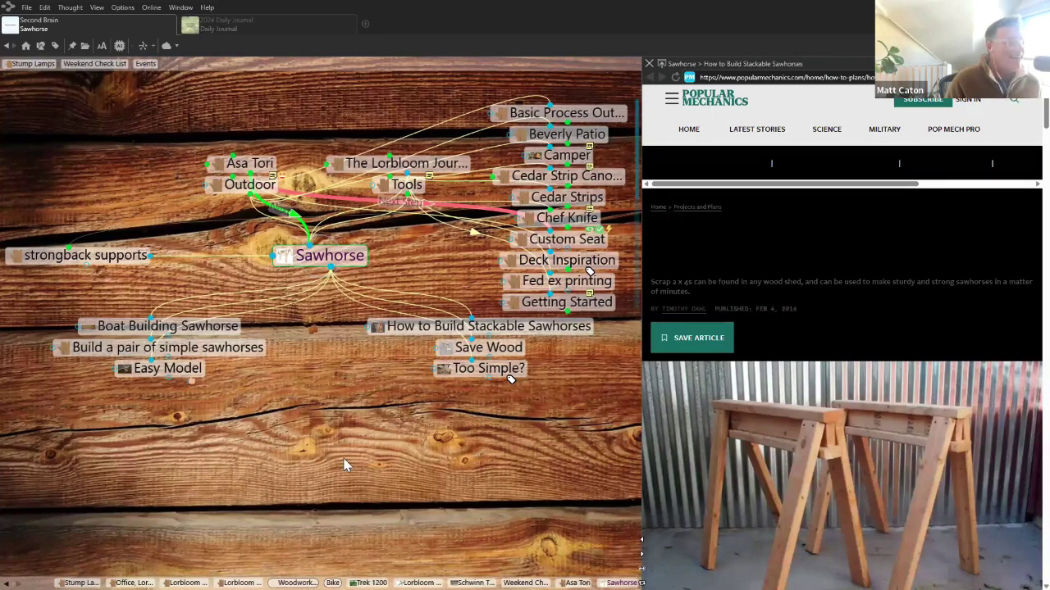
# Preview the images of the How to Build Stackable Sawhorses and Too Simple? children under Sawhorse
pyautogui.moveTo(377, 328)
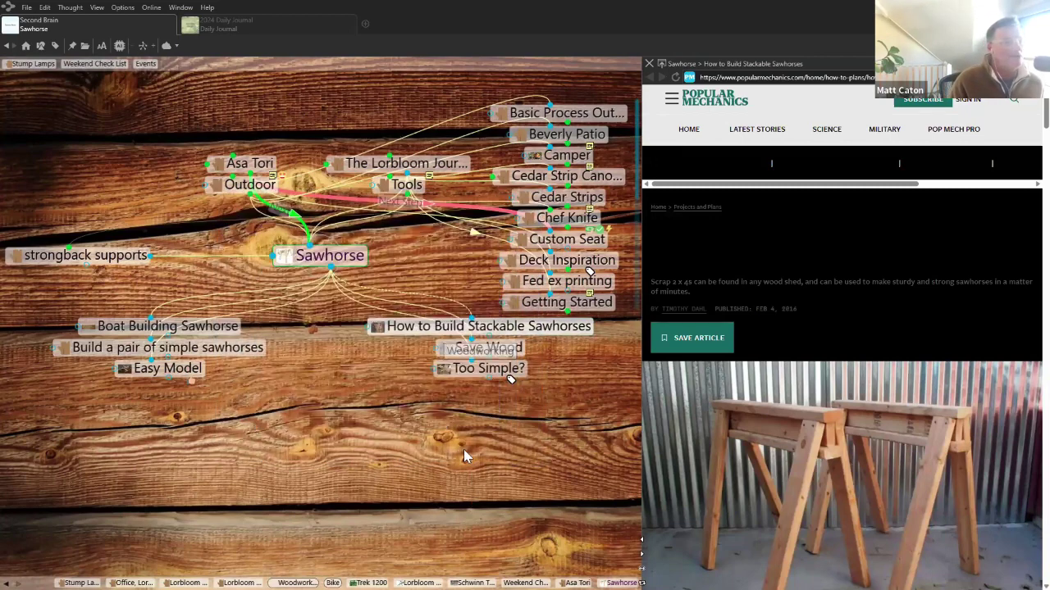
pyautogui.moveTo(444, 373)
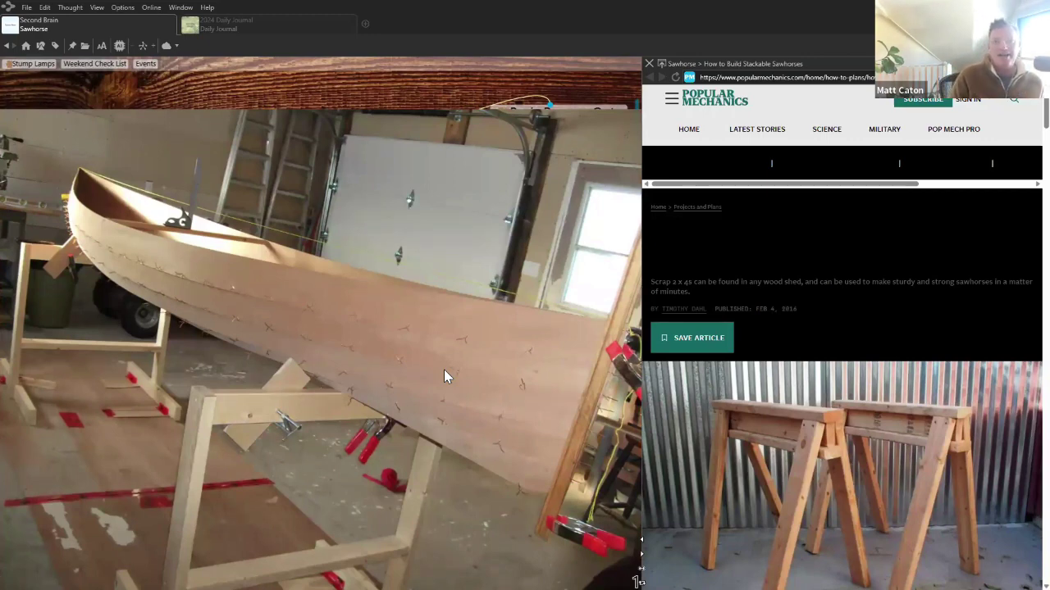
pyautogui.click(444, 371)
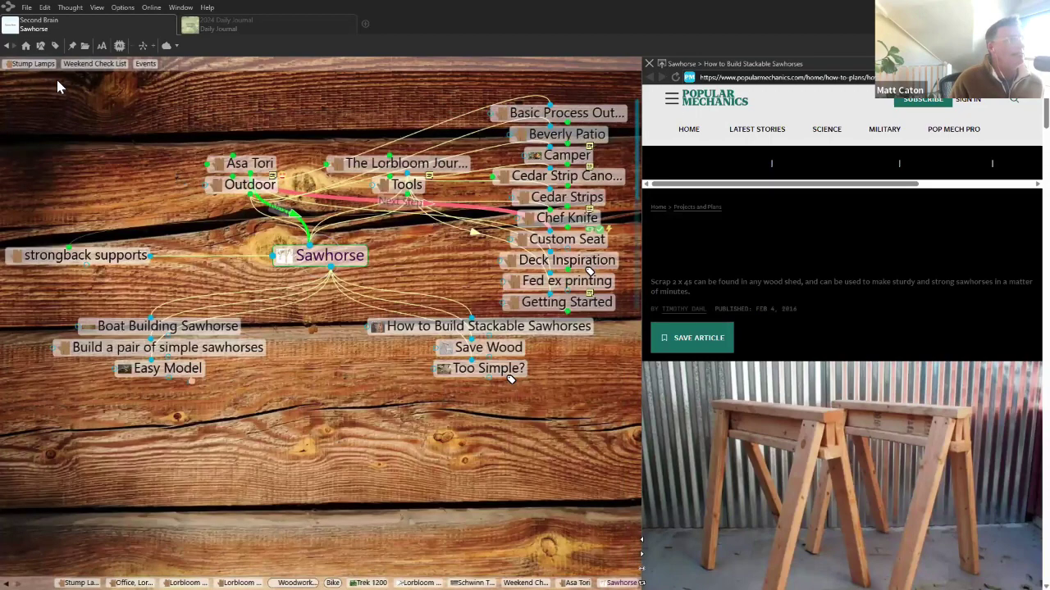
# Open the pinned Events thought and inspect the icons of its Paddle Portage and Rugged Maniac children
pyautogui.click(145, 63)
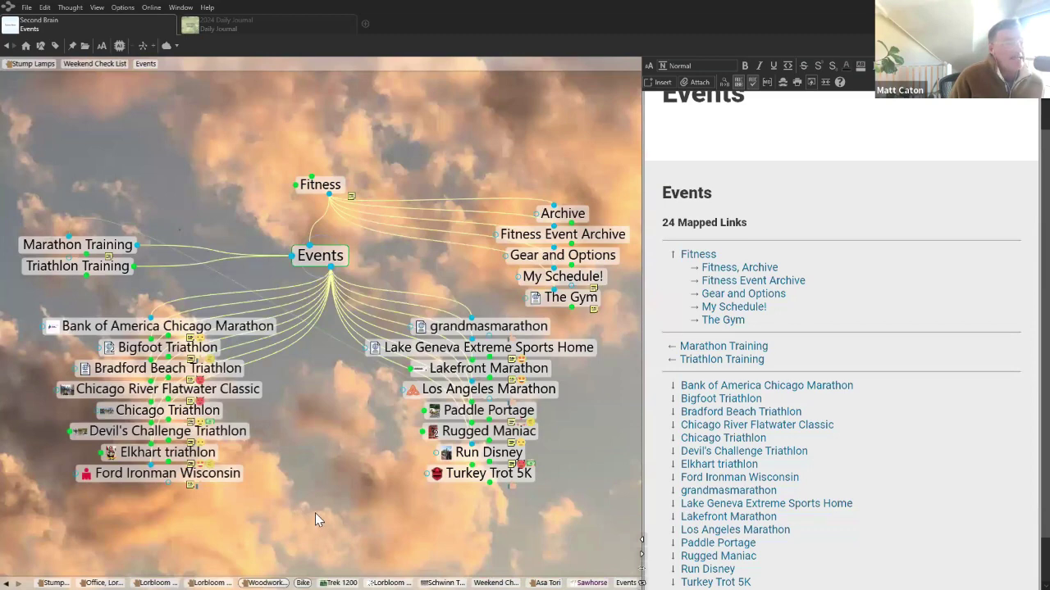
pyautogui.click(434, 410)
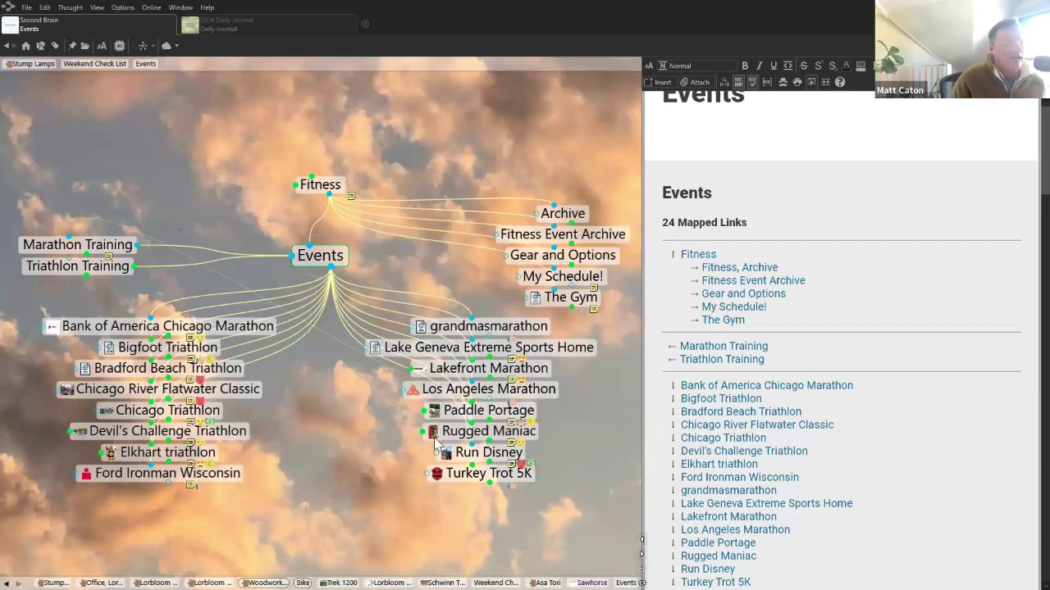
pyautogui.moveTo(435, 431)
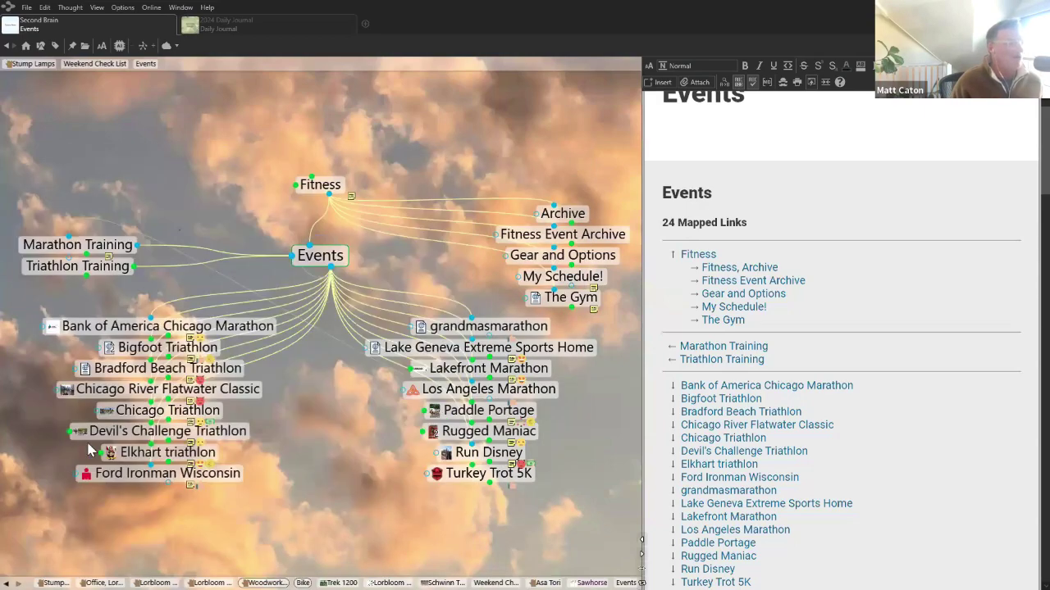
# Preview the Devil's Challenge Triathlon images, then view the notes of Rugged Maniac, Elkhart triathlon and Devil's Challenge Triathlon
pyautogui.moveTo(83, 433)
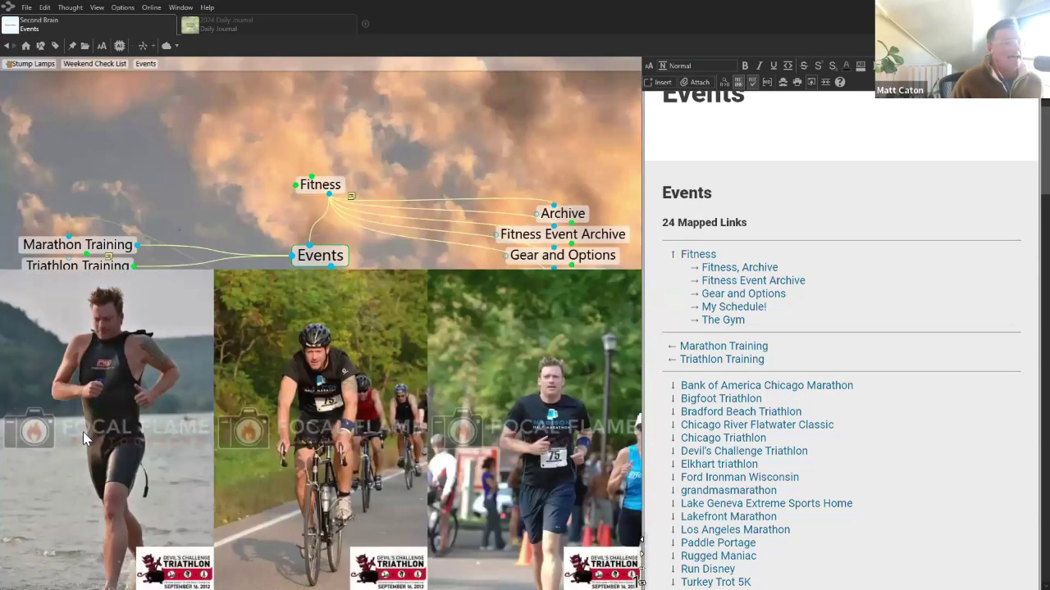
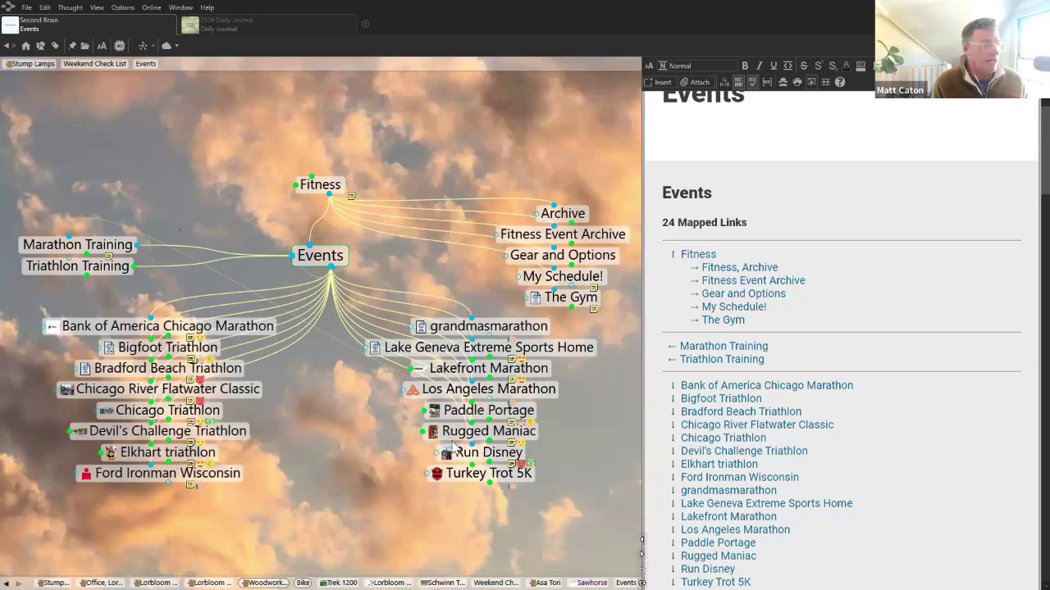
pyautogui.click(488, 435)
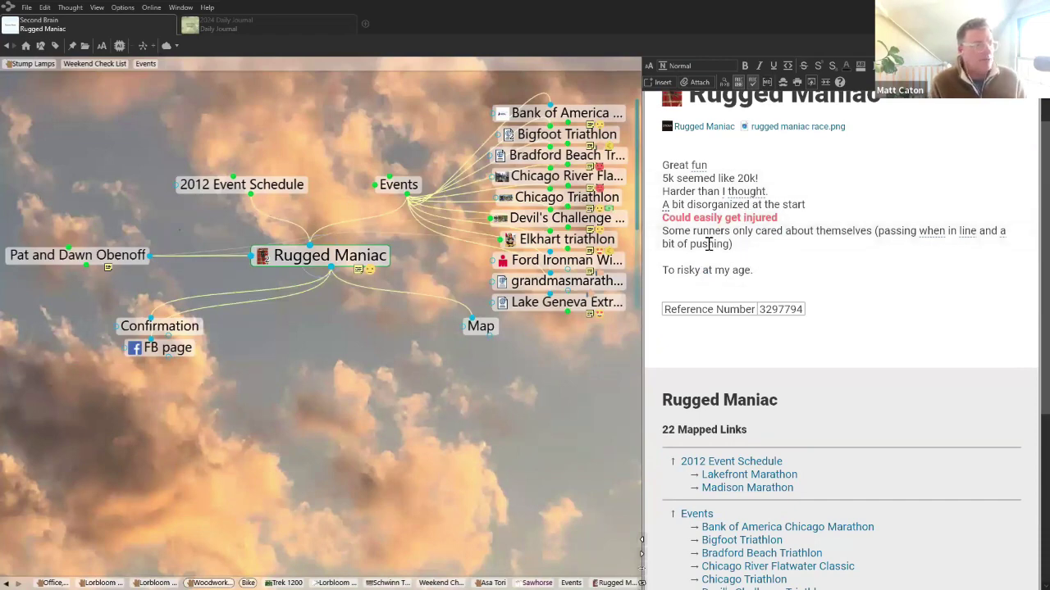
pyautogui.click(579, 242)
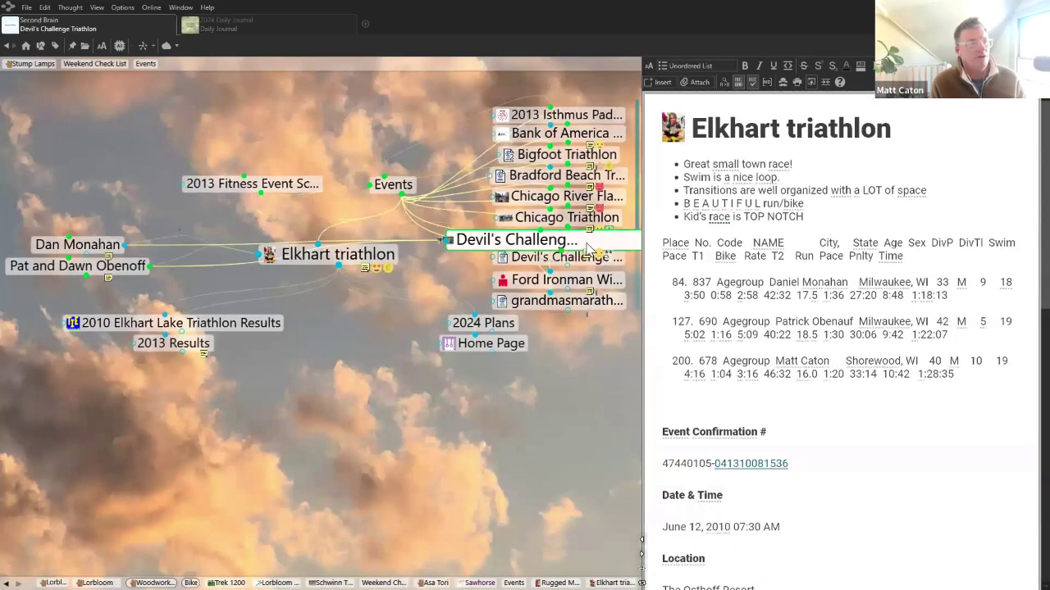
pyautogui.click(586, 245)
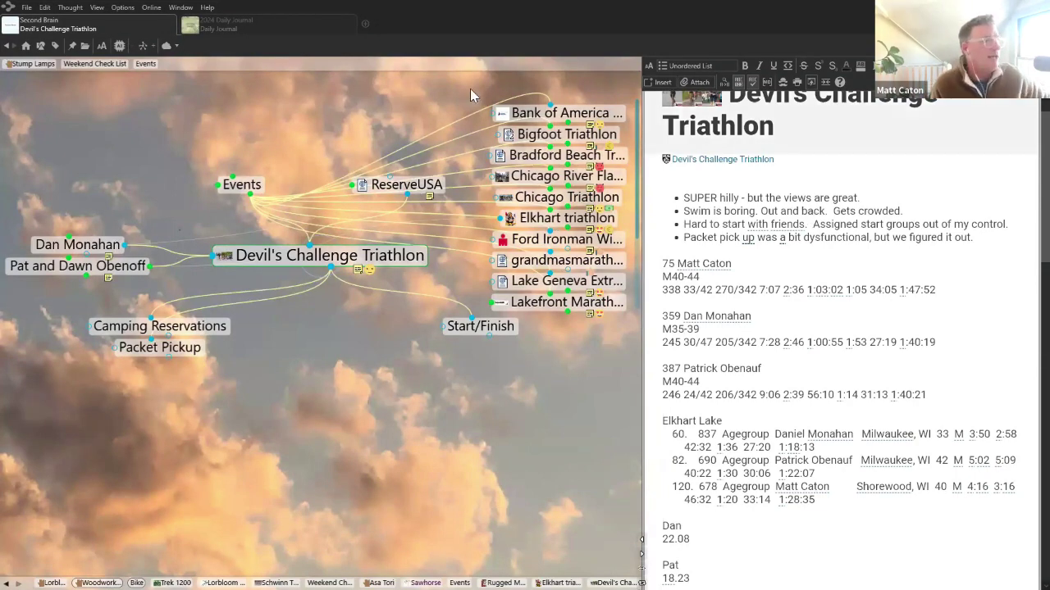
# Return to Events and follow Marathon Training and its 2024 Journey child to the Distance Milestones notes
pyautogui.click(239, 187)
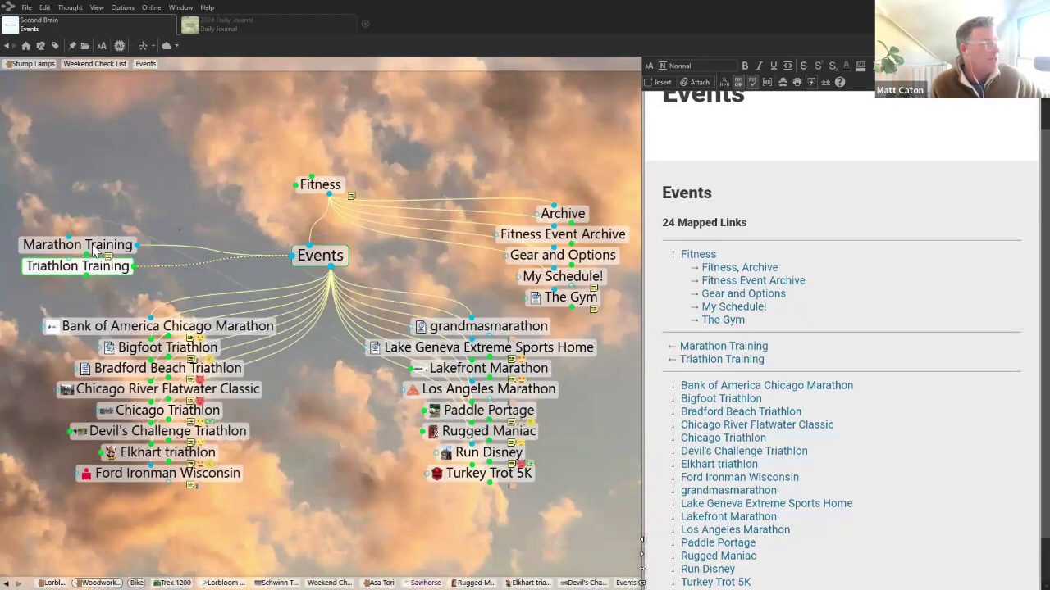
pyautogui.click(92, 247)
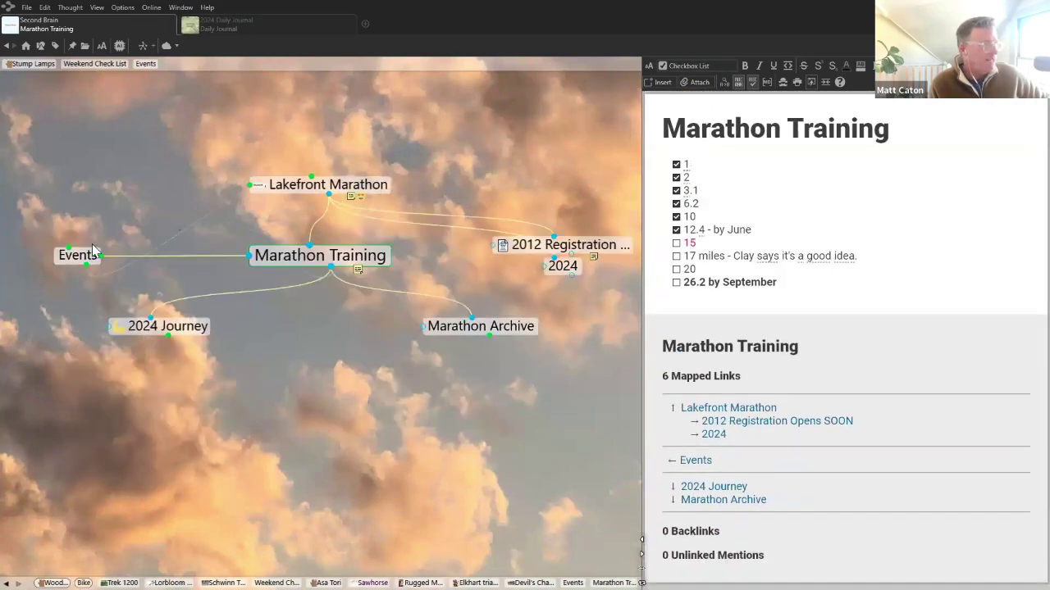
pyautogui.click(154, 328)
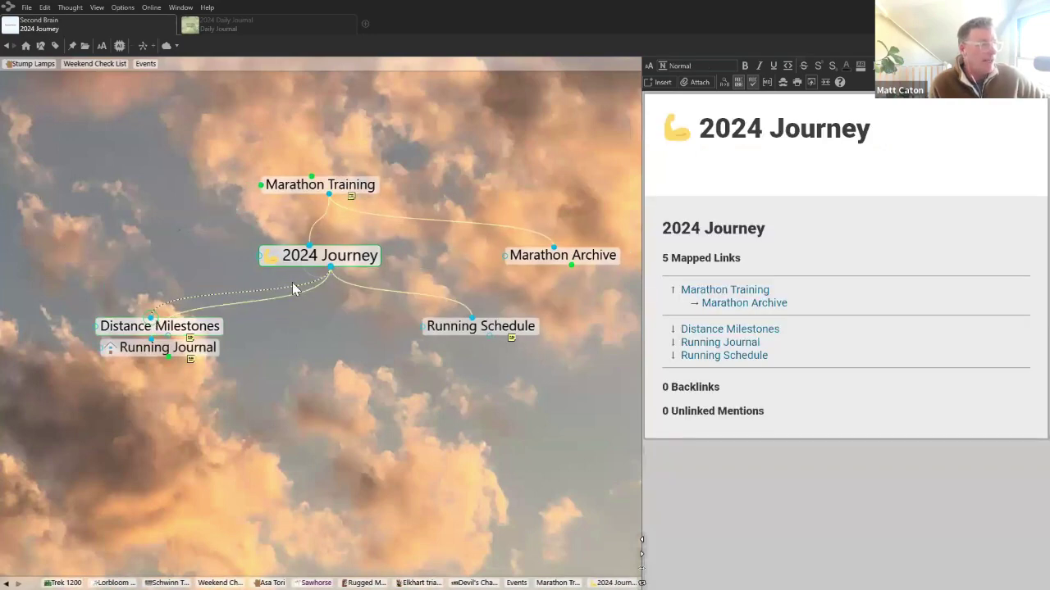
pyautogui.click(211, 330)
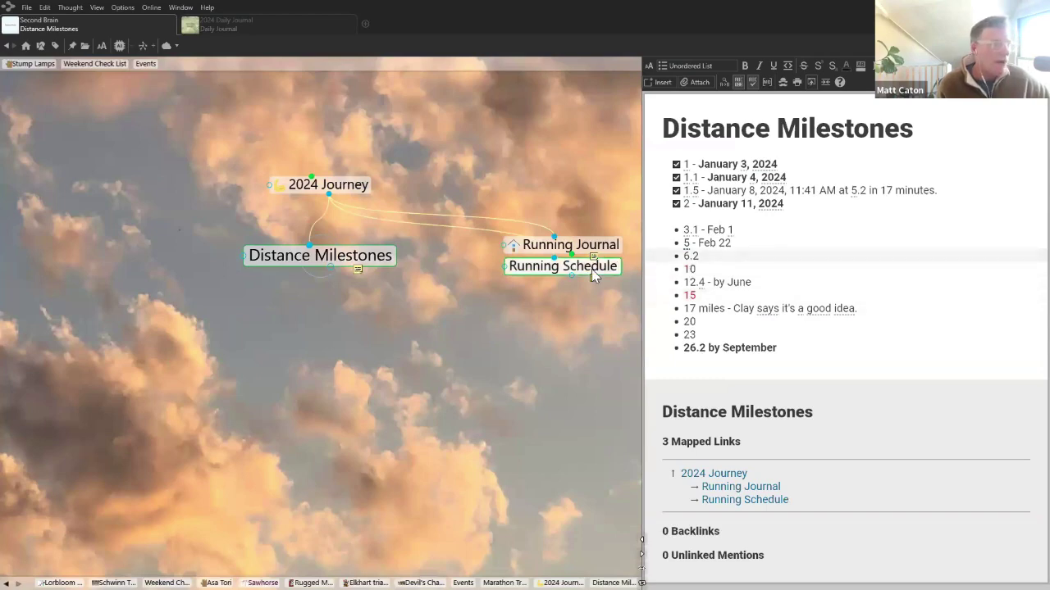
# Open the Running Journal sibling and read the notes of its February and January thoughts
pyautogui.click(574, 244)
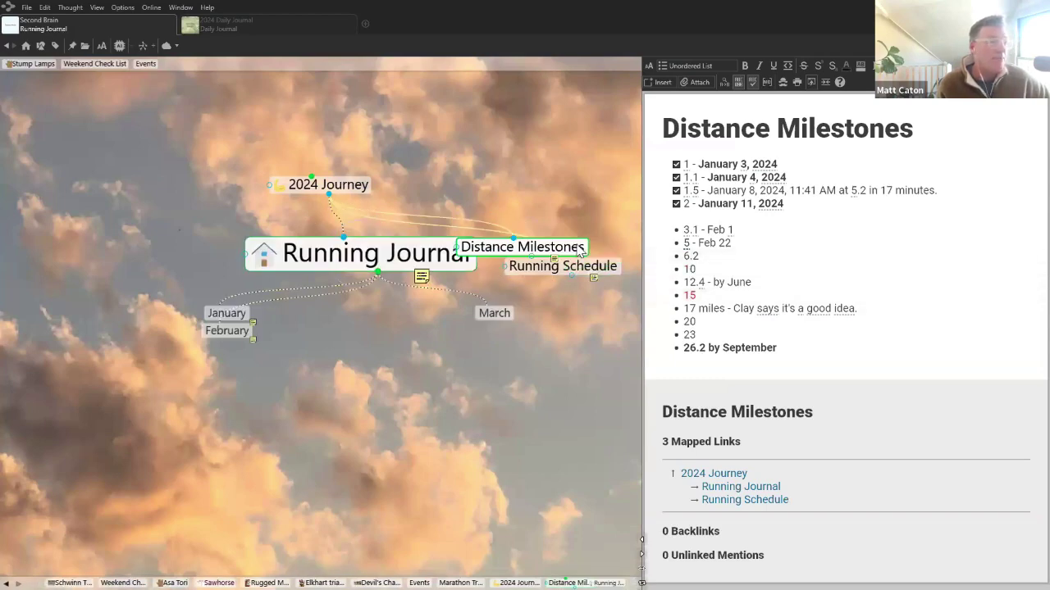
pyautogui.click(158, 349)
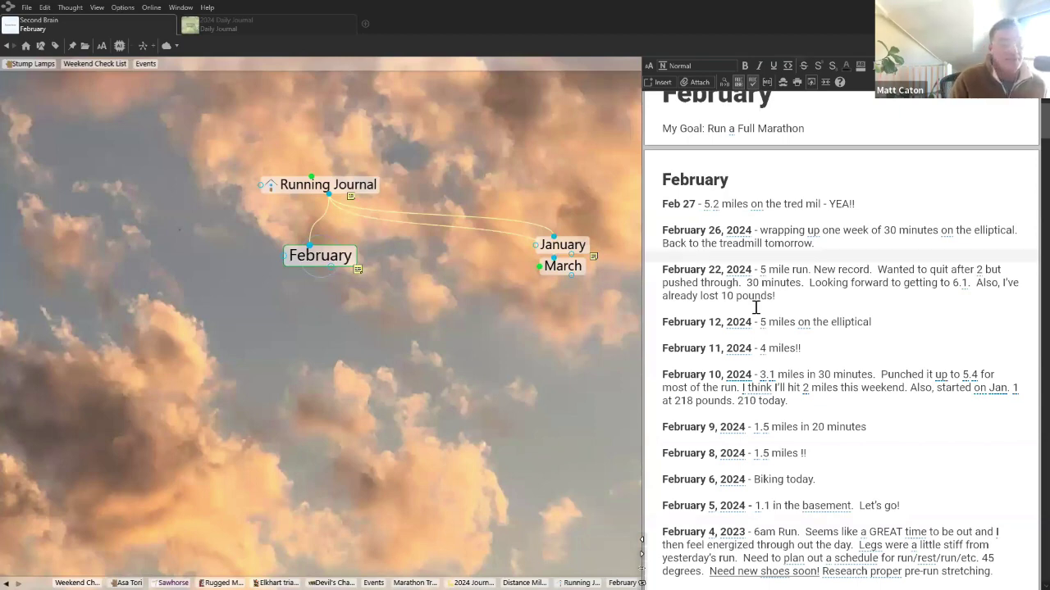
pyautogui.scroll(-3, 756, 303)
pyautogui.scroll(4, 755, 306)
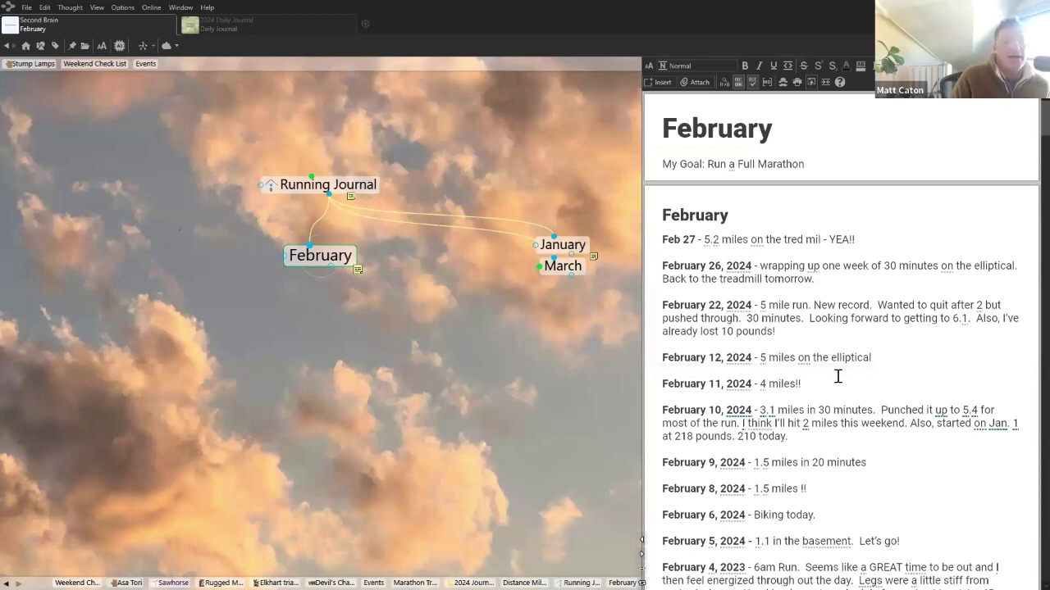
pyautogui.click(563, 245)
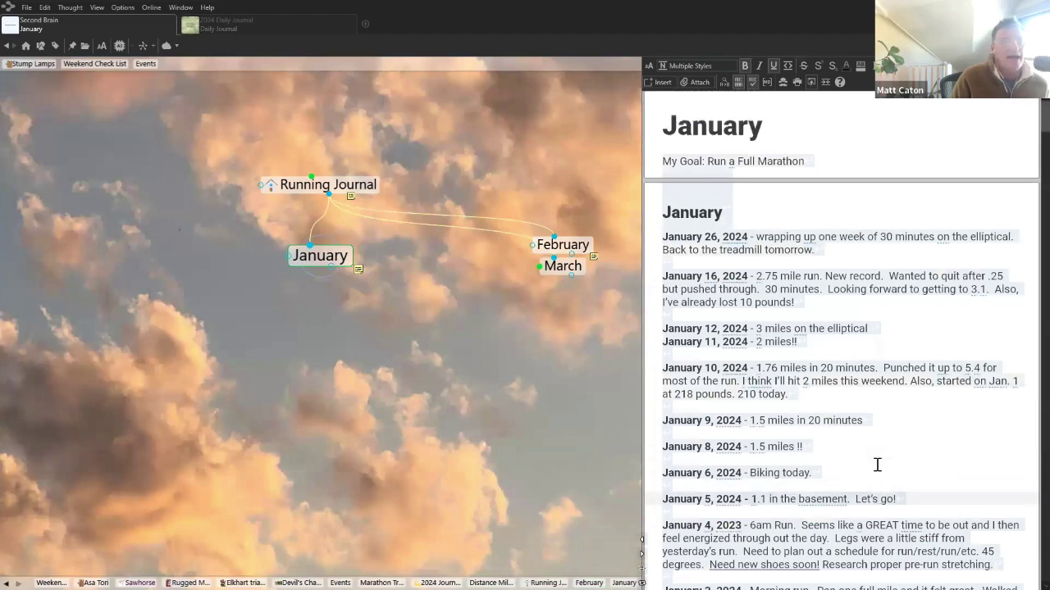
pyautogui.click(745, 304)
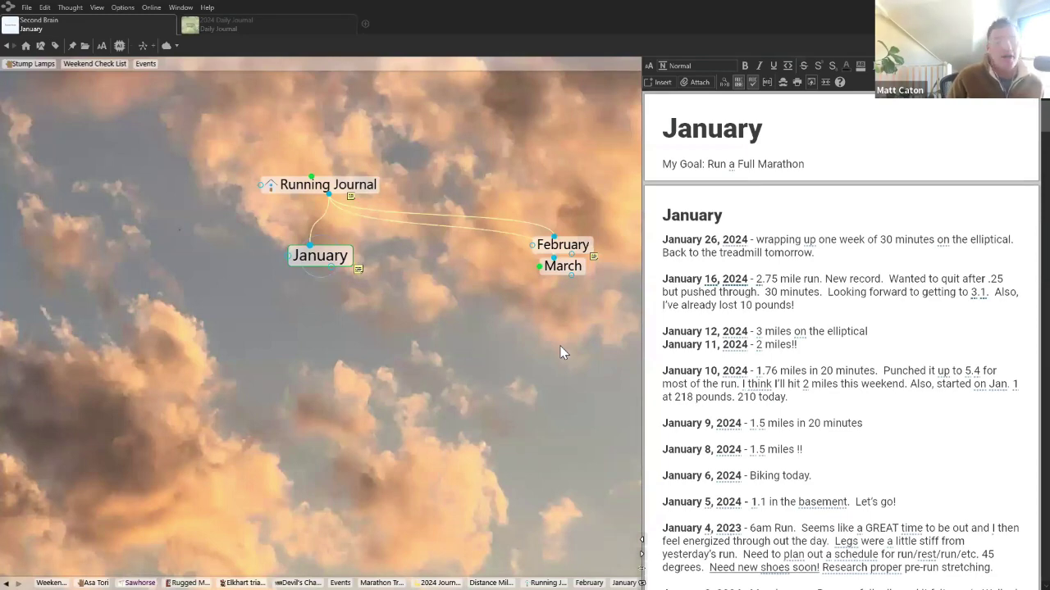
# Switch to the 2024 Daily Journal brain and read the Months and Days text in the Templates notes
pyautogui.click(293, 33)
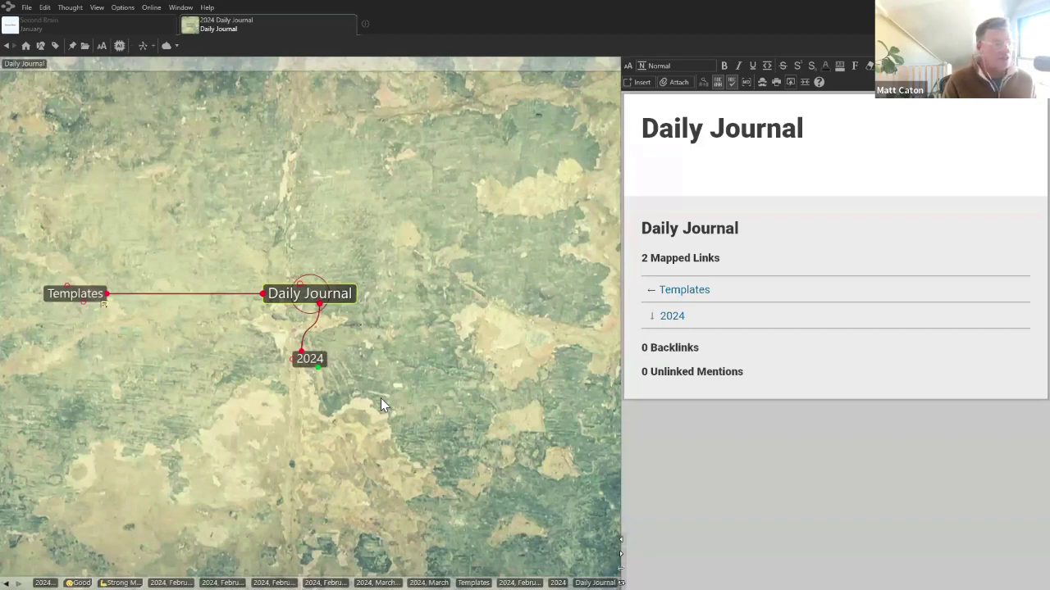
pyautogui.click(79, 295)
pyautogui.scroll(-4, 810, 441)
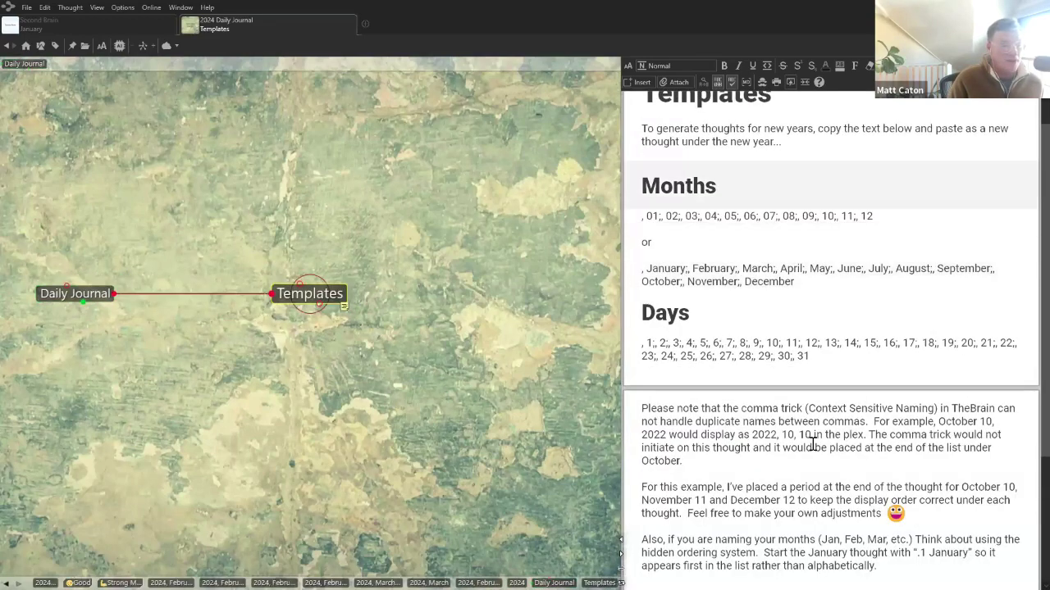
pyautogui.scroll(4, 810, 442)
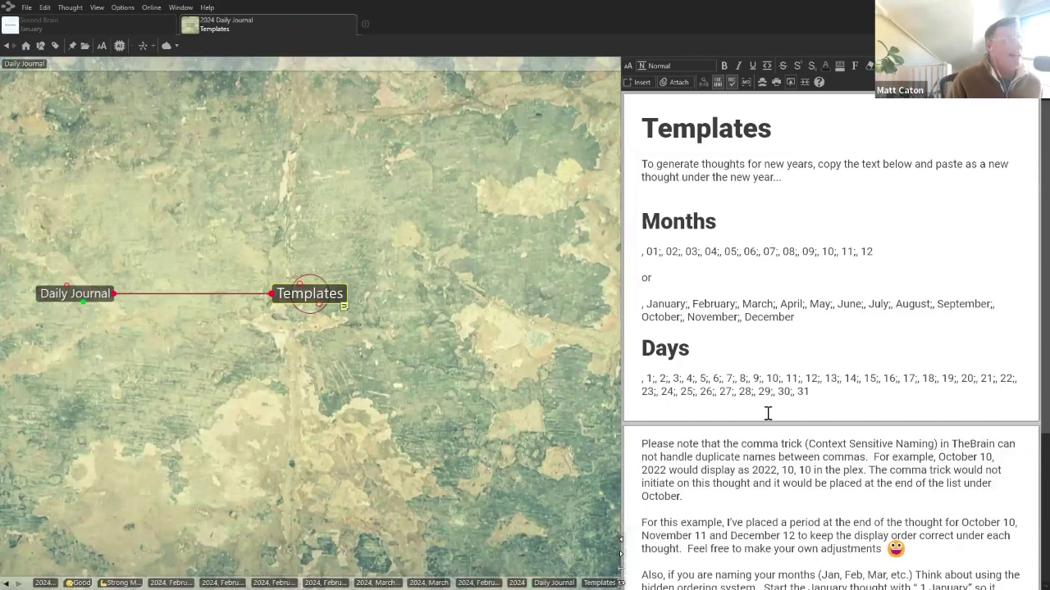
# Navigate from Daily Journal through 2024 and February to the notes of the February 26 thought
pyautogui.click(72, 293)
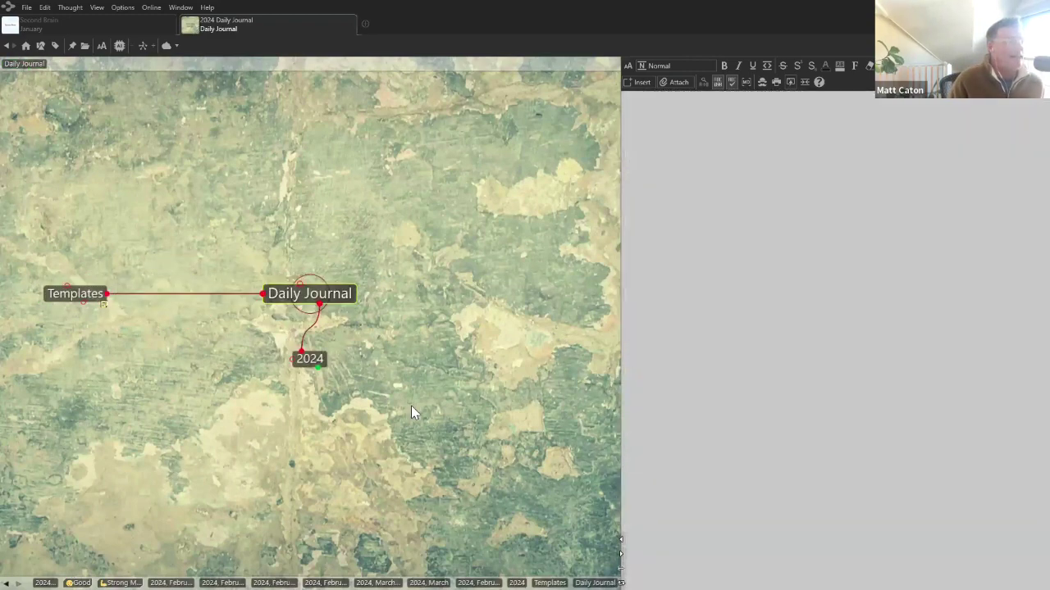
pyautogui.click(320, 361)
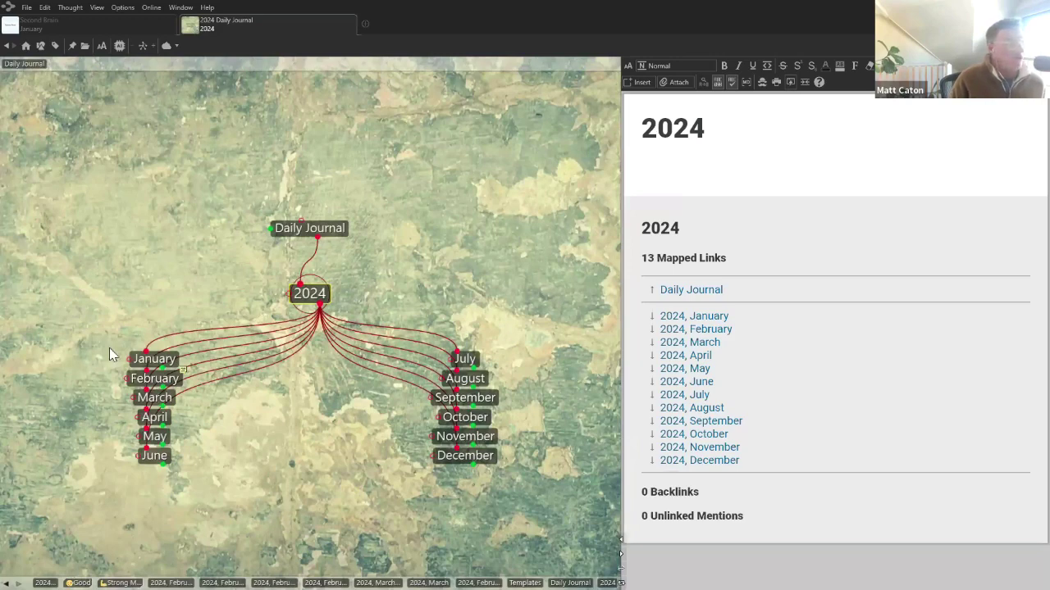
pyautogui.click(153, 379)
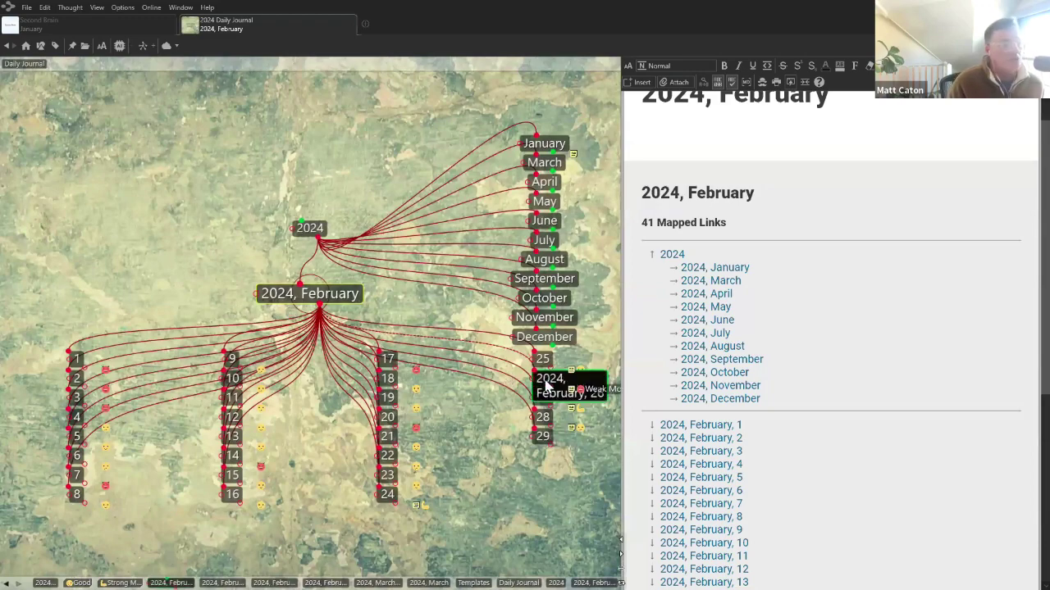
pyautogui.click(547, 378)
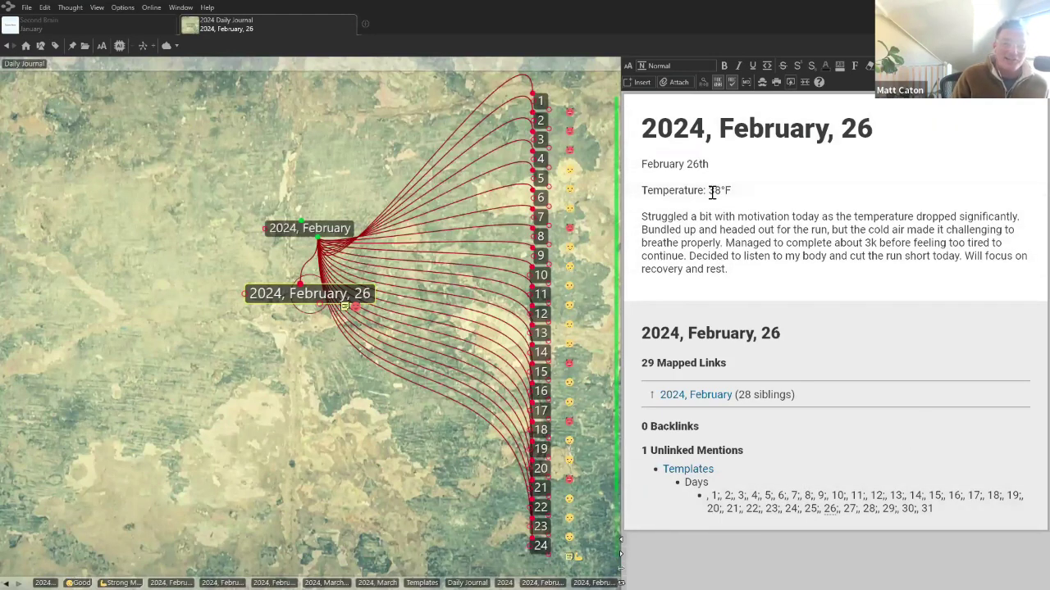
# Follow the OK tag to the February 28 entry and the Strong Moment tag to the February 27 entry
pyautogui.scroll(-4, 548, 430)
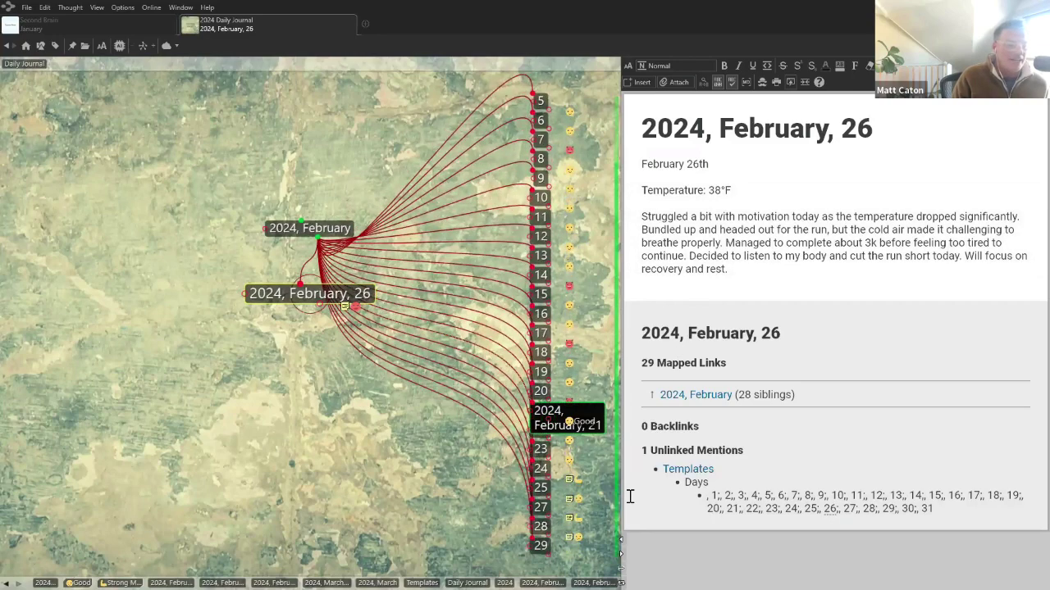
pyautogui.click(578, 500)
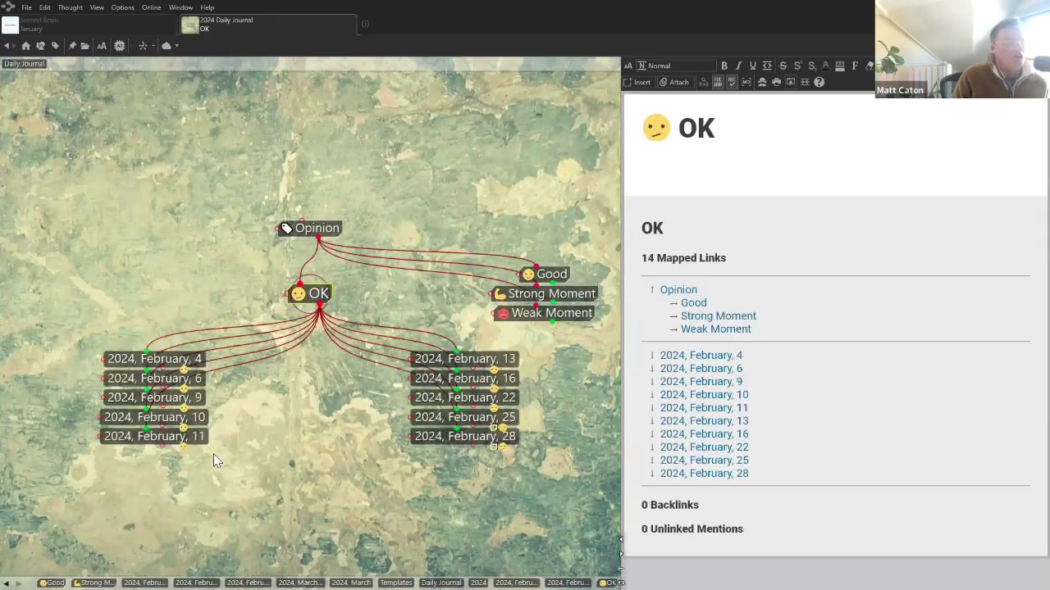
pyautogui.click(480, 439)
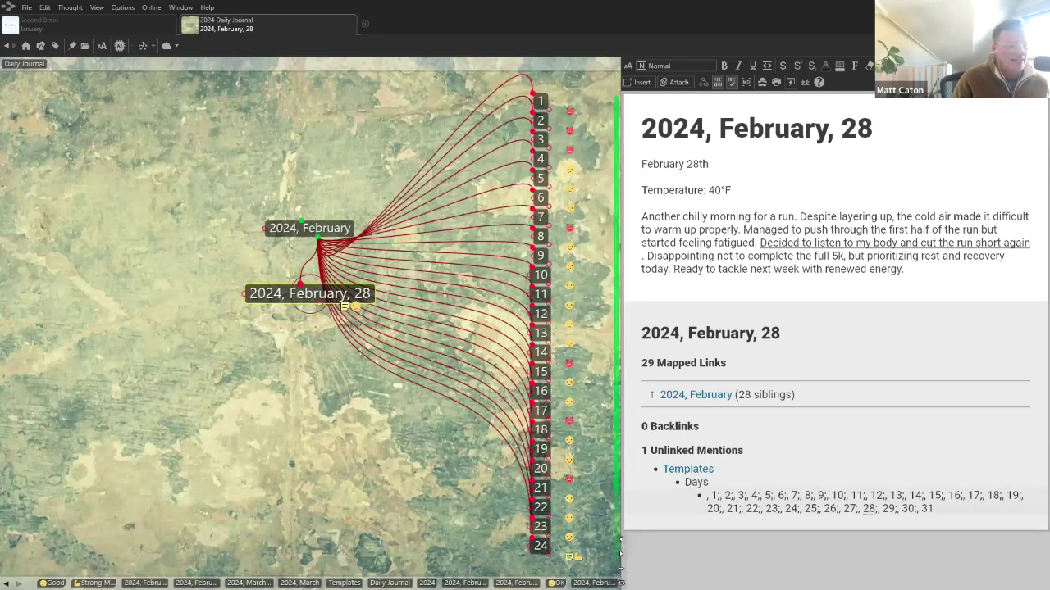
pyautogui.click(579, 563)
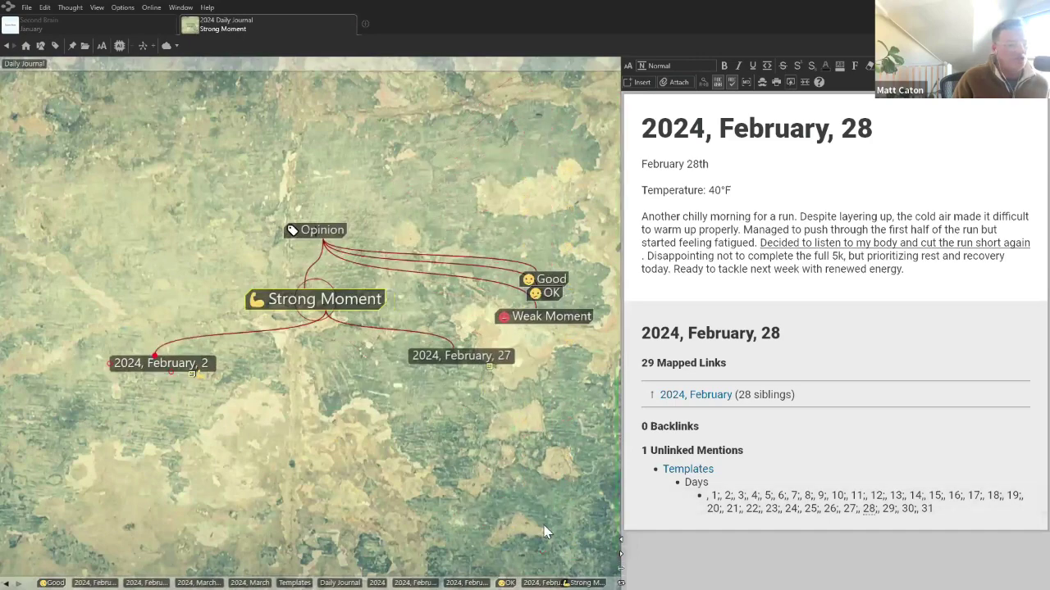
pyautogui.click(456, 366)
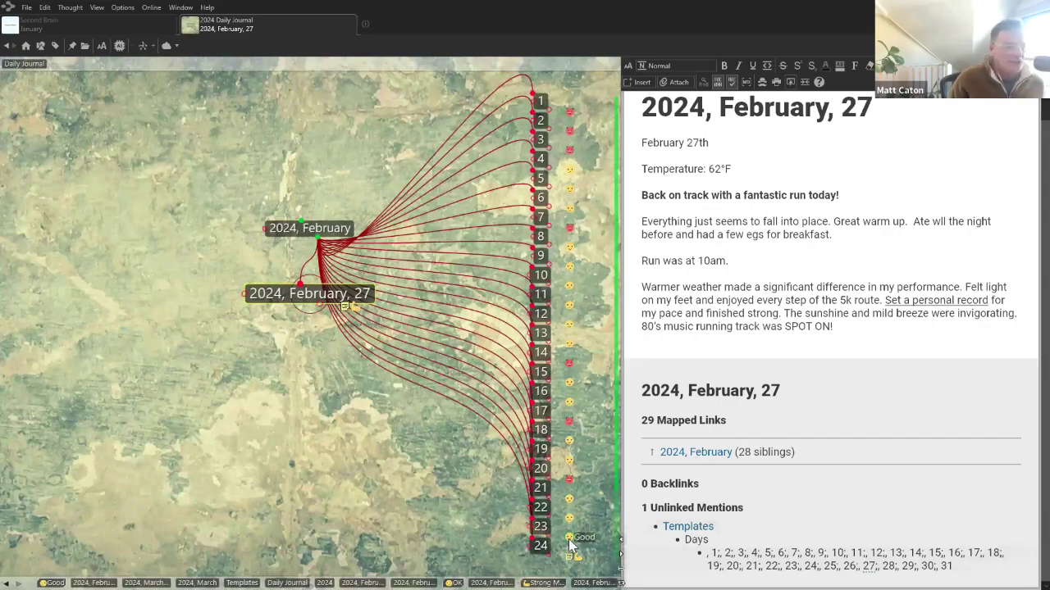
# Open the February 23 thought, follow a sibling day's Strong Moment tag and go back to February 27
pyautogui.click(542, 527)
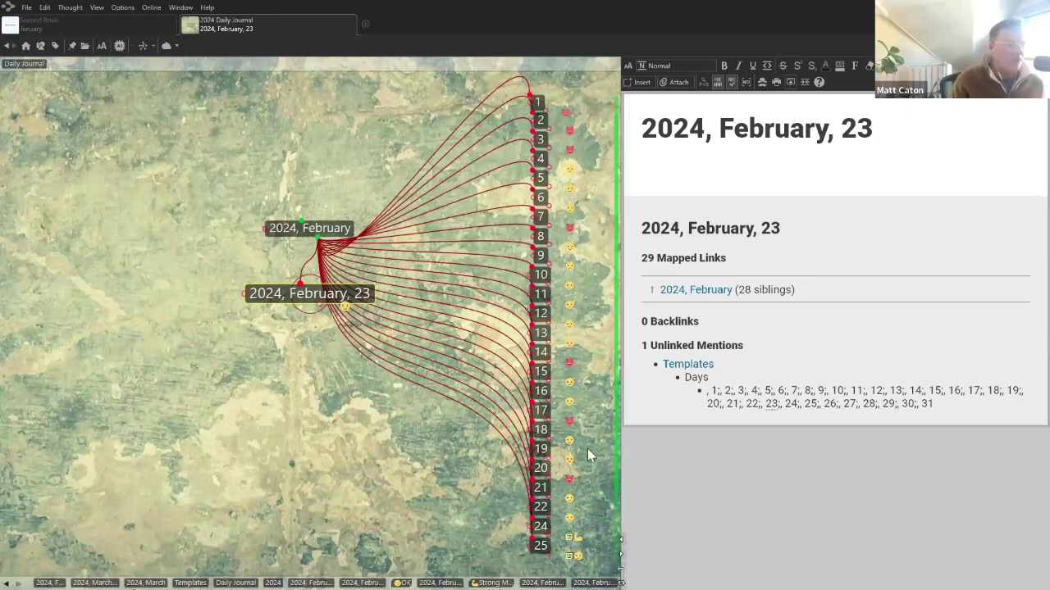
pyautogui.scroll(-2, 587, 448)
pyautogui.scroll(-1, 578, 463)
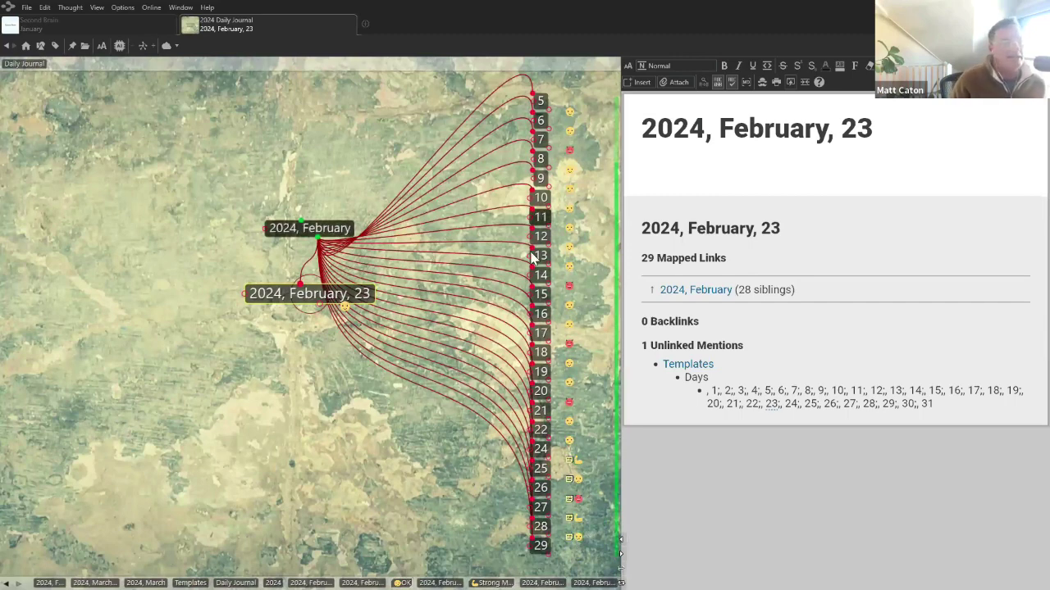
pyautogui.click(540, 217)
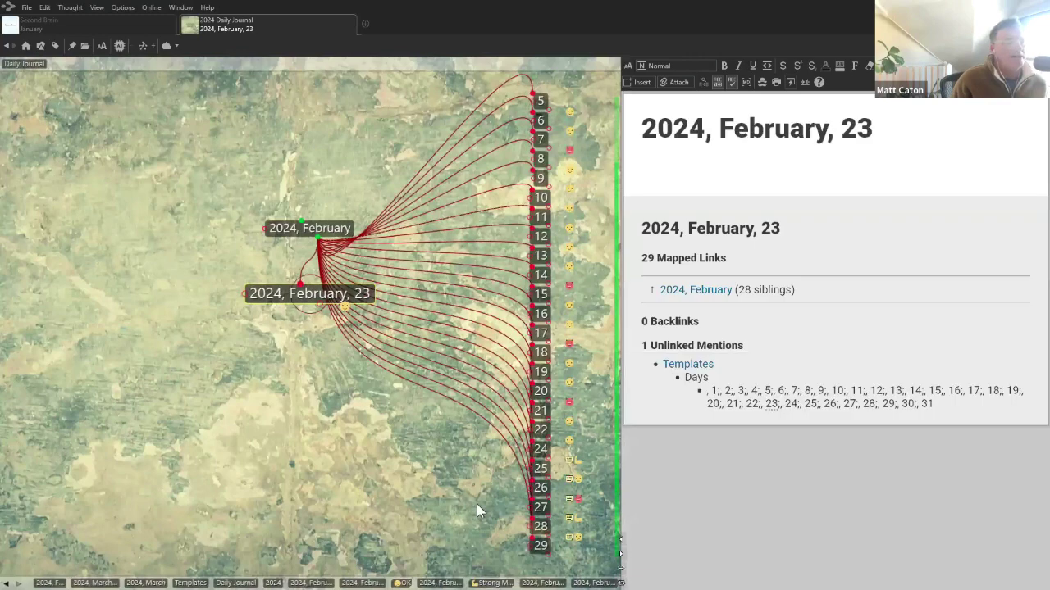
pyautogui.click(578, 520)
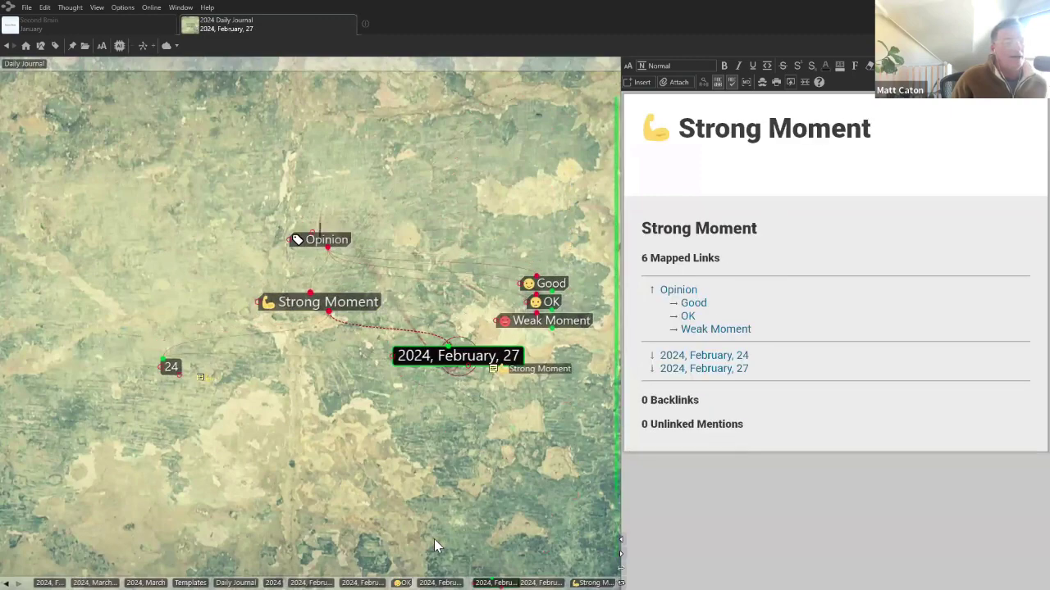
pyautogui.hotkey('alt', 'Left')
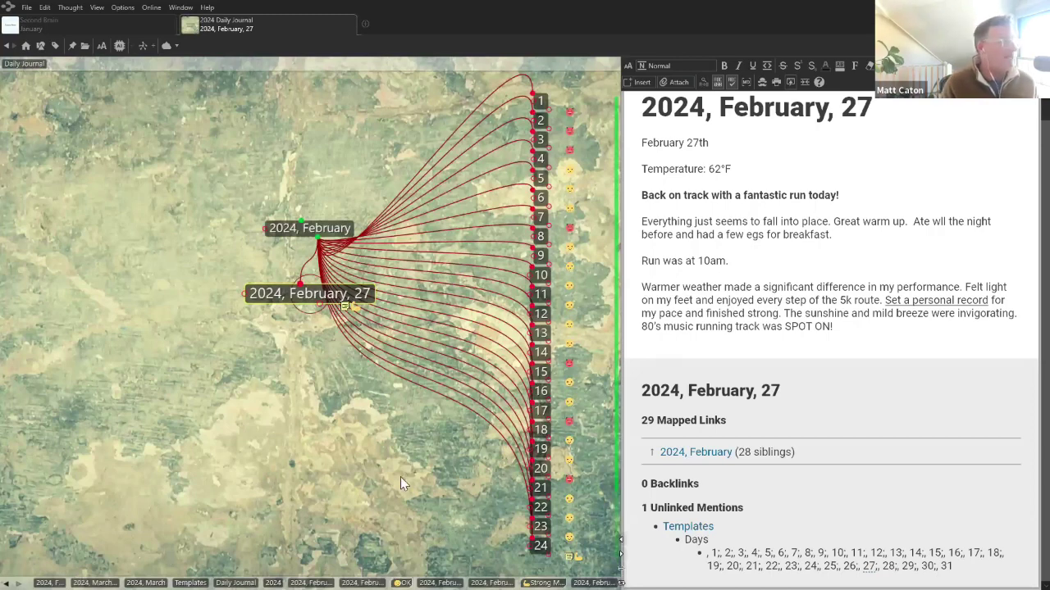
# Switch back to the Second Brain, go up through Running Journal to 2024 Journey, and open the pinned Events thought
pyautogui.click(96, 23)
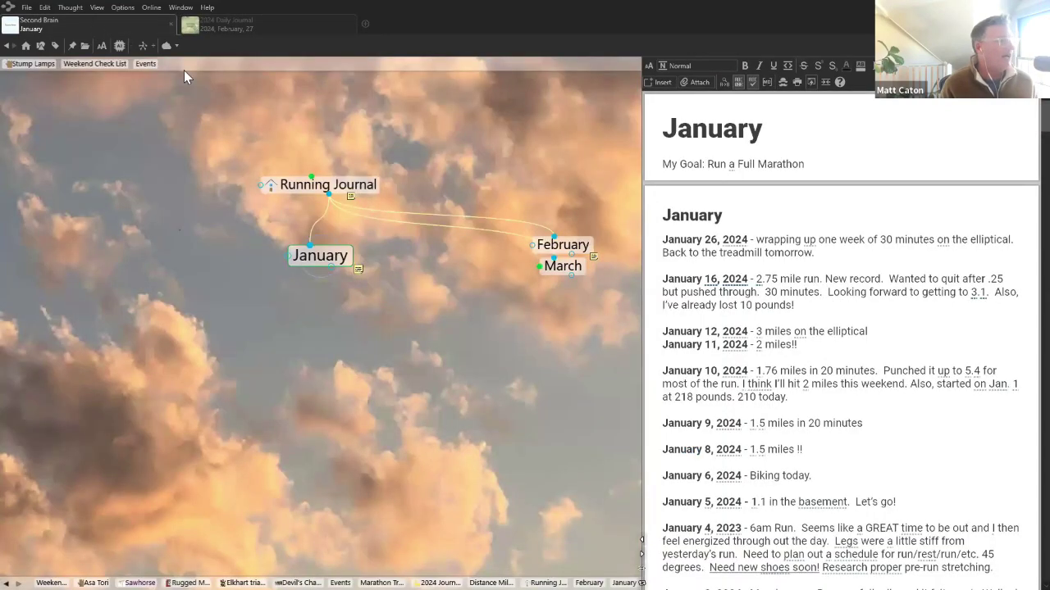
pyautogui.click(327, 191)
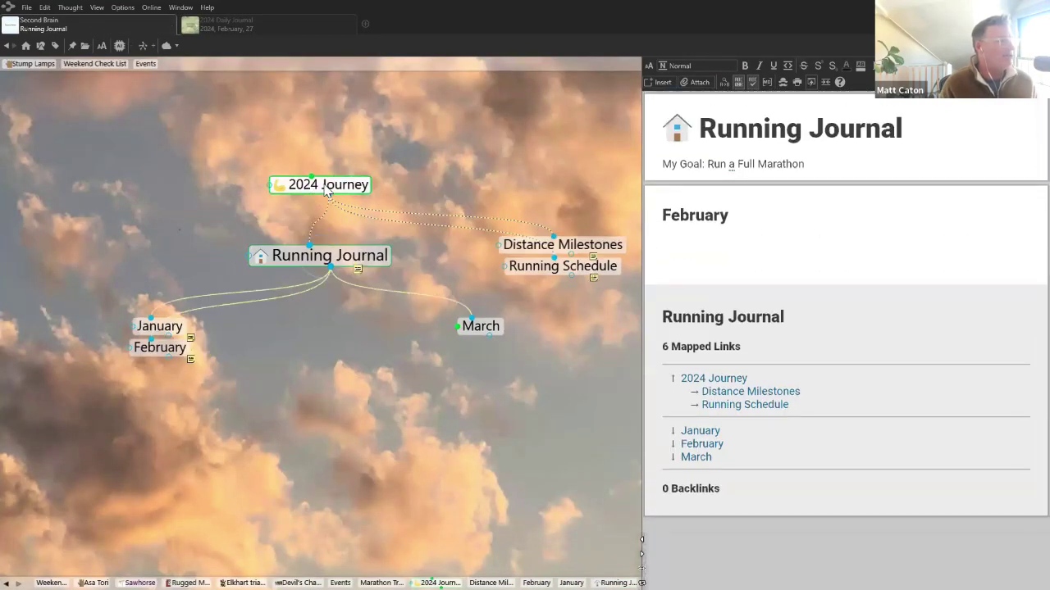
pyautogui.click(325, 190)
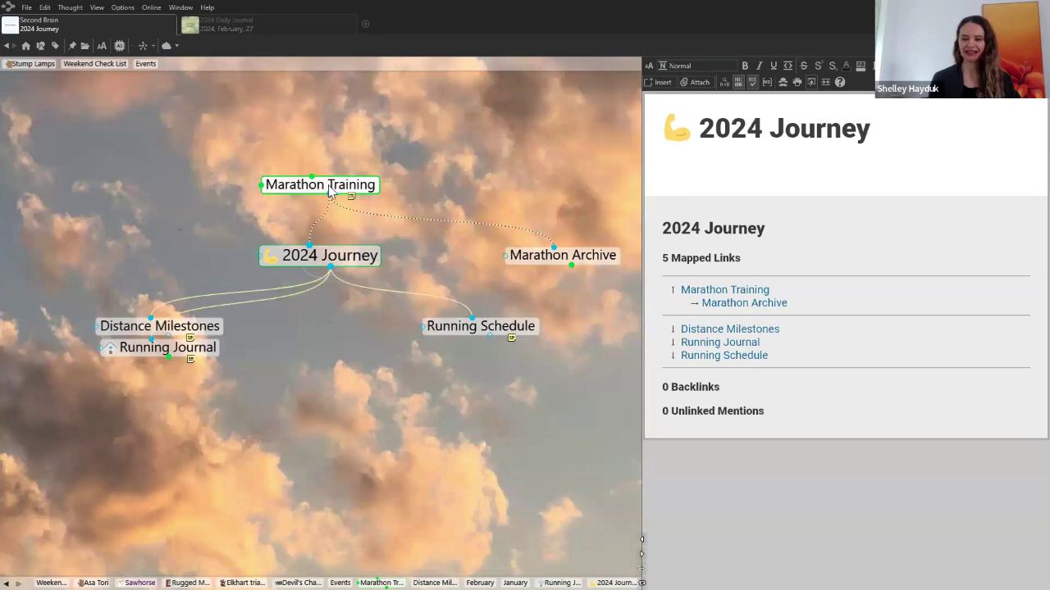
pyautogui.click(144, 64)
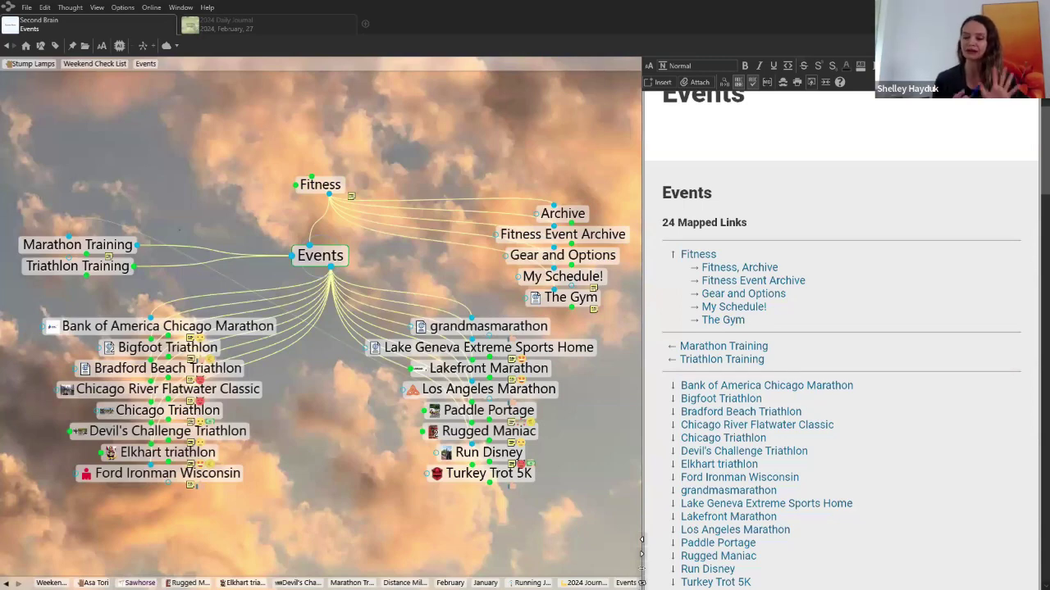
# Switch to File Explorer, open the Wallpaper folder, and resize and reposition its window so the mind map stays visible
pyautogui.press('super+e')
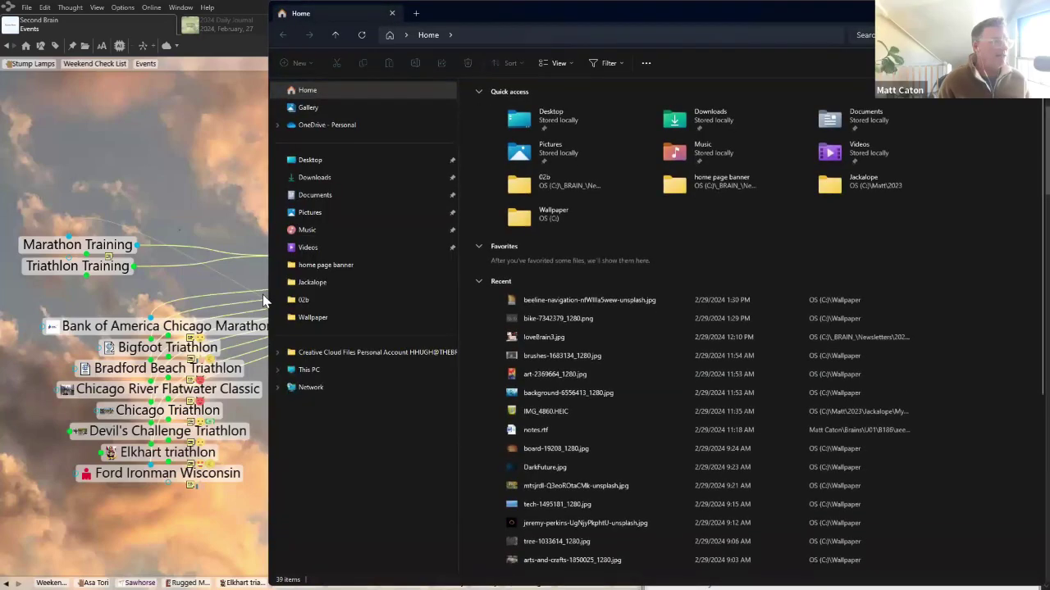
pyautogui.click(305, 319)
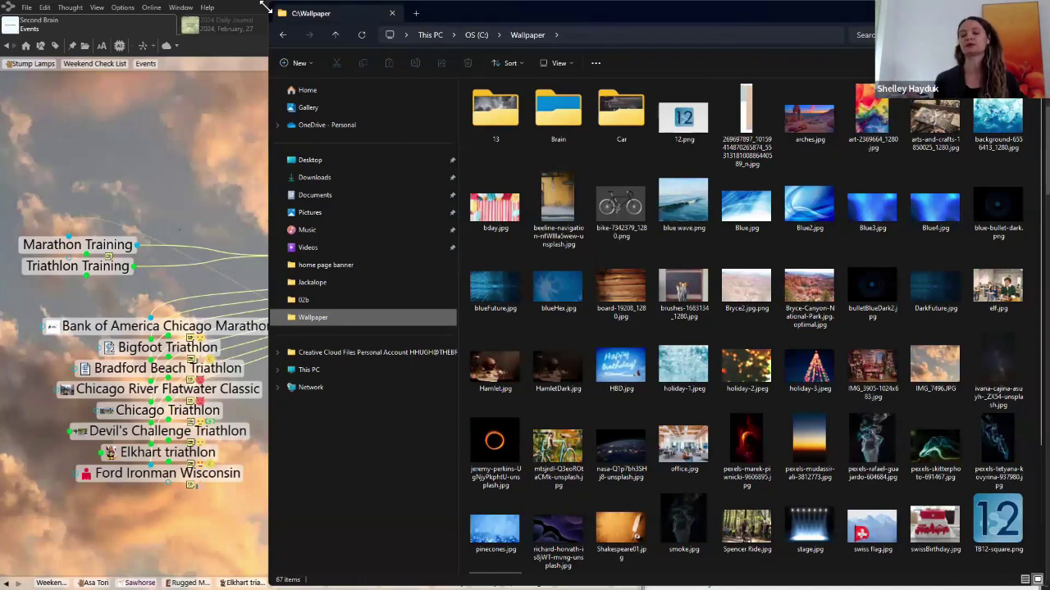
pyautogui.moveTo(266, 7); pyautogui.dragTo(488, 52)
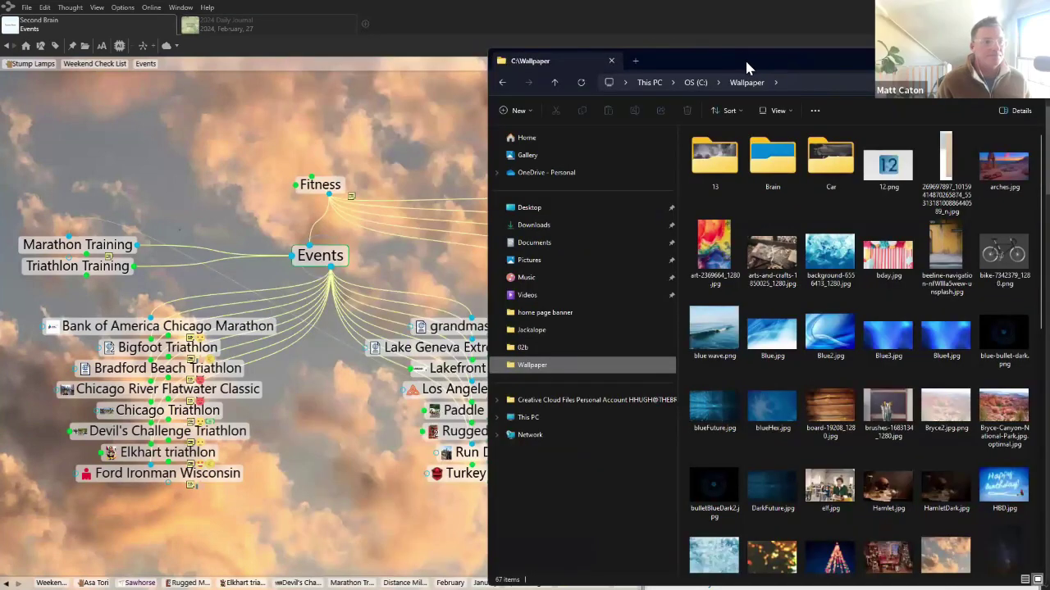
pyautogui.moveTo(681, 56); pyautogui.dragTo(609, 27)
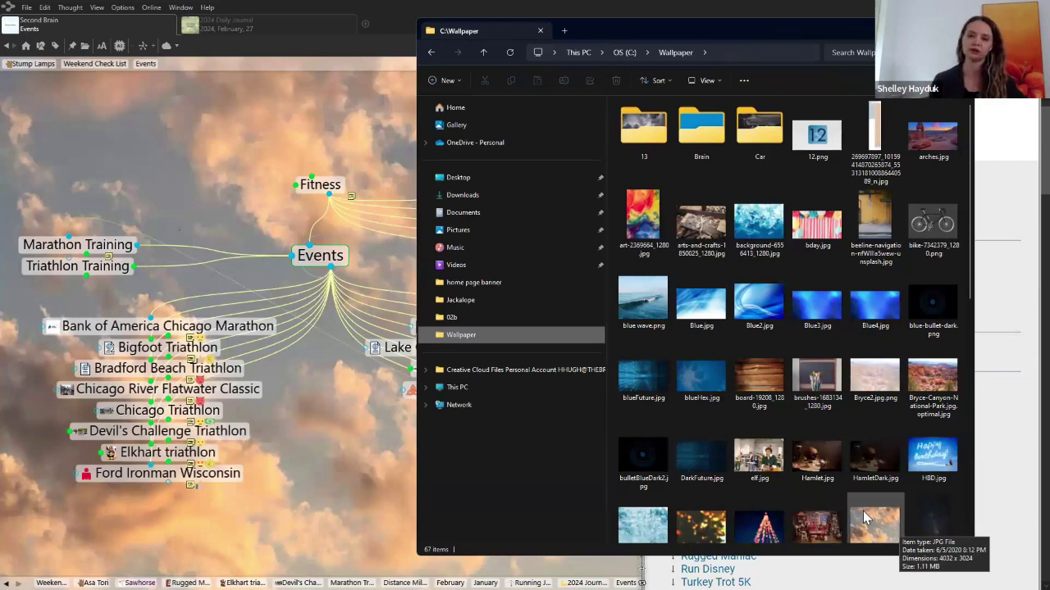
# Copy Blue.jpg from the Wallpaper folder and paste it as the wallpaper of the Second Brain
pyautogui.click(703, 307)
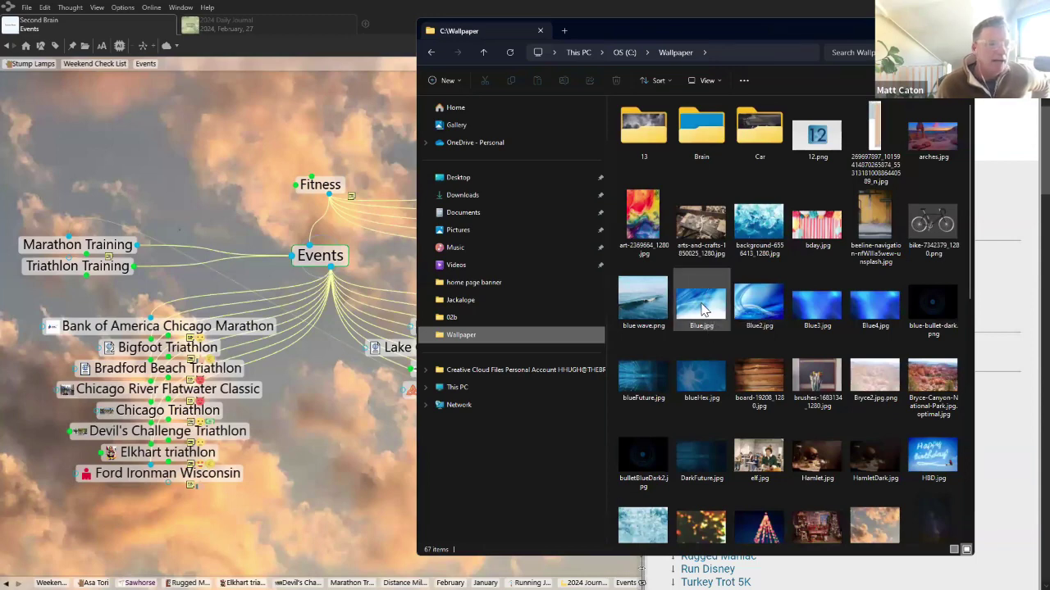
pyautogui.rightClick(702, 309)
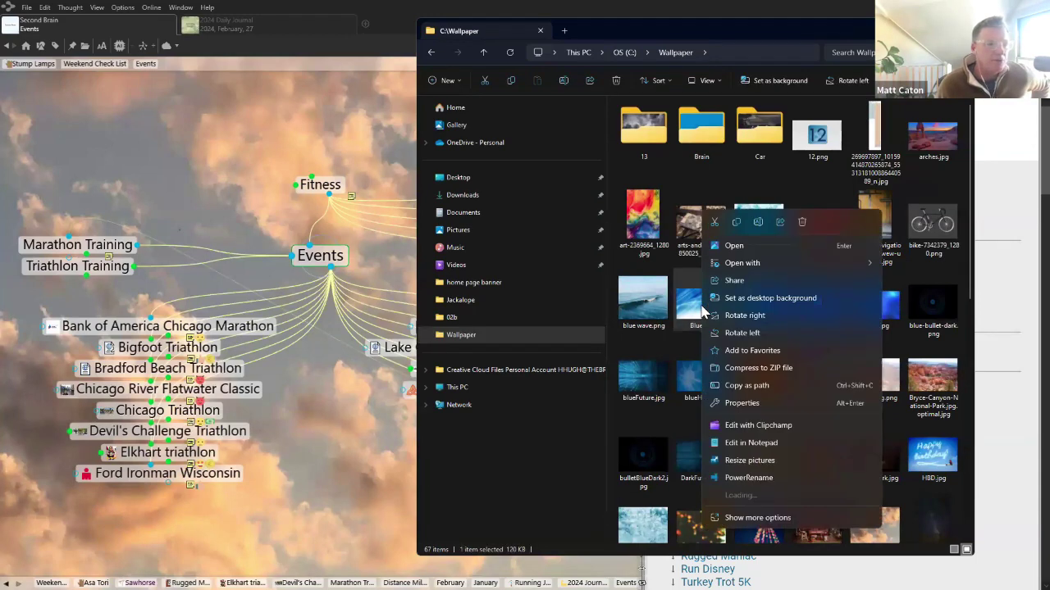
pyautogui.click(738, 227)
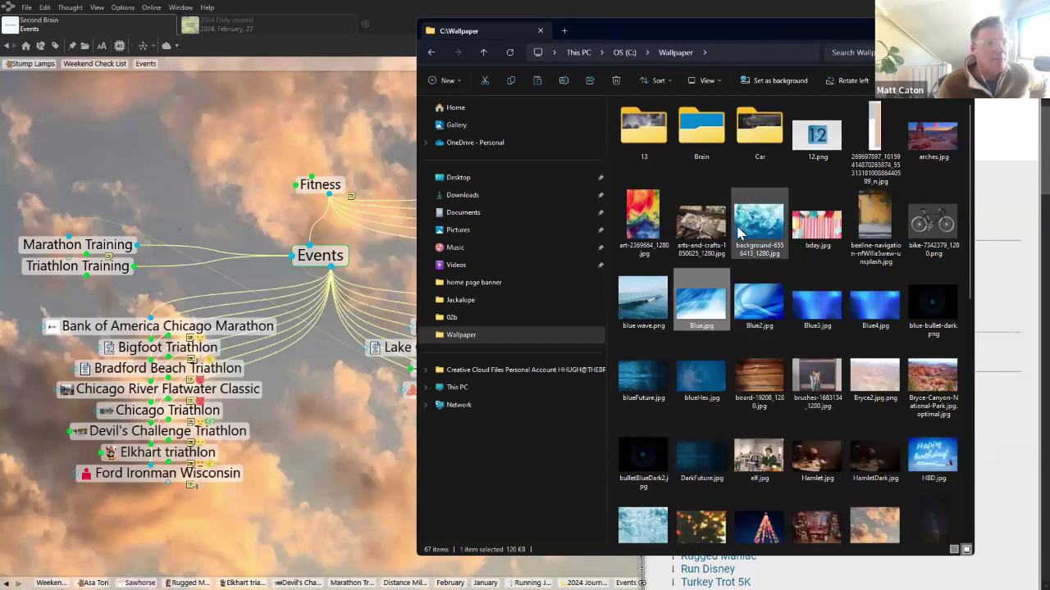
pyautogui.rightClick(168, 129)
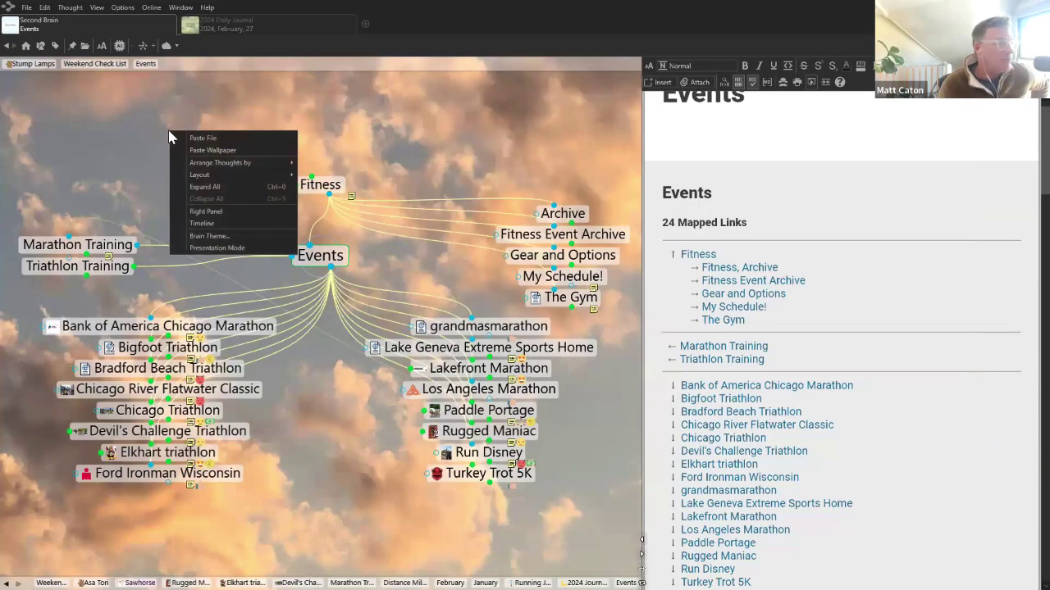
pyautogui.click(212, 150)
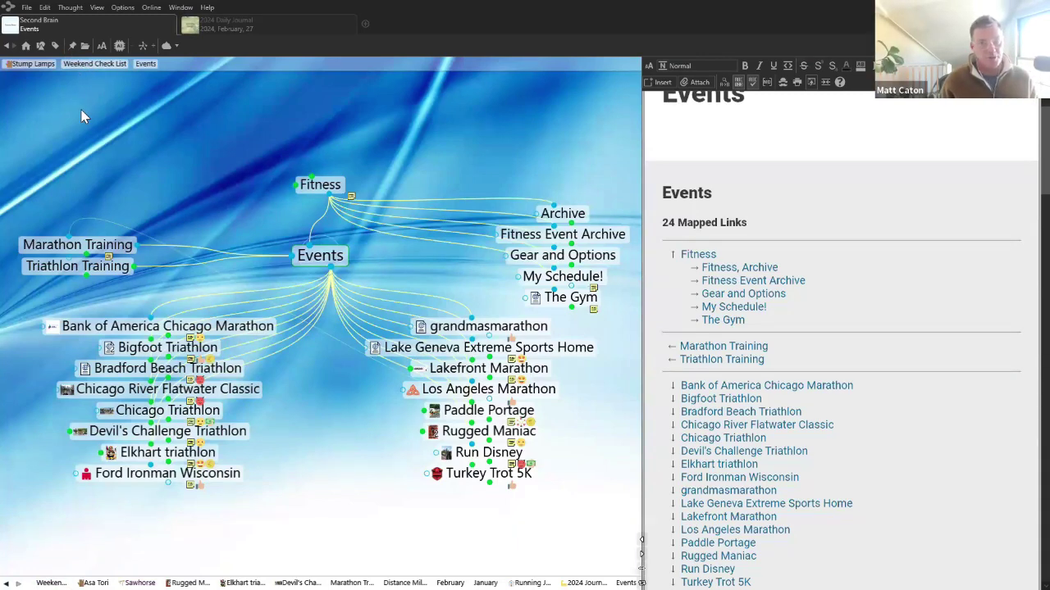
pyautogui.click(122, 7)
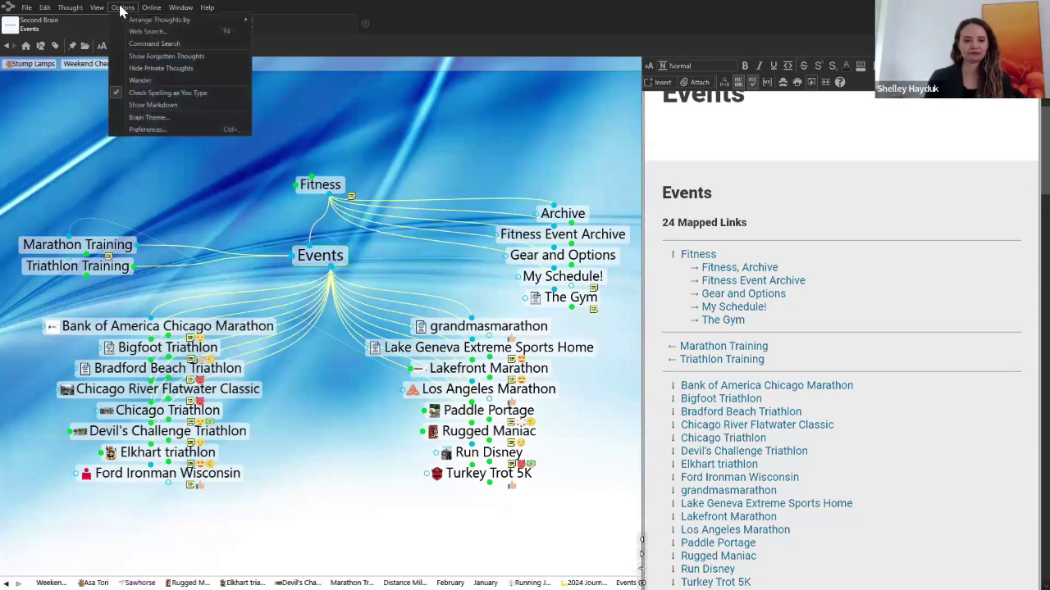
pyautogui.click(151, 129)
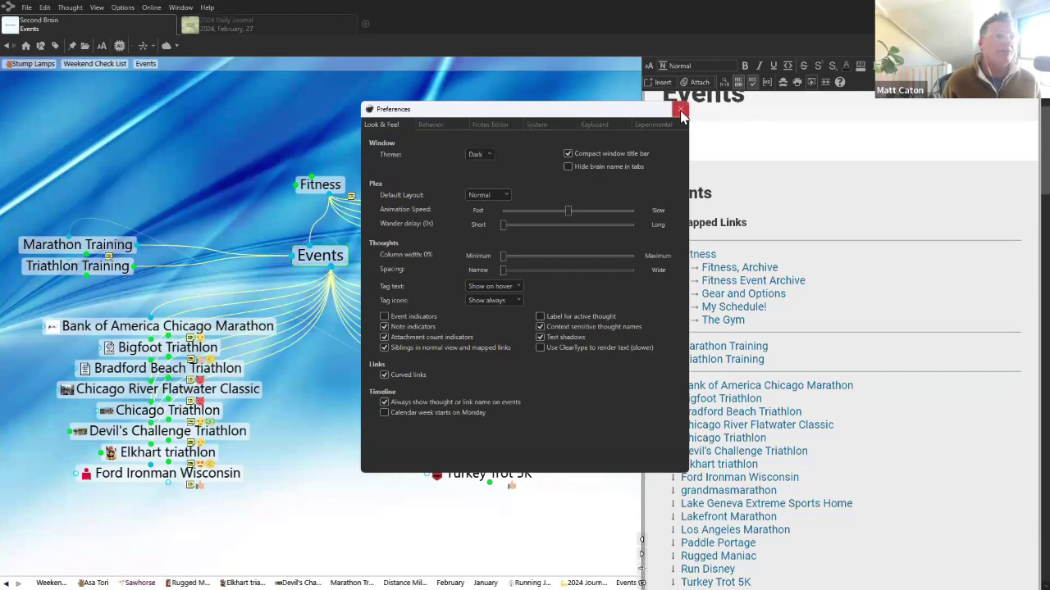
pyautogui.click(678, 110)
# Open the Brain Theme settings and try the Polygon Gray, Painted Sky, To the Woods and Relaxed Ocean themes in turn
pyautogui.click(123, 8)
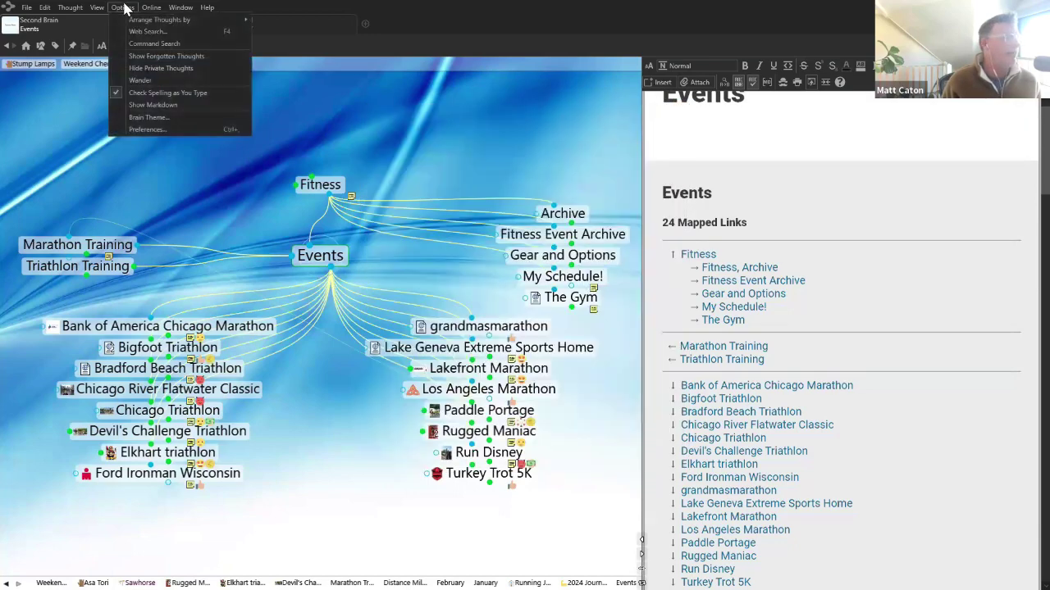
pyautogui.click(148, 118)
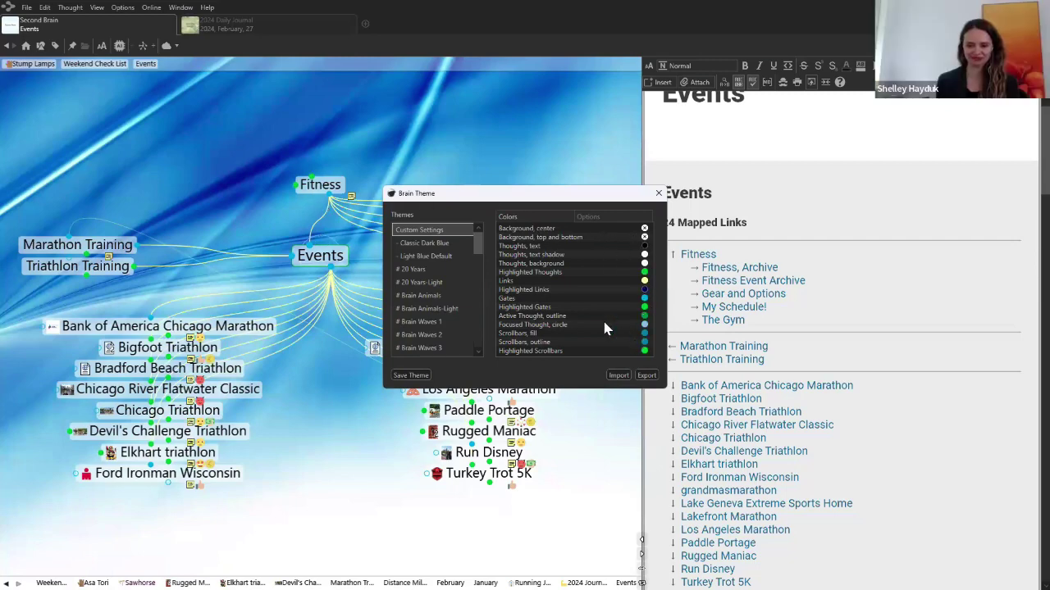
pyautogui.scroll(-6, 479, 261)
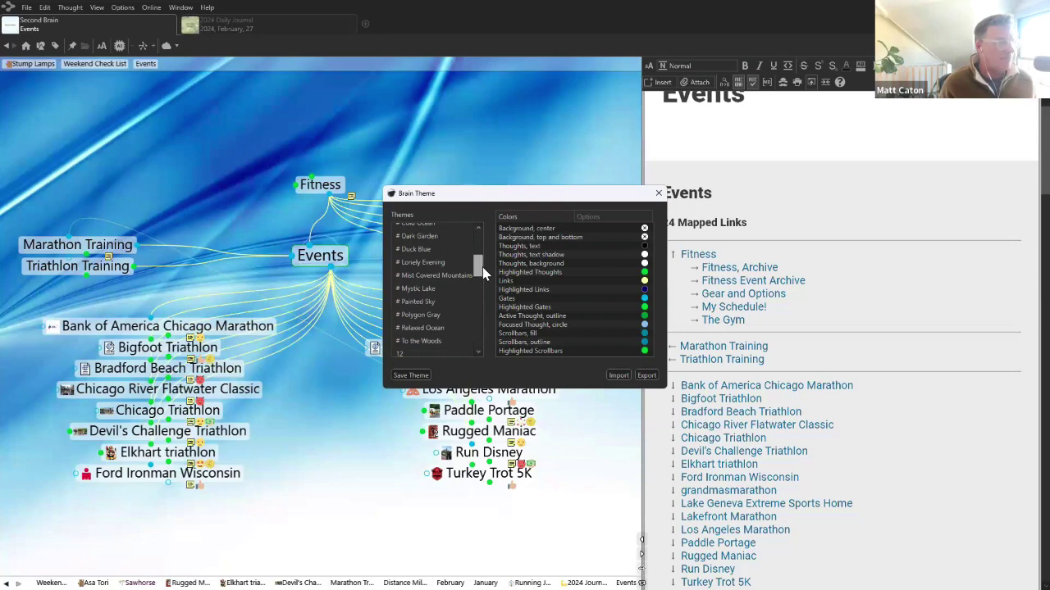
pyautogui.click(422, 314)
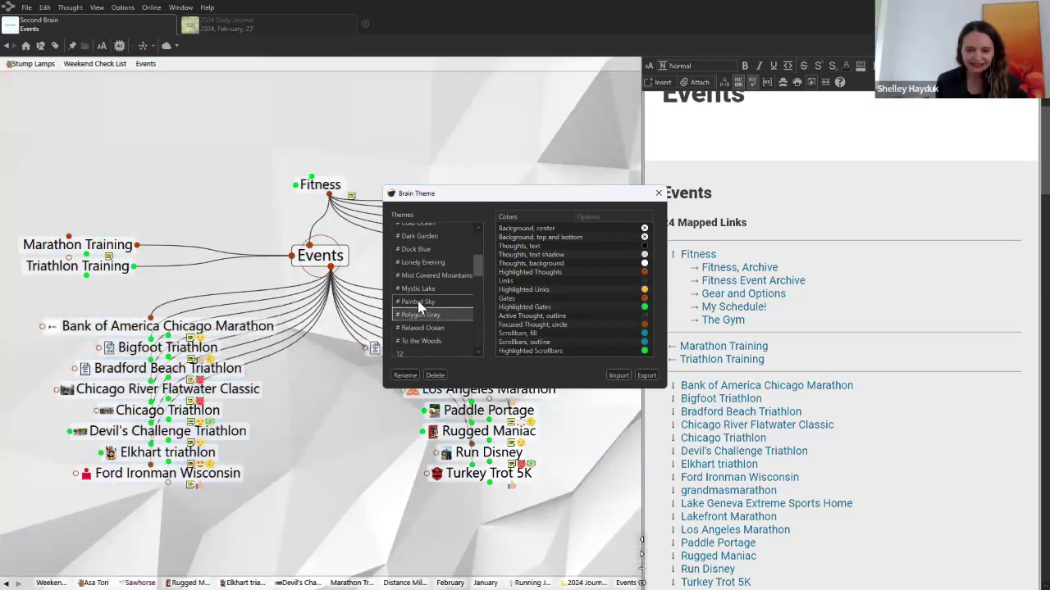
pyautogui.click(418, 301)
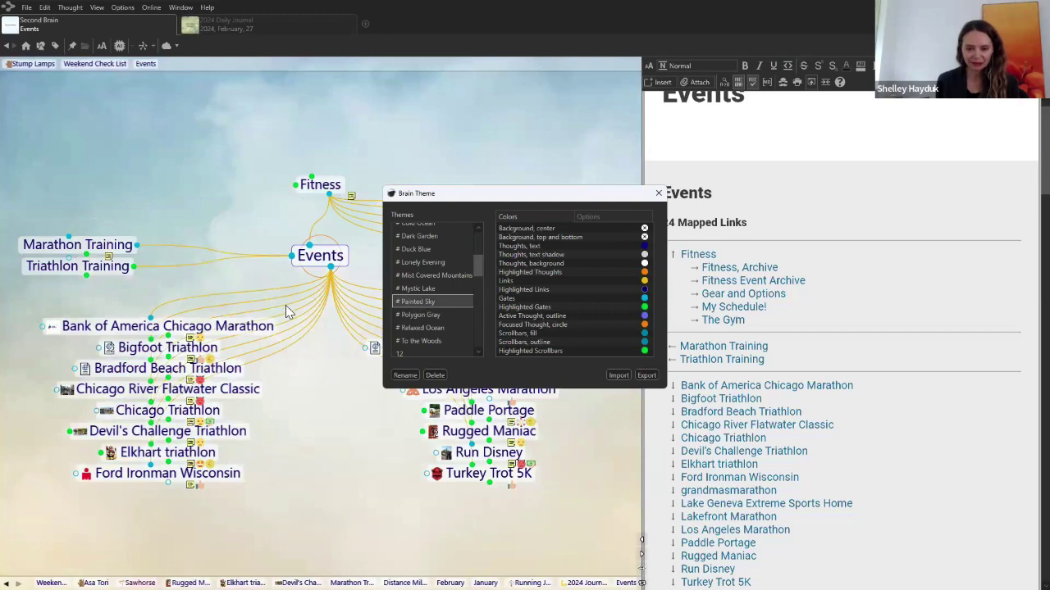
pyautogui.click(422, 341)
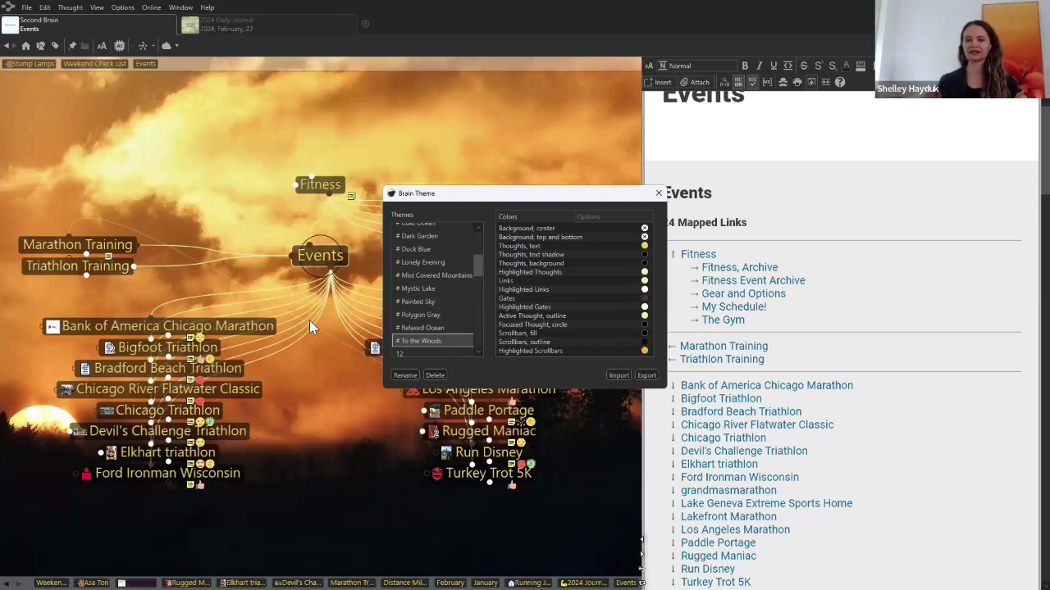
pyautogui.click(443, 328)
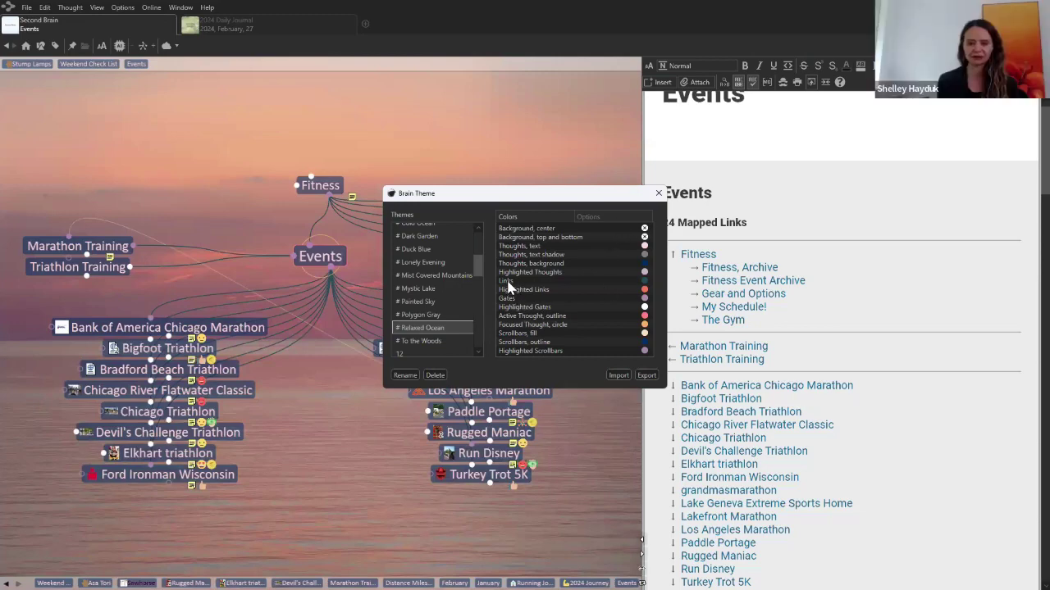
# Apply the Duck Blue theme and change its link color to yellow
pyautogui.click(424, 251)
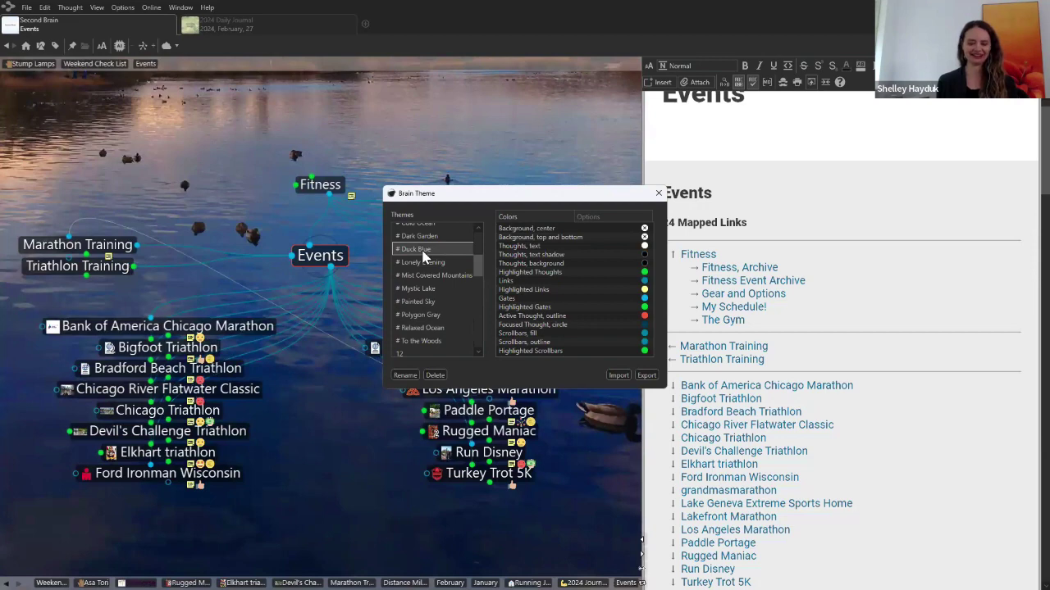
pyautogui.click(506, 280)
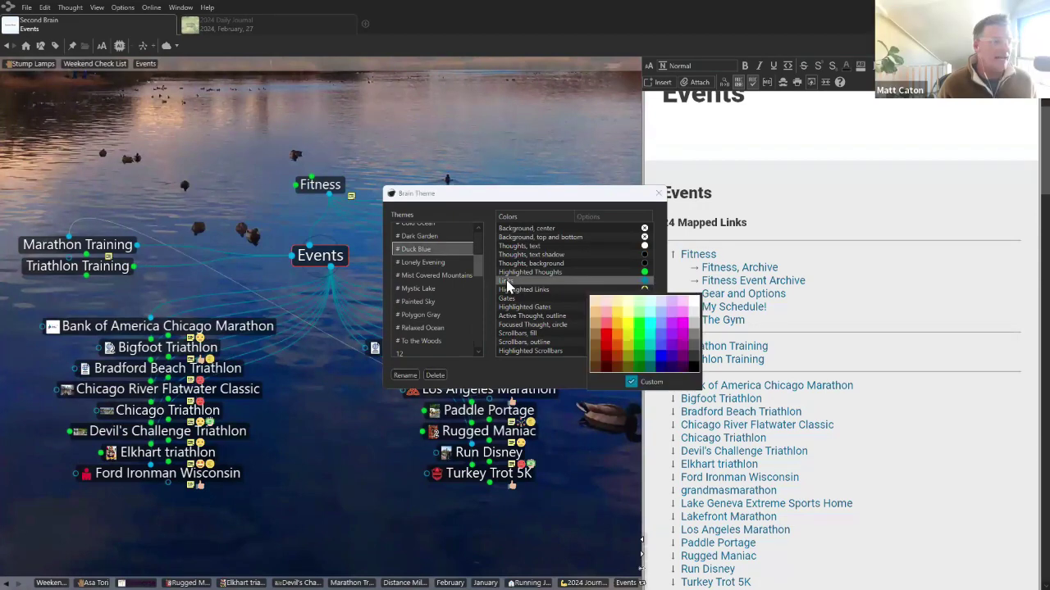
pyautogui.click(627, 325)
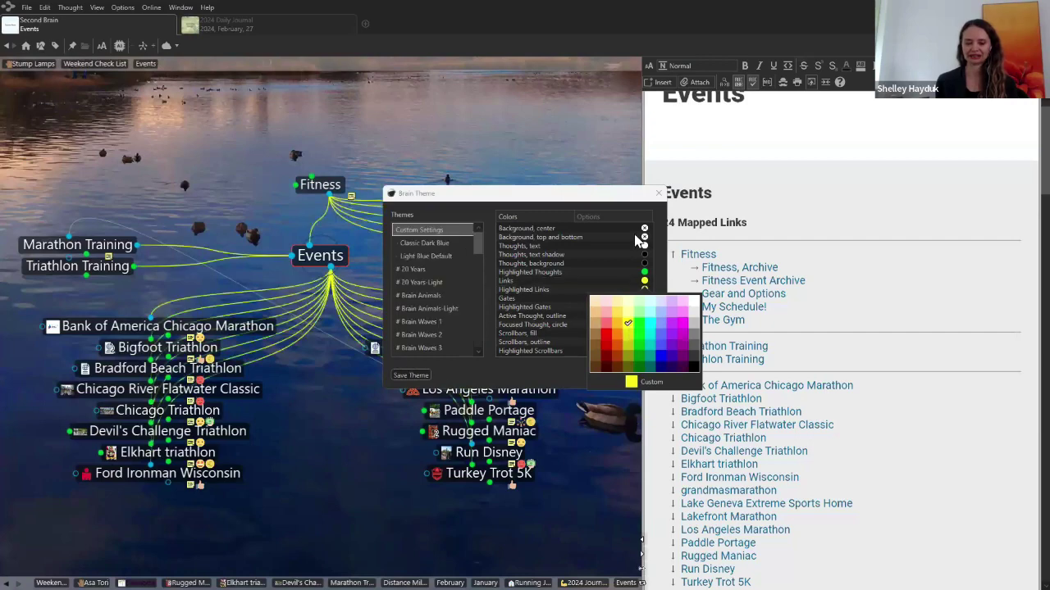
# Try the Crisp theme, apply Clean Sky instead, and close the Brain Theme settings
pyautogui.moveTo(479, 242); pyautogui.dragTo(484, 305)
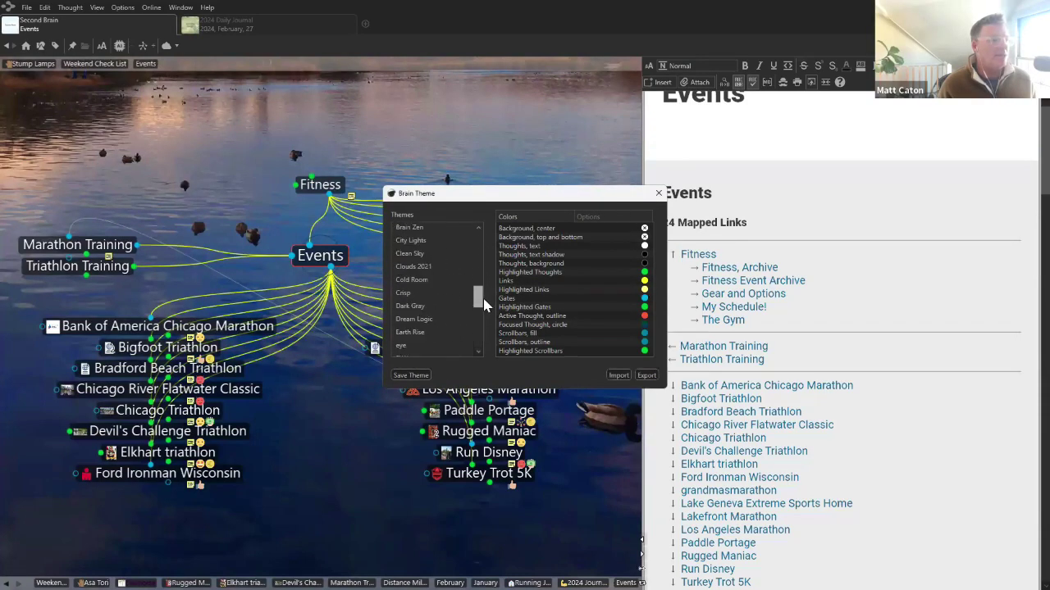
pyautogui.click(414, 295)
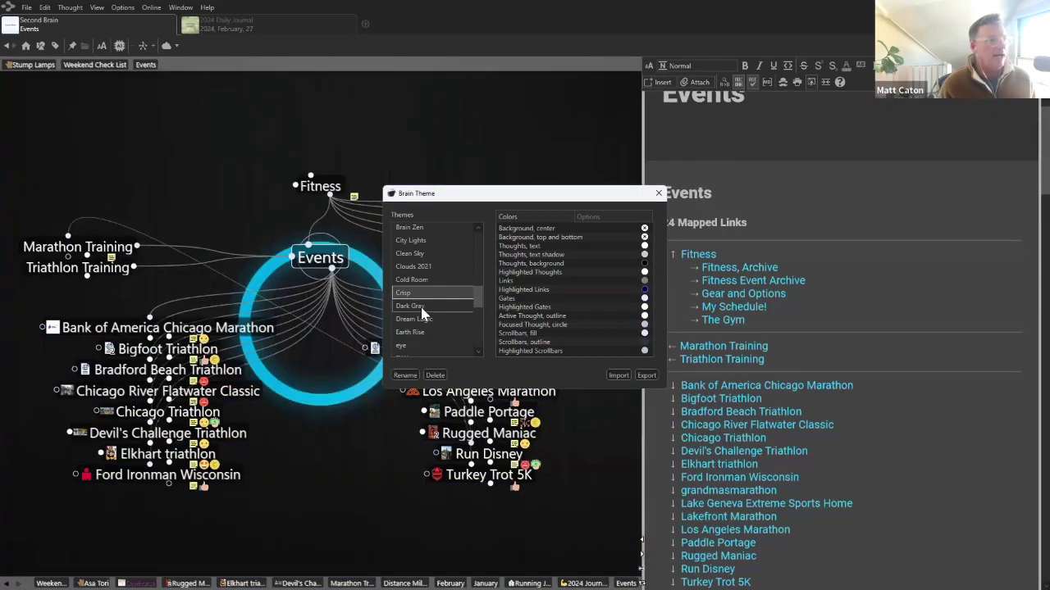
pyautogui.click(417, 253)
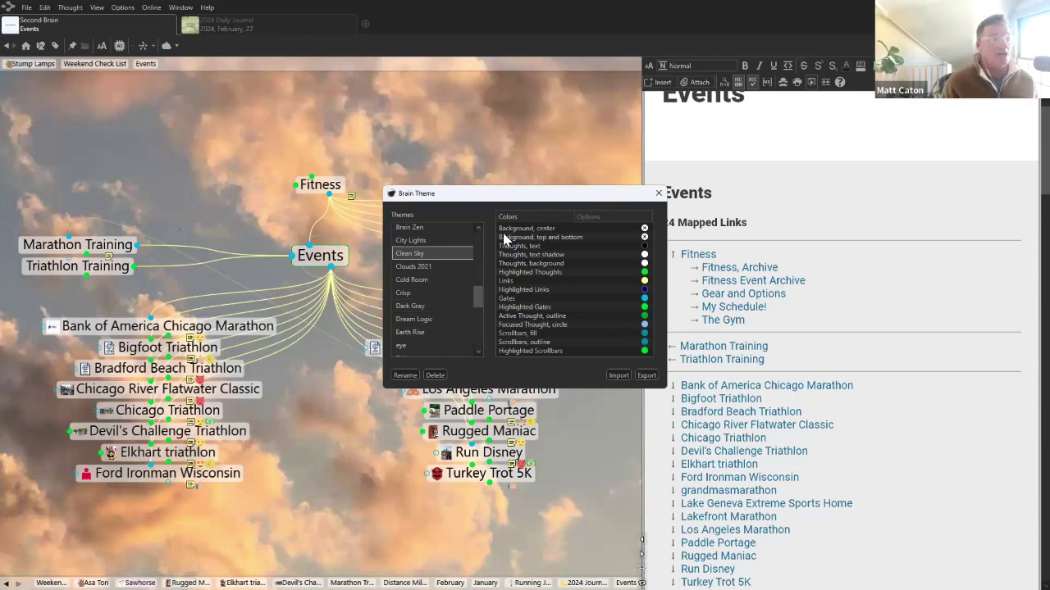
pyautogui.moveTo(569, 204); pyautogui.dragTo(485, 208)
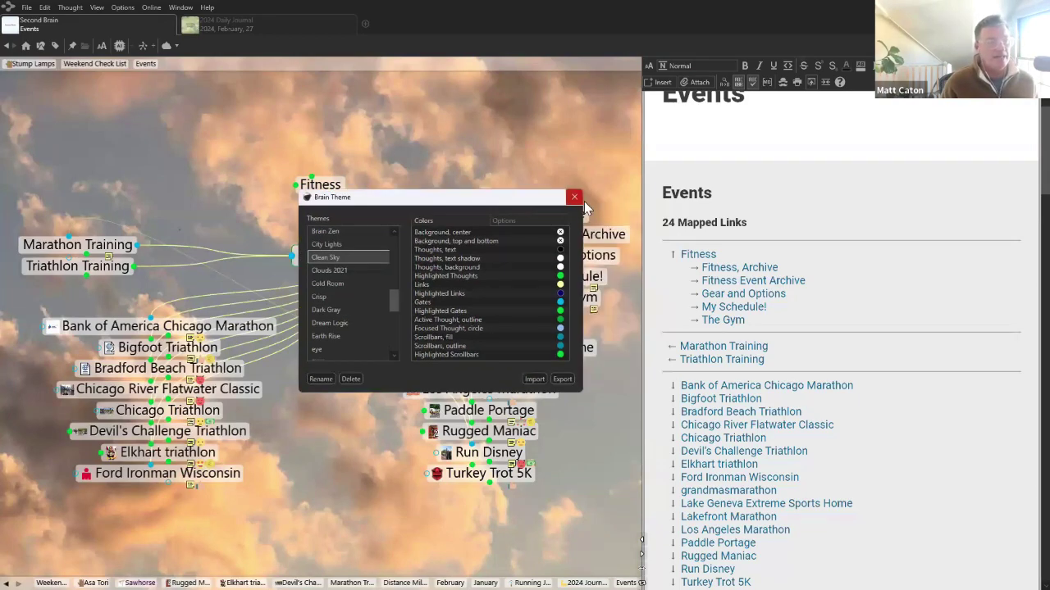
pyautogui.click(574, 200)
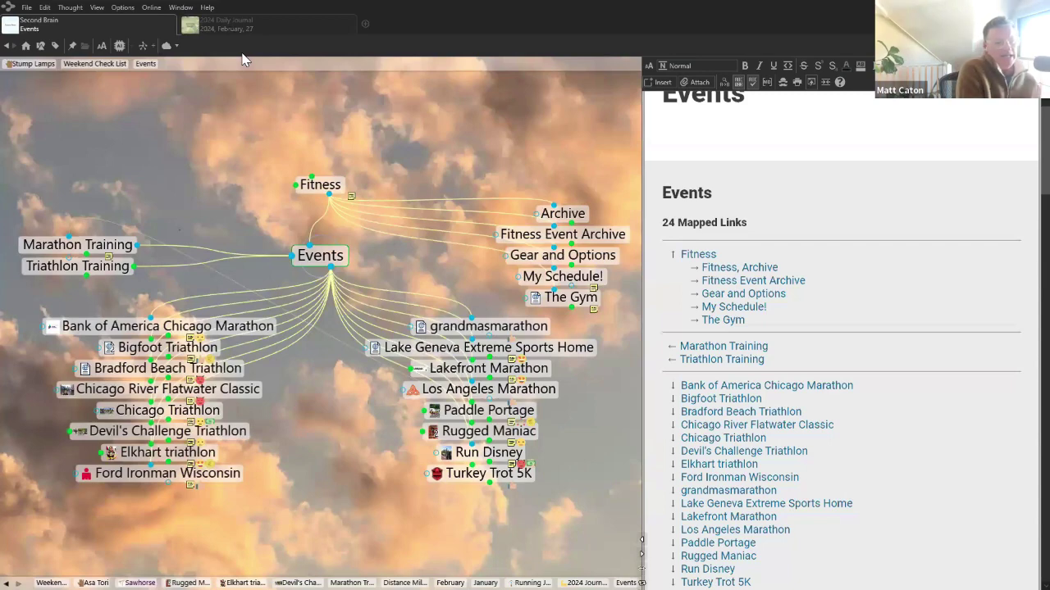
# Open the Brains overview in a new tab and browse the wallpaper thumbnails of the available brains
pyautogui.click(369, 25)
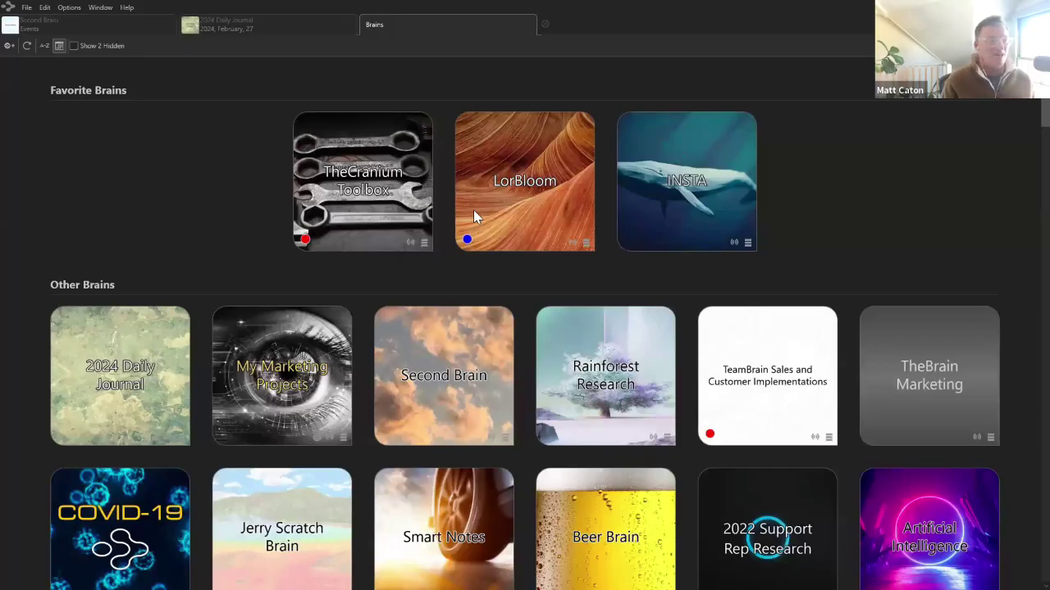
pyautogui.scroll(-4, 474, 210)
pyautogui.scroll(-8, 469, 220)
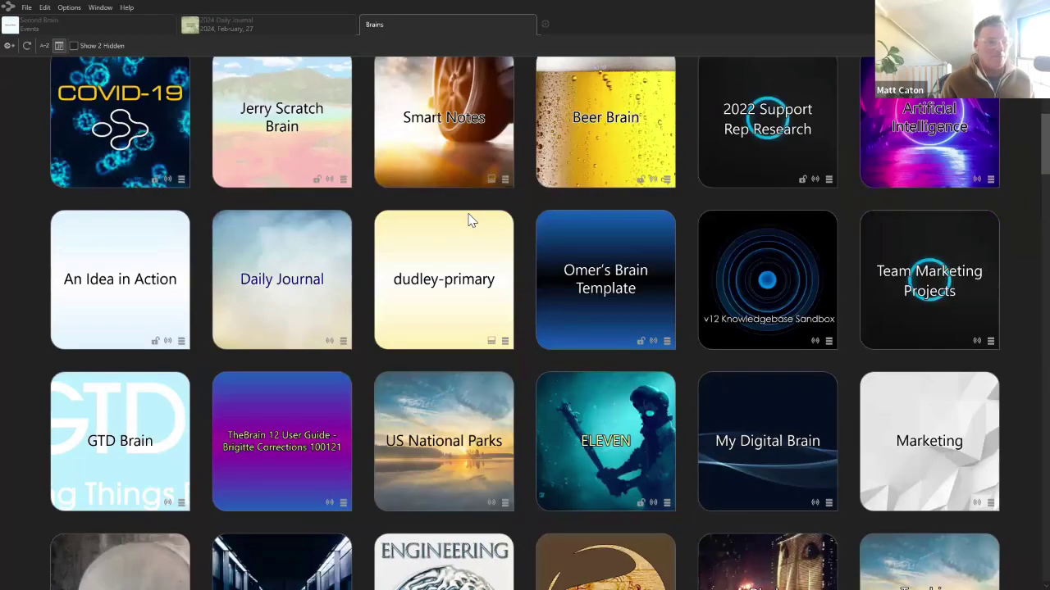
pyautogui.scroll(-2, 461, 220)
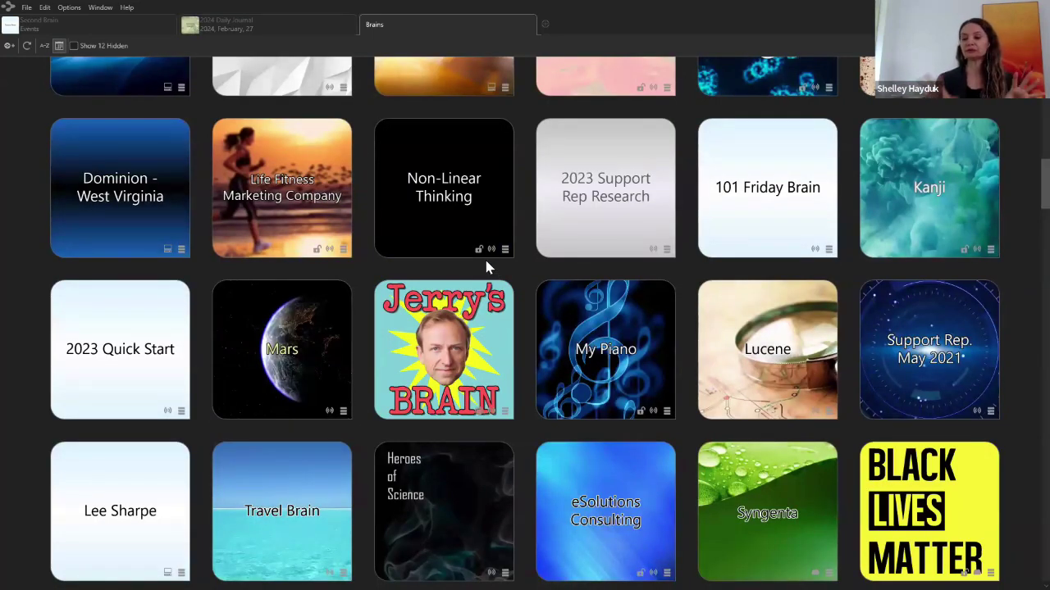
pyautogui.scroll(4, 486, 267)
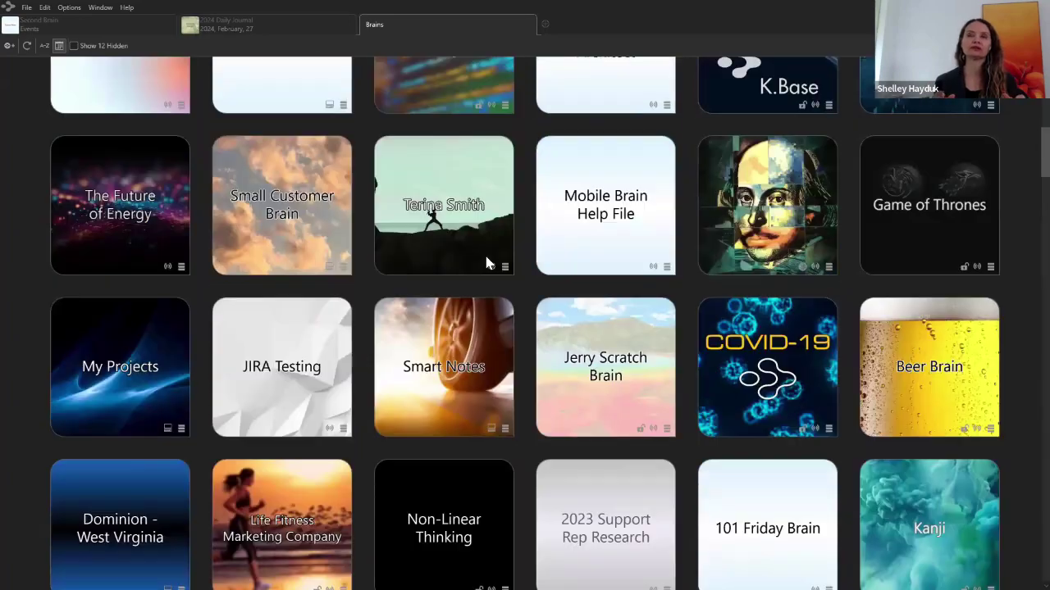
pyautogui.scroll(9, 486, 263)
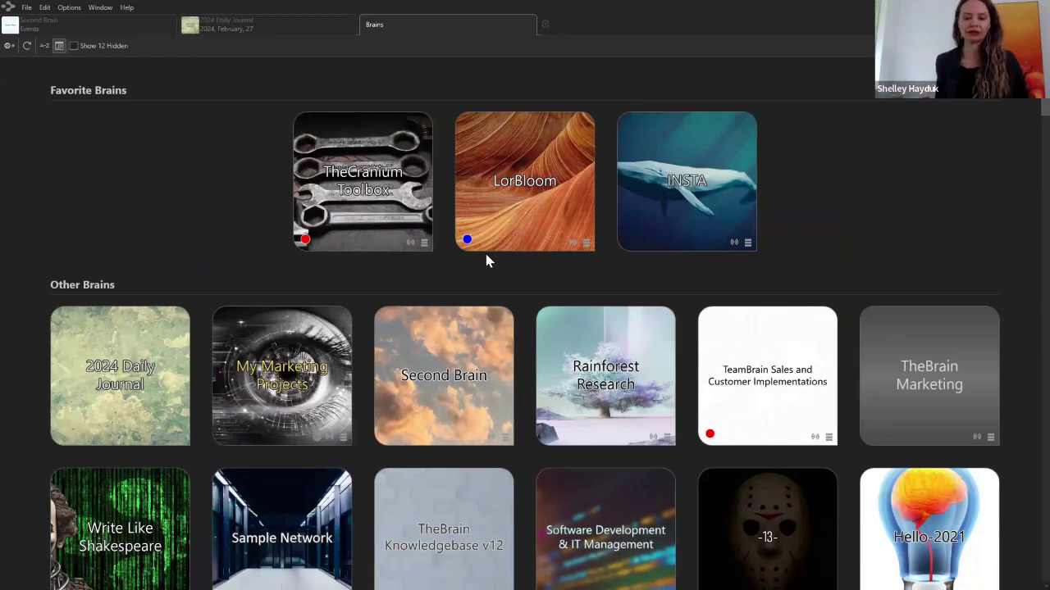
pyautogui.scroll(-1, 489, 260)
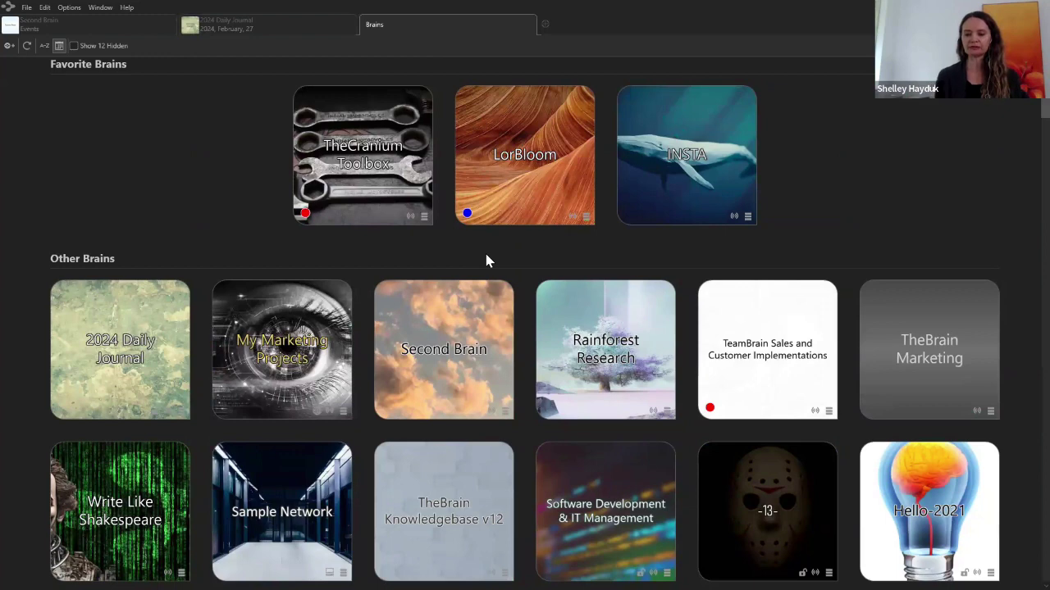
# Return to the Second Brain and activate the Painting type under Hobbies
pyautogui.click(219, 30)
pyautogui.click(108, 26)
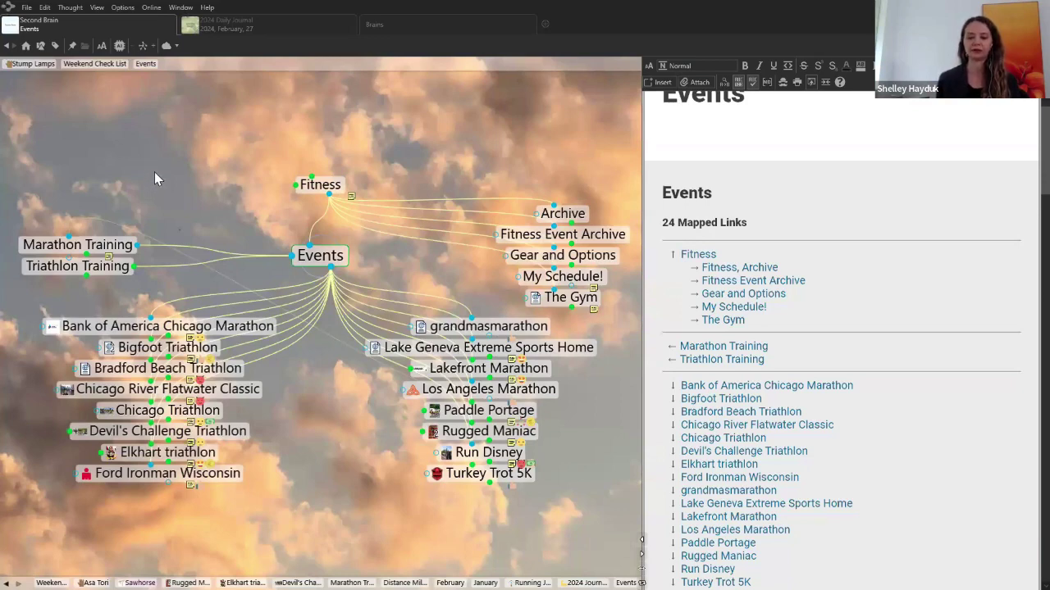
pyautogui.click(40, 46)
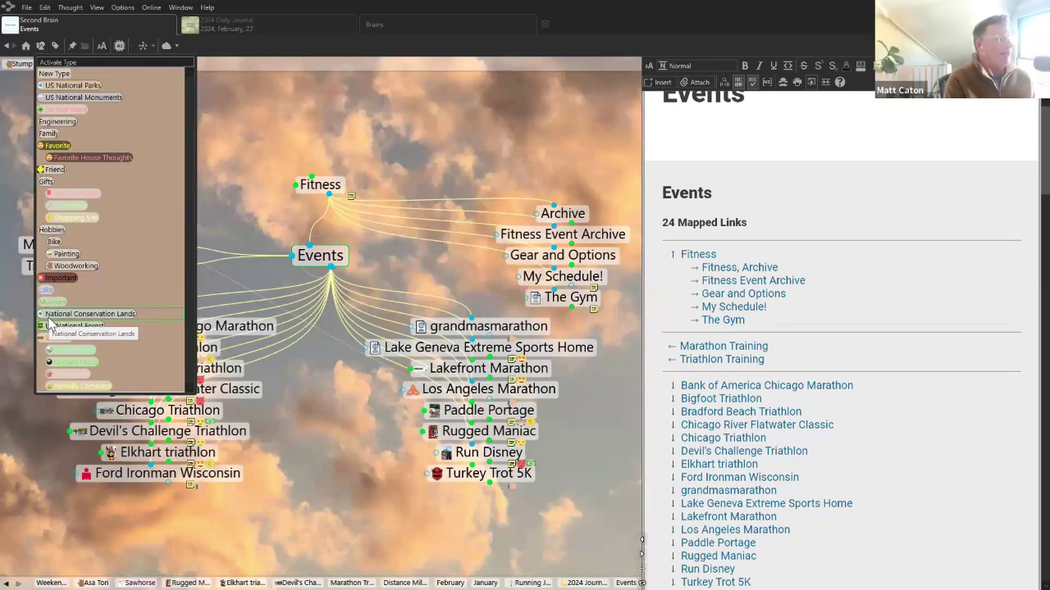
pyautogui.click(66, 256)
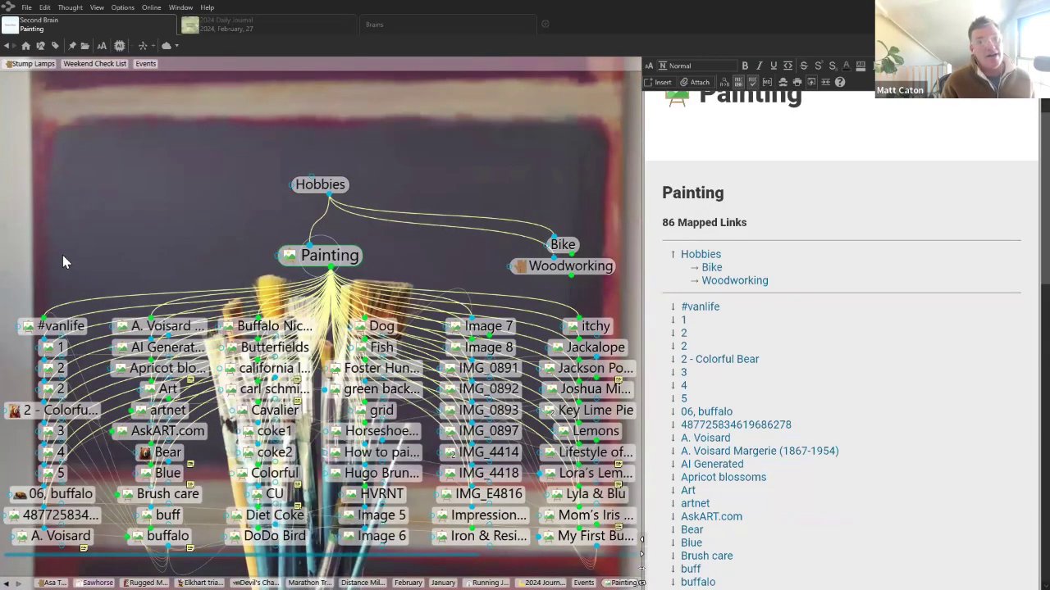
# Remove the dynamic wallpaper from the Painting thought and dismiss its name editor
pyautogui.rightClick(332, 258)
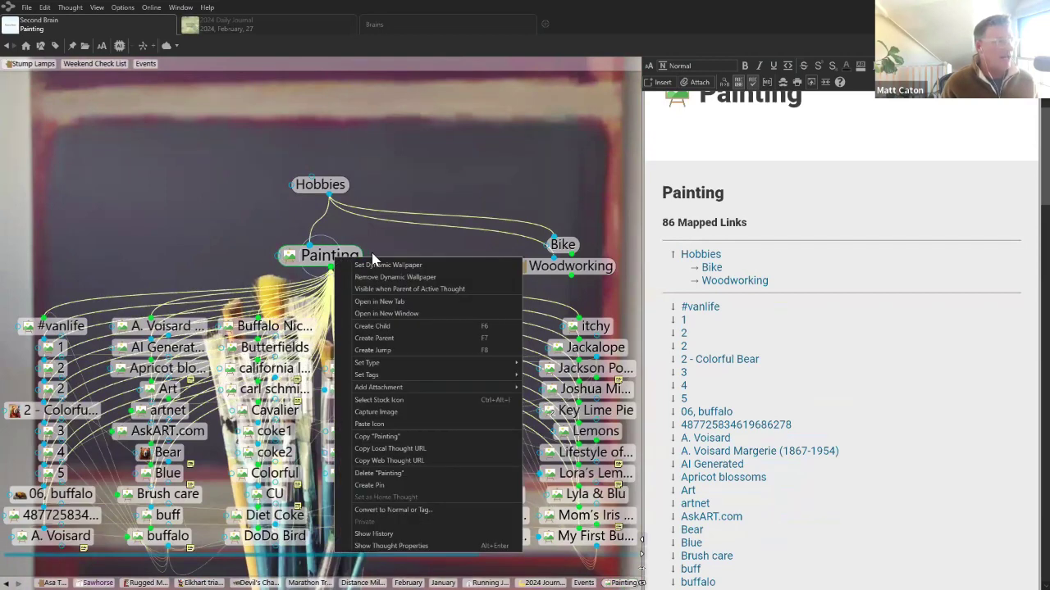
pyautogui.click(376, 277)
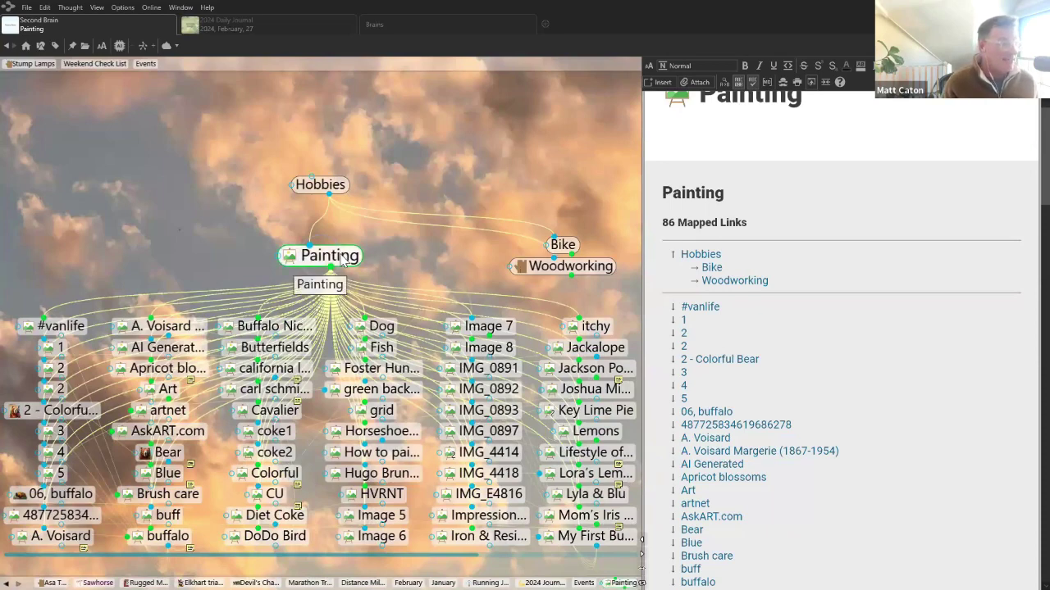
pyautogui.click(348, 256)
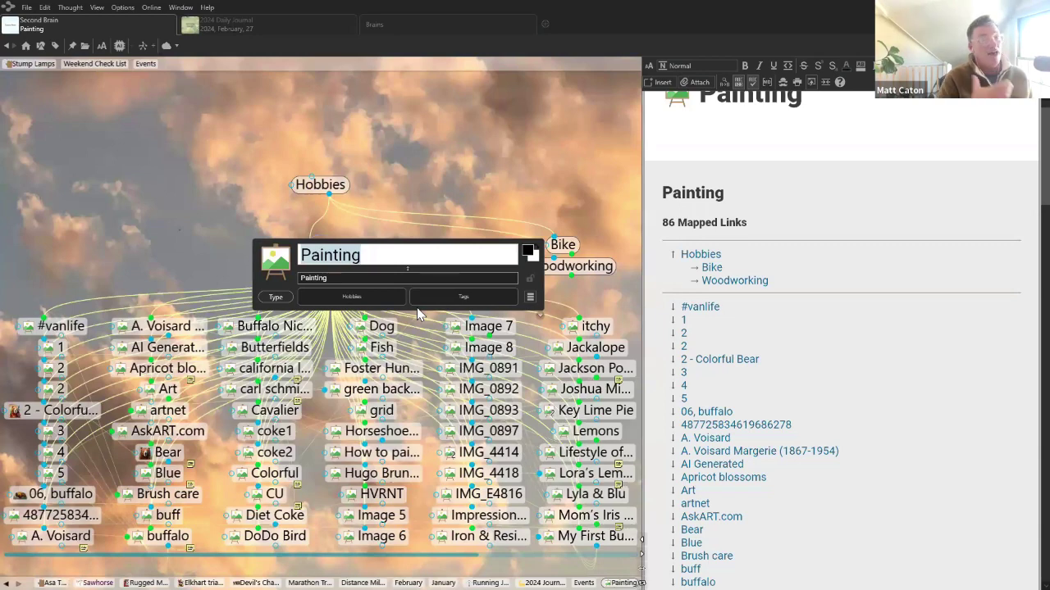
pyautogui.click(234, 197)
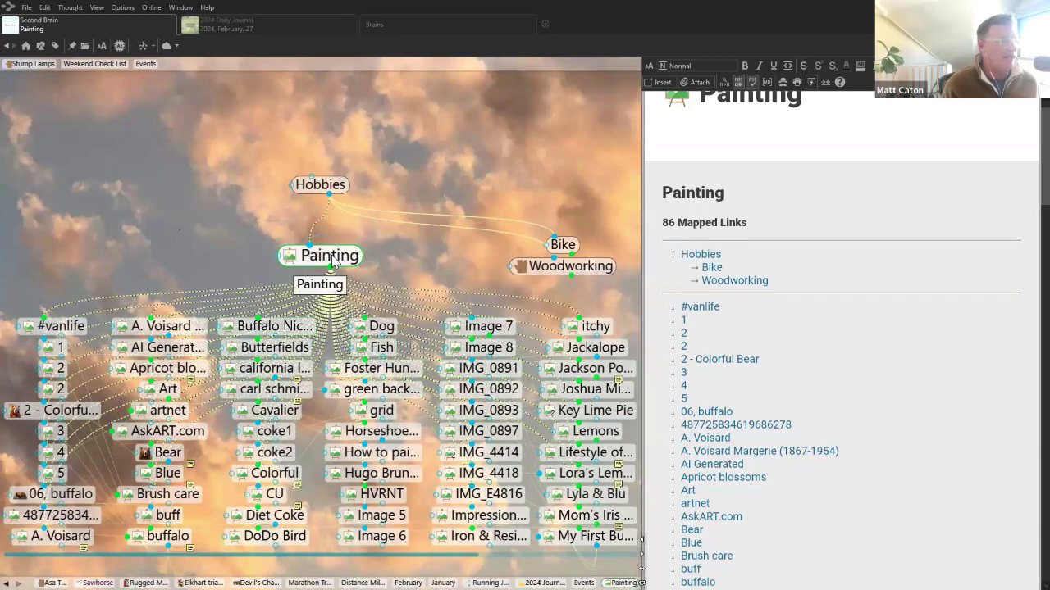
# Set the sunset image pexels-mudassir-ali-3812773.jpg as the dynamic wallpaper of the Painting thought
pyautogui.rightClick(332, 258)
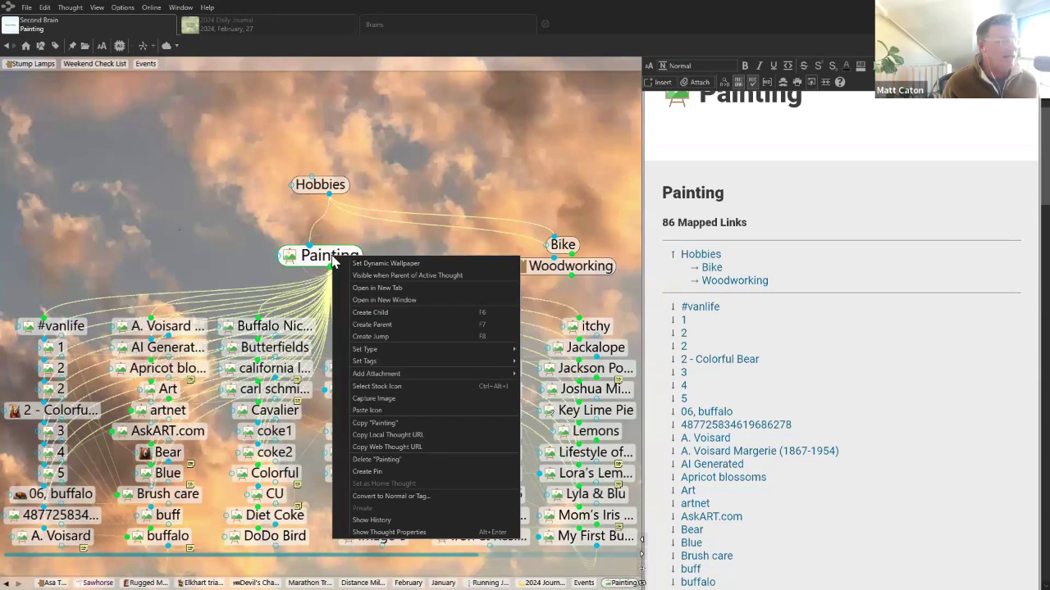
pyautogui.click(388, 265)
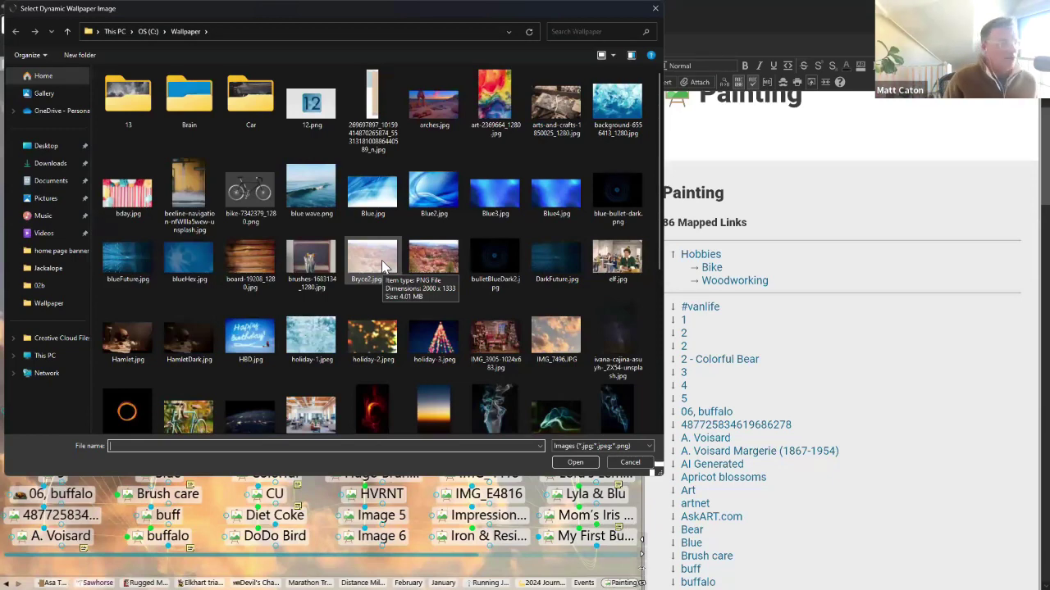
pyautogui.scroll(-3, 414, 279)
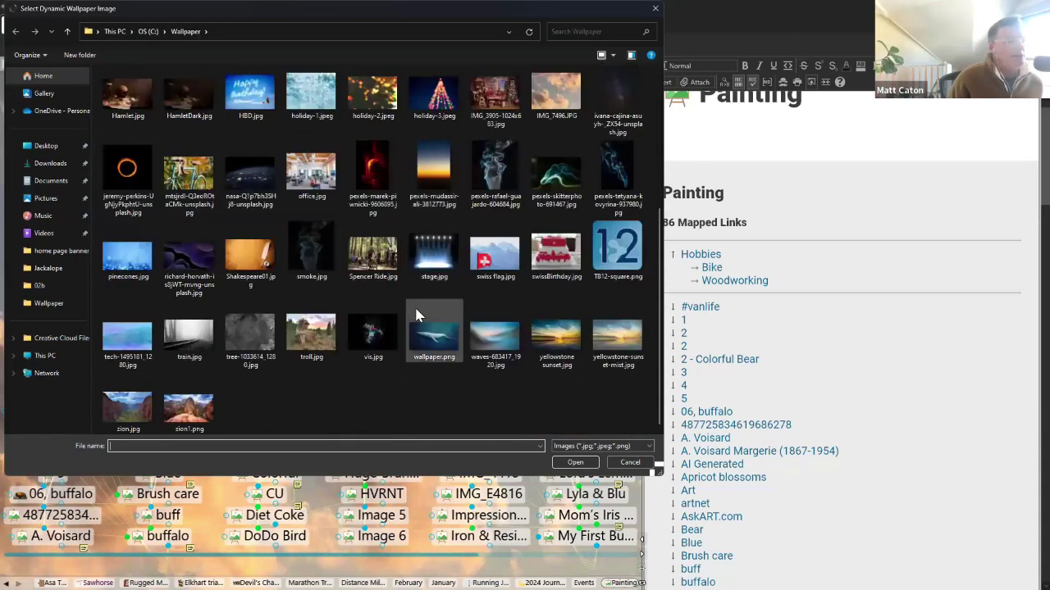
pyautogui.click(433, 171)
pyautogui.click(576, 464)
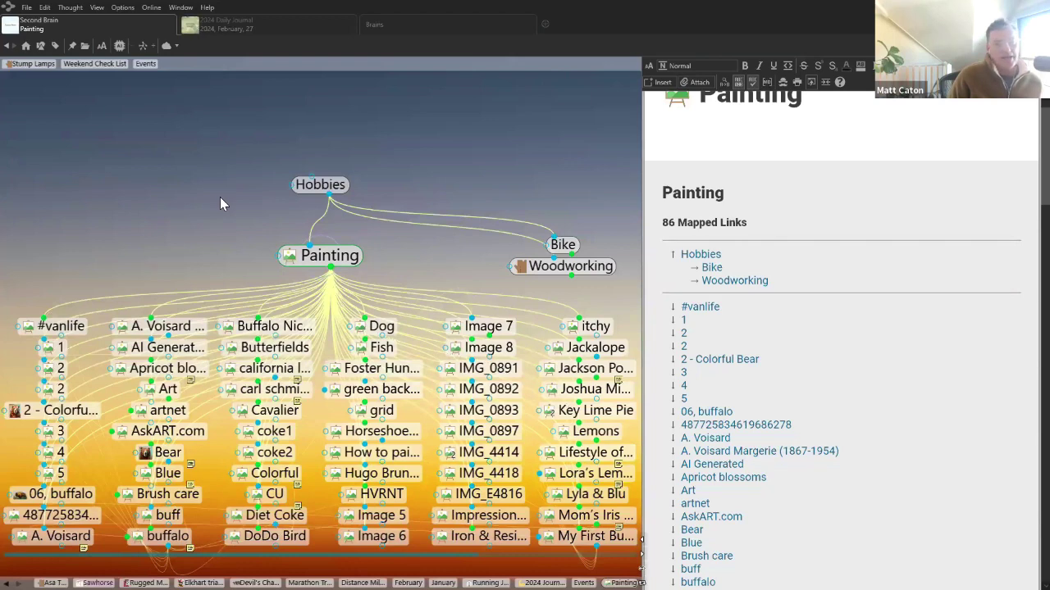
# Check the wallpaper selection and alignment options of the Clean Sky brain theme, then close the theme settings
pyautogui.rightClick(180, 160)
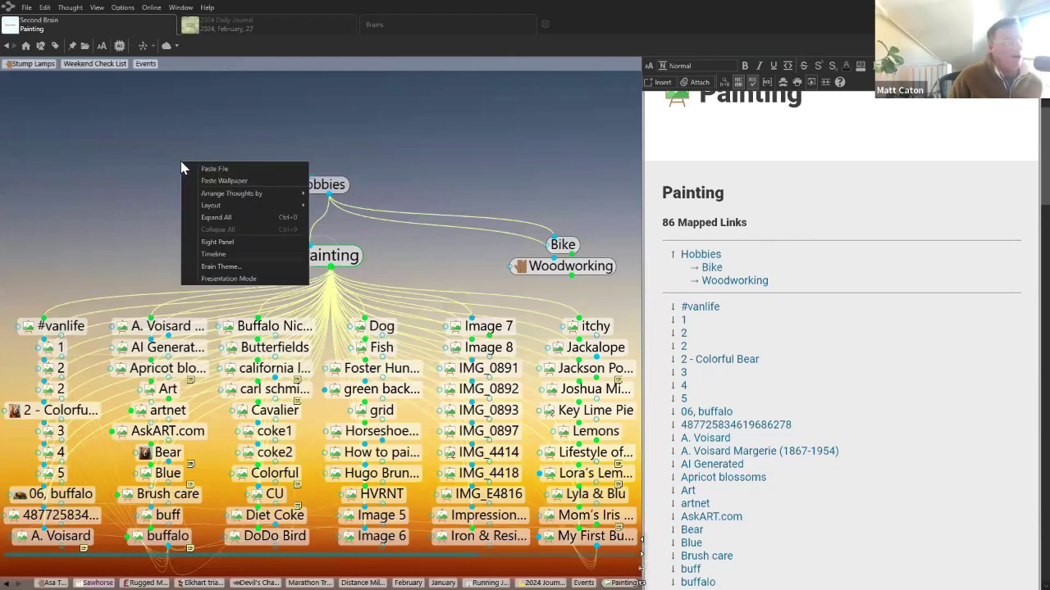
pyautogui.click(222, 268)
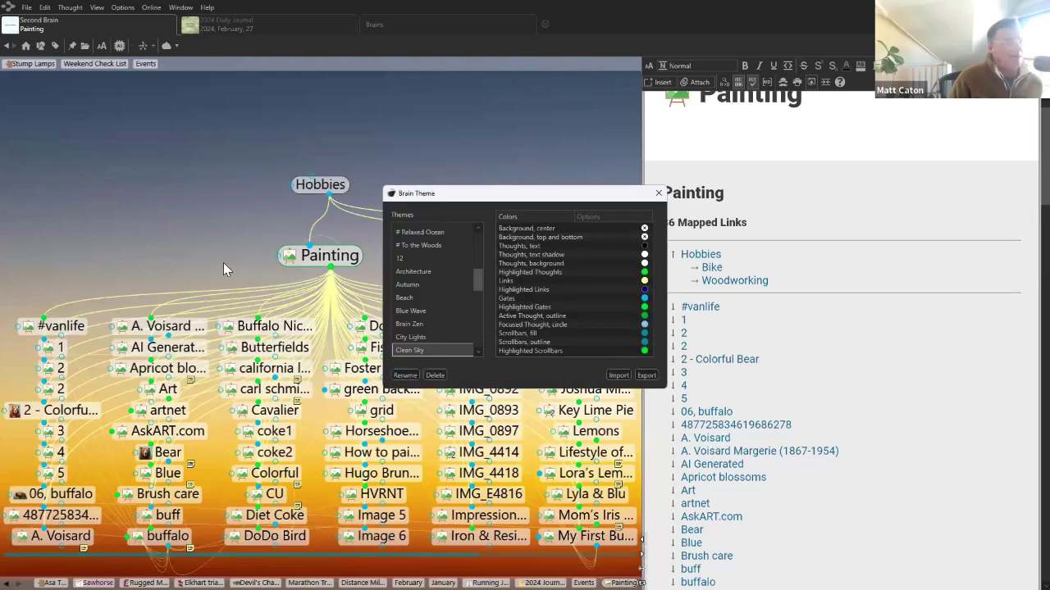
pyautogui.click(597, 213)
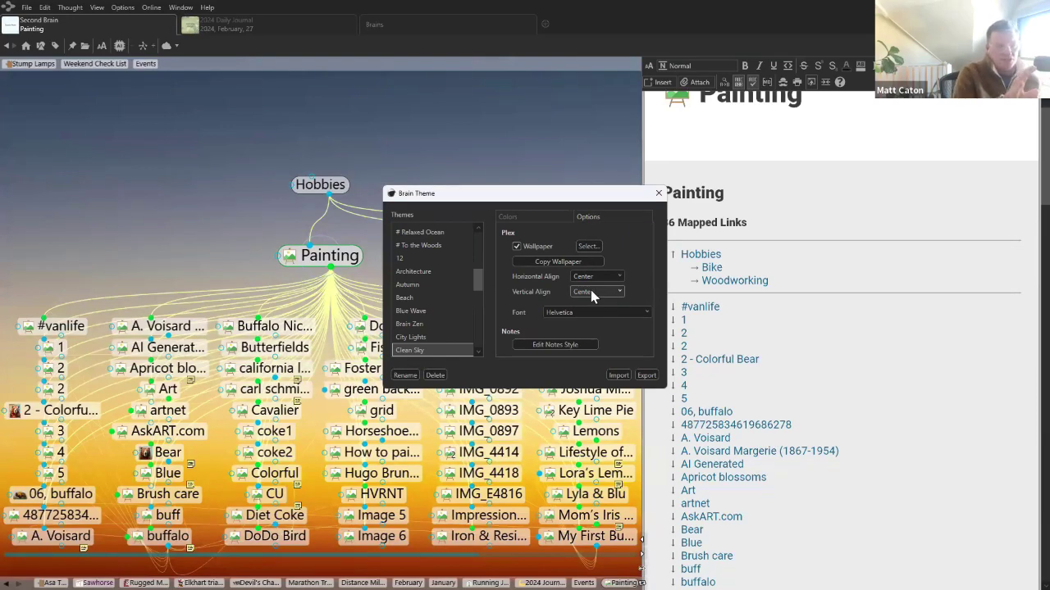
pyautogui.click(542, 120)
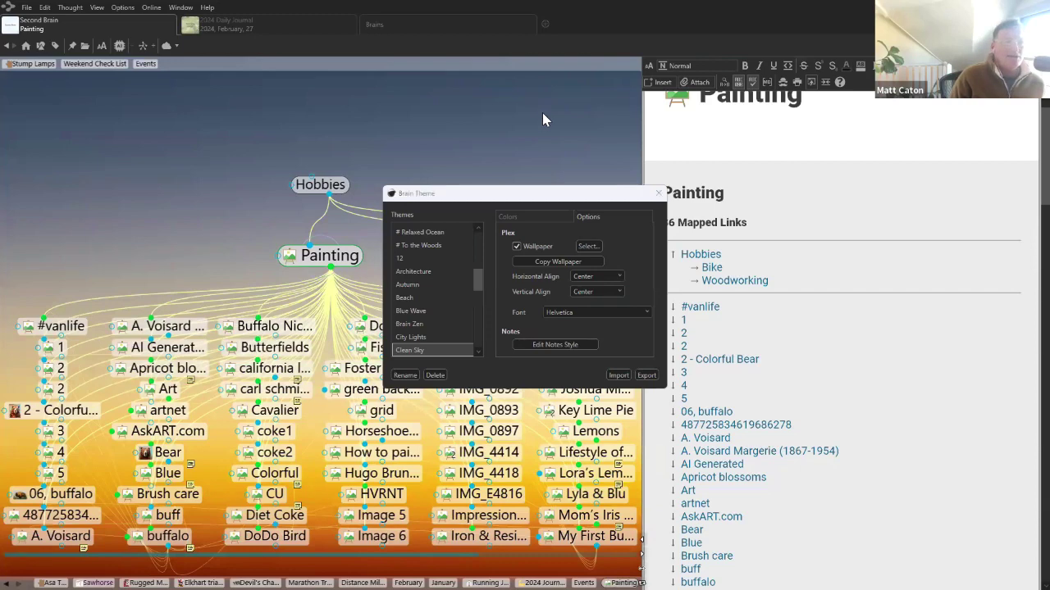
pyautogui.click(657, 193)
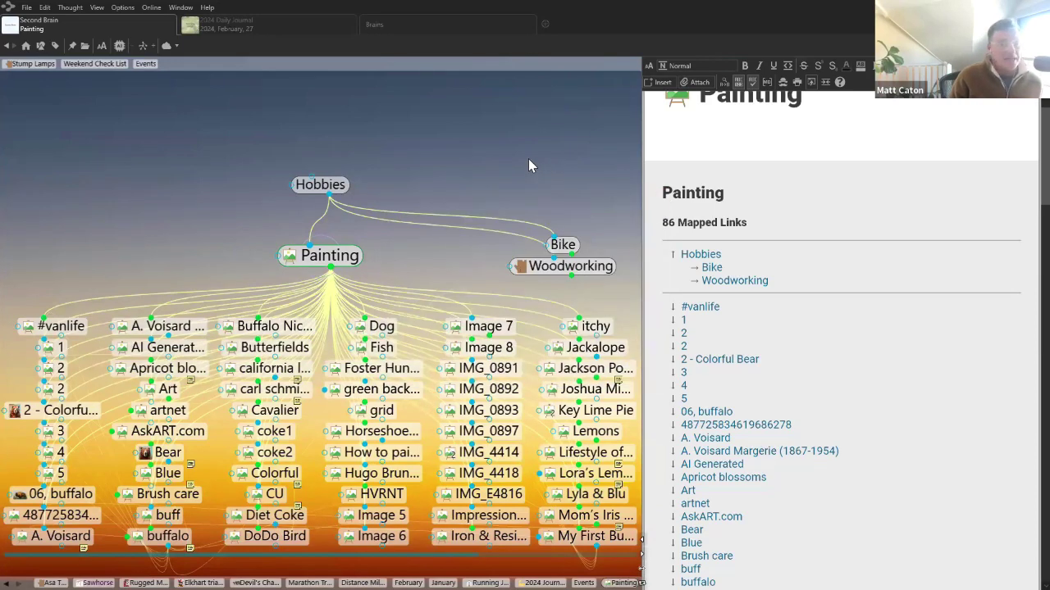
# Try background-6556413_1280.jpg as the dynamic wallpaper of the Painting thought
pyautogui.rightClick(343, 264)
pyautogui.click(387, 266)
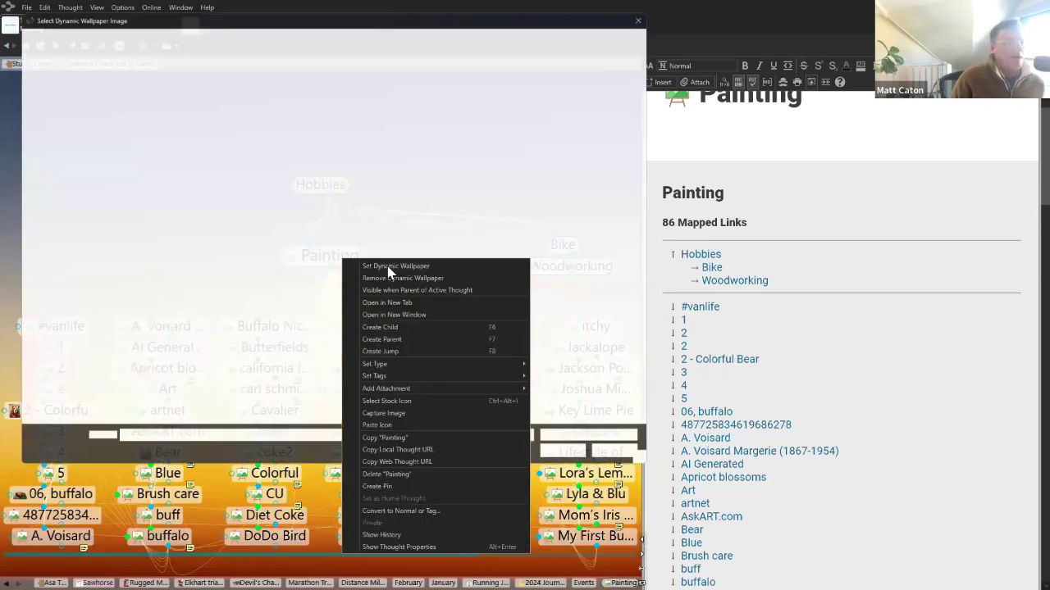
pyautogui.click(631, 107)
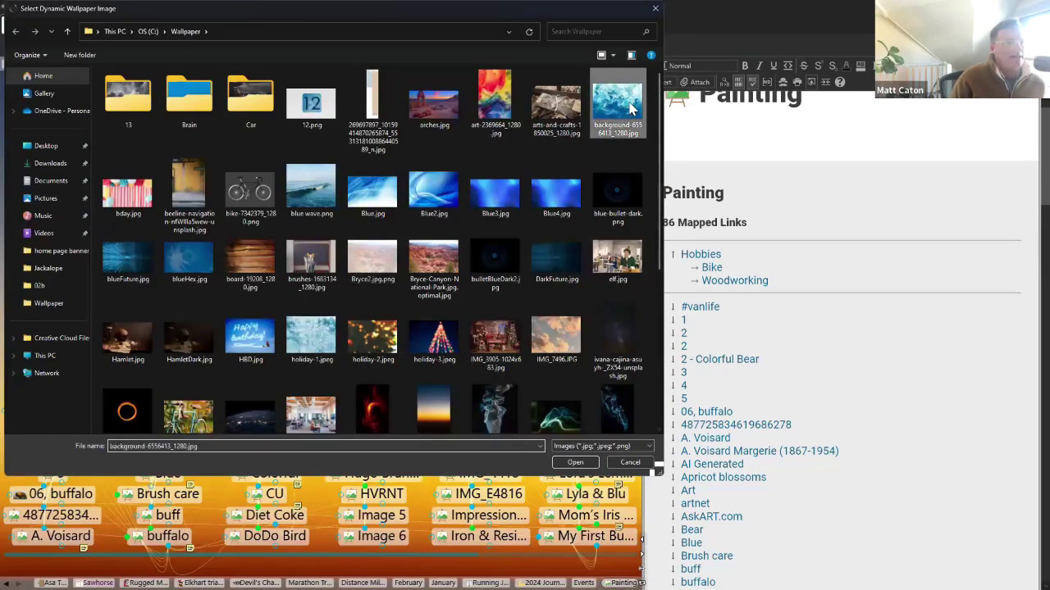
pyautogui.click(575, 463)
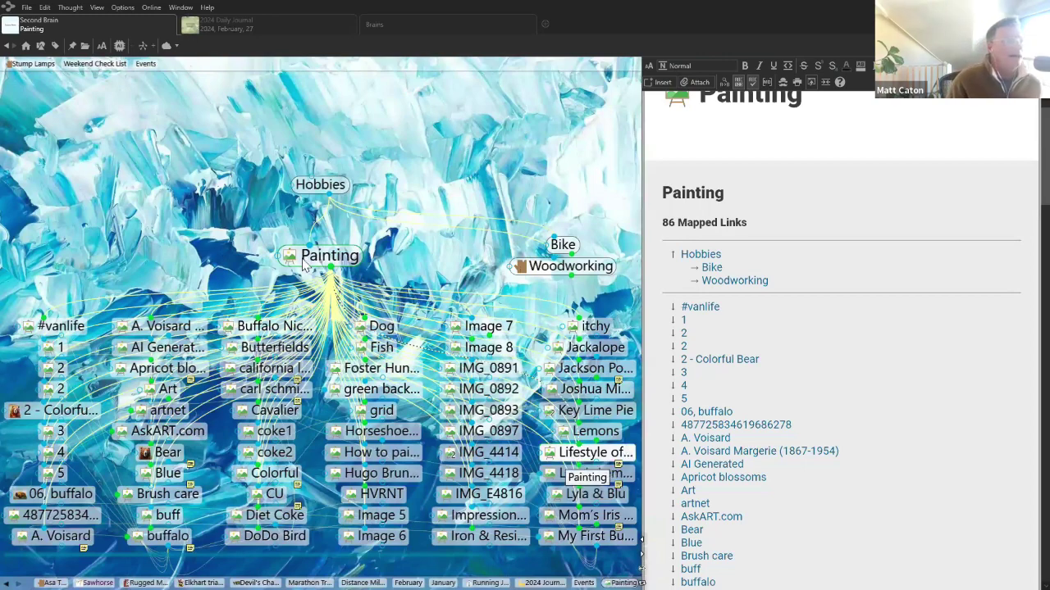
# Switch the Painting thought's dynamic wallpaper back to pexels-mudassir-ali-3812773.jpg
pyautogui.rightClick(327, 264)
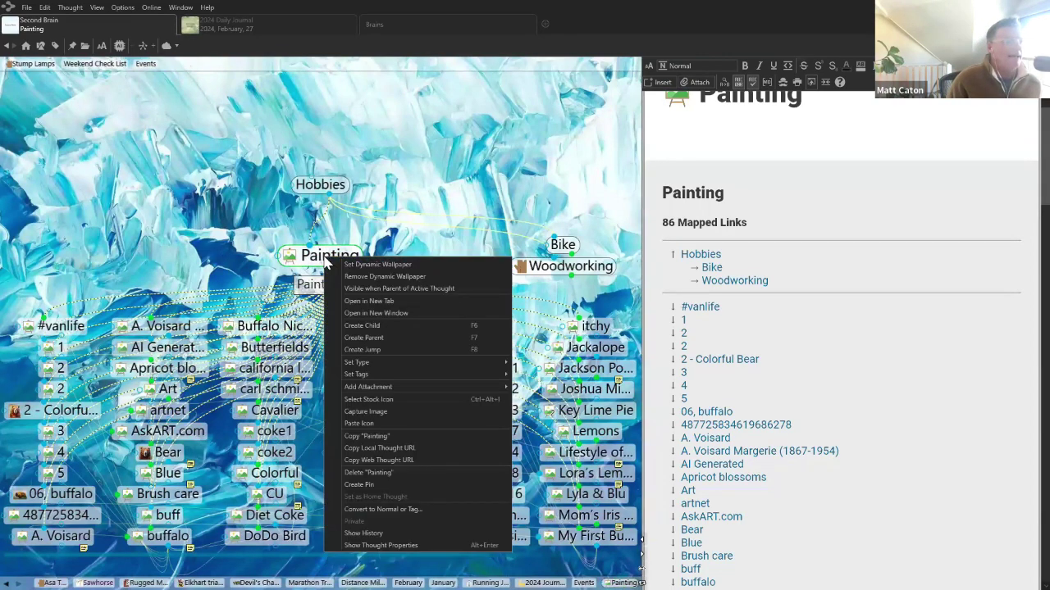
pyautogui.click(373, 266)
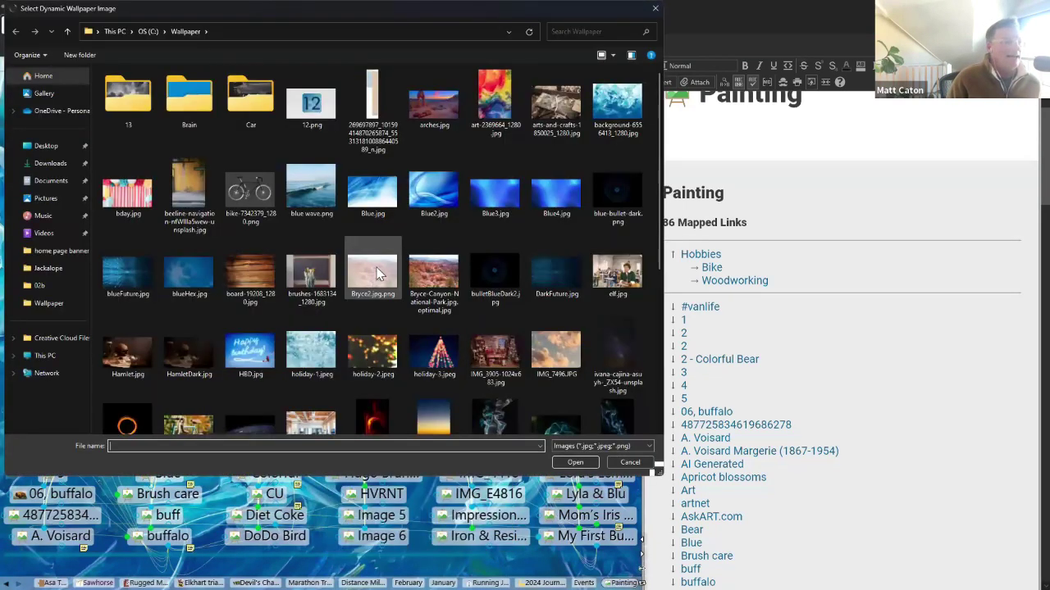
pyautogui.scroll(-3, 377, 274)
pyautogui.click(434, 173)
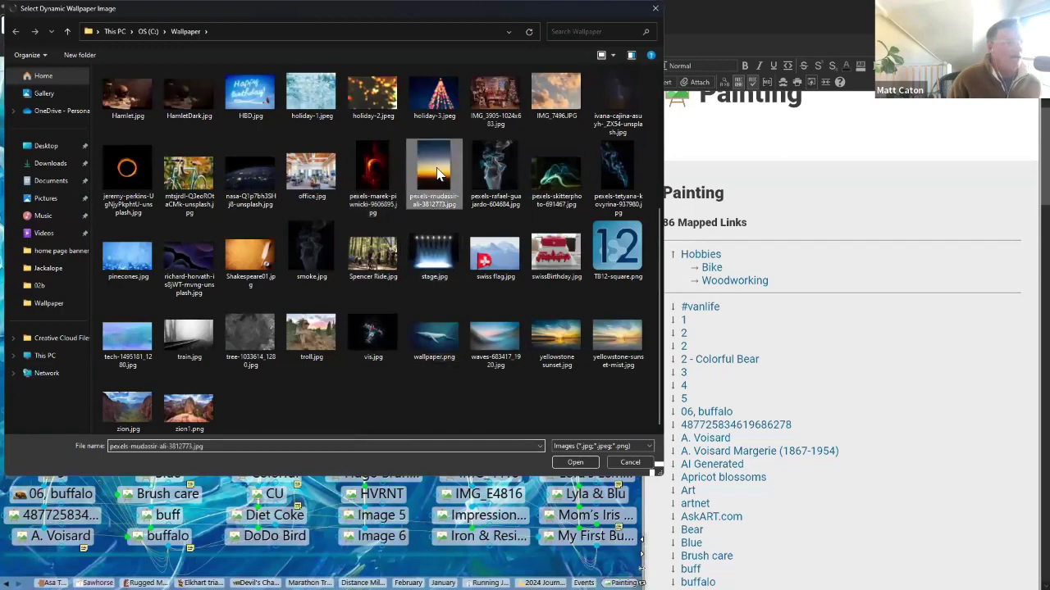
pyautogui.click(584, 463)
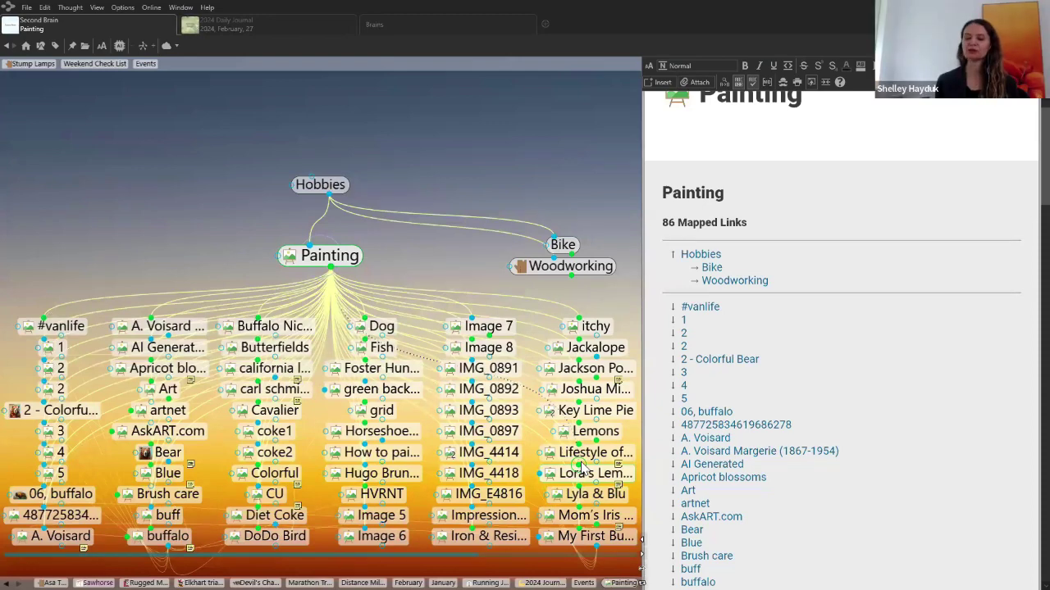
# Switch to the 2024 Daily Journal brain and go up from 2024, February to the 2024 thought
pyautogui.click(287, 34)
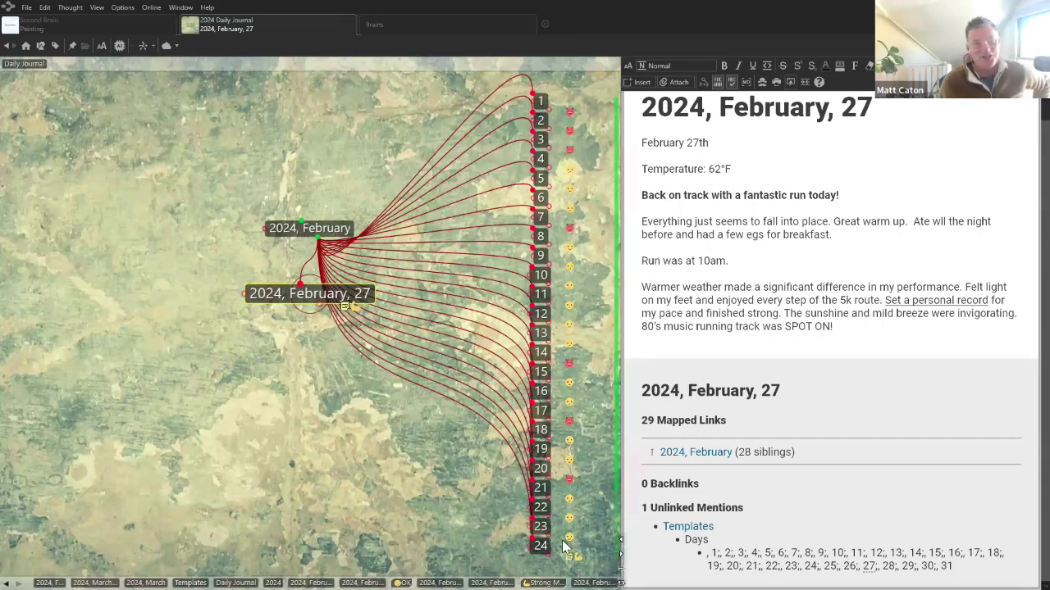
pyautogui.click(303, 232)
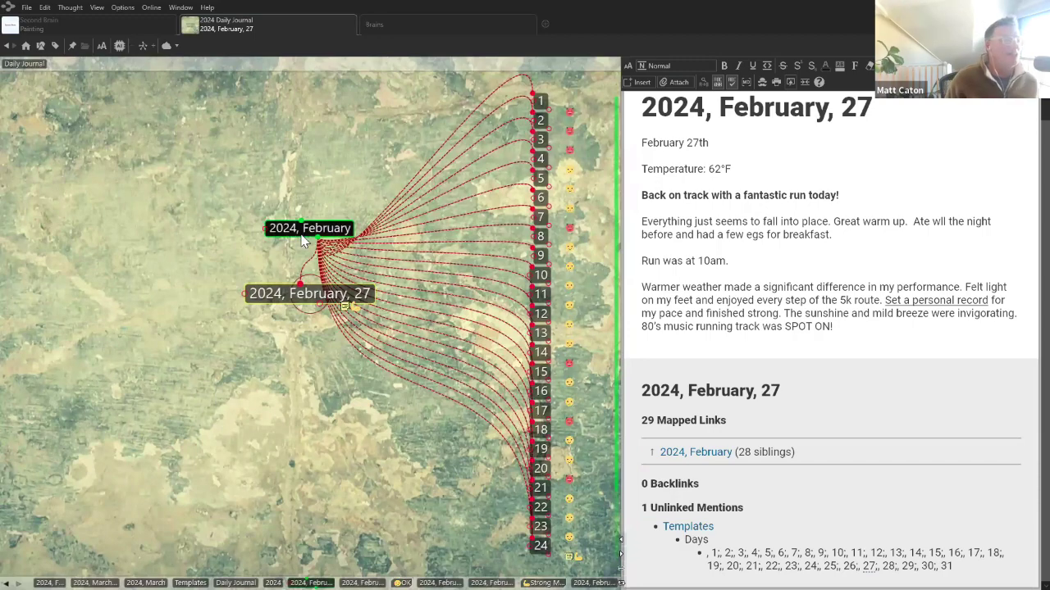
pyautogui.click(307, 230)
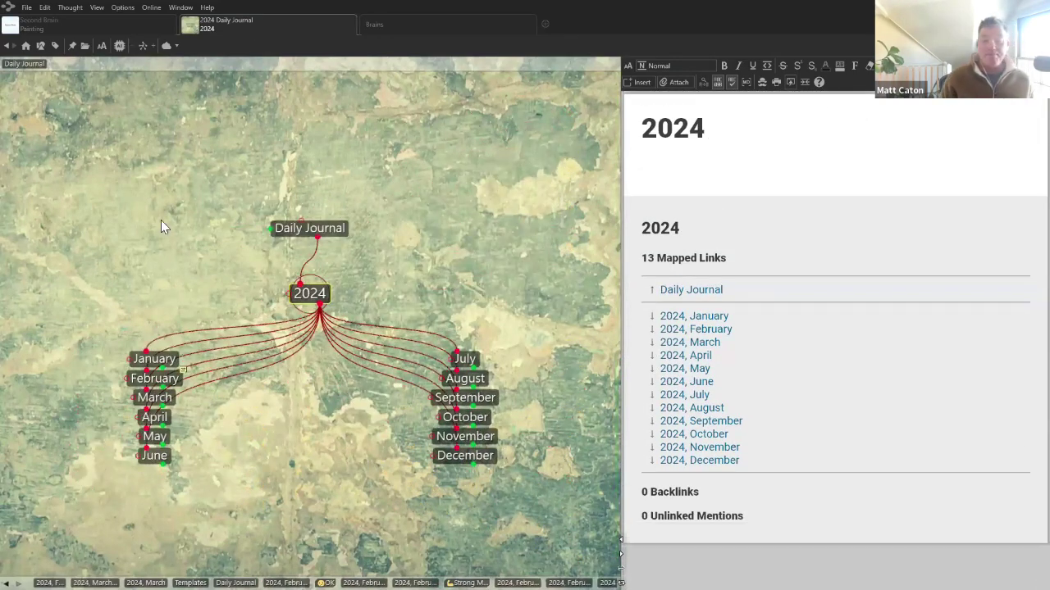
# Review the Brain Archive backup and import options, including creating a new brain or adding to the current one, then cancel the import
pyautogui.click(27, 9)
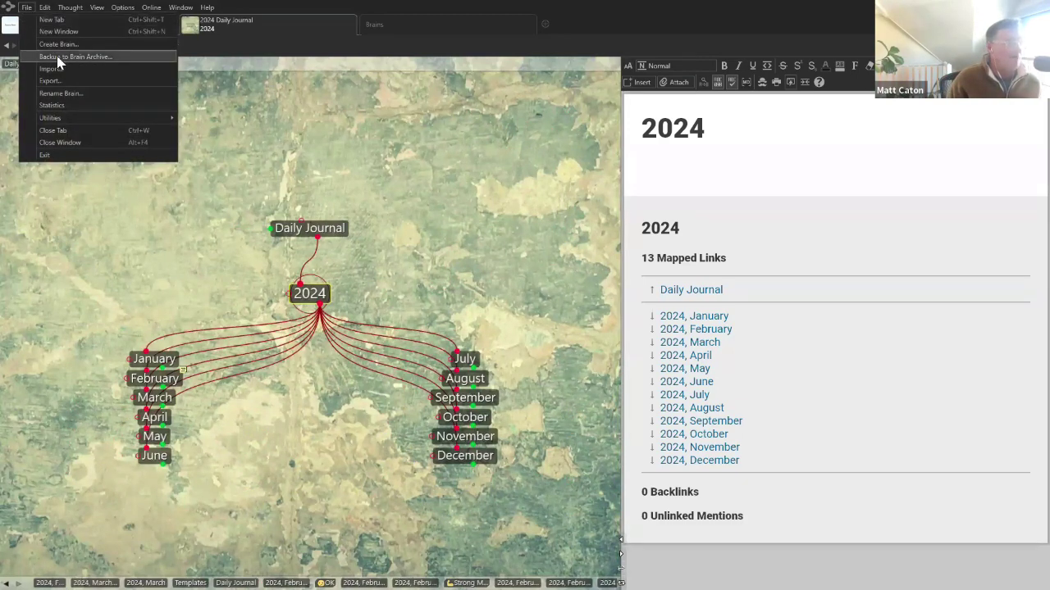
pyautogui.click(115, 285)
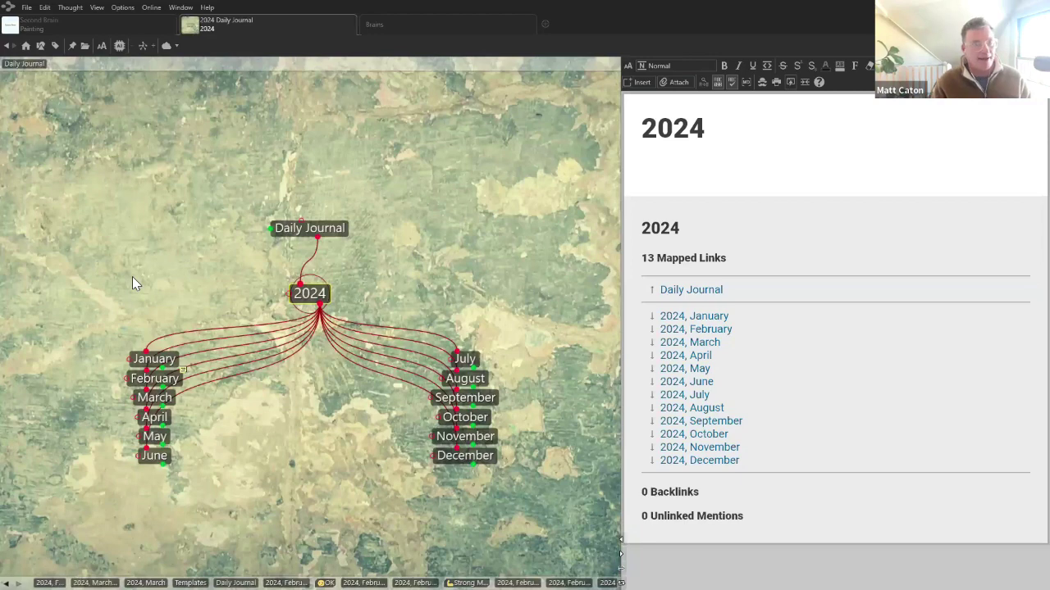
pyautogui.click(27, 8)
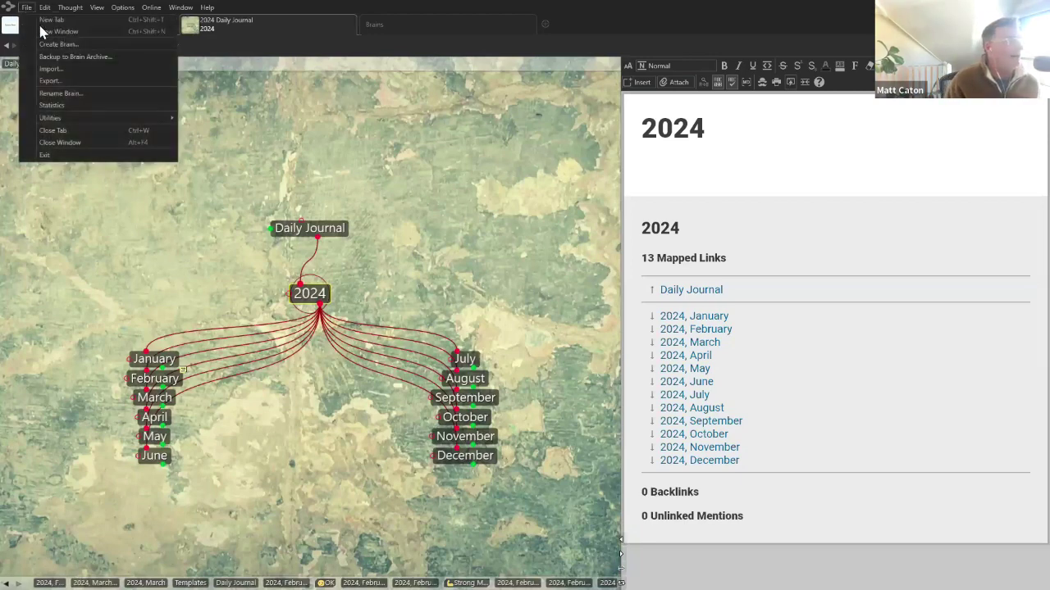
pyautogui.click(50, 70)
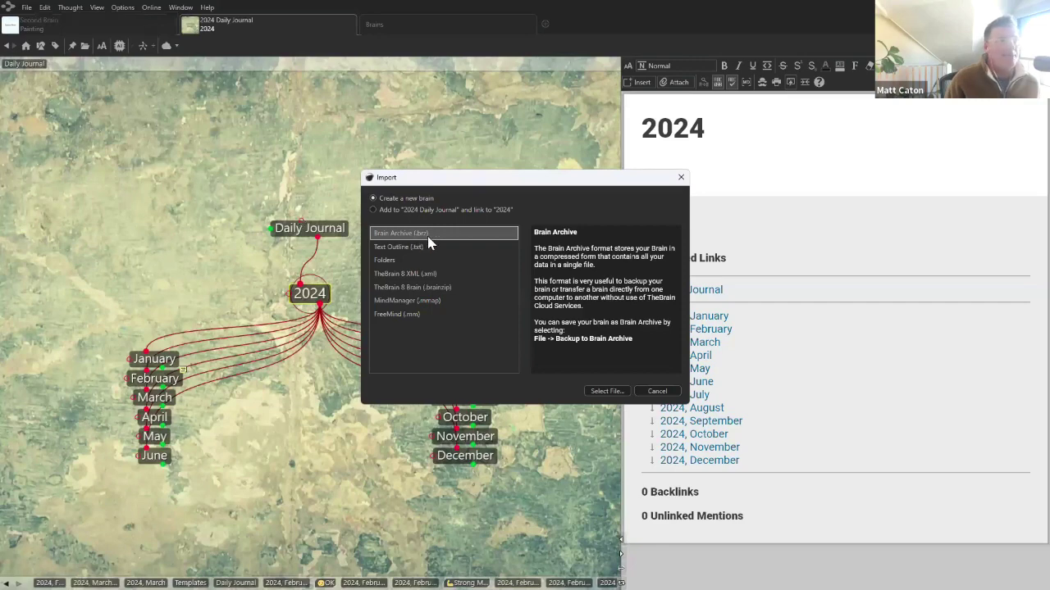
pyautogui.click(416, 210)
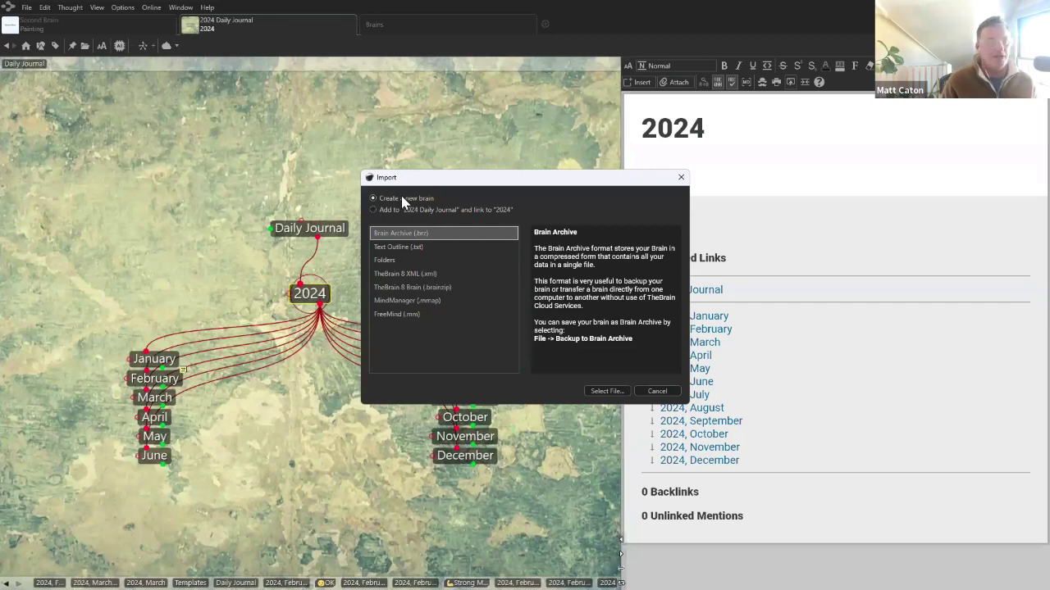
pyautogui.click(668, 392)
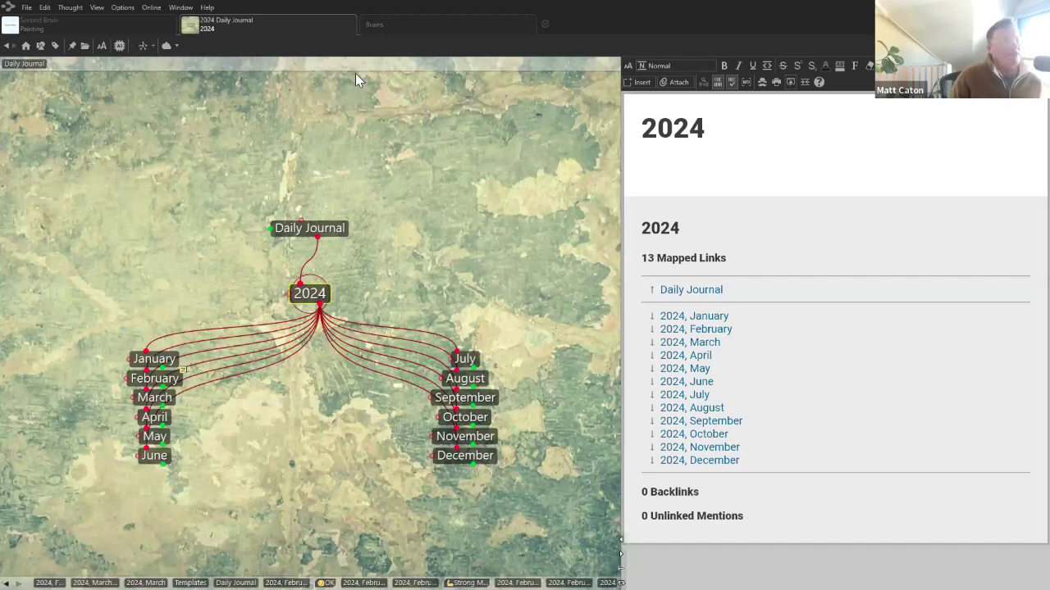
# Open the Templates thought linked to Daily Journal and read its notes on generating months and days
pyautogui.click(336, 229)
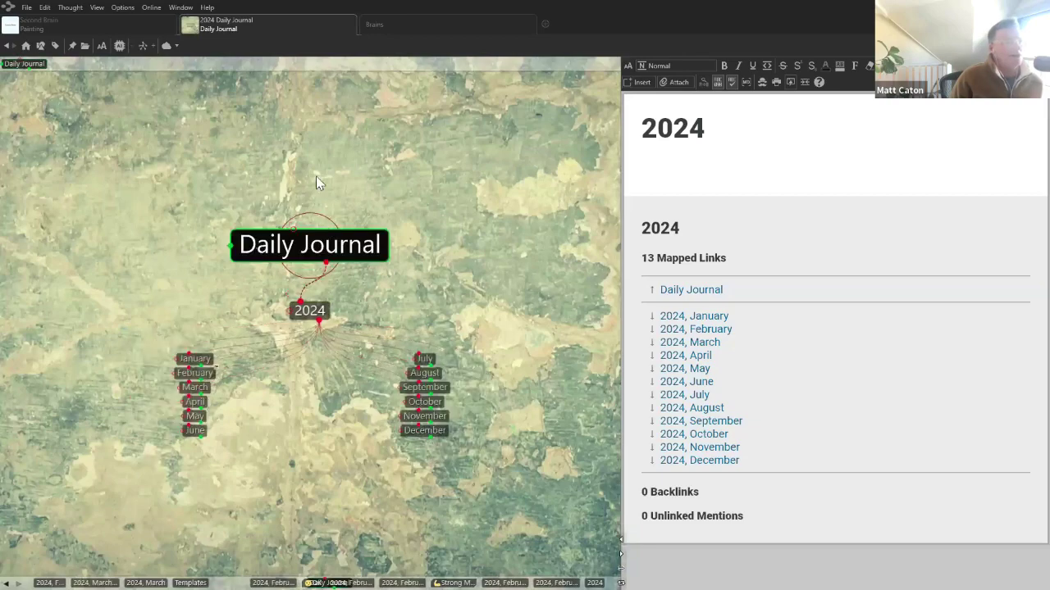
pyautogui.click(78, 294)
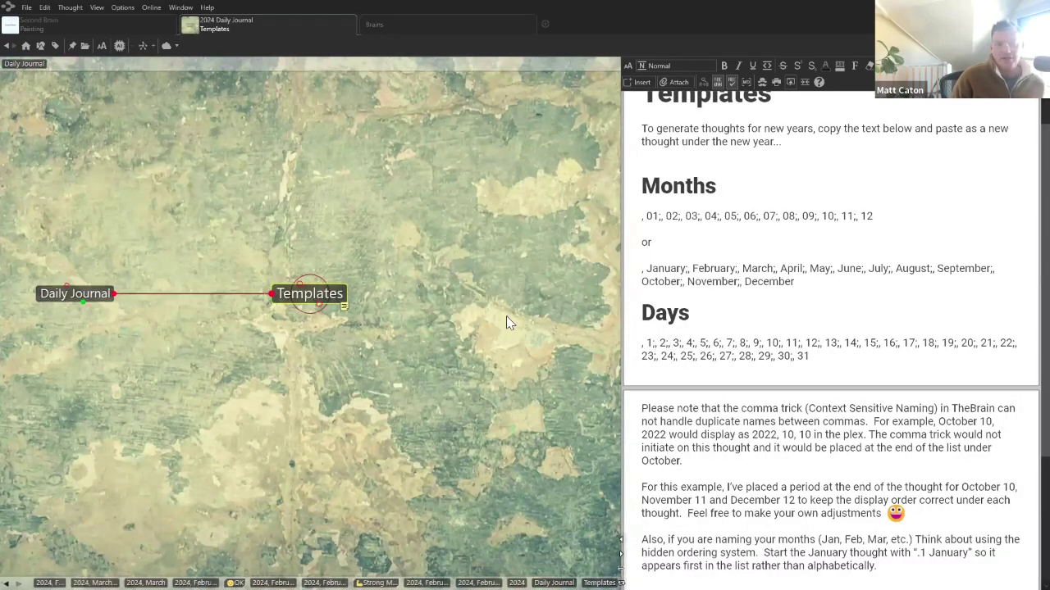
pyautogui.scroll(1, 817, 312)
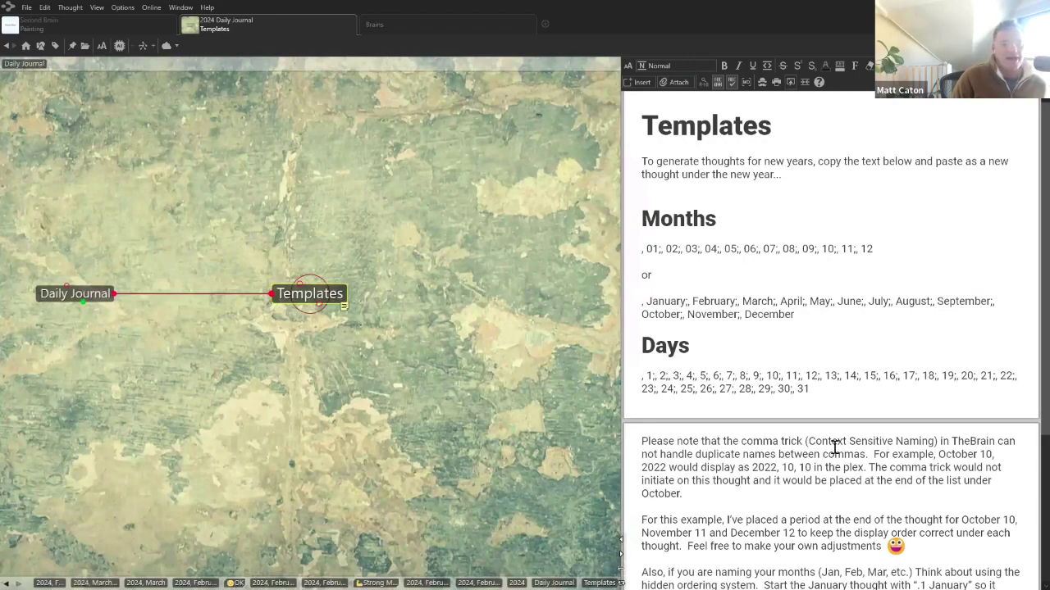
pyautogui.scroll(-3, 832, 443)
pyautogui.scroll(3, 833, 412)
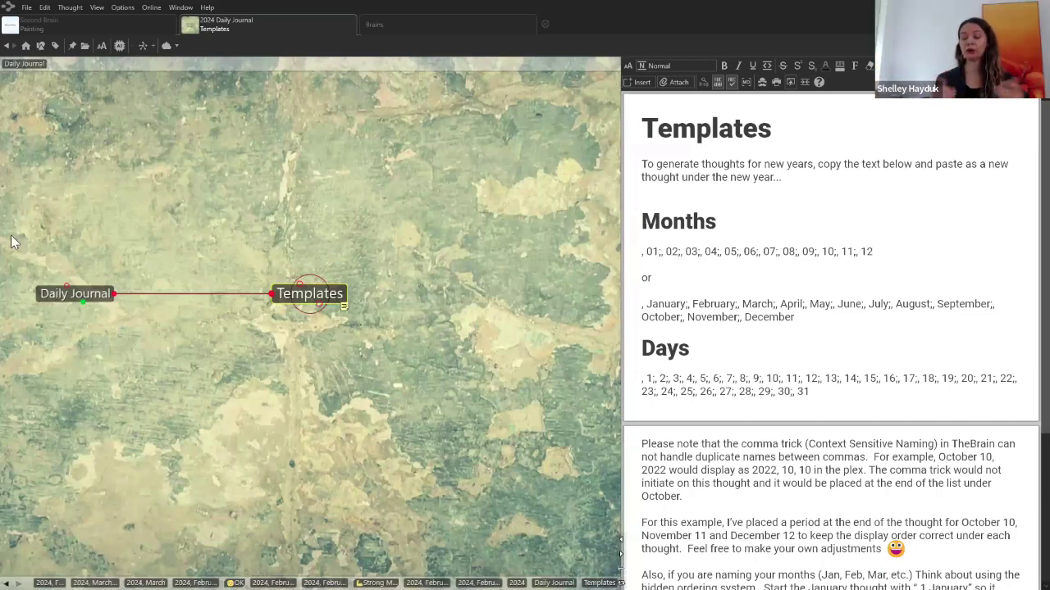
# Return to Daily Journal and activate the 2024 thought to view its months
pyautogui.click(82, 299)
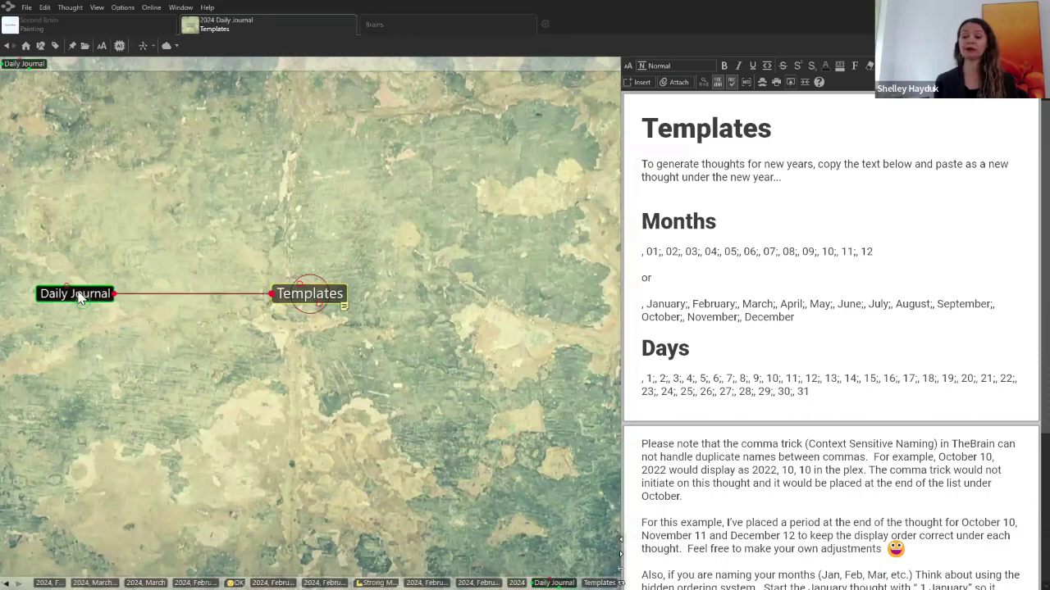
pyautogui.click(319, 361)
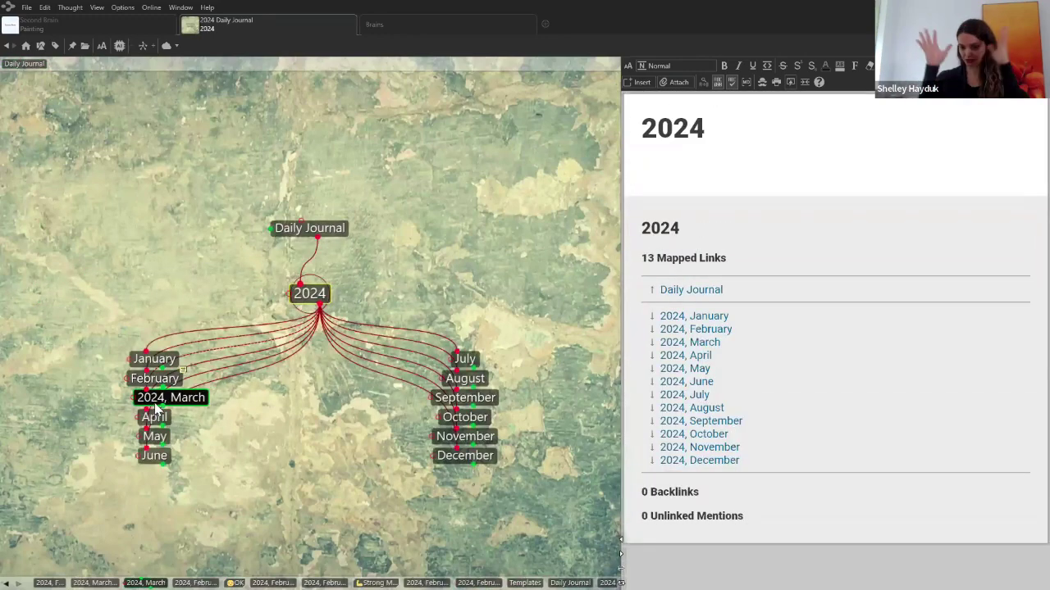
# Open the 2024, March thought and insert the current date and time into its notes
pyautogui.click(157, 401)
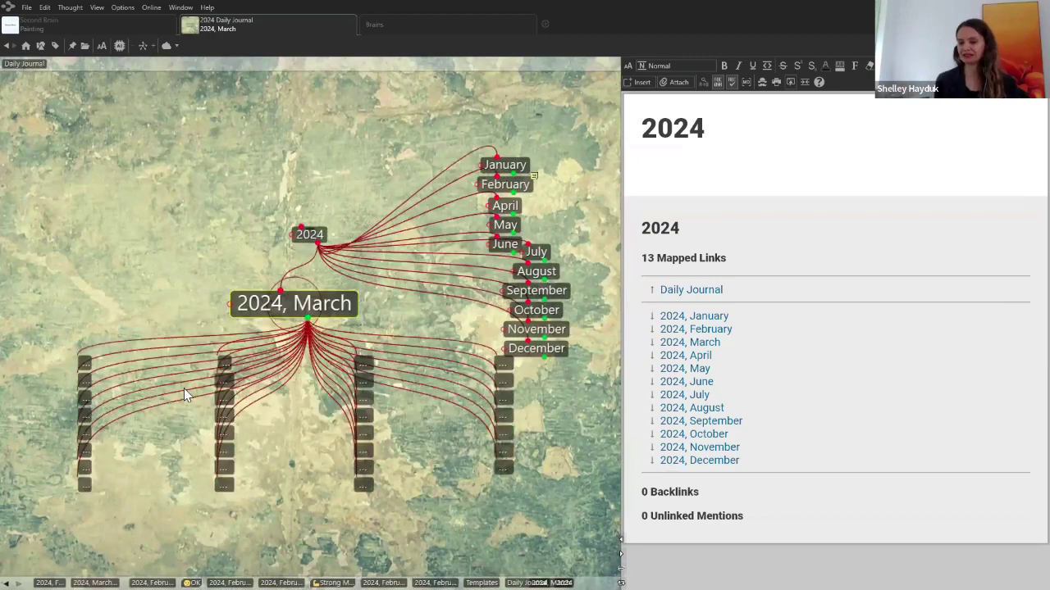
pyautogui.click(666, 171)
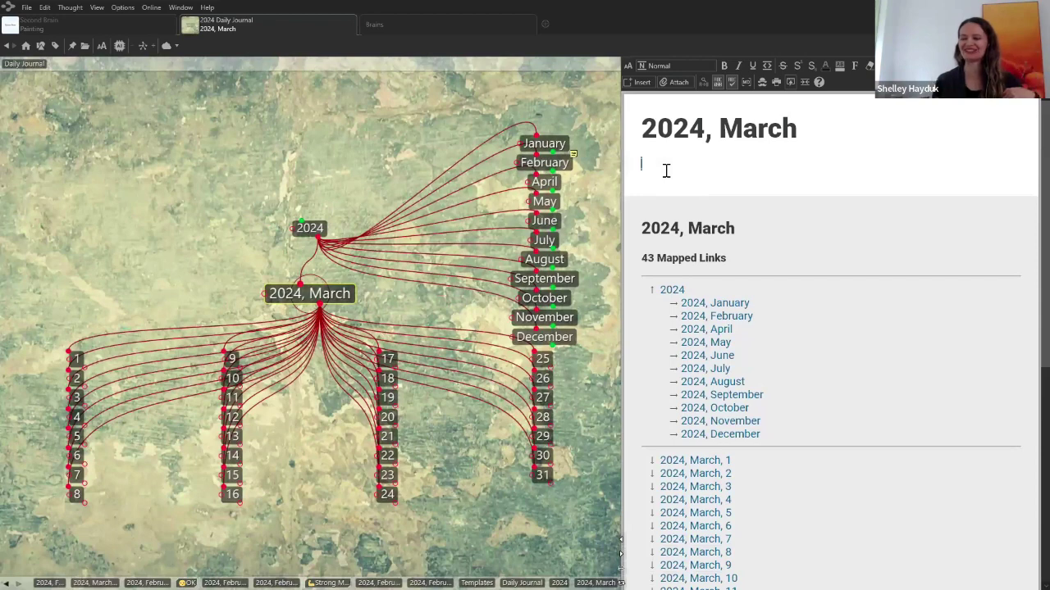
pyautogui.hotkey('ctrl', 'shift', 'd')
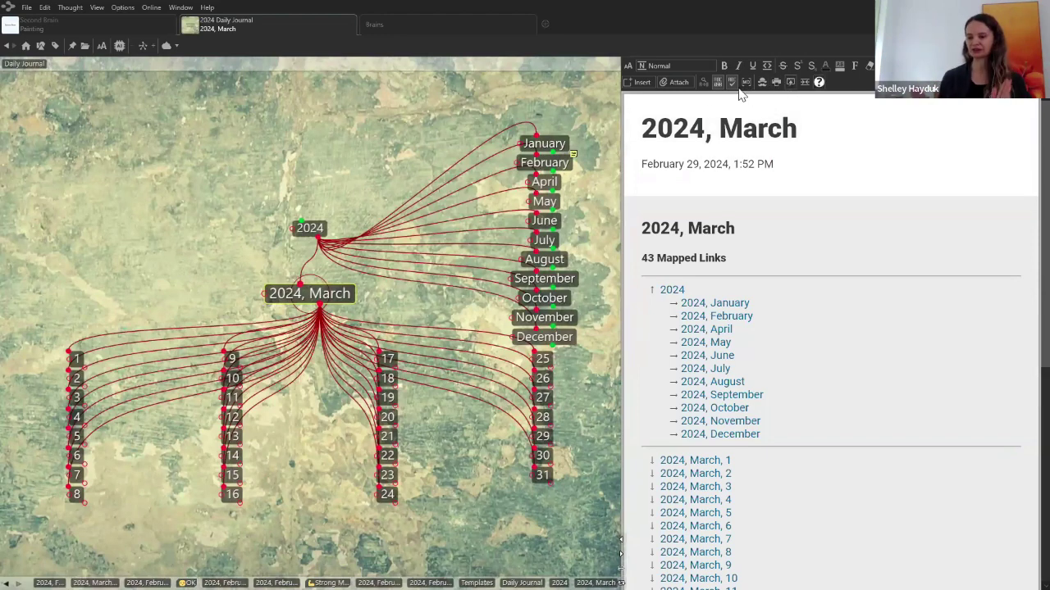
pyautogui.click(644, 81)
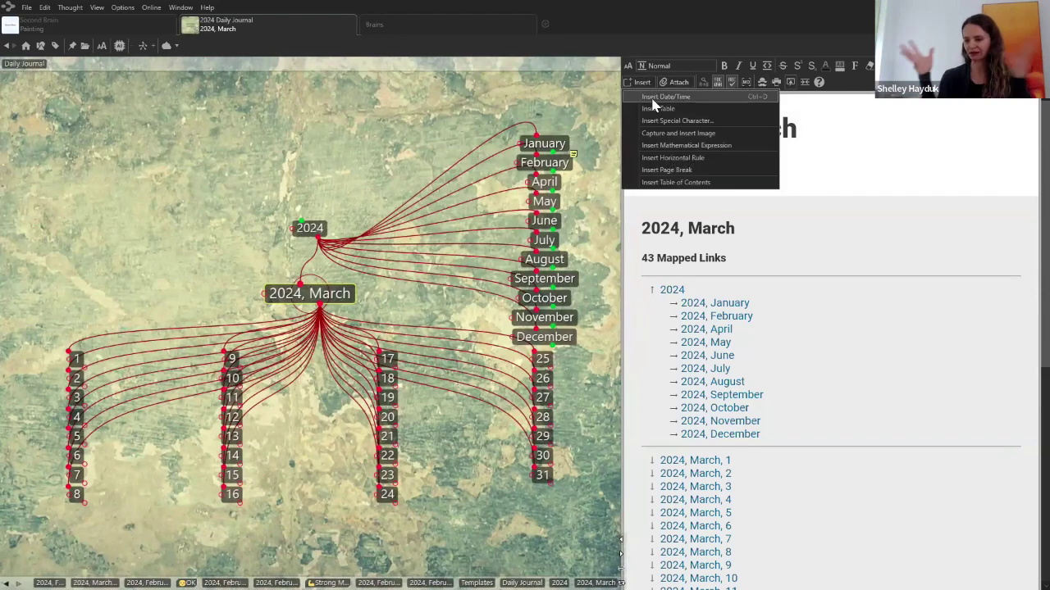
pyautogui.click(699, 96)
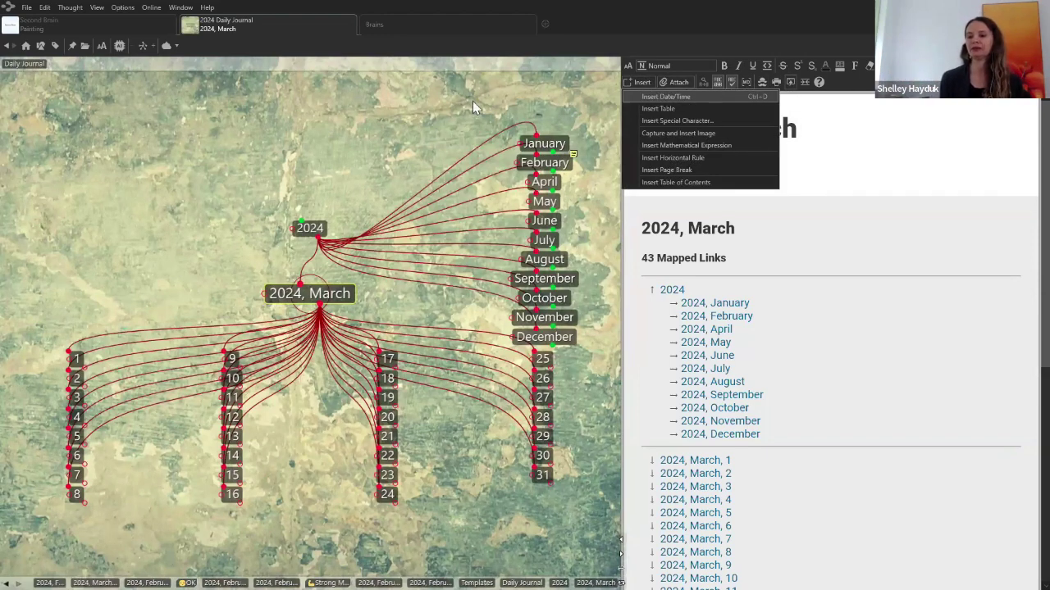
# Switch to the Second Brain
pyautogui.click(106, 27)
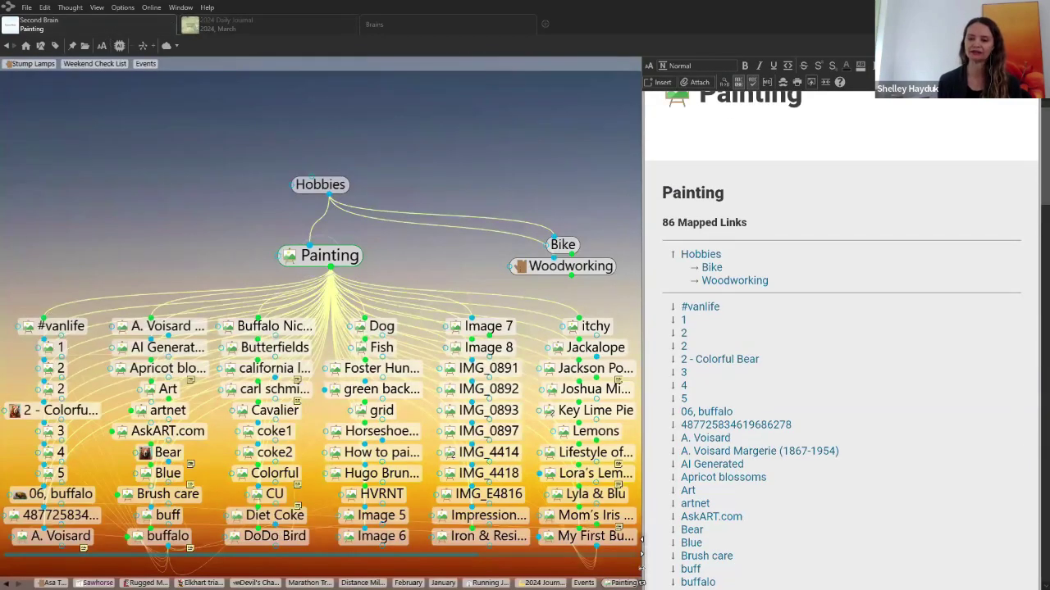
pyautogui.write('asi')
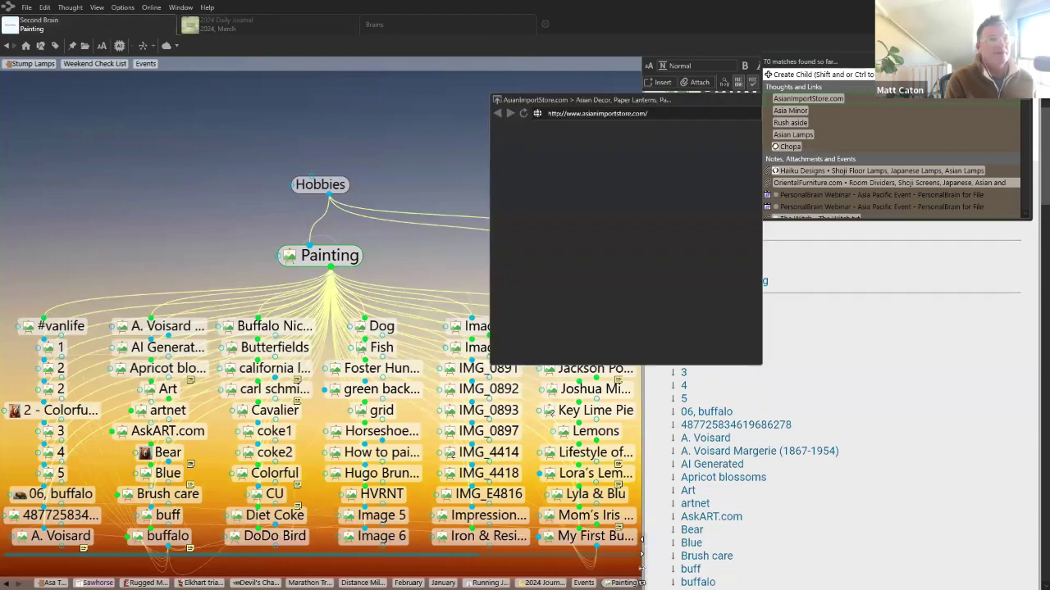
pyautogui.press('BackSpace')
pyautogui.press('BackSpace')
pyautogui.press('BackSpace')
pyautogui.write('jour')
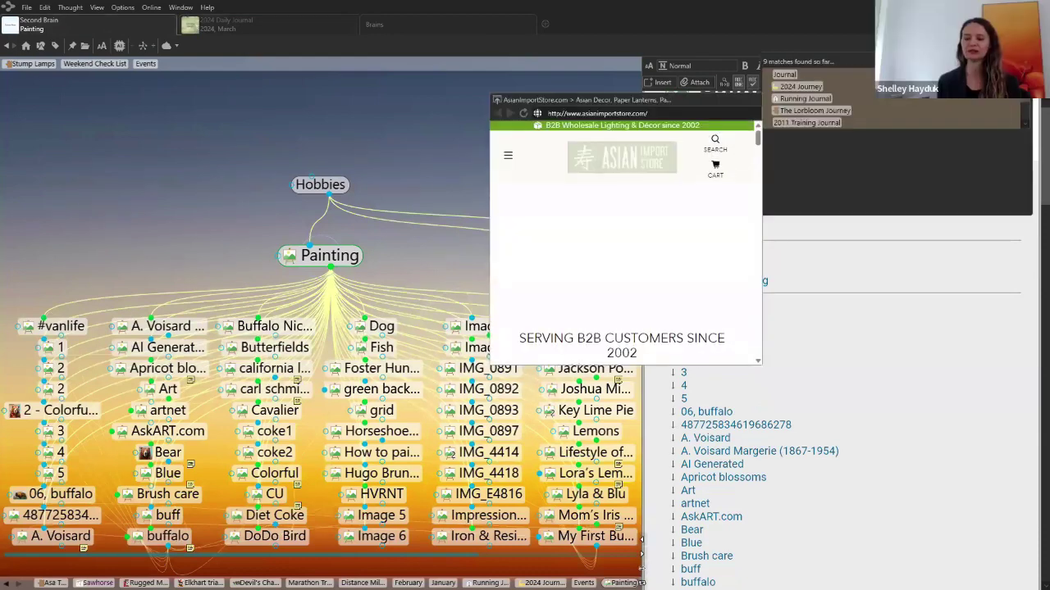
pyautogui.write('ney')
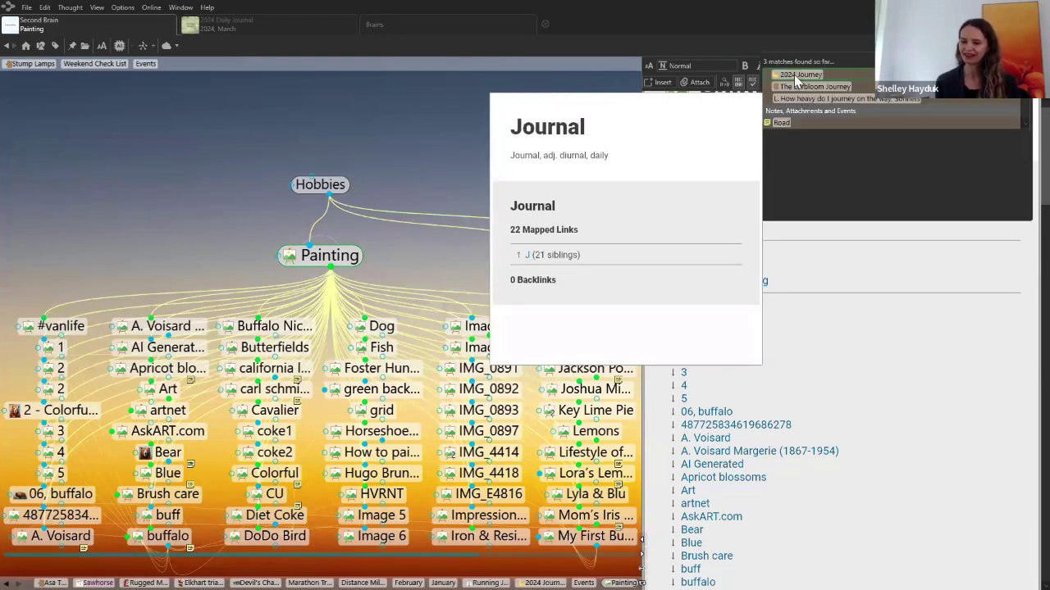
pyautogui.press('Return')
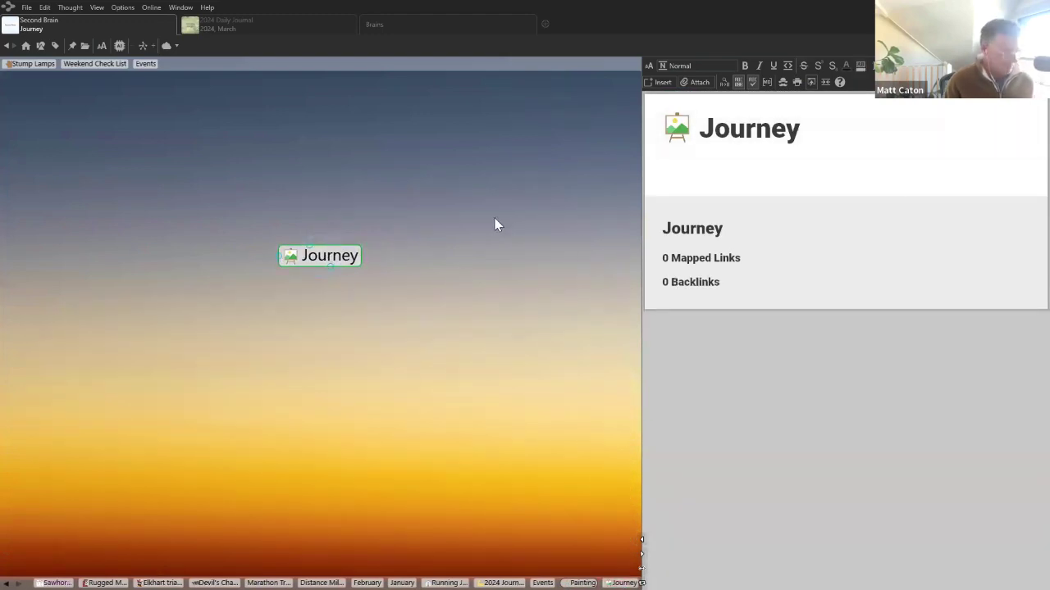
pyautogui.hotkey('ctrl', 'z')
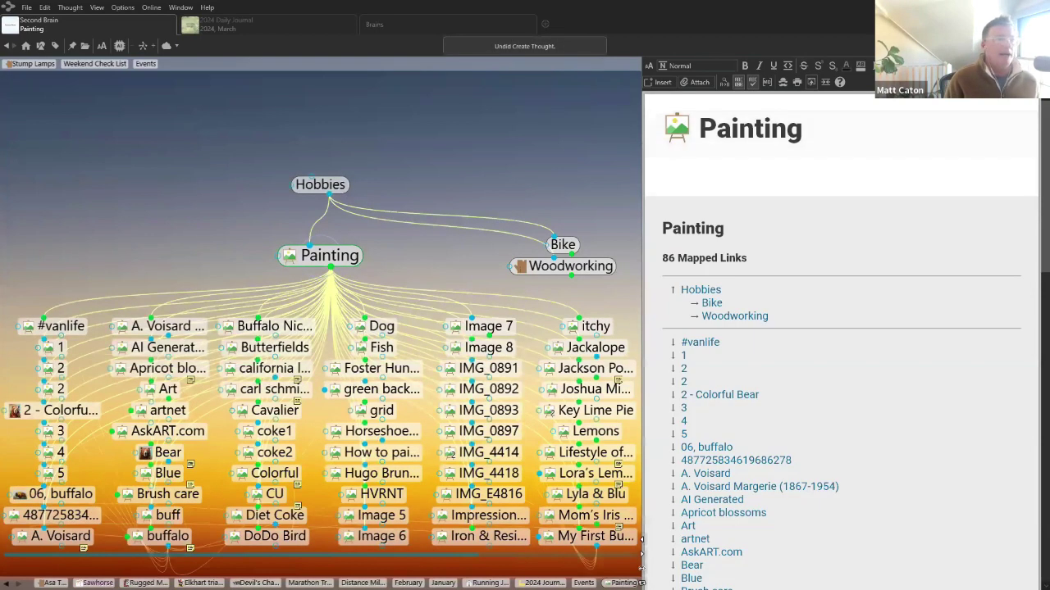
# Search for the 2024 Journey thought, activate it and go down to its Running Journal
pyautogui.write('Jo')
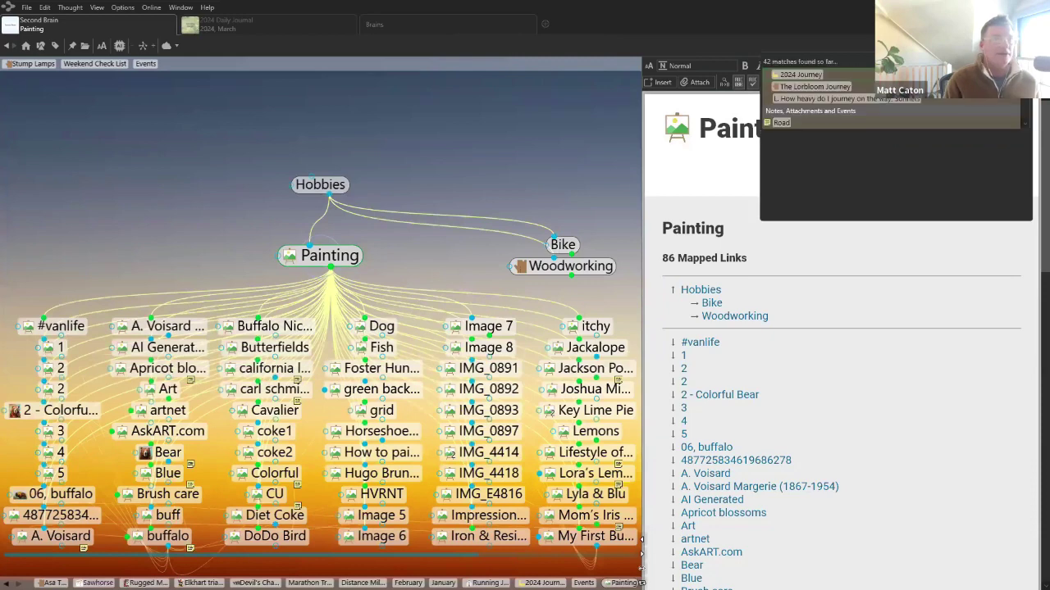
pyautogui.moveTo(800, 102)
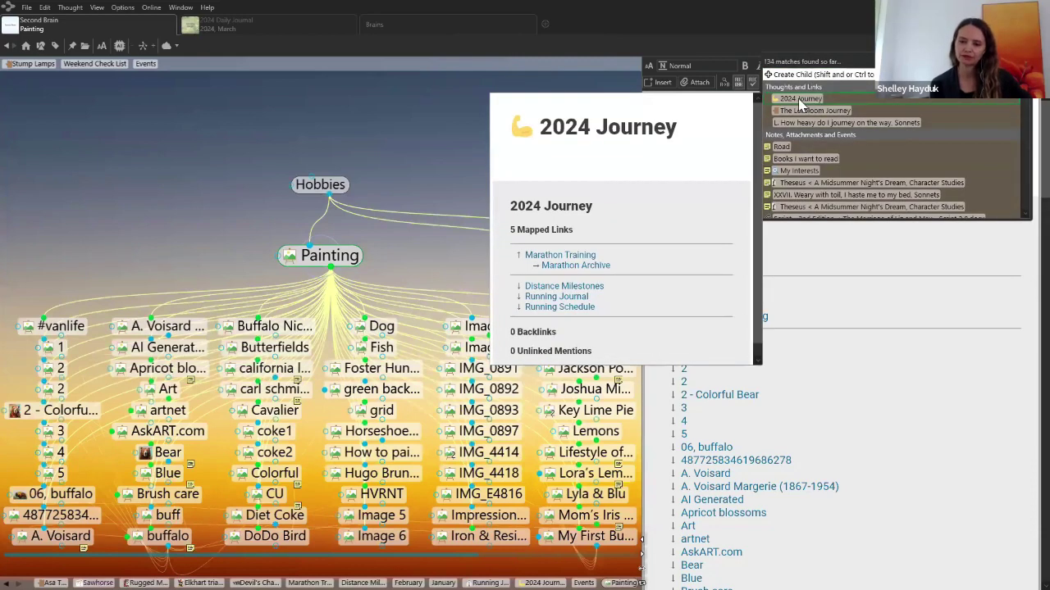
pyautogui.click(800, 99)
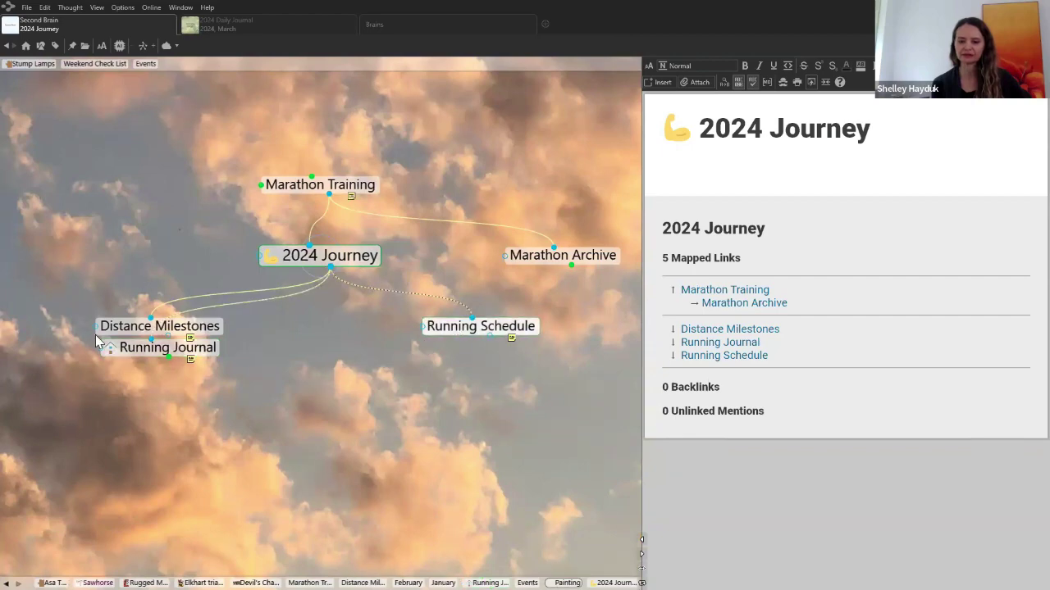
pyautogui.click(145, 351)
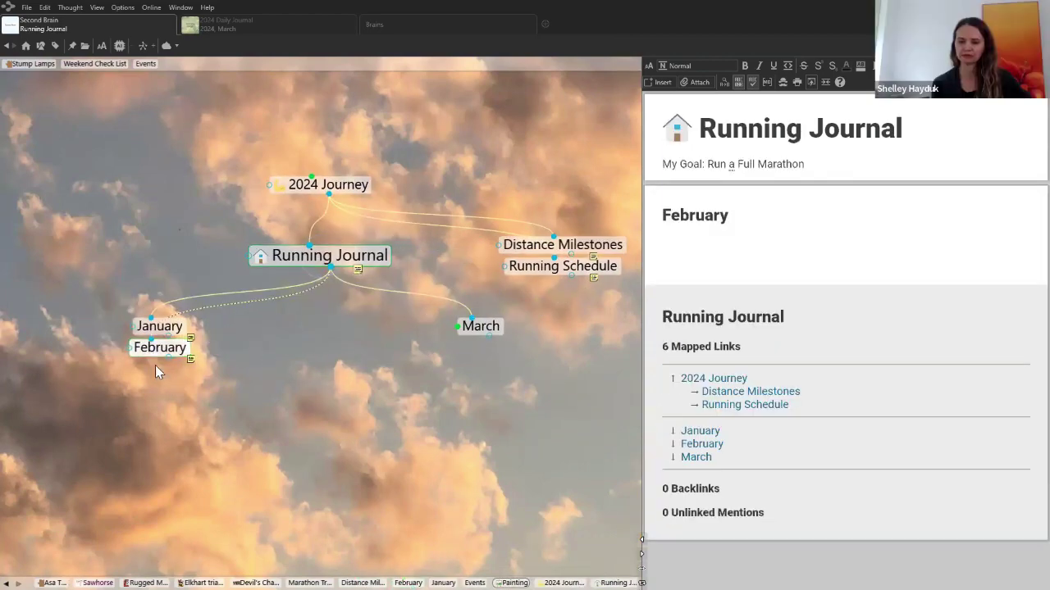
# Open the February thought under Running Journal and look through its dated entries and the content types that can be inserted in notes
pyautogui.click(152, 355)
pyautogui.scroll(-3, 761, 402)
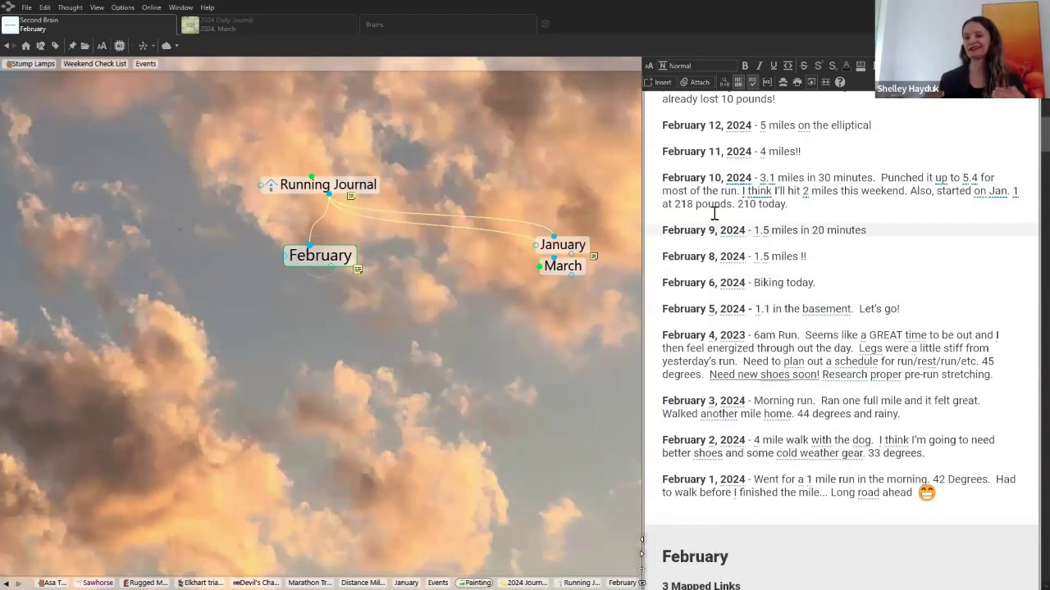
pyautogui.scroll(2, 711, 206)
pyautogui.scroll(2, 705, 281)
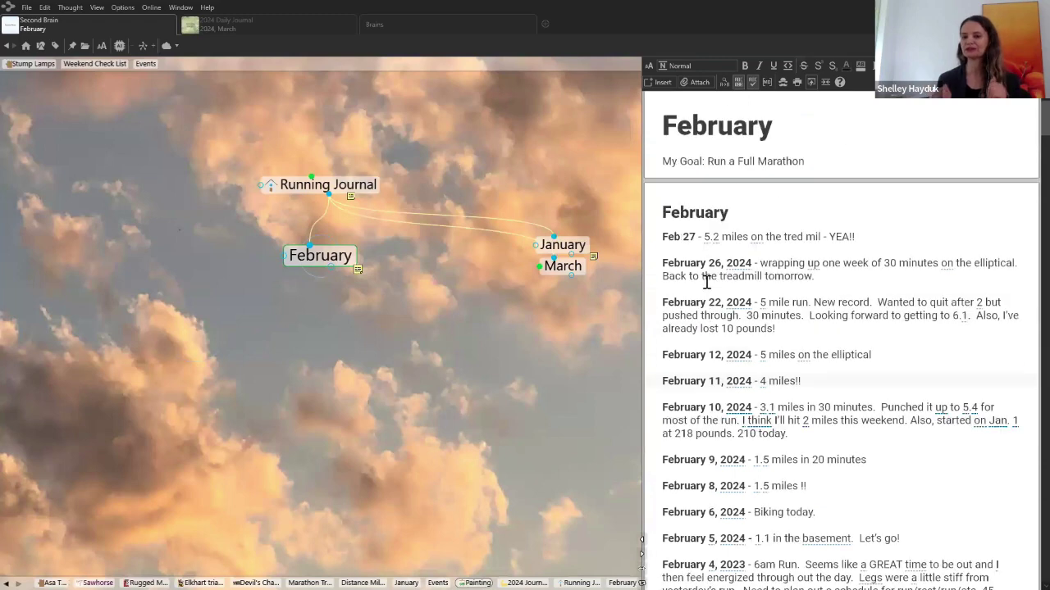
pyautogui.click(664, 84)
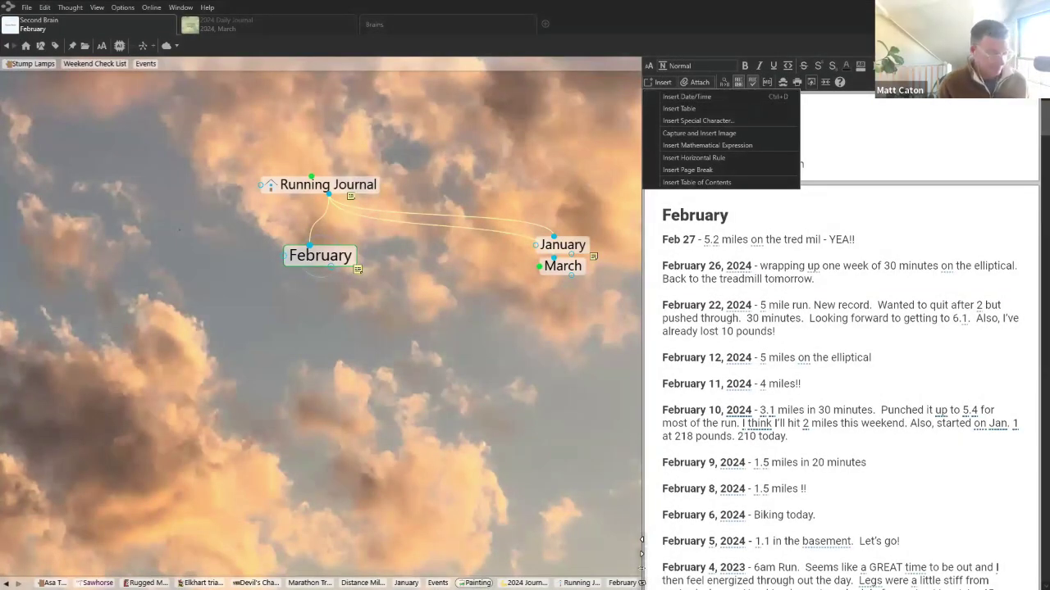
# Copy the Bryce-Canyon-National-Park image from the Wallpaper folder in File Explorer and paste it below the February 12, 2024 entry in the February notes
pyautogui.hotkey('alt', 'Tab')
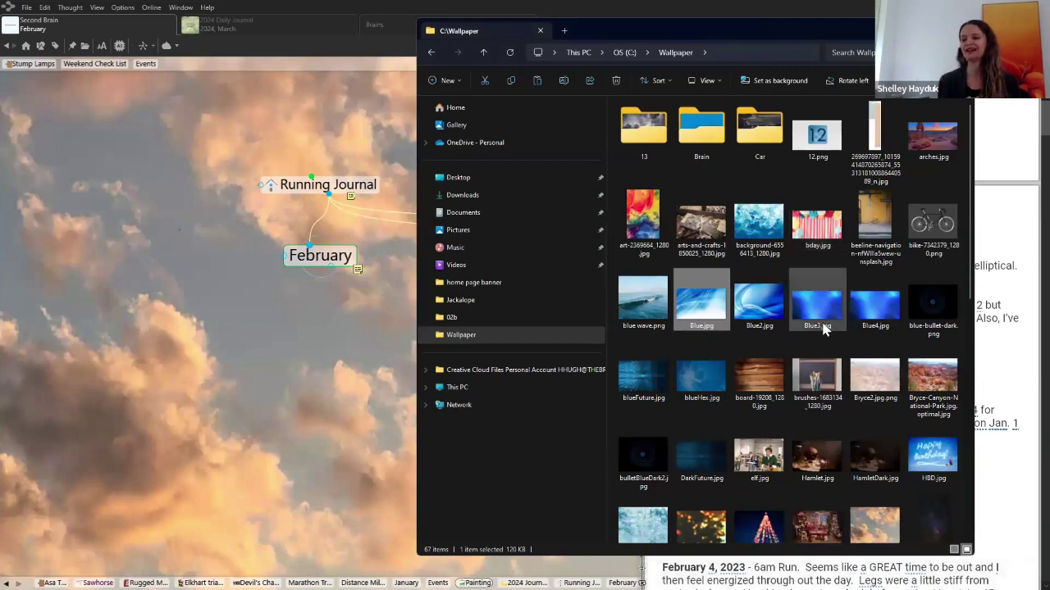
pyautogui.rightClick(935, 381)
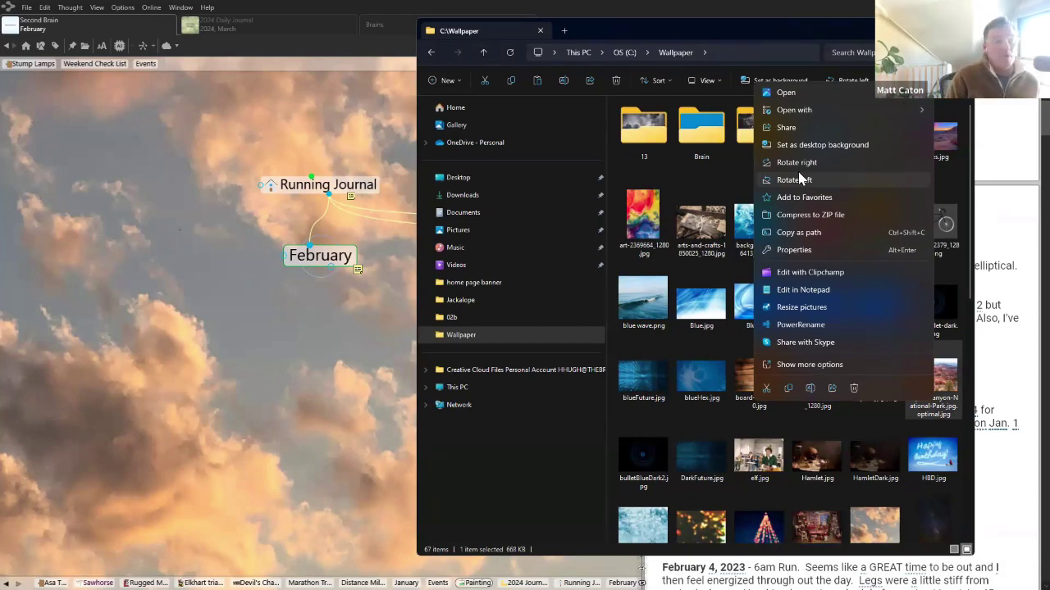
pyautogui.click(789, 390)
pyautogui.click(347, 382)
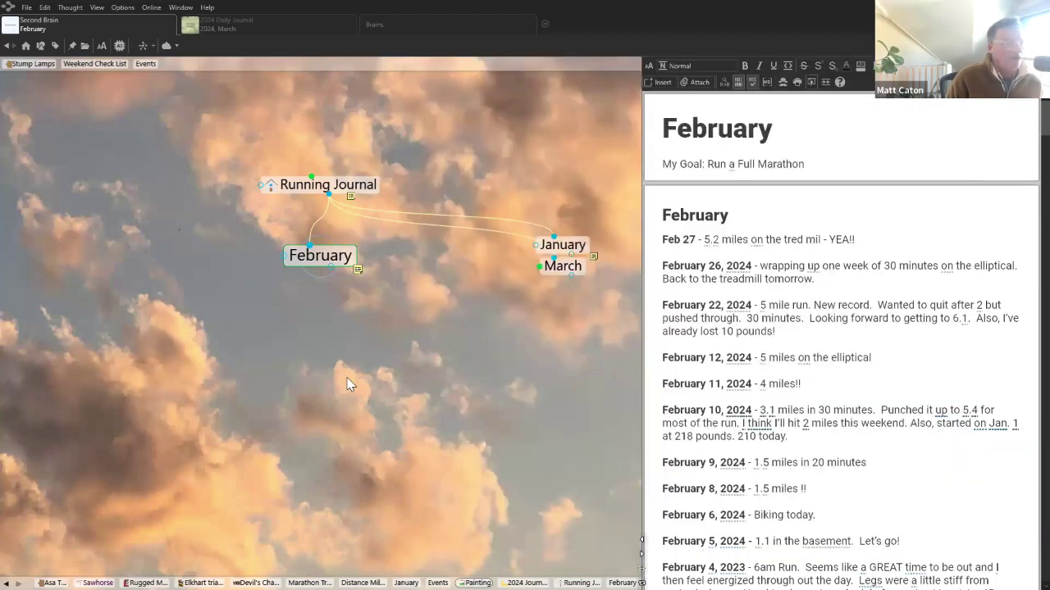
pyautogui.click(915, 357)
pyautogui.press('Return')
pyautogui.press('Return')
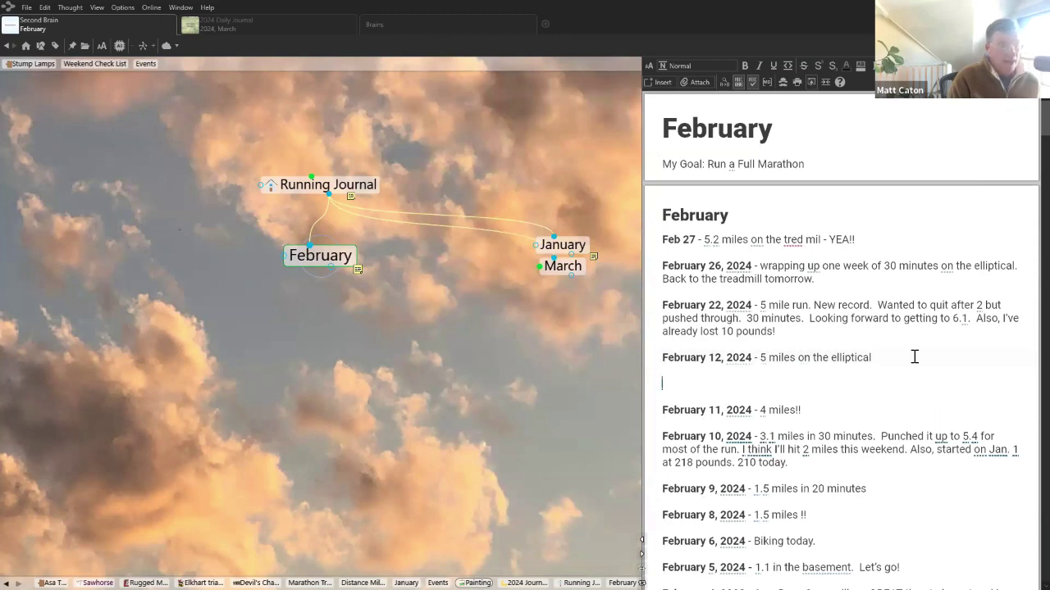
pyautogui.hotkey('ctrl', 'v')
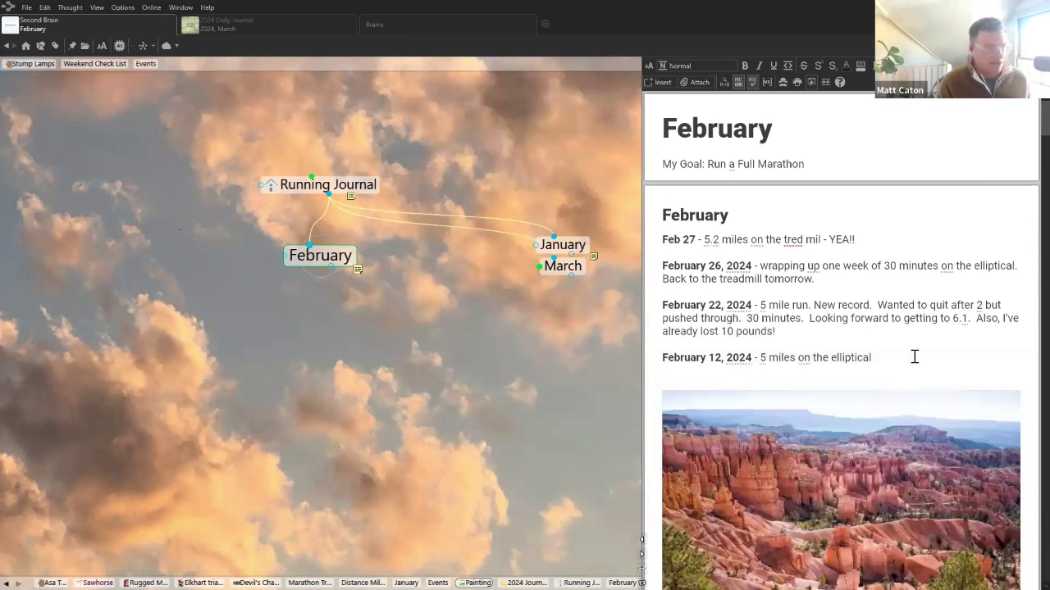
pyautogui.scroll(-3, 902, 403)
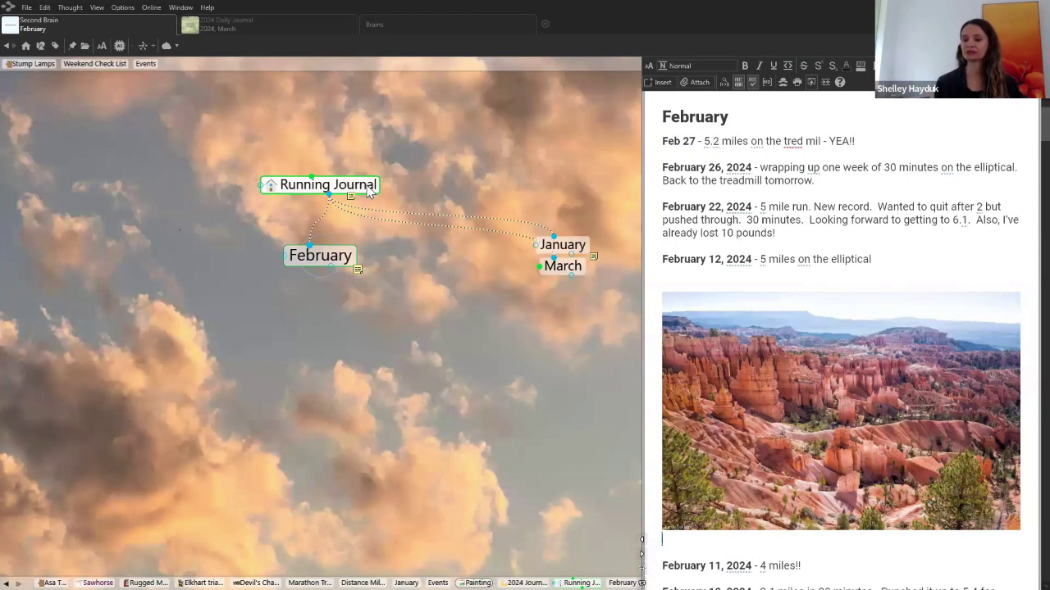
# Preview the Magazine, Del Rey and Deco notes styles, and apply the prebuilt Cold Logic style
pyautogui.click(784, 85)
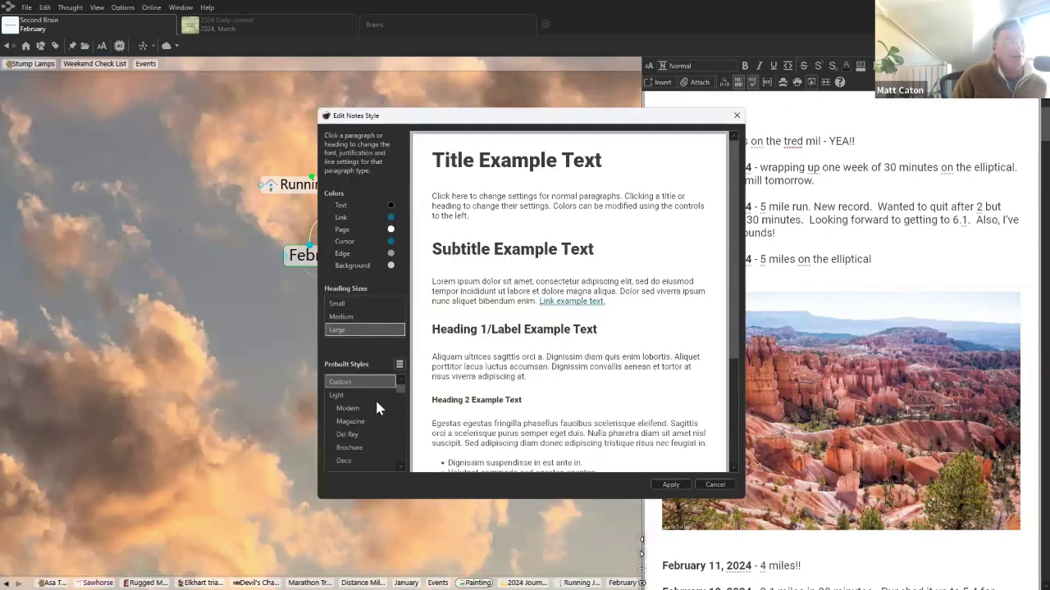
pyautogui.click(357, 423)
pyautogui.click(352, 436)
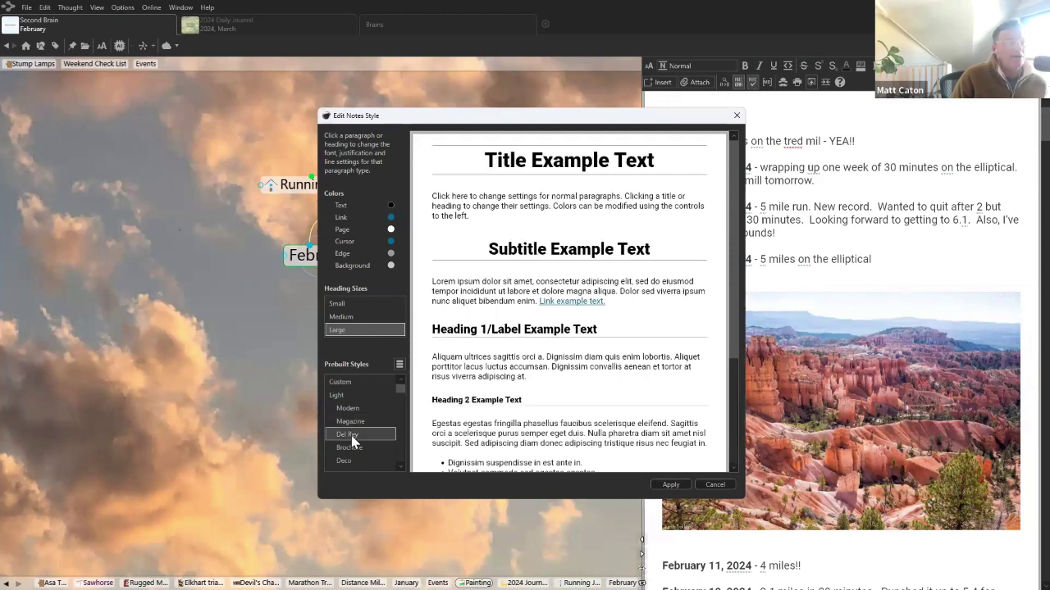
pyautogui.click(356, 460)
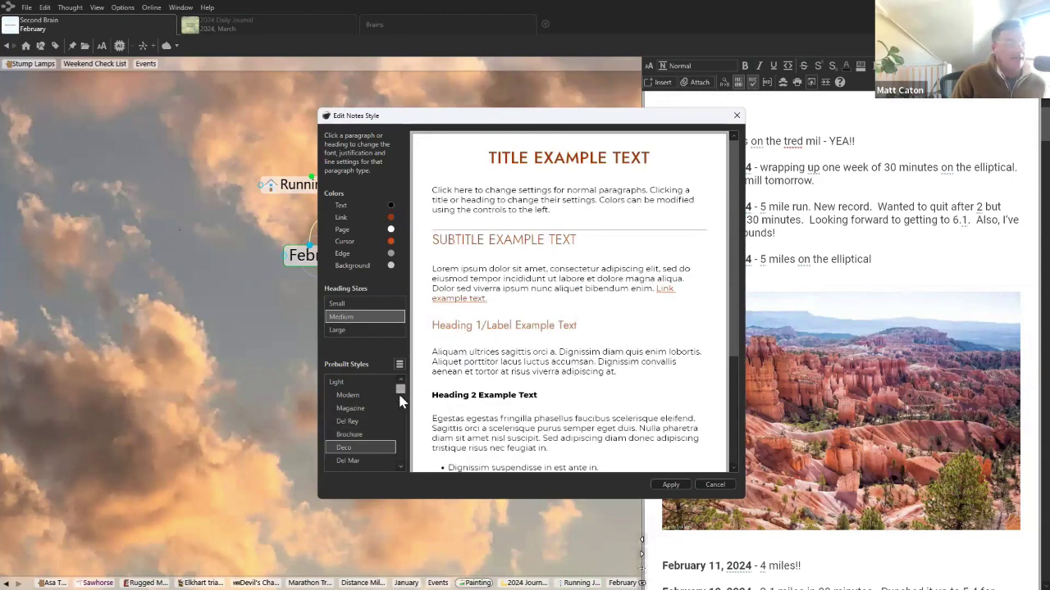
pyautogui.moveTo(400, 388); pyautogui.dragTo(400, 418)
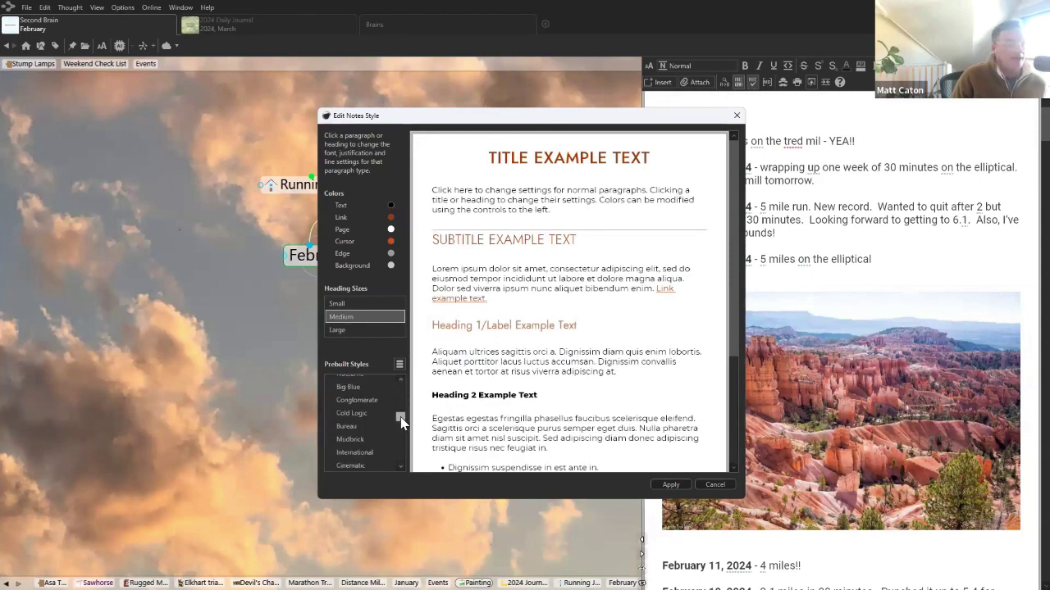
pyautogui.click(357, 414)
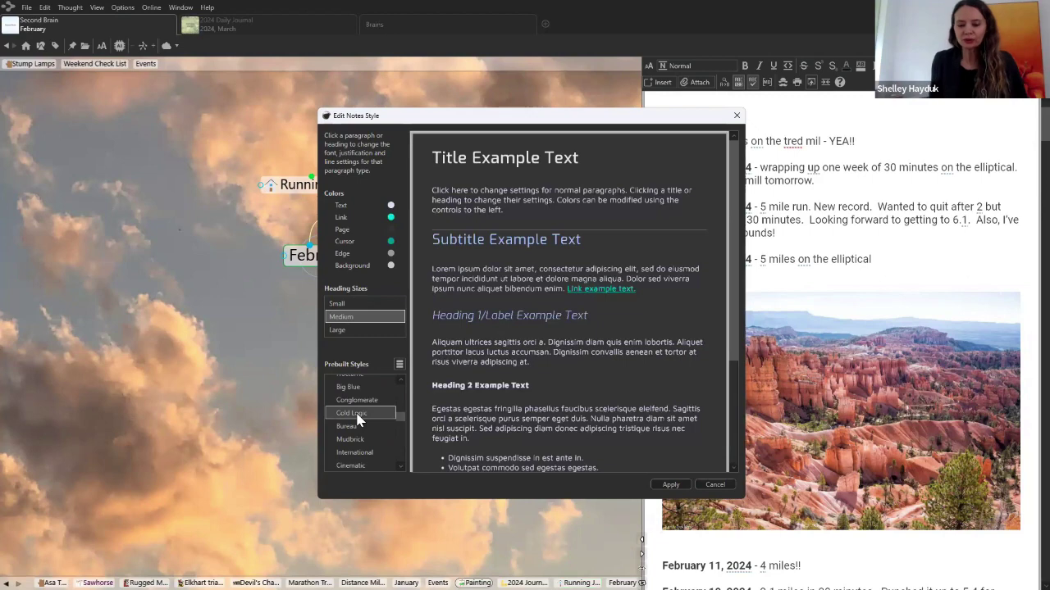
pyautogui.click(676, 484)
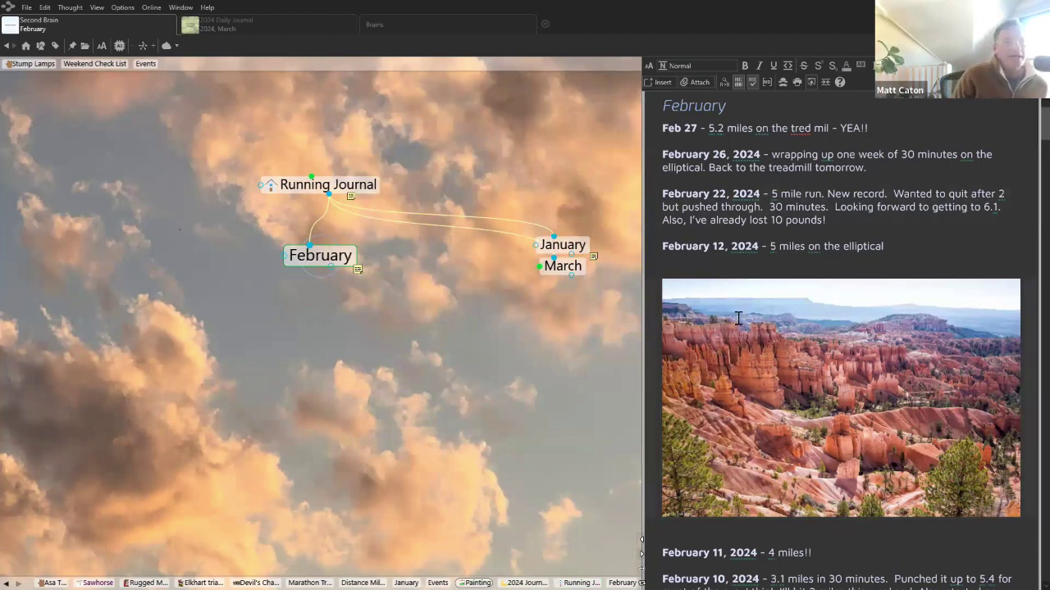
pyautogui.scroll(2, 738, 318)
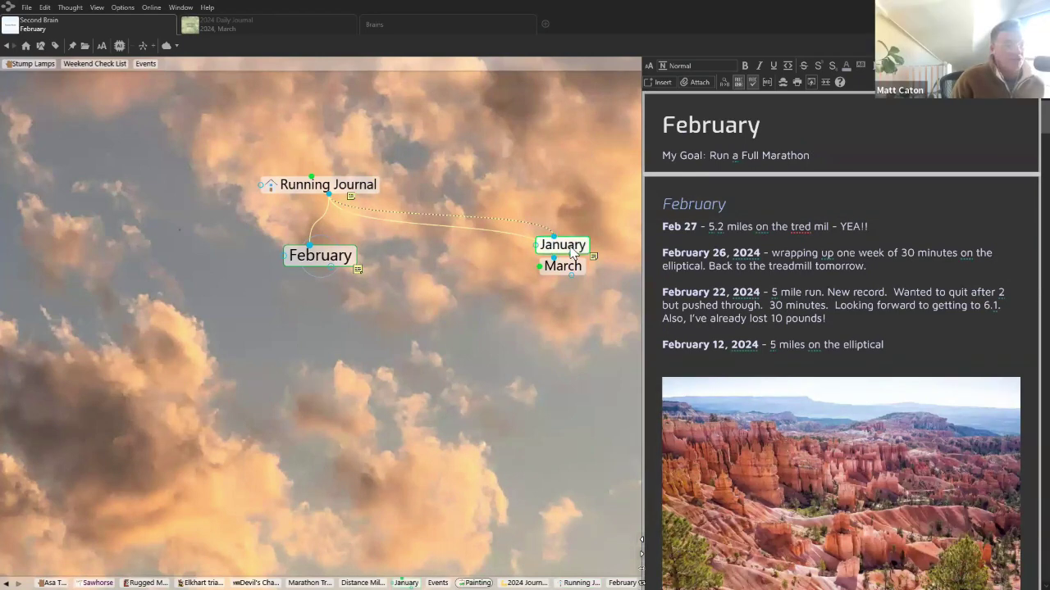
# Open the January thought and preview the Campfire, Codex, Confectioner, Console and Distillery notes styles
pyautogui.click(406, 582)
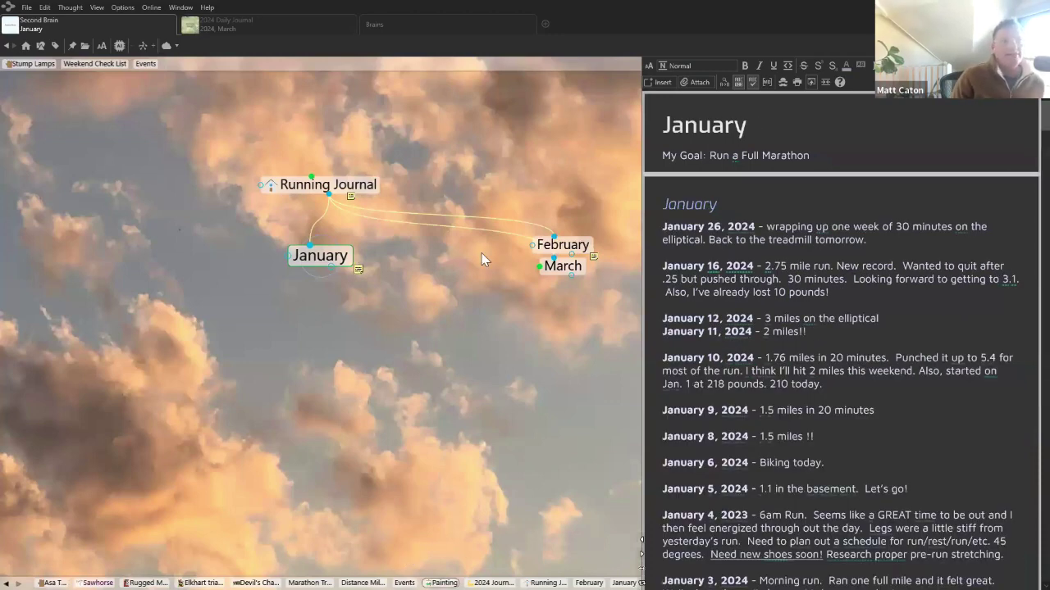
pyautogui.click(784, 82)
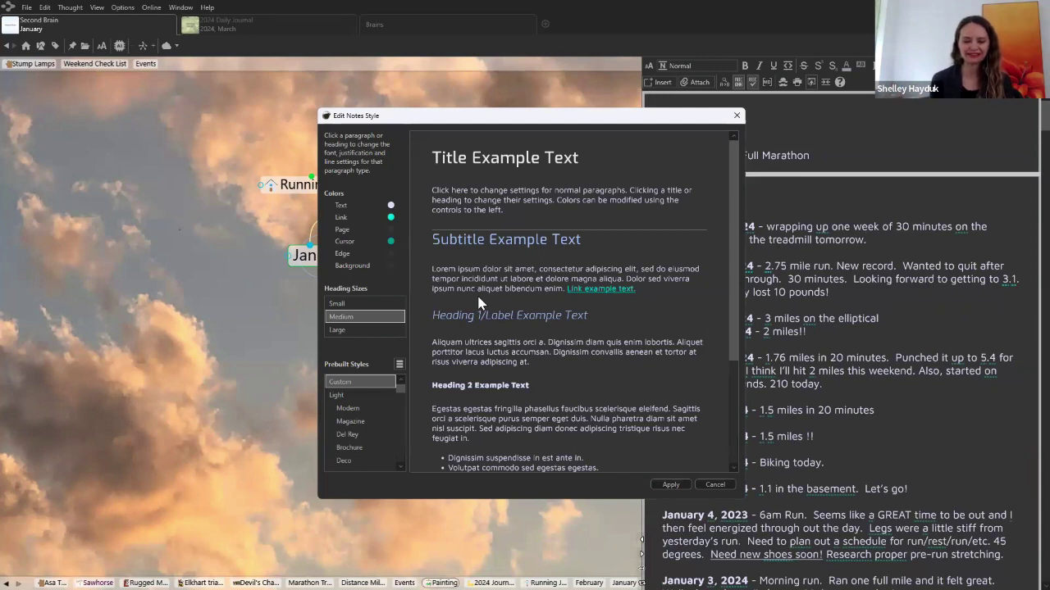
pyautogui.moveTo(399, 390); pyautogui.dragTo(405, 447)
pyautogui.click(361, 402)
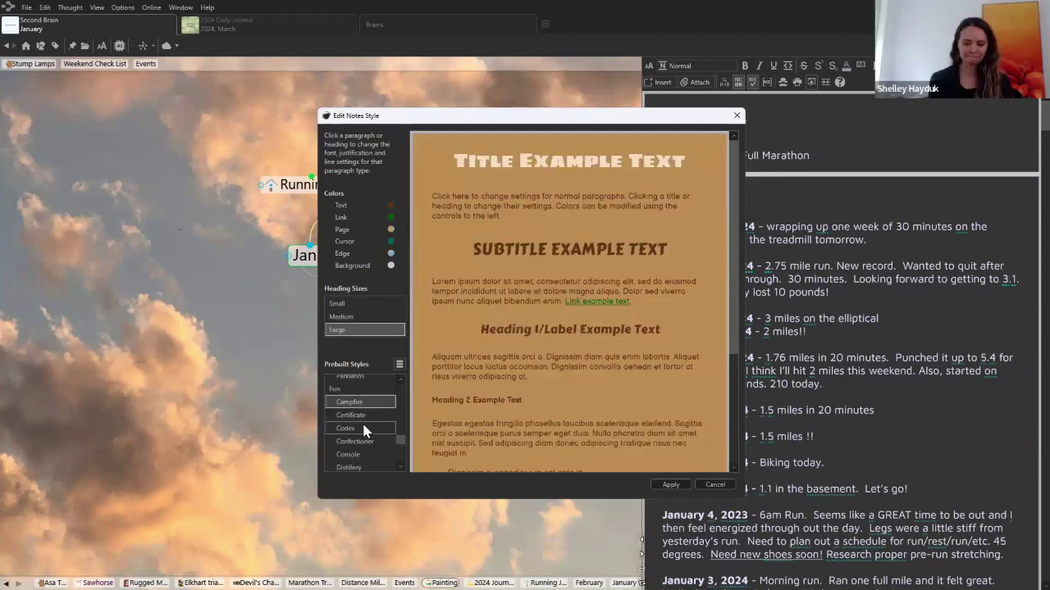
pyautogui.click(361, 428)
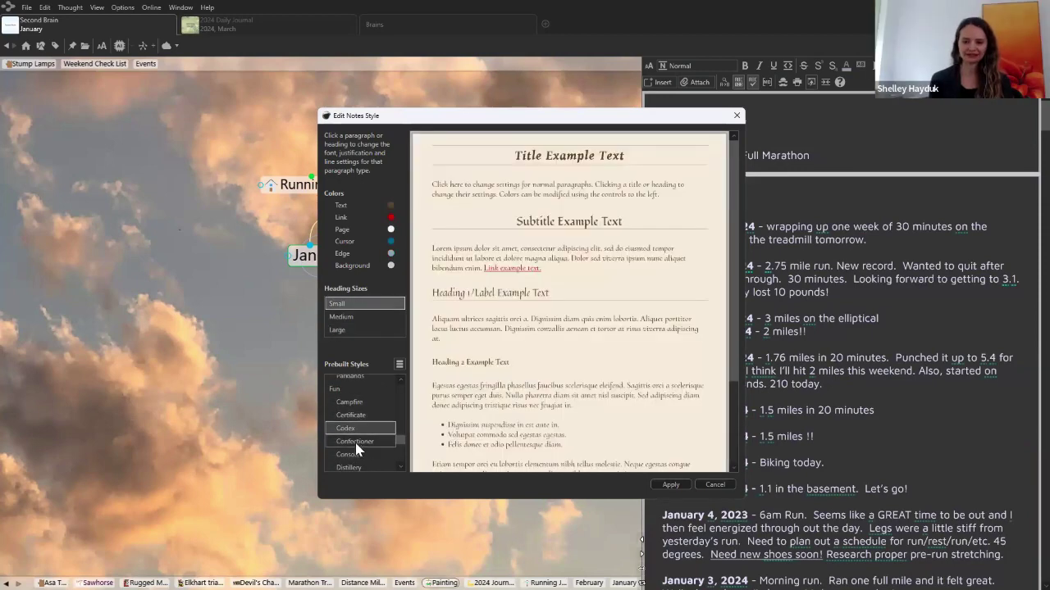
pyautogui.click(355, 441)
pyautogui.click(360, 456)
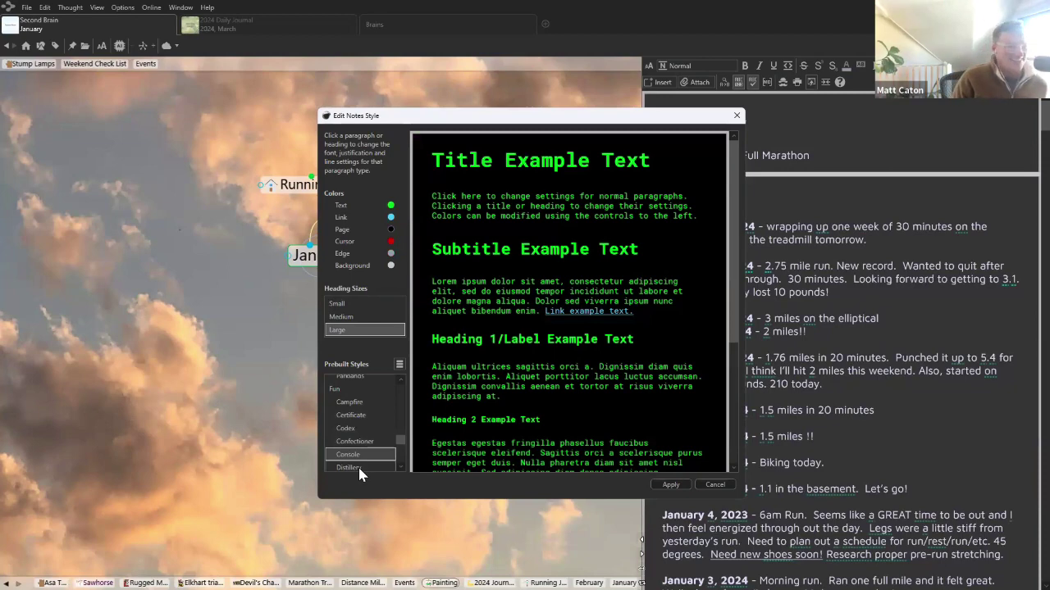
pyautogui.click(358, 467)
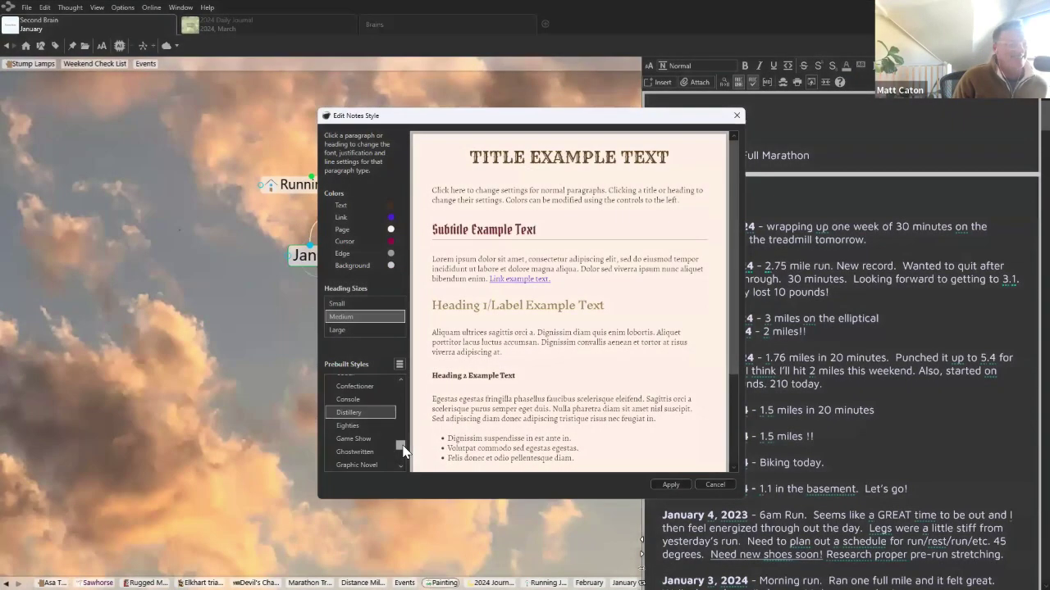
# Preview the Eighties and Game Show notes styles and browse the other prebuilt styles
pyautogui.scroll(-2, 400, 442)
pyautogui.click(365, 408)
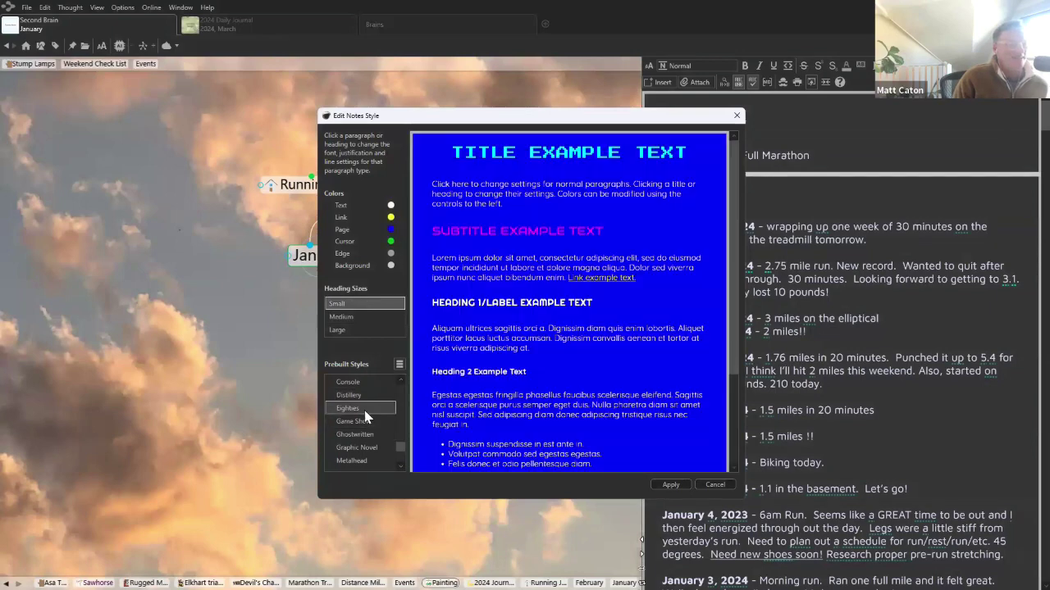
pyautogui.click(364, 423)
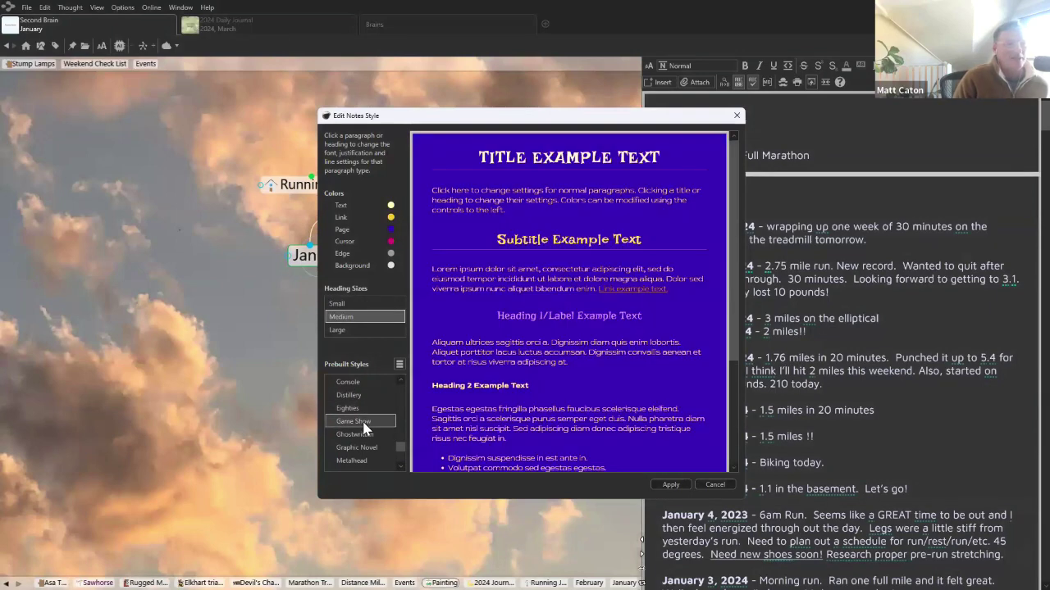
pyautogui.scroll(-5, 364, 428)
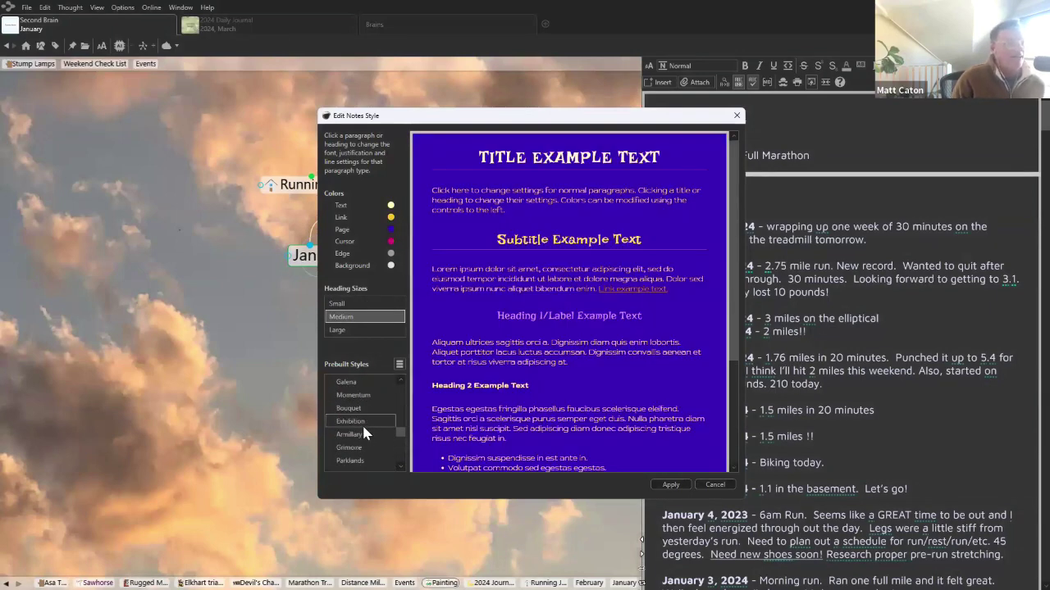
pyautogui.scroll(5, 357, 443)
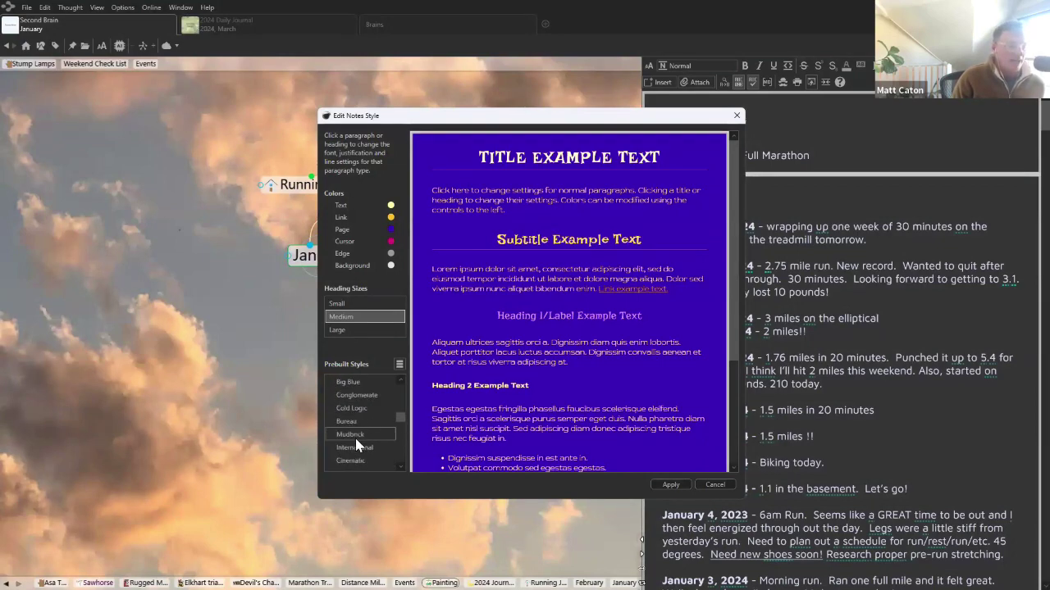
pyautogui.scroll(5, 358, 410)
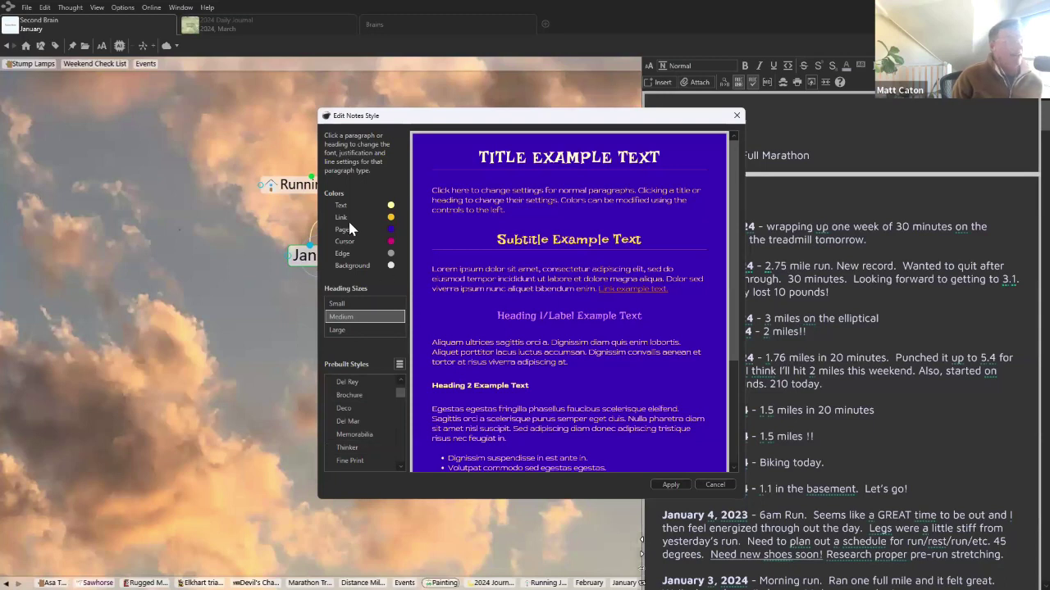
# Try left-justifying Heading 1 in the Game Show notes style, and discard the style changes
pyautogui.rightClick(548, 323)
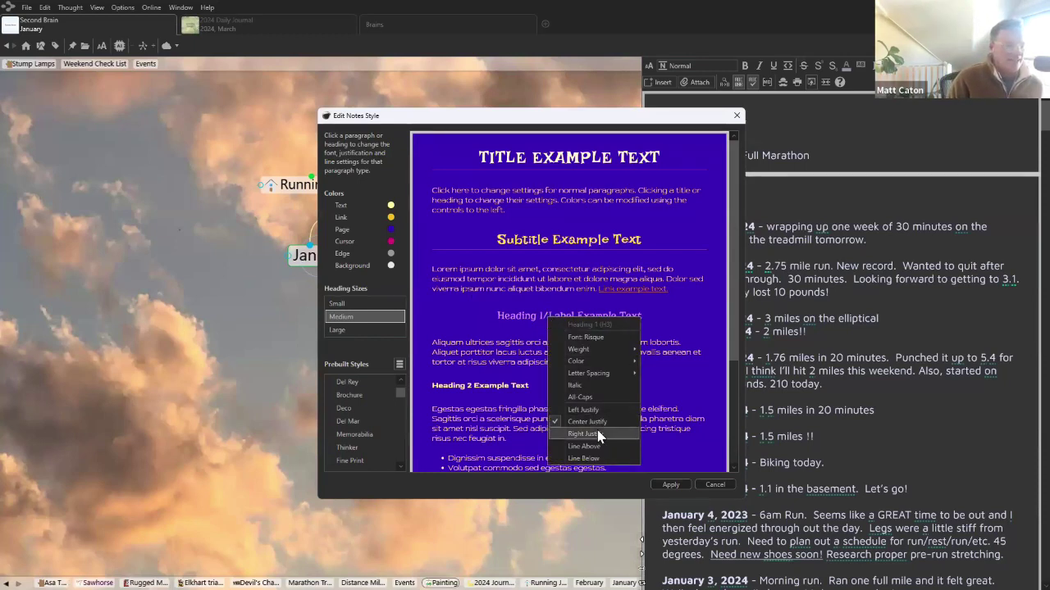
pyautogui.moveTo(623, 361)
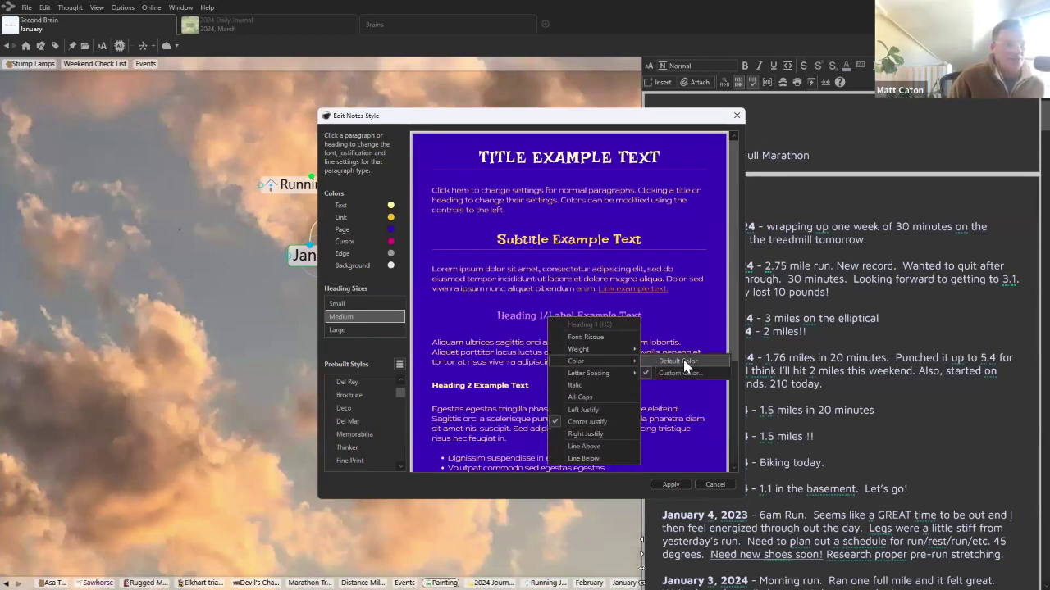
pyautogui.click(583, 410)
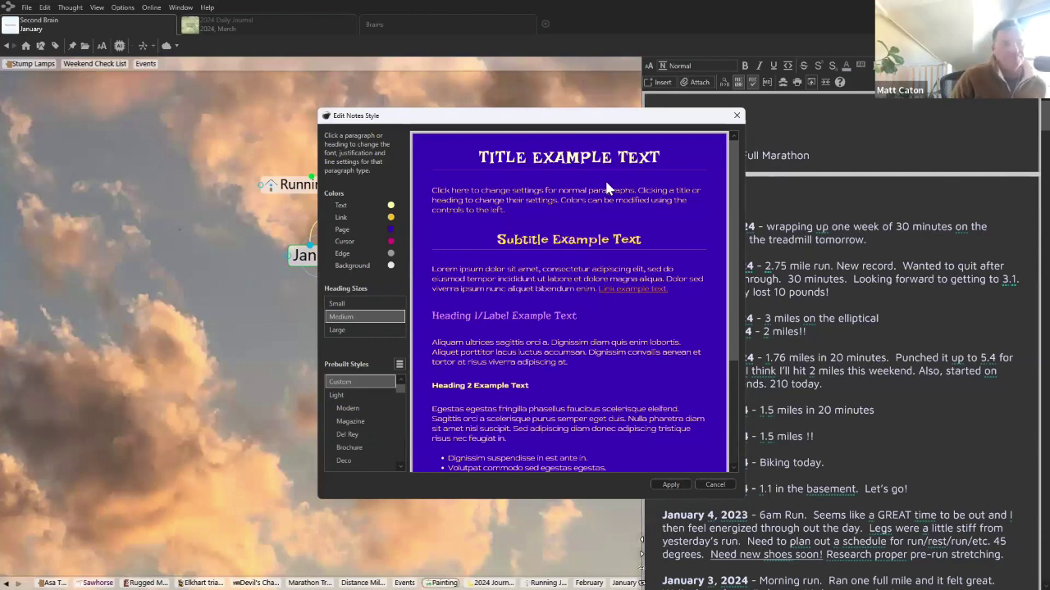
pyautogui.click(719, 485)
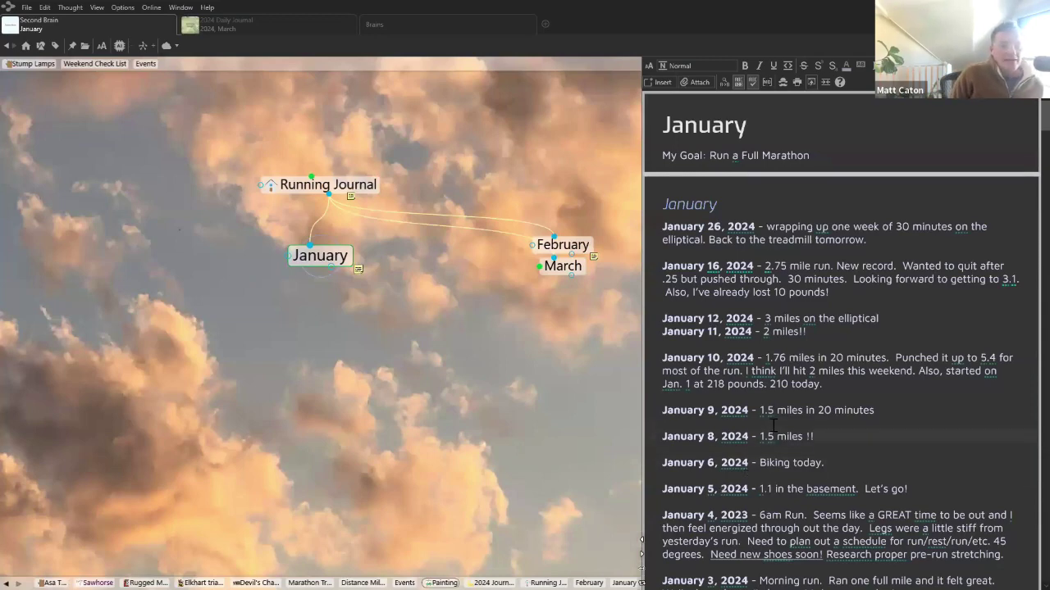
# Activate the Cold Weather Gear thought from its mention in the January 2, 2024 entry and review its mapped links and unlinked mentions
pyautogui.scroll(-3, 773, 426)
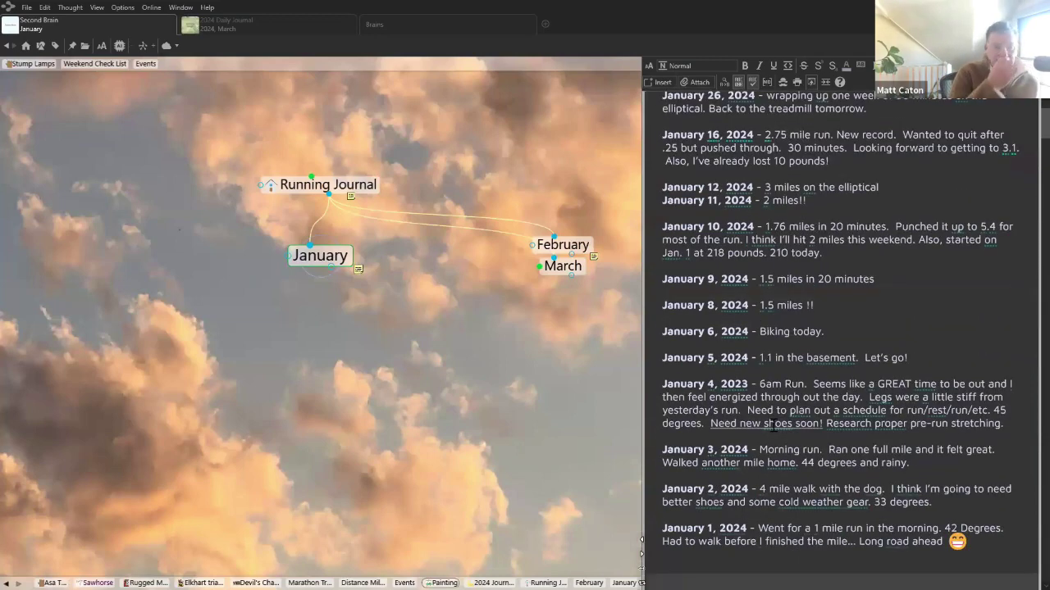
pyautogui.rightClick(817, 507)
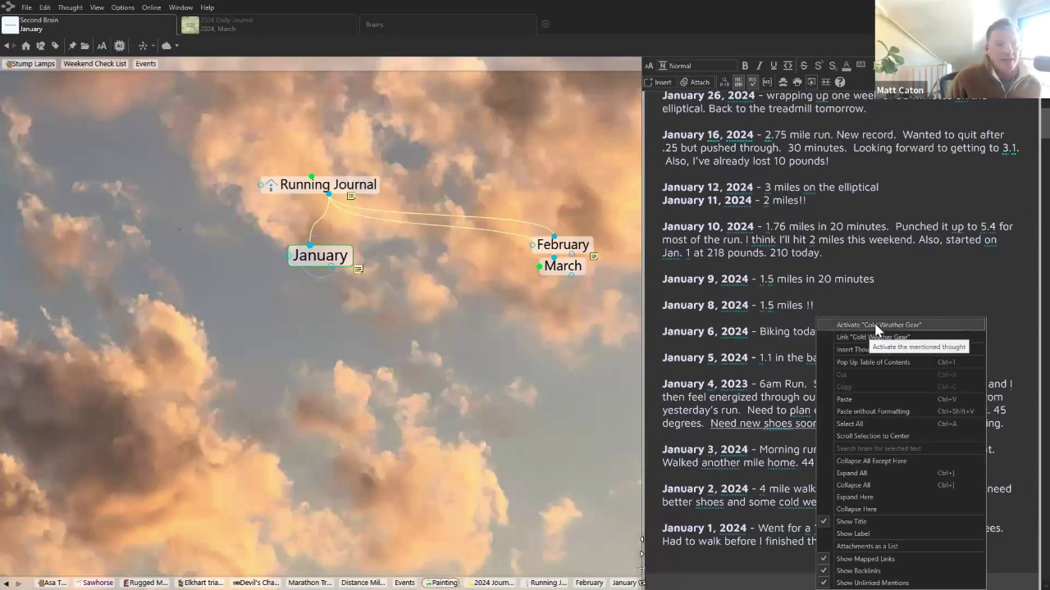
pyautogui.click(877, 325)
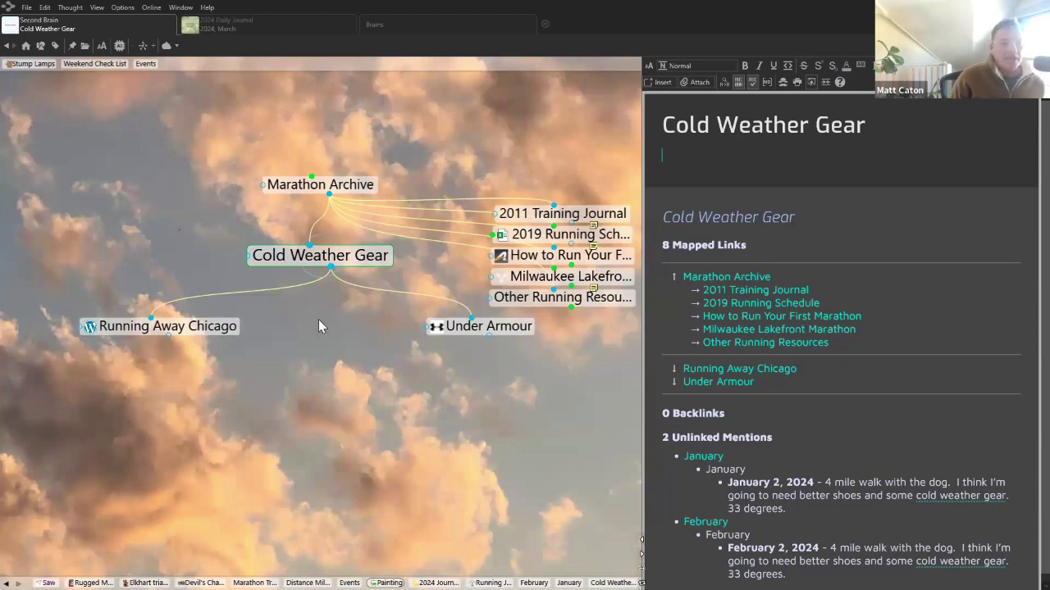
pyautogui.scroll(-1, 780, 501)
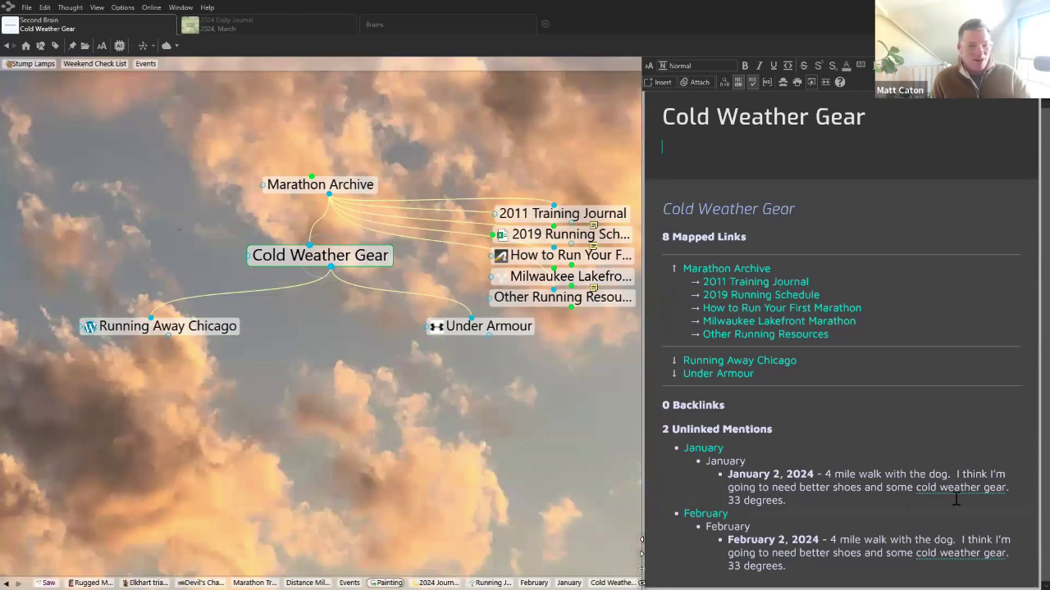
pyautogui.scroll(1, 862, 455)
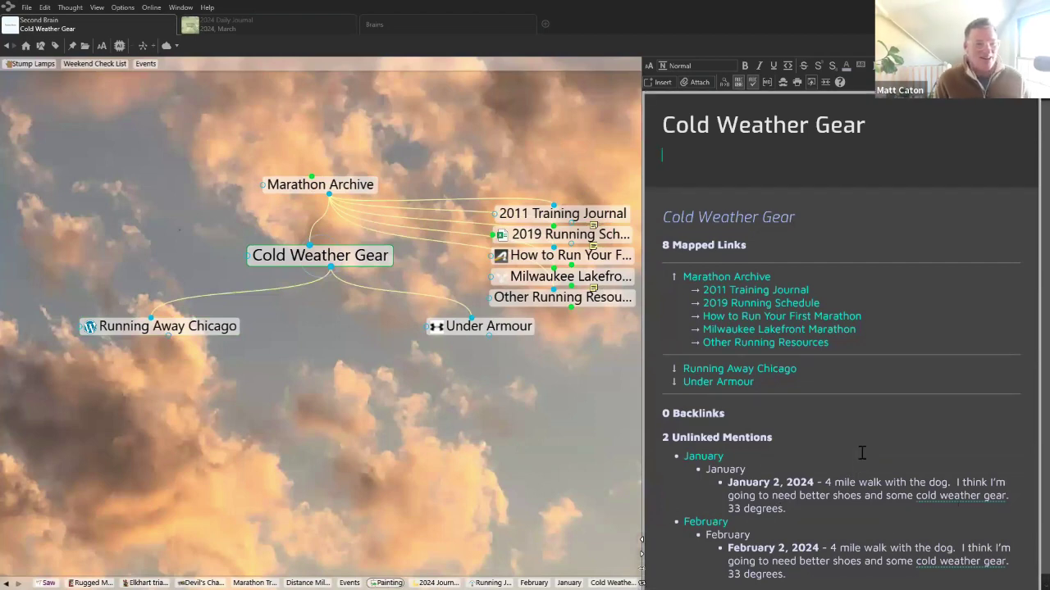
# Go up from Cold Weather Gear through Marathon Archive and Marathon Training to the Lakefront Marathon thought
pyautogui.click(321, 186)
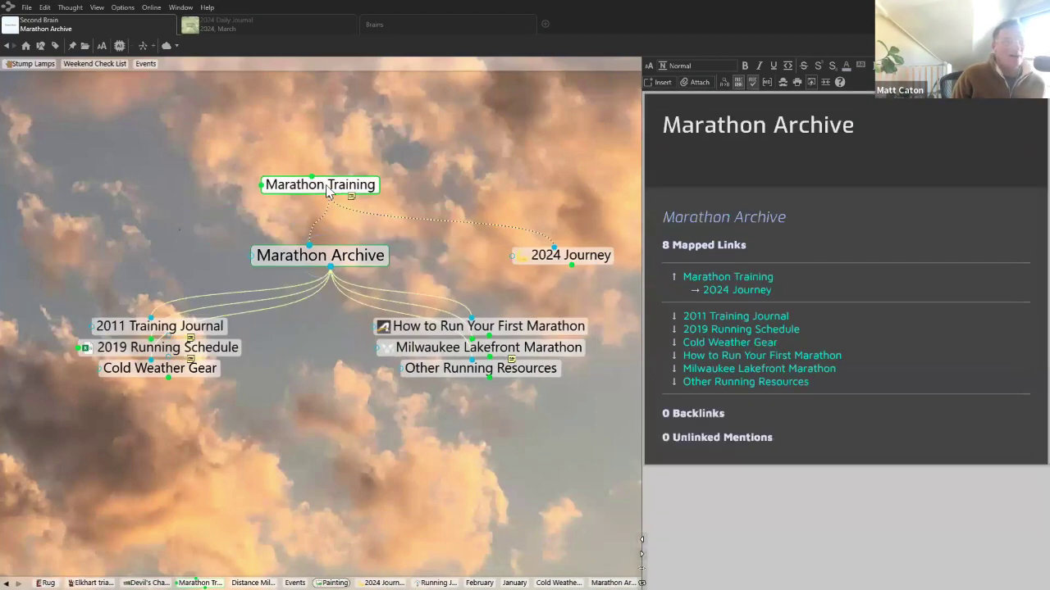
pyautogui.click(327, 190)
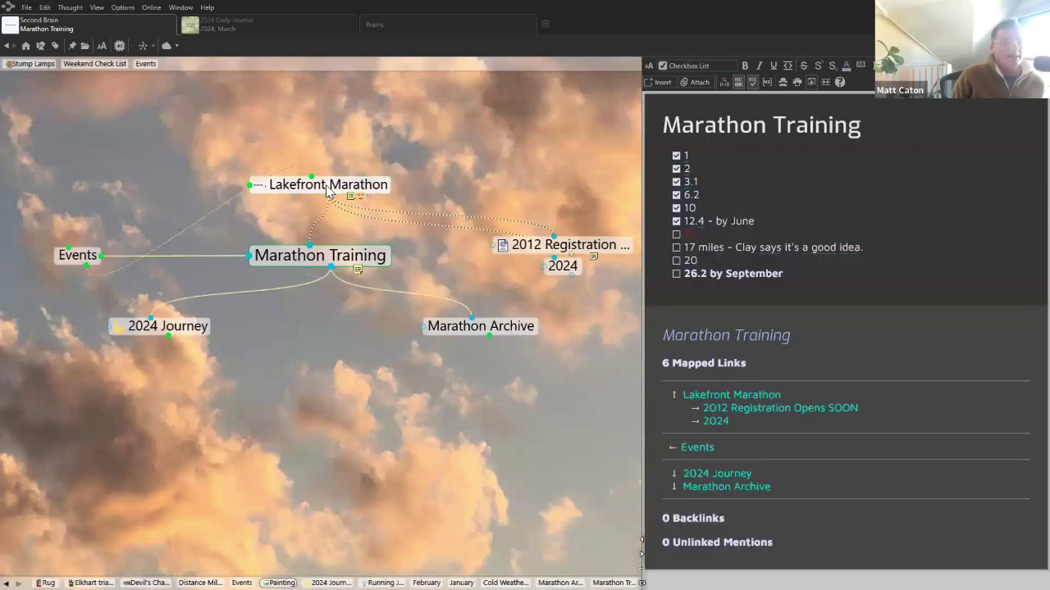
pyautogui.click(326, 191)
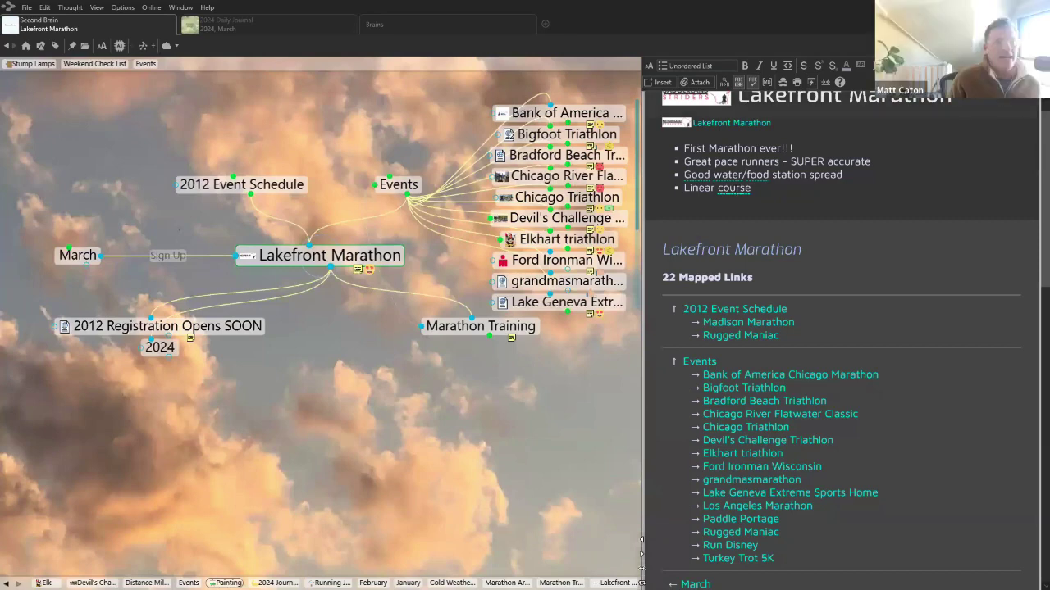
# Search the brain for "journey" and for the Cold Weather Gear thought, and dismiss the results
pyautogui.write('journey')
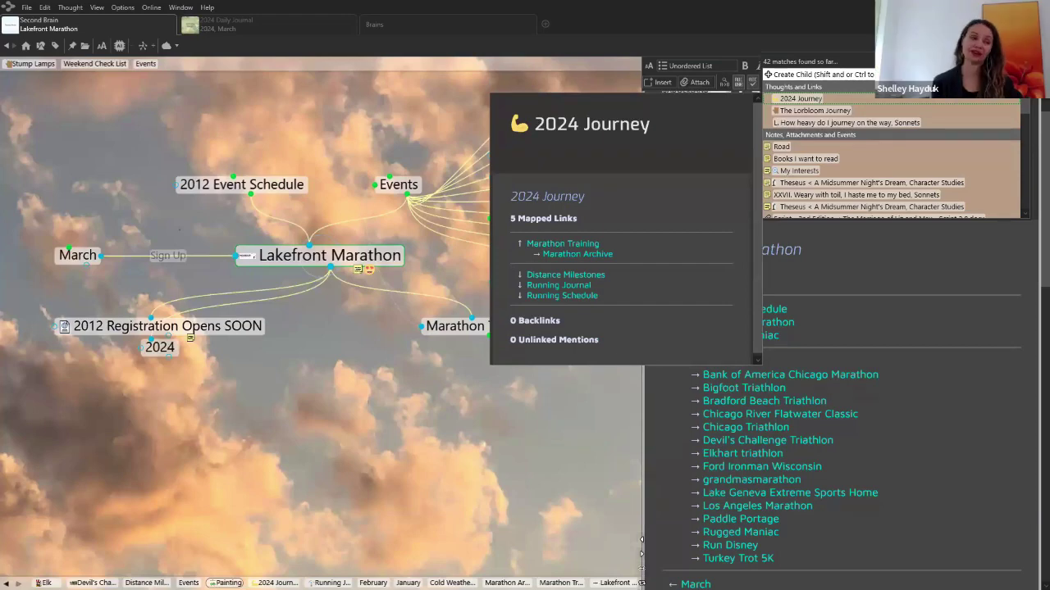
pyautogui.press('BackSpace')
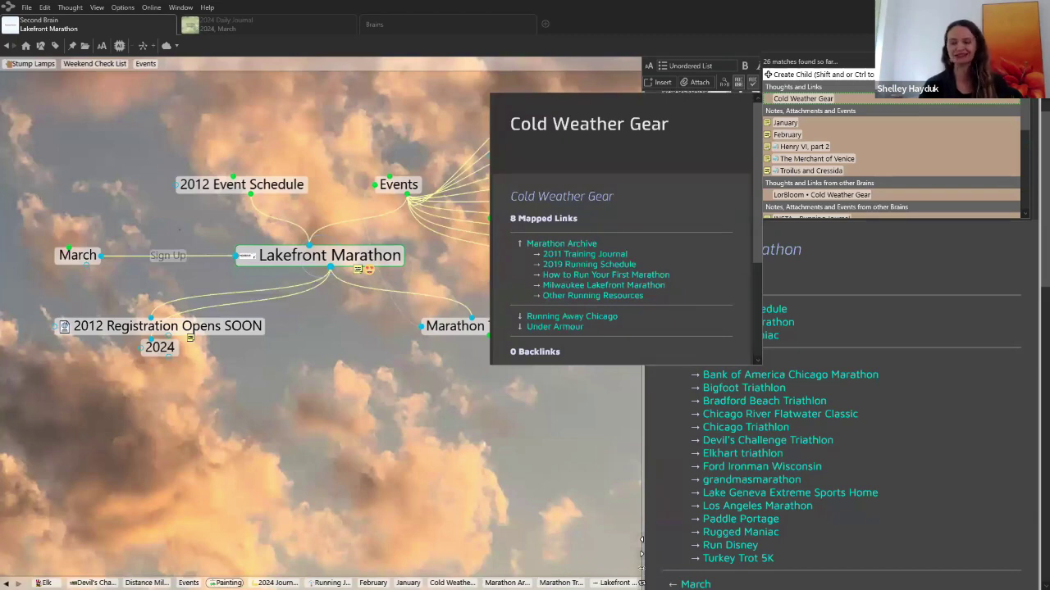
pyautogui.click(420, 122)
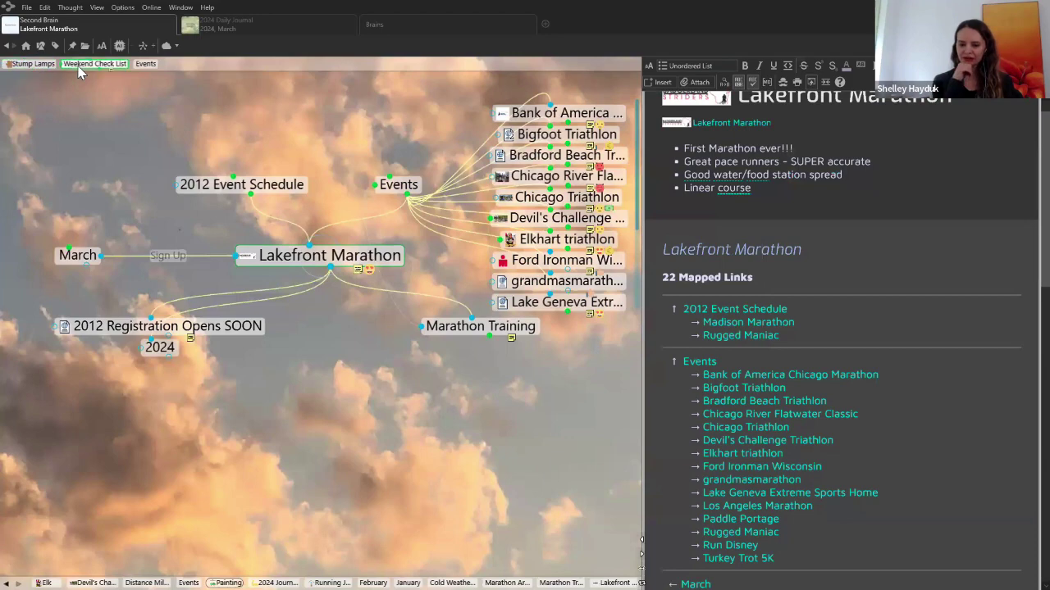
# Open the pinned Events and Weekend Check List thoughts, and go down to Trek 1200
pyautogui.click(144, 64)
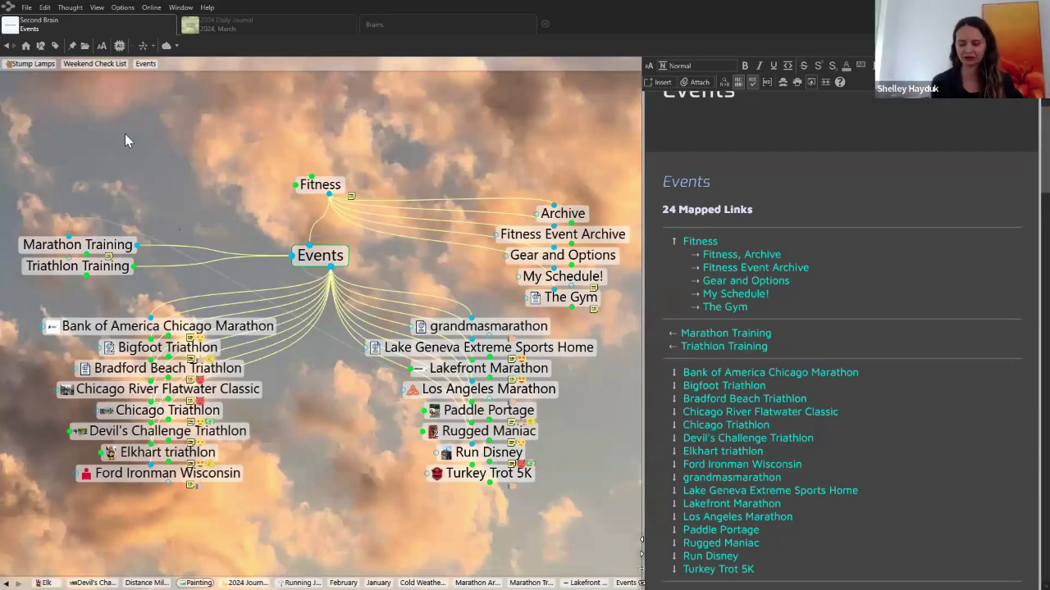
pyautogui.click(92, 65)
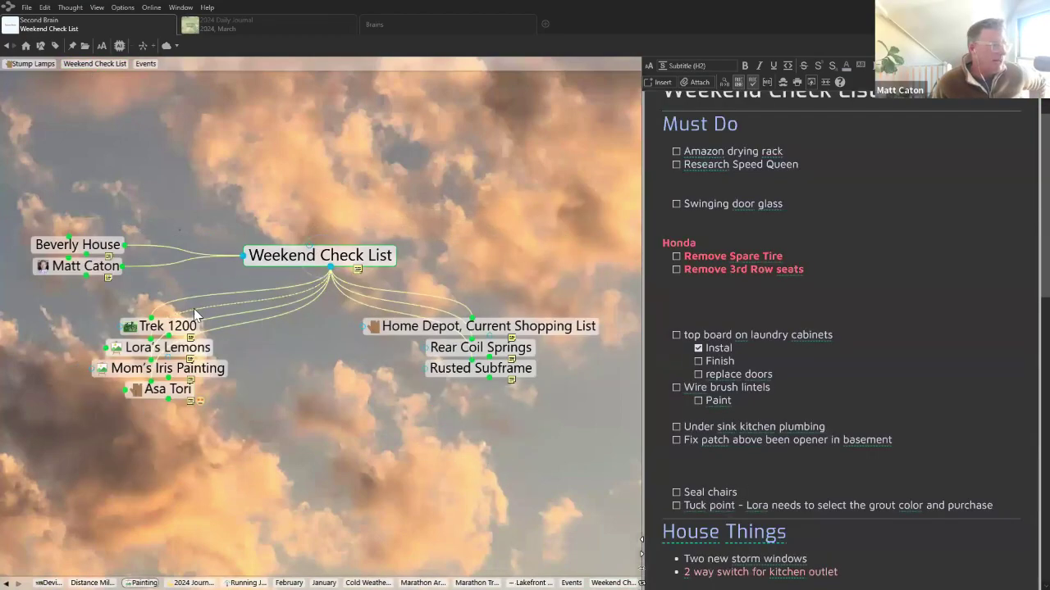
pyautogui.click(174, 327)
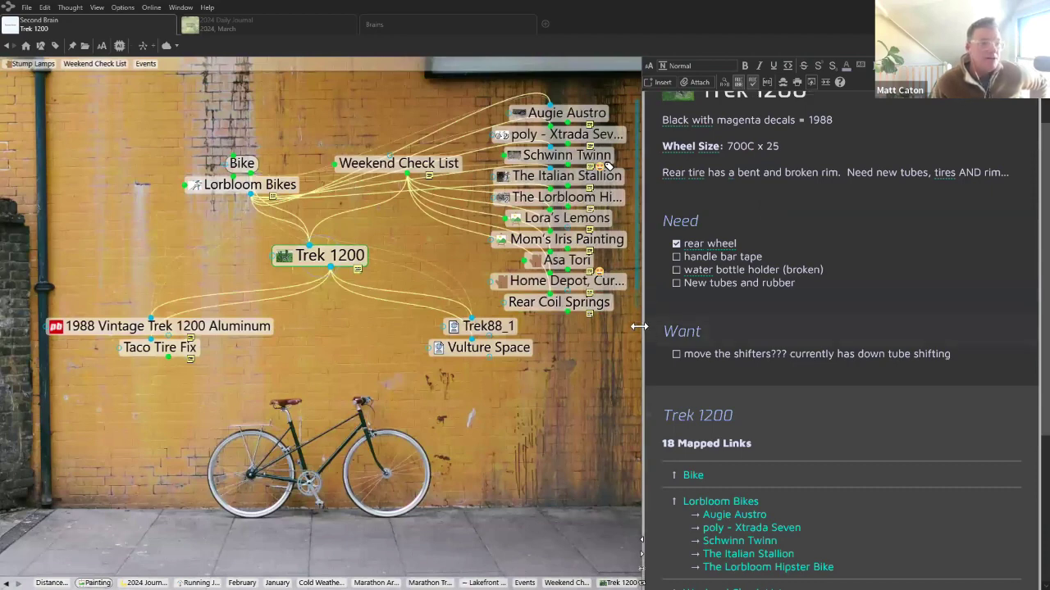
# Try out narrow and wide splits between the mind map and the Trek 1200 notes
pyautogui.moveTo(639, 326); pyautogui.dragTo(327, 310)
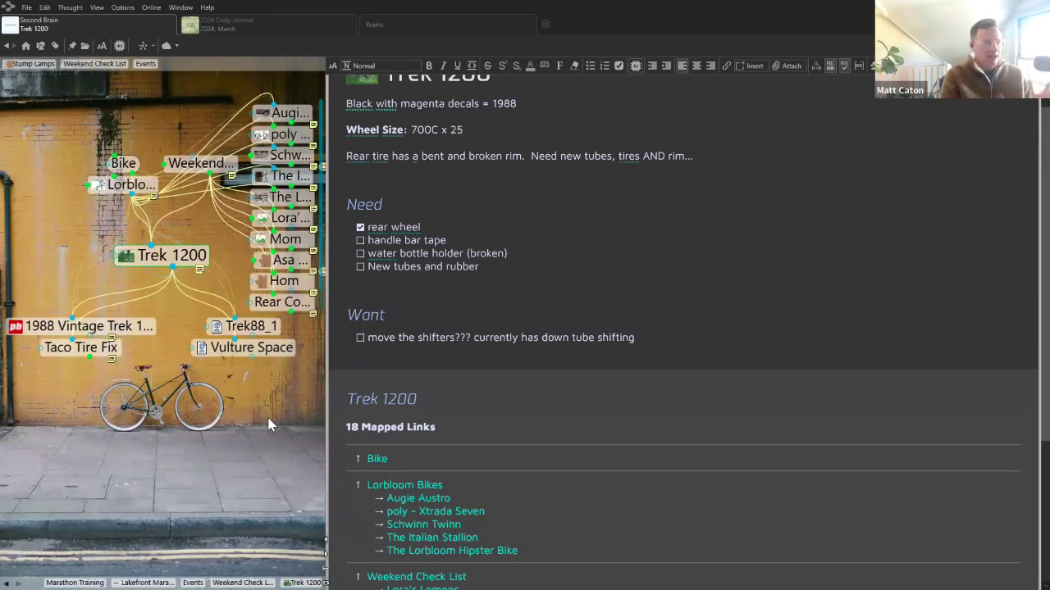
pyautogui.moveTo(326, 395); pyautogui.dragTo(902, 378)
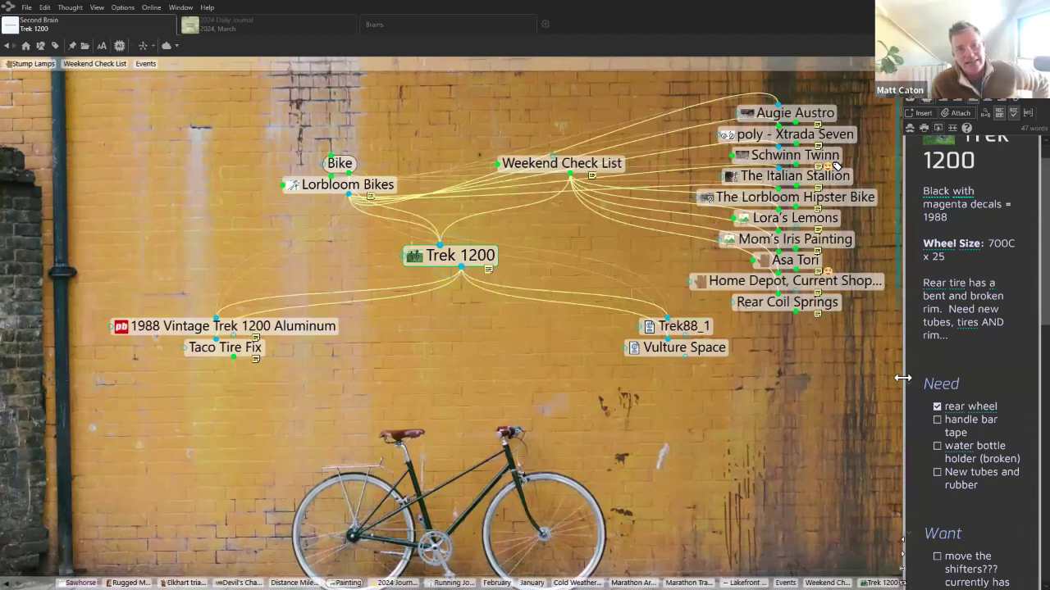
pyautogui.moveTo(902, 378); pyautogui.dragTo(800, 400)
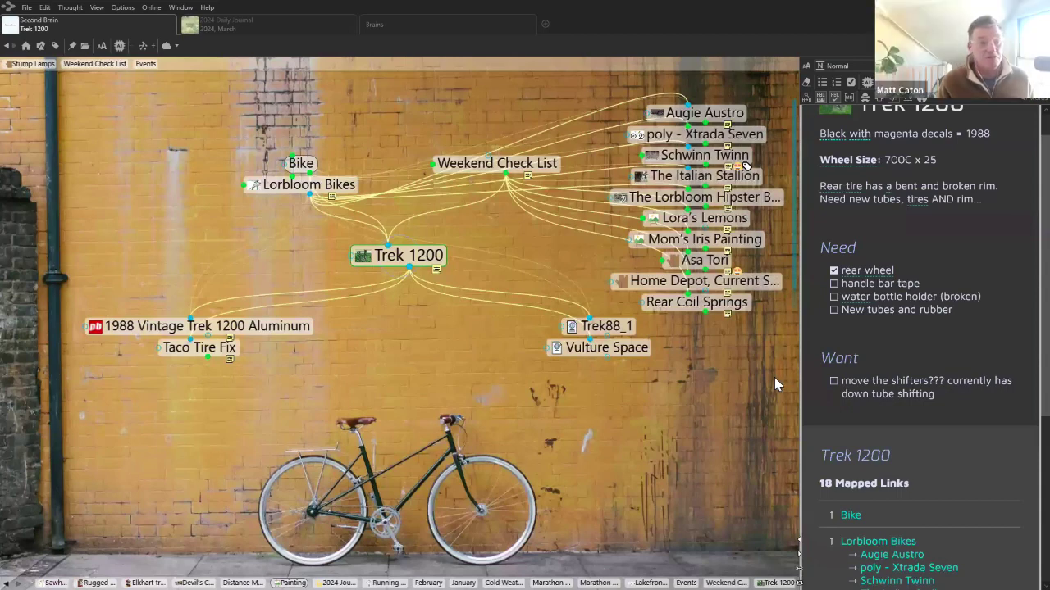
# Narrow the mind map to about a third of the window beside the Trek 1200 notes and reduce its thought text size
pyautogui.moveTo(800, 384); pyautogui.dragTo(291, 385)
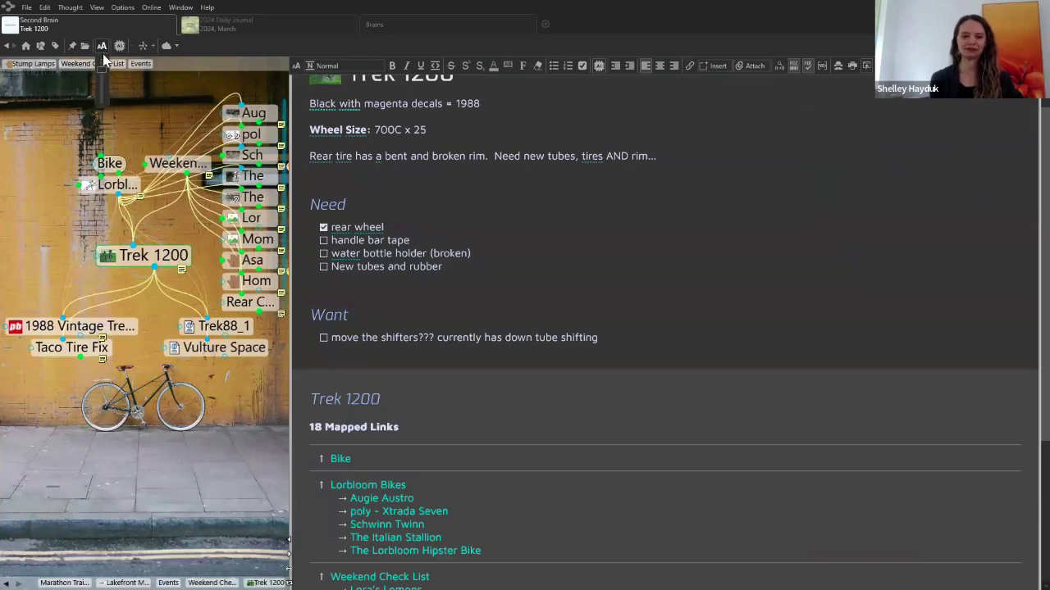
pyautogui.moveTo(102, 69); pyautogui.dragTo(102, 86)
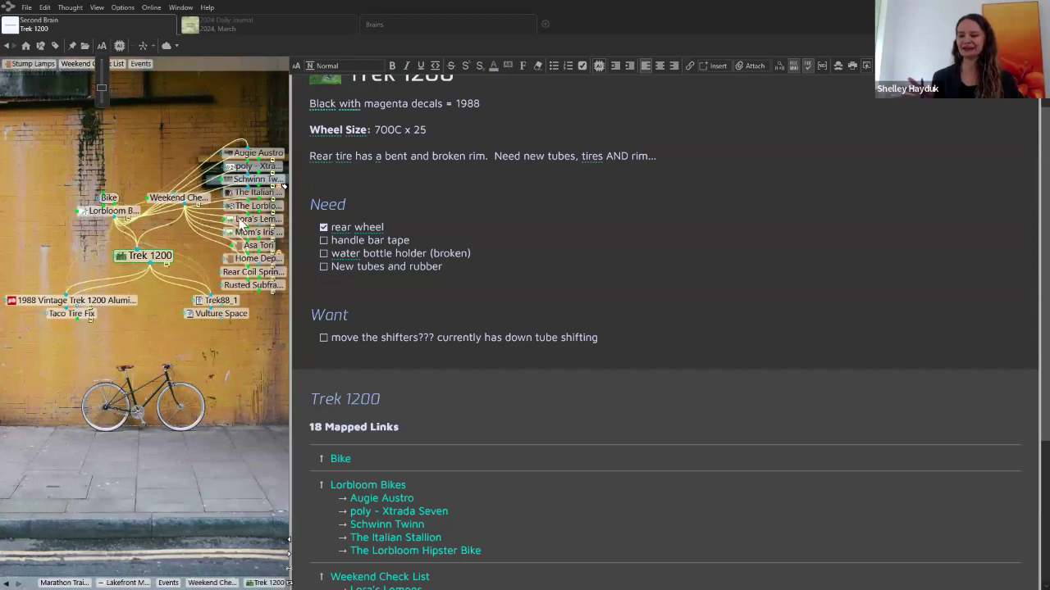
pyautogui.moveTo(287, 253); pyautogui.dragTo(333, 251)
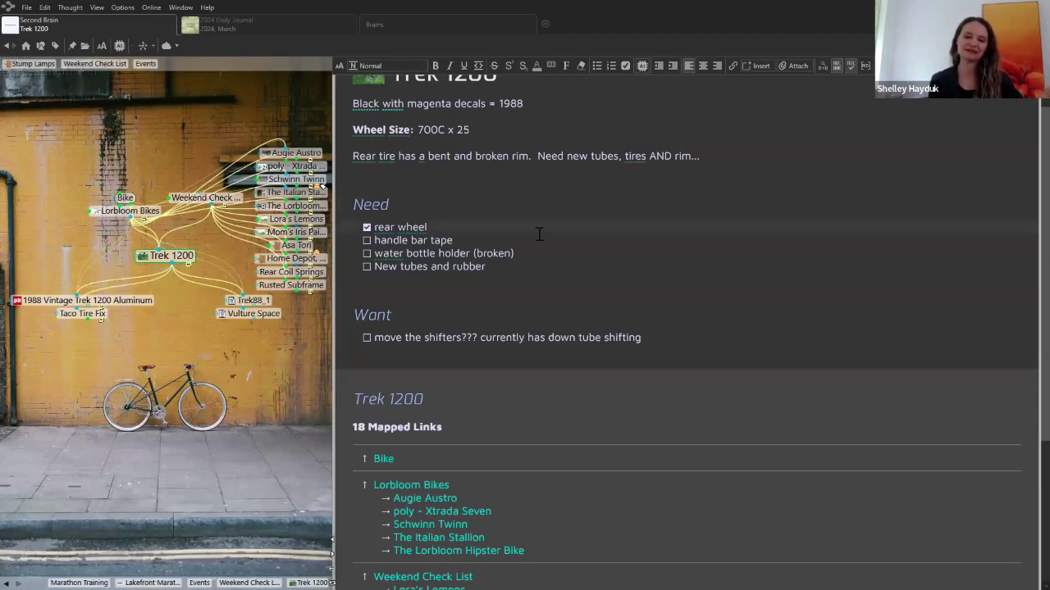
# Open The Lorbloom Hipster Bike from the Trek 1200 map and read through its photos, next steps and notes
pyautogui.scroll(1, 562, 289)
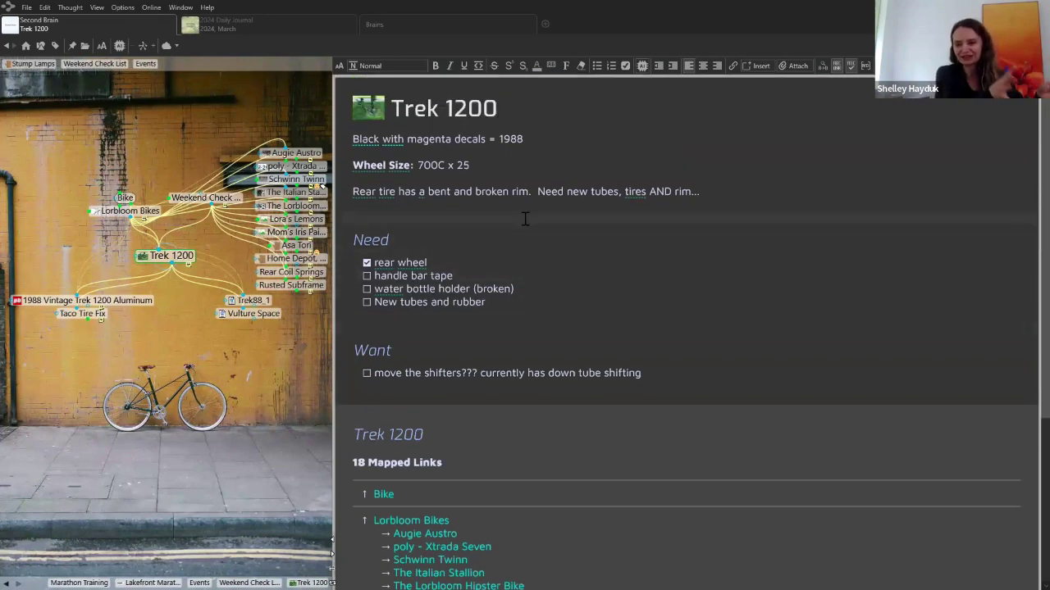
pyautogui.click(312, 212)
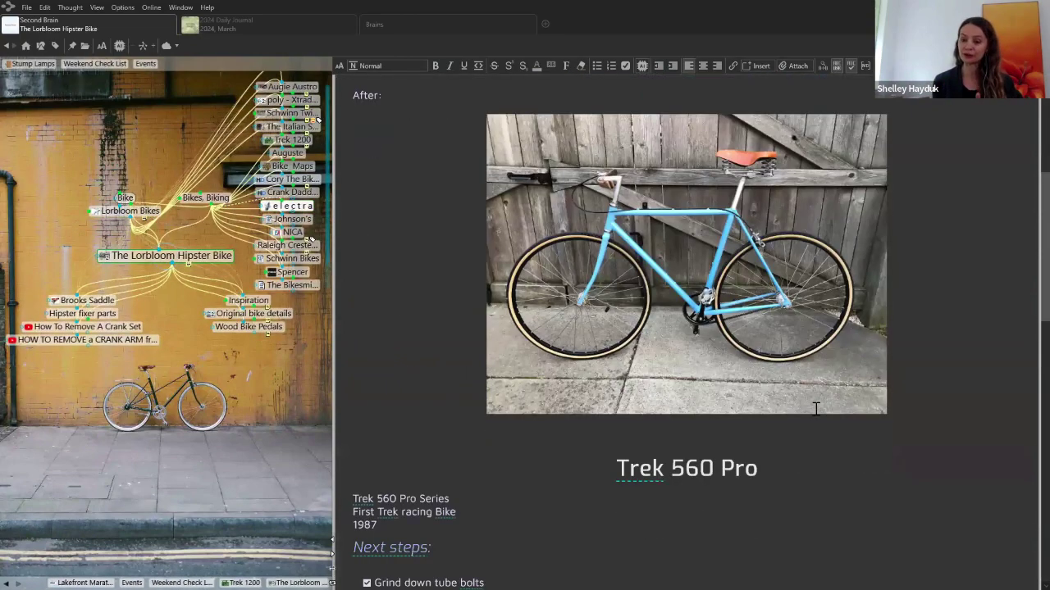
pyautogui.scroll(-10, 774, 393)
pyautogui.scroll(6, 814, 408)
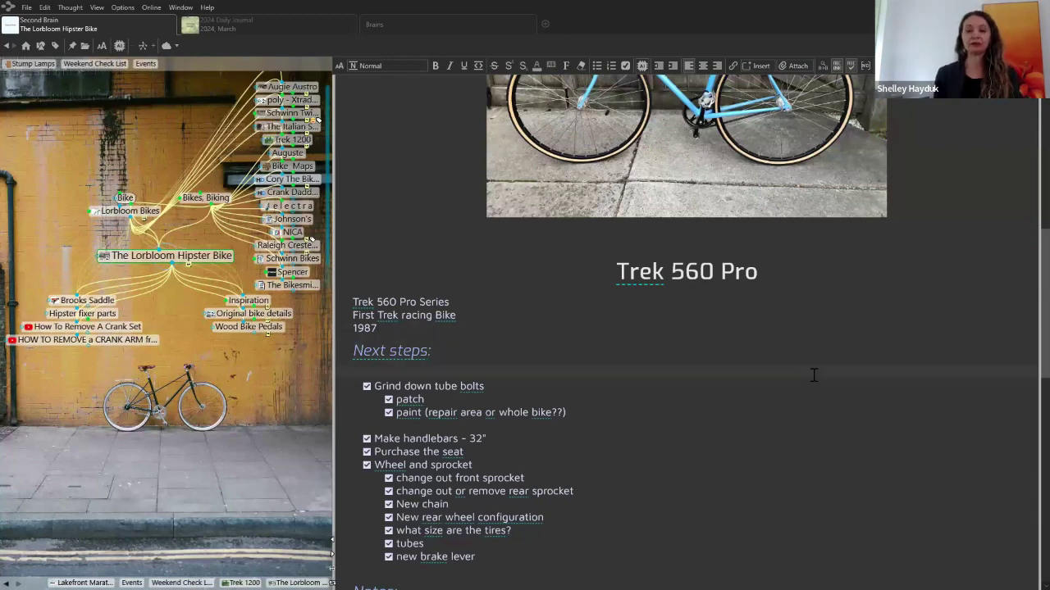
pyautogui.scroll(-3, 814, 375)
pyautogui.scroll(1, 813, 375)
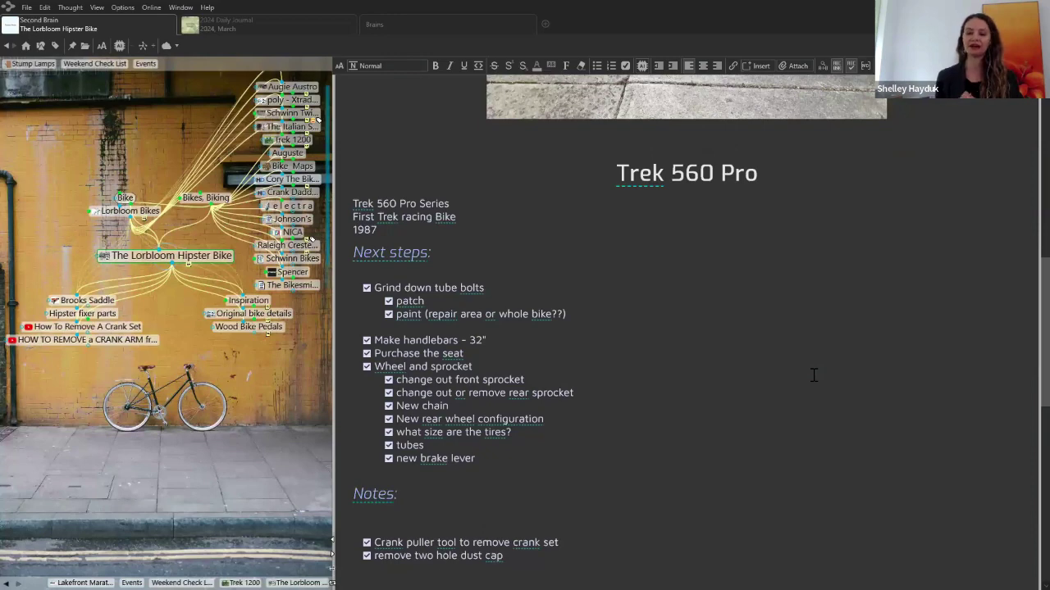
# Try an AI expansion of The Lorbloom Hipster Bike note, review the proposed text, and discard it
pyautogui.click(642, 65)
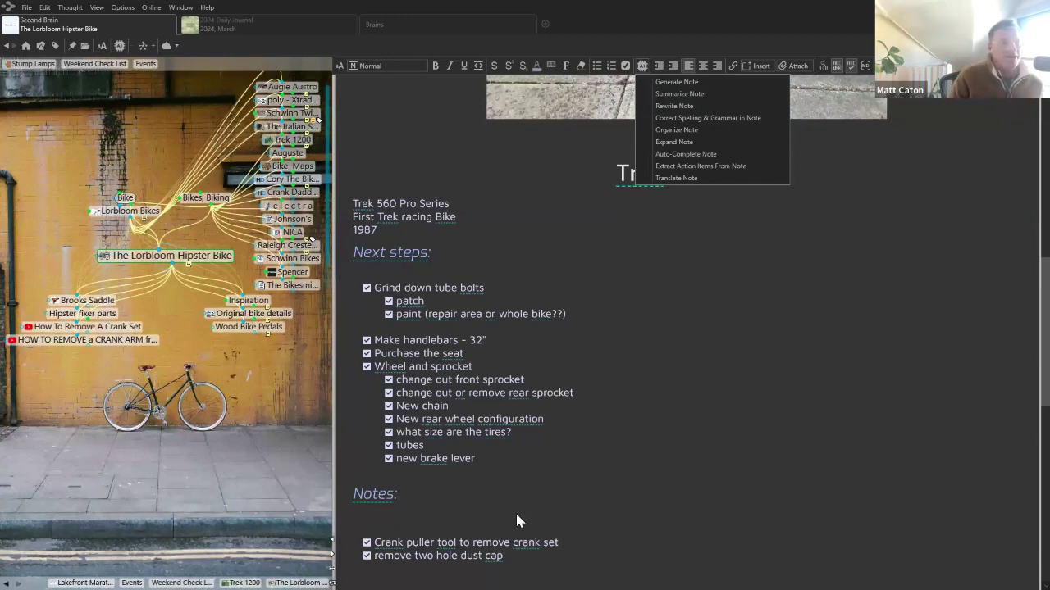
pyautogui.click(682, 145)
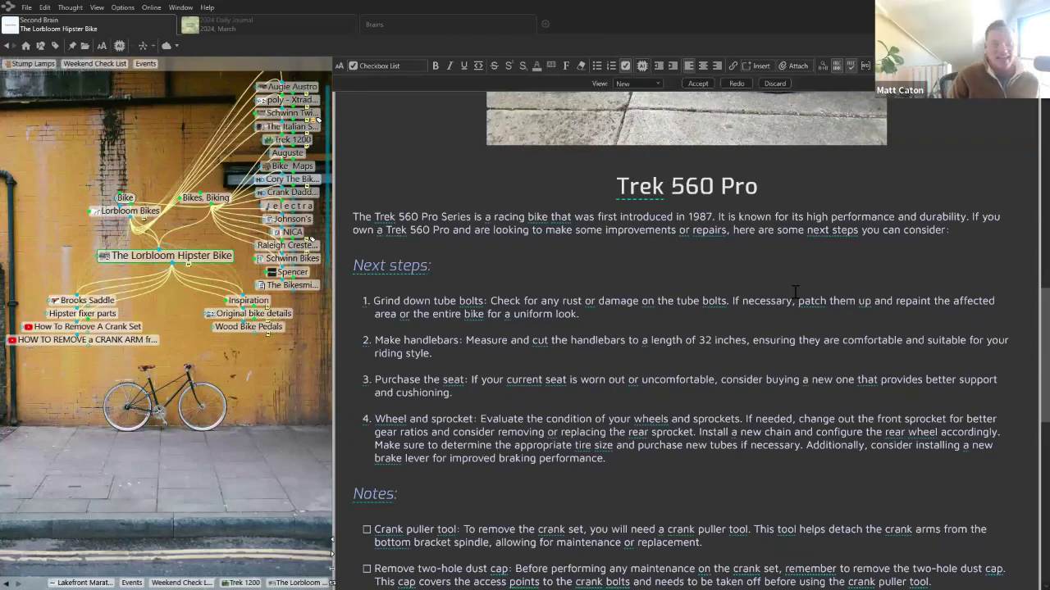
pyautogui.scroll(-1, 795, 293)
pyautogui.scroll(4, 902, 379)
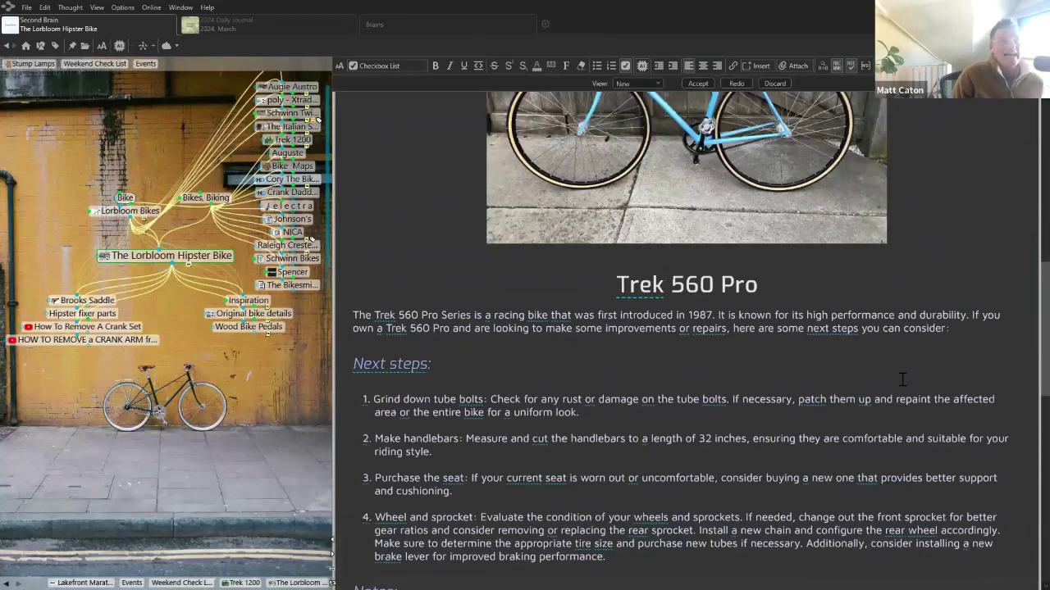
pyautogui.scroll(3, 902, 379)
pyautogui.scroll(-5, 809, 489)
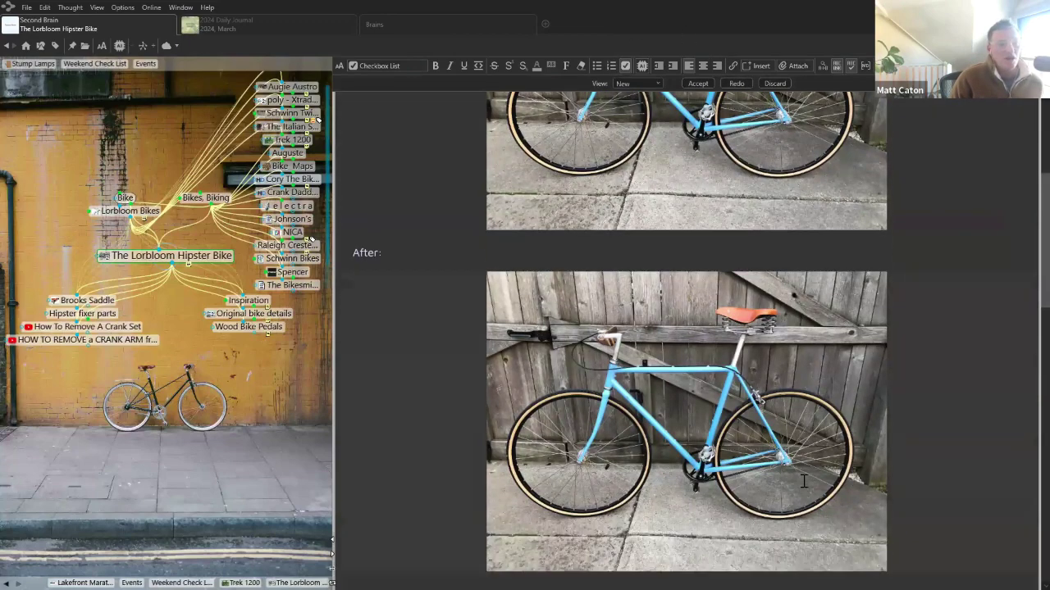
pyautogui.scroll(-1, 763, 433)
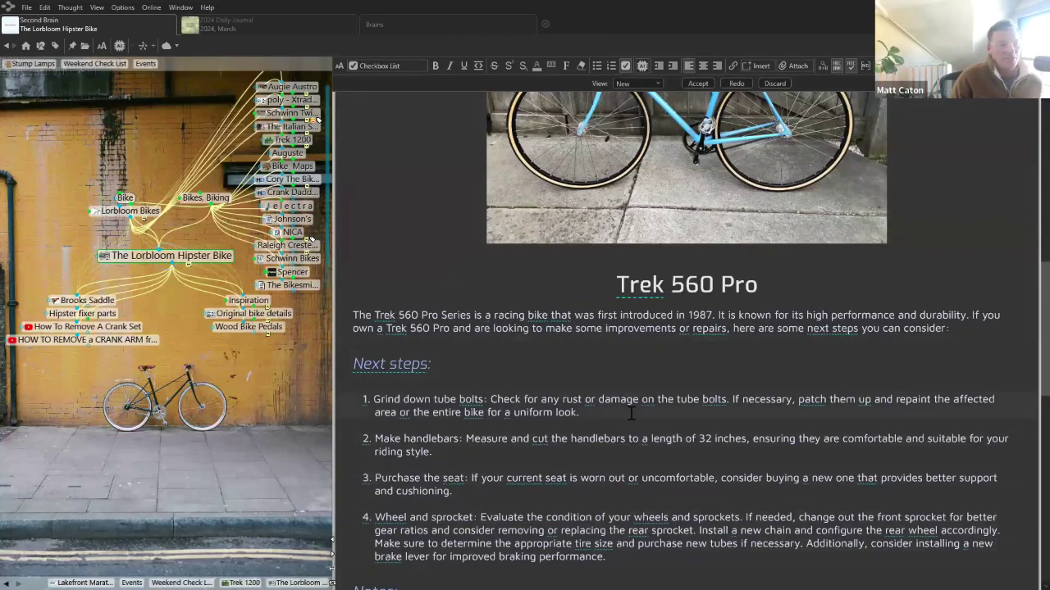
pyautogui.scroll(-4, 631, 414)
pyautogui.scroll(7, 631, 414)
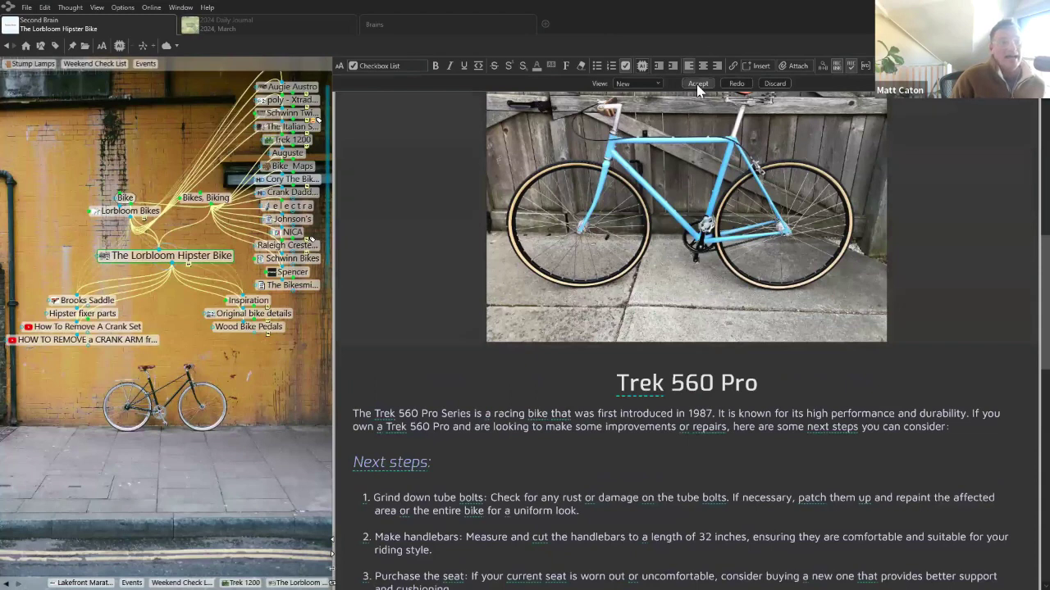
pyautogui.click(775, 83)
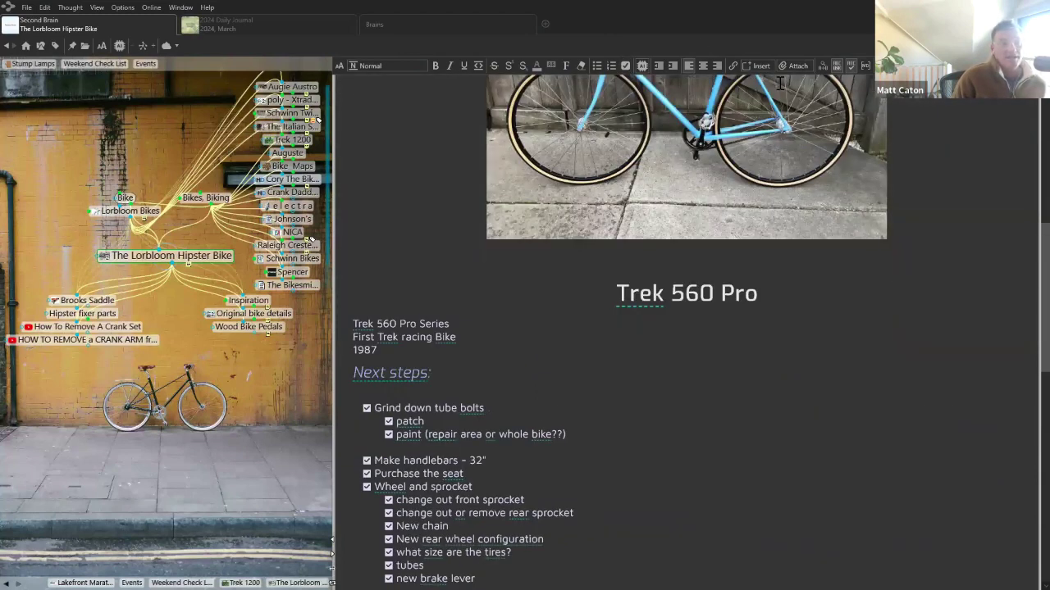
# Review the restored checklist in the note and go down to the Wood Bike Pedals thought
pyautogui.scroll(-4, 887, 396)
pyautogui.scroll(-2, 887, 396)
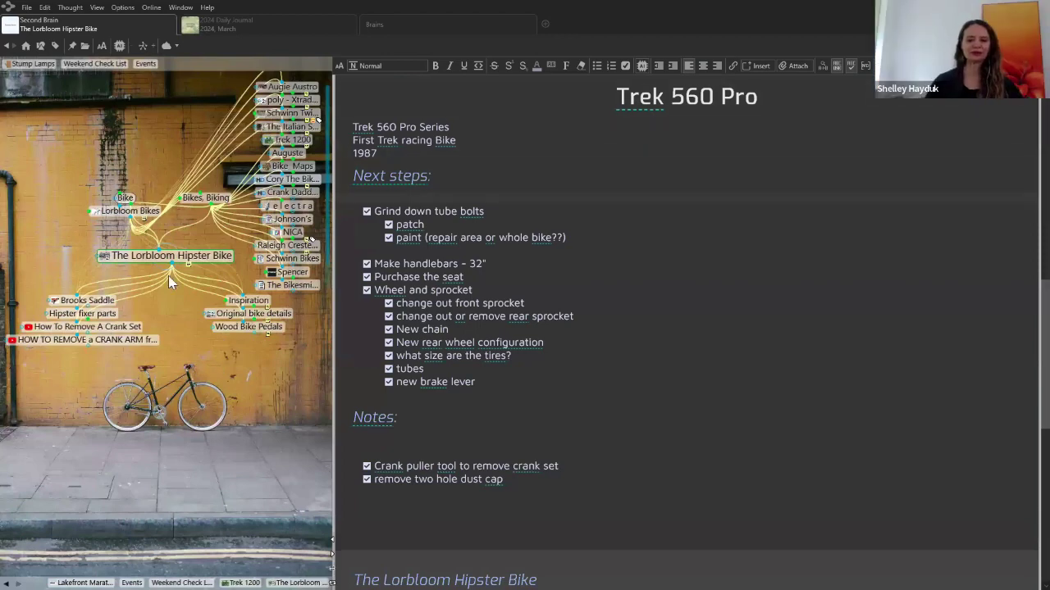
pyautogui.click(252, 328)
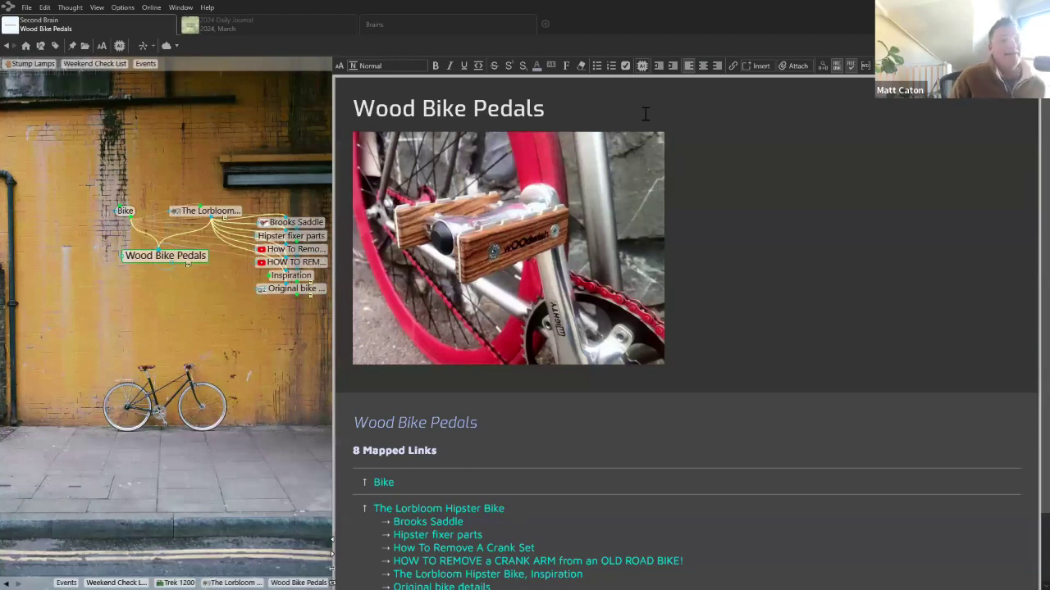
# Generate an AI note on the topic Wood Bike Pedals with 95% creativity and a reduced word count, and accept it
pyautogui.click(642, 65)
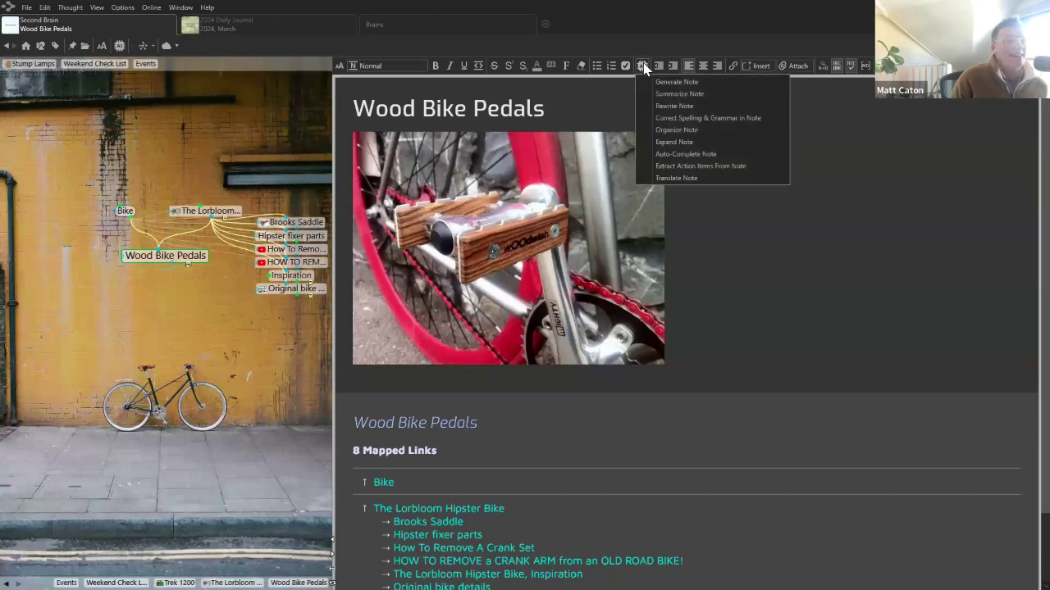
pyautogui.click(658, 83)
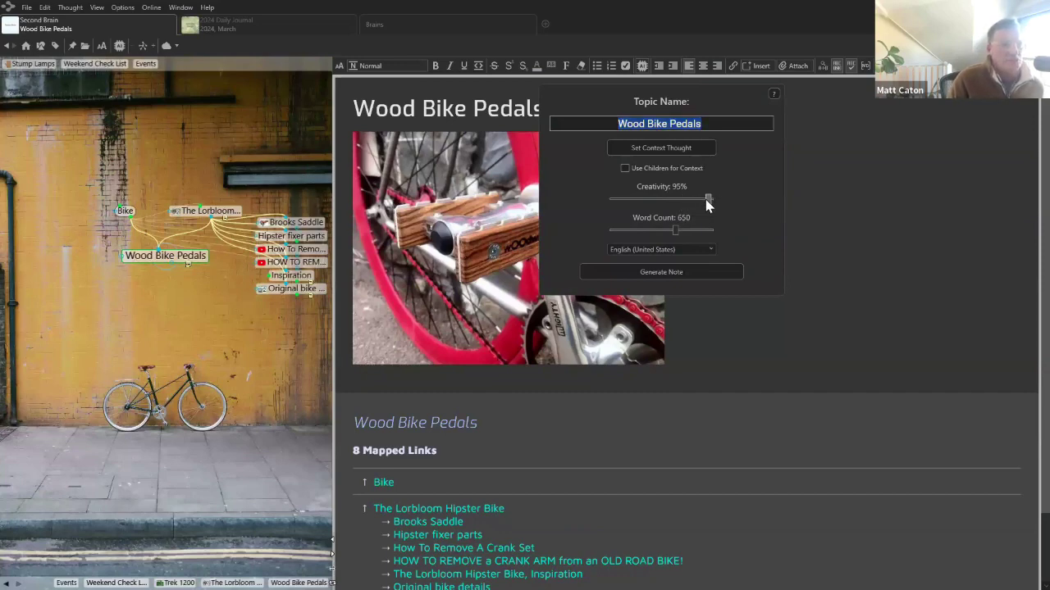
pyautogui.moveTo(656, 237); pyautogui.dragTo(648, 232)
pyautogui.click(660, 274)
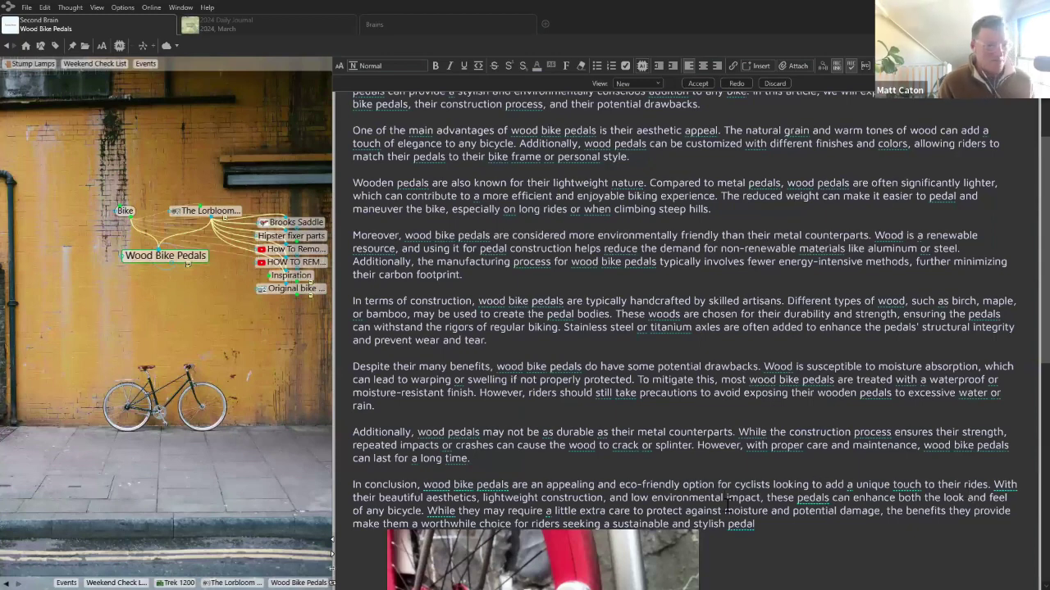
pyautogui.scroll(2, 732, 498)
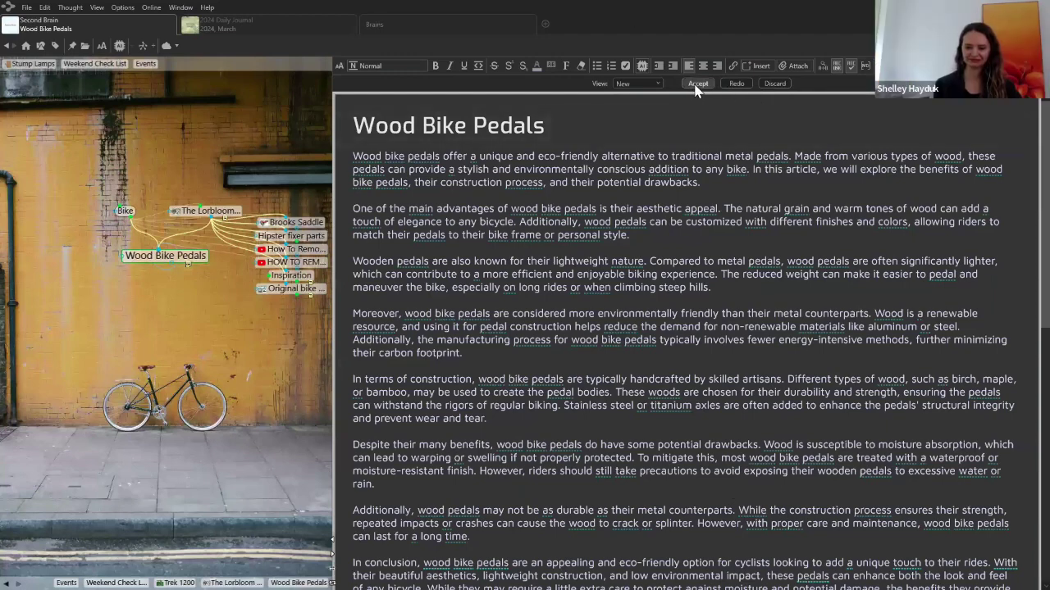
pyautogui.scroll(-1, 714, 164)
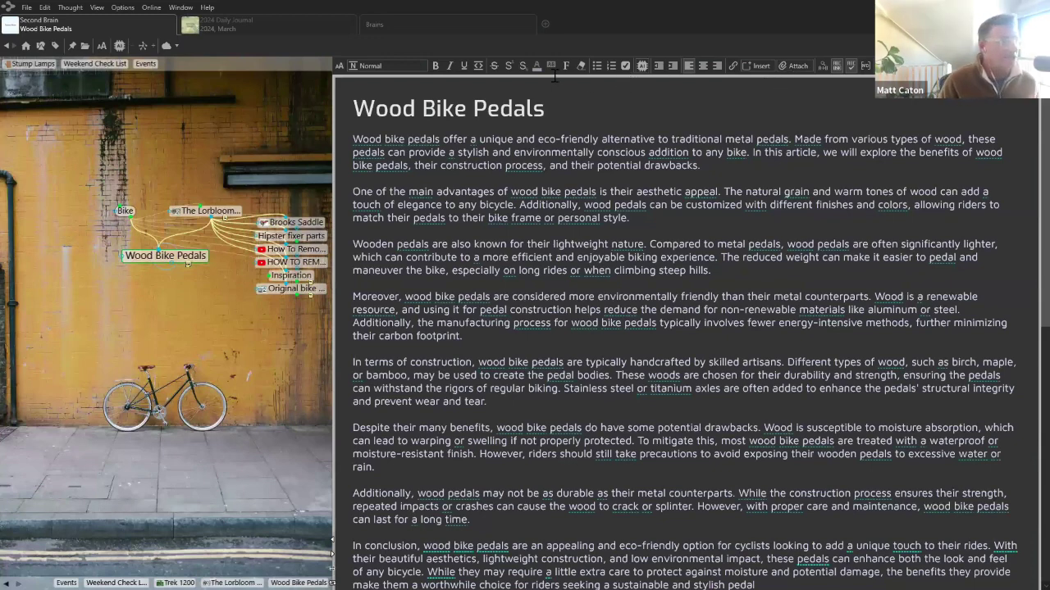
# Extract action items from the Wood Bike Pedals note with AI and review the proposed checklist
pyautogui.click(642, 68)
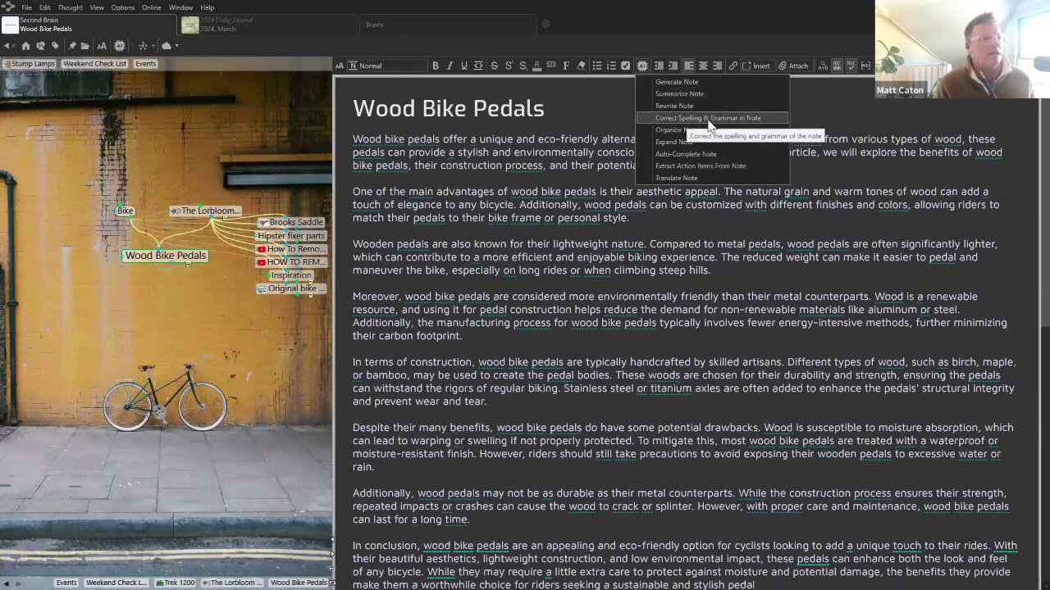
pyautogui.click(729, 166)
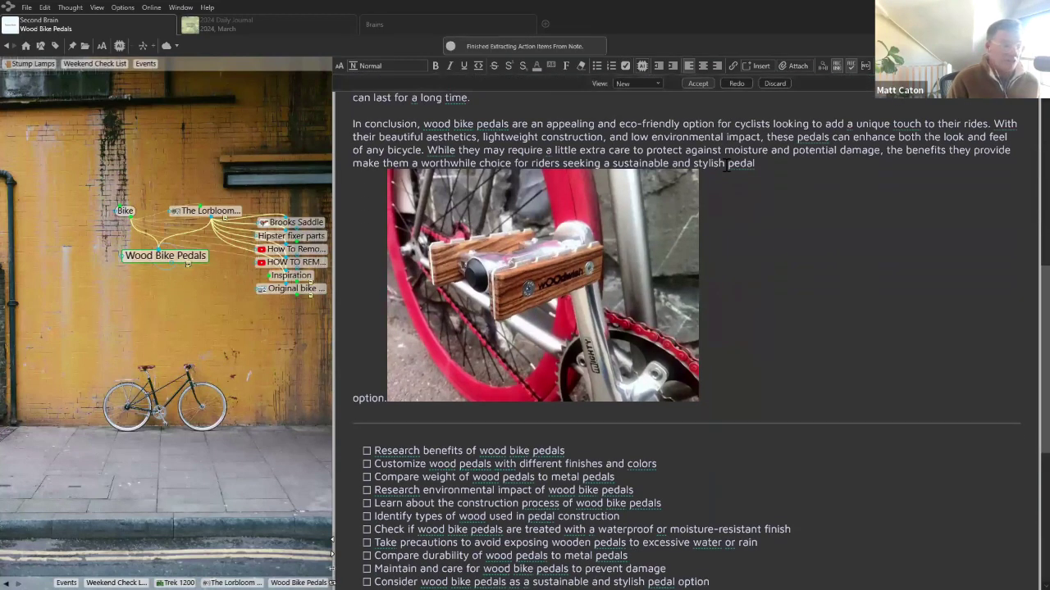
pyautogui.scroll(-3, 648, 317)
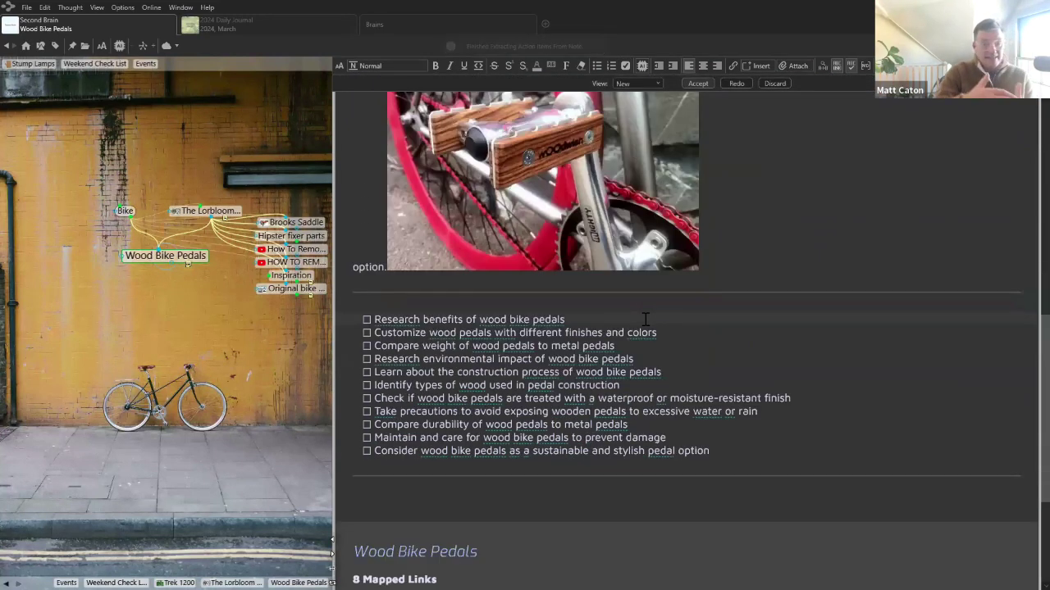
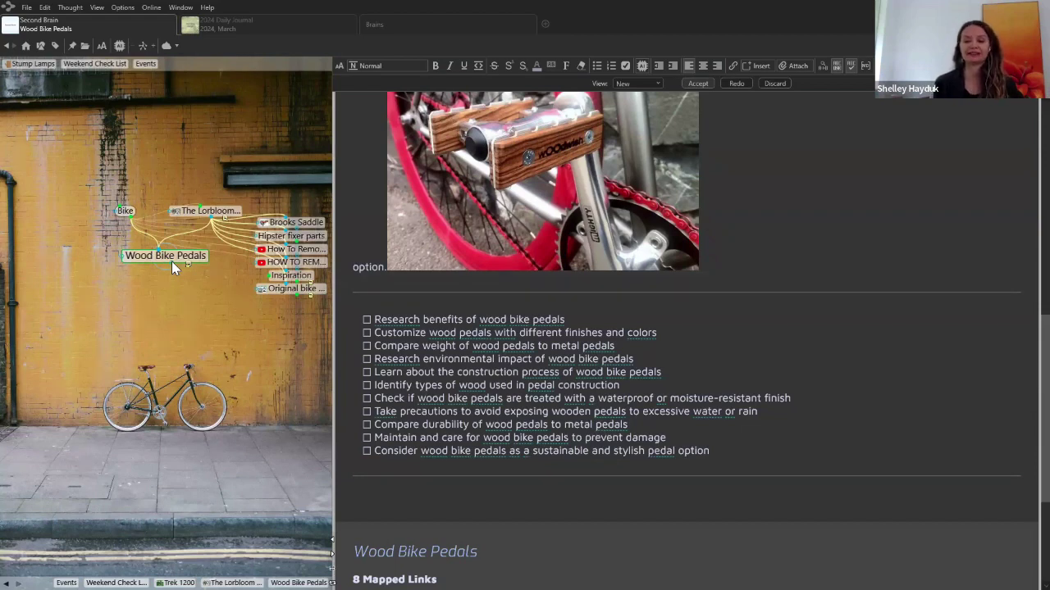
# Try generating one level of AI child thoughts under Wood Bike Pedals, and discard them
pyautogui.click(119, 47)
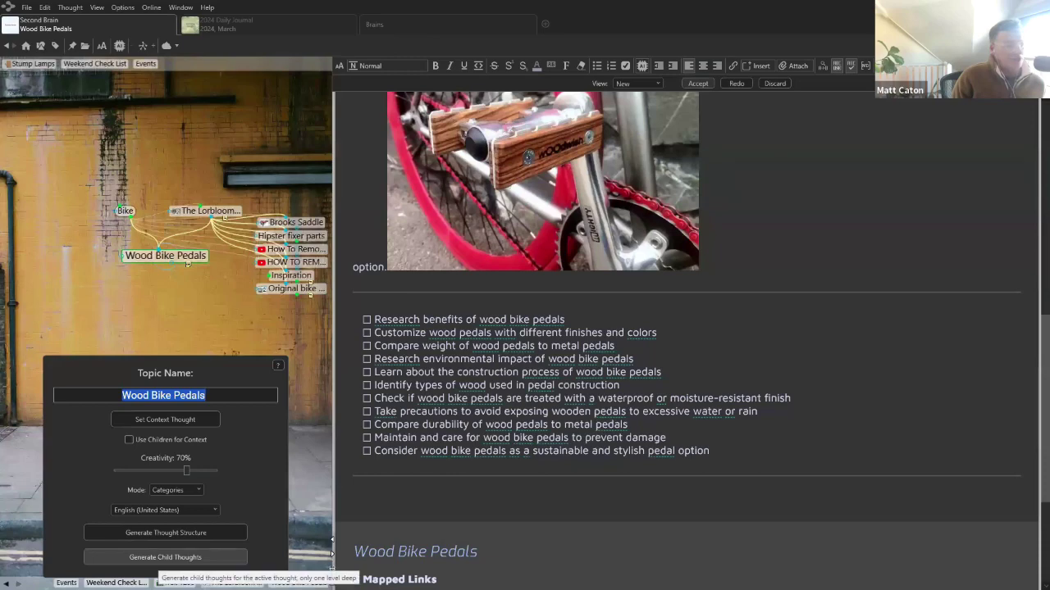
pyautogui.click(164, 557)
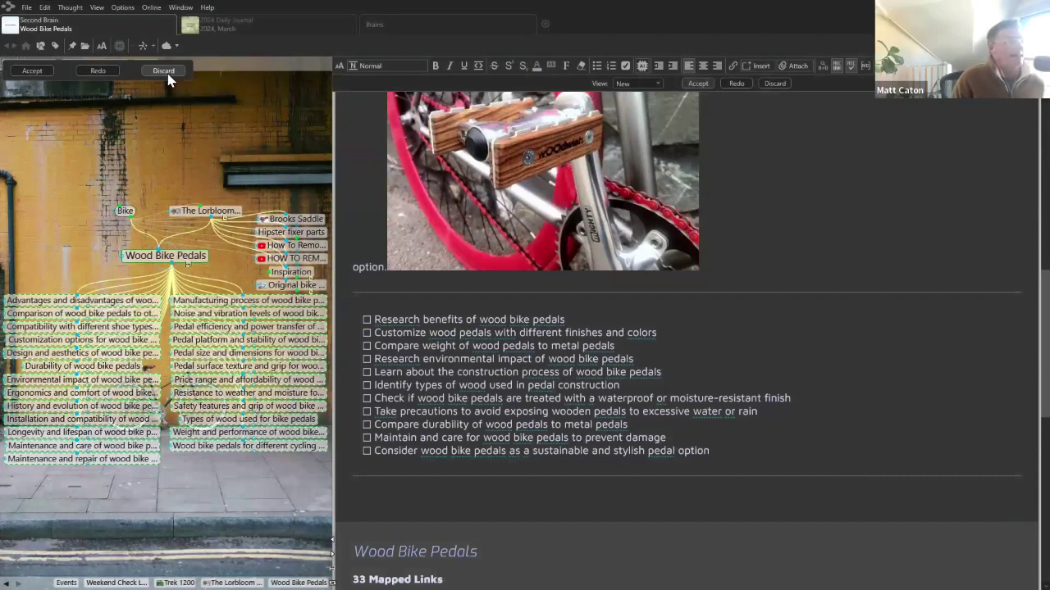
pyautogui.click(167, 73)
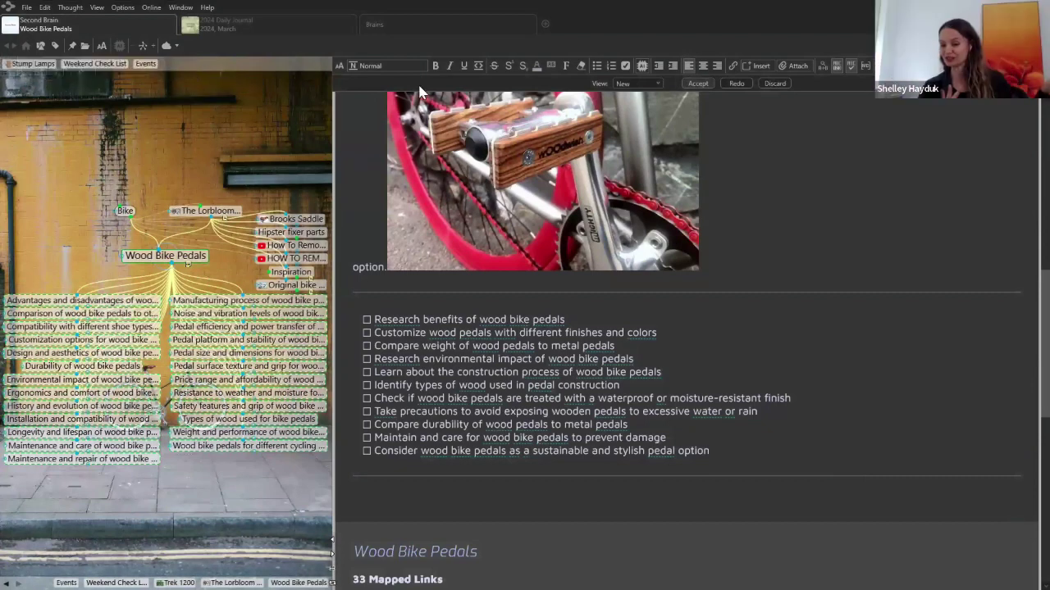
# Accept the extracted action items and insert a line break between the note's concluding paragraph and the pedal picture
pyautogui.click(697, 84)
pyautogui.scroll(2, 719, 219)
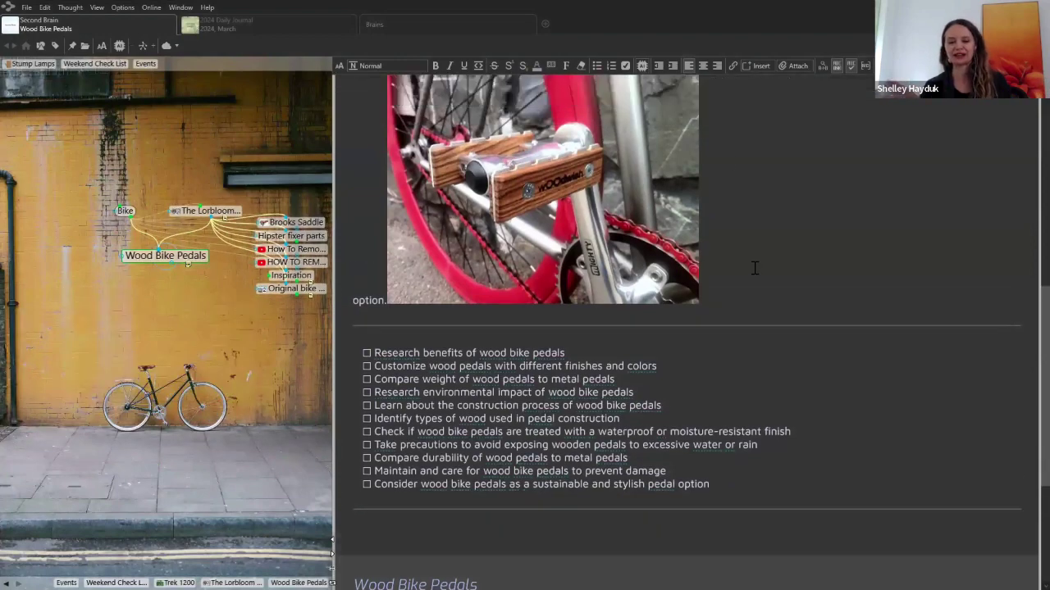
pyautogui.scroll(2, 754, 268)
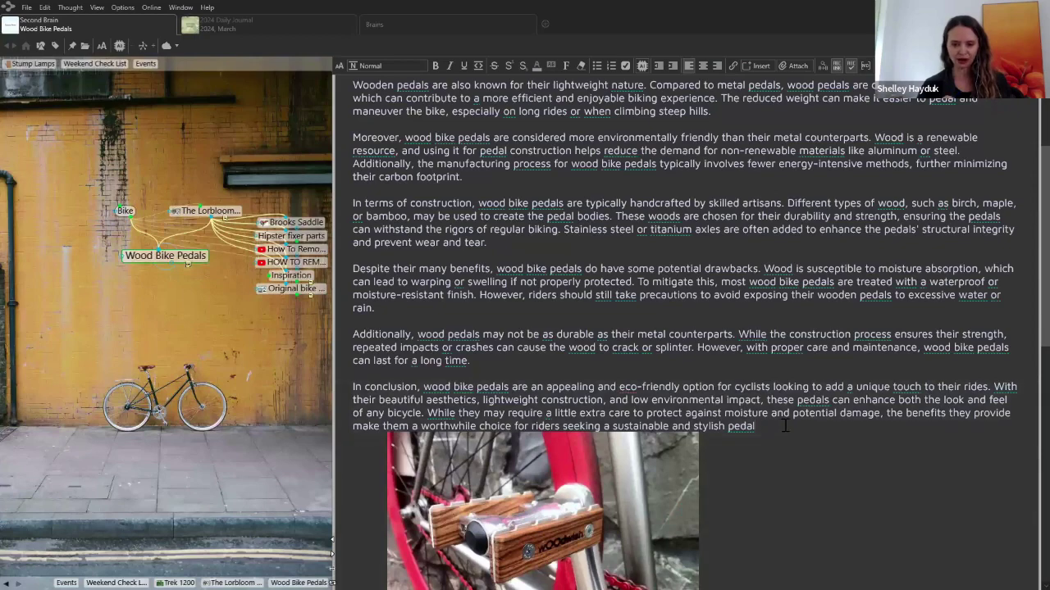
pyautogui.press('Return')
pyautogui.scroll(1, 805, 401)
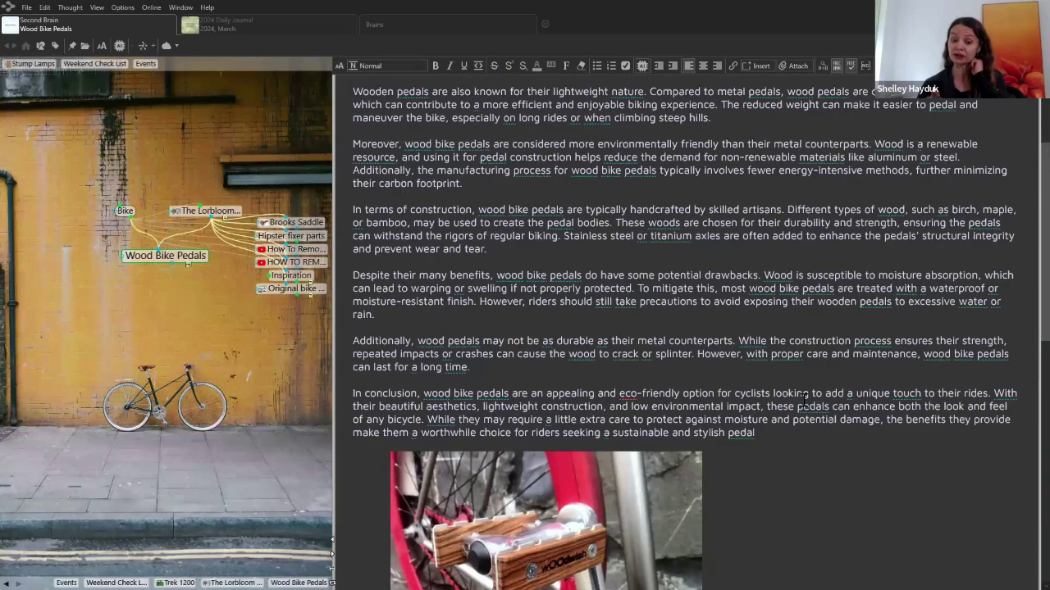
# Check the brain's cloud sync status and return to the beginning of the Wood Bike Pedals note
pyautogui.scroll(1, 804, 401)
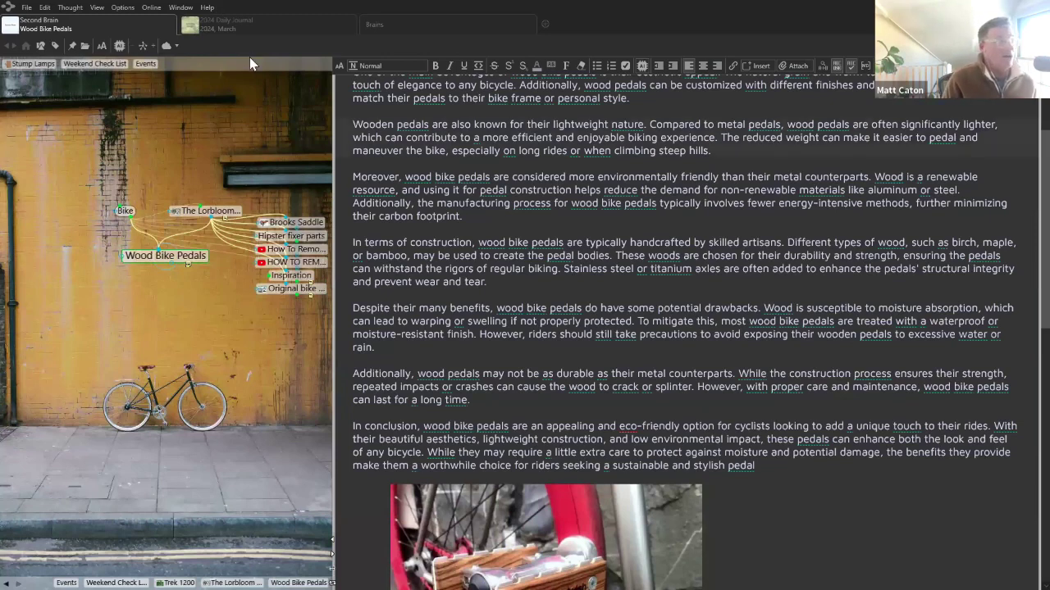
pyautogui.click(177, 47)
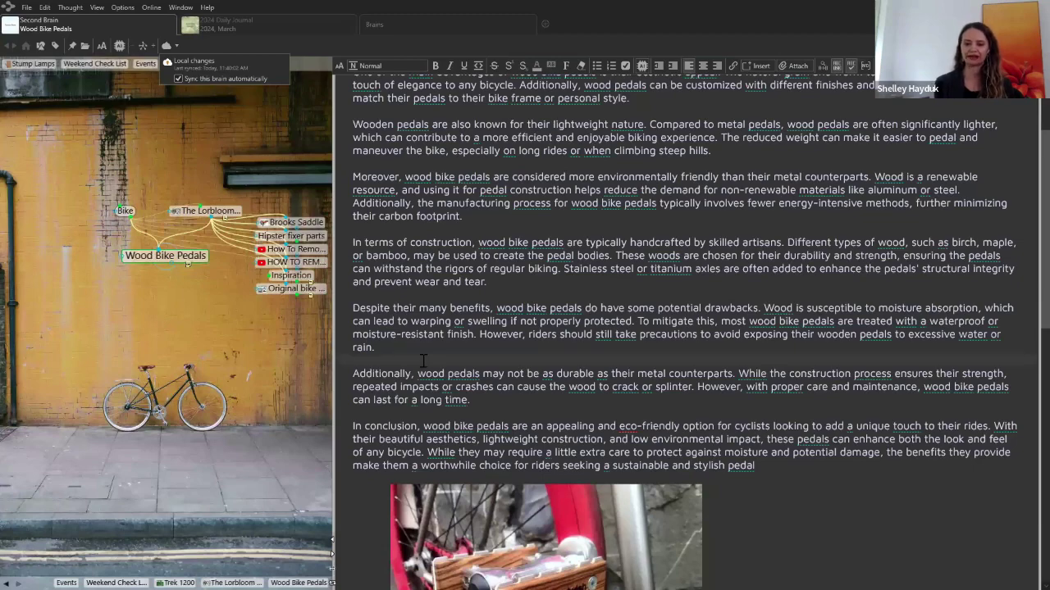
pyautogui.scroll(3, 479, 374)
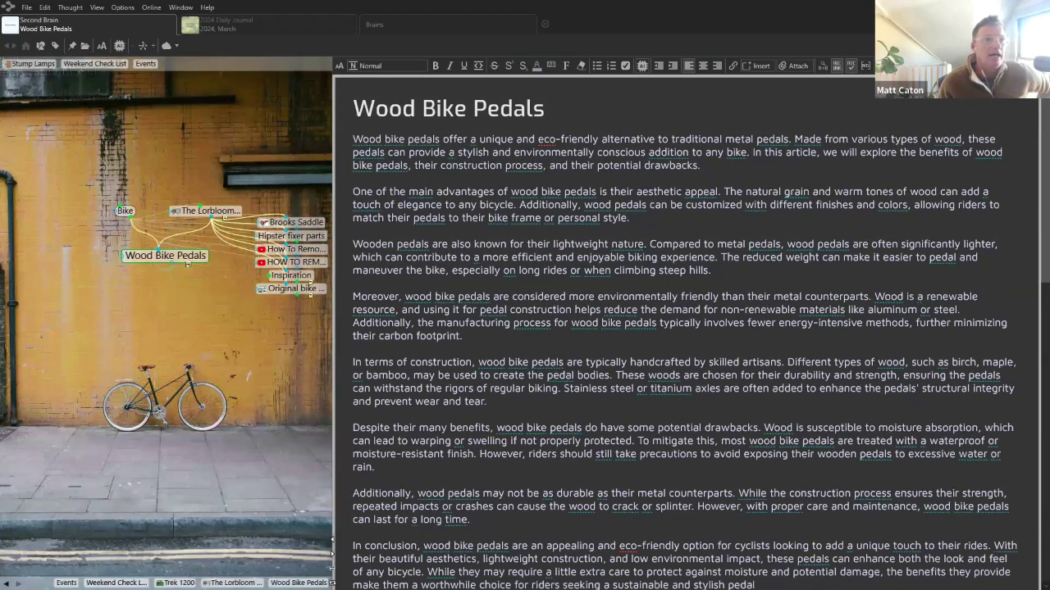
# View the notes style editor and the list of paragraph styles, and close both without making changes
pyautogui.click(339, 65)
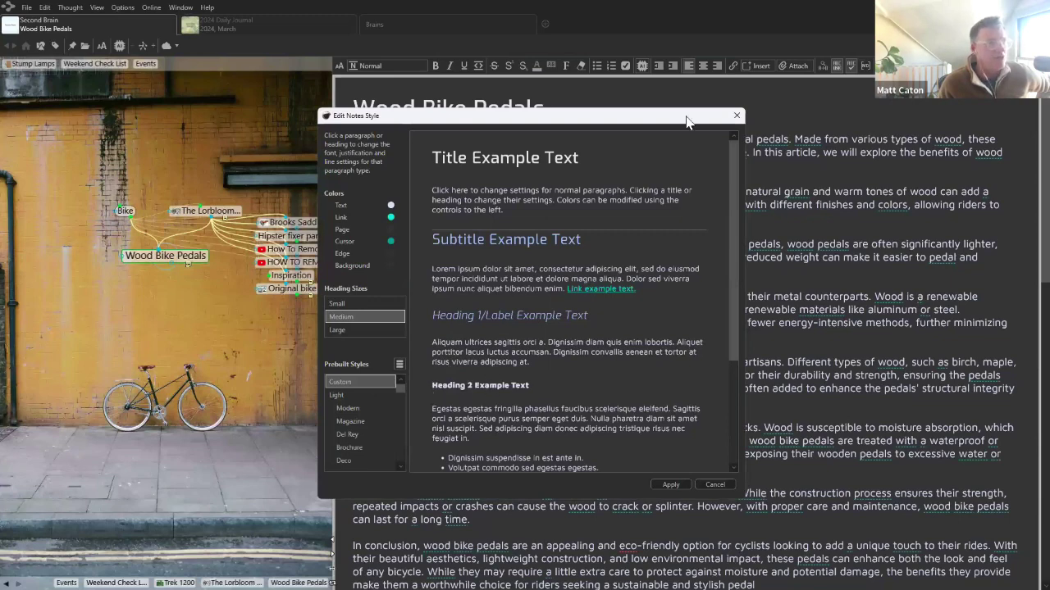
pyautogui.click(737, 116)
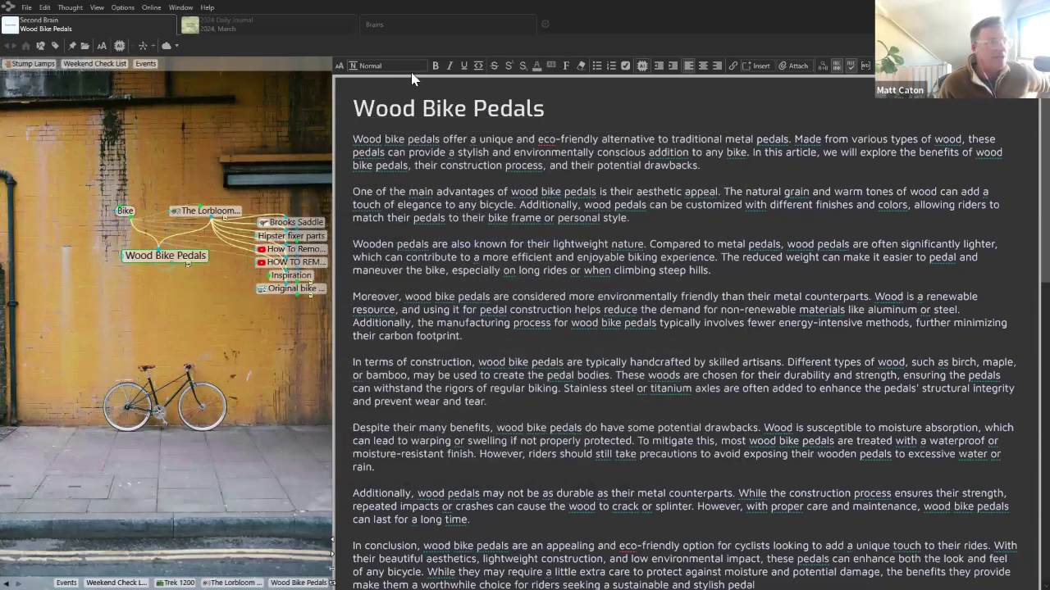
pyautogui.click(360, 66)
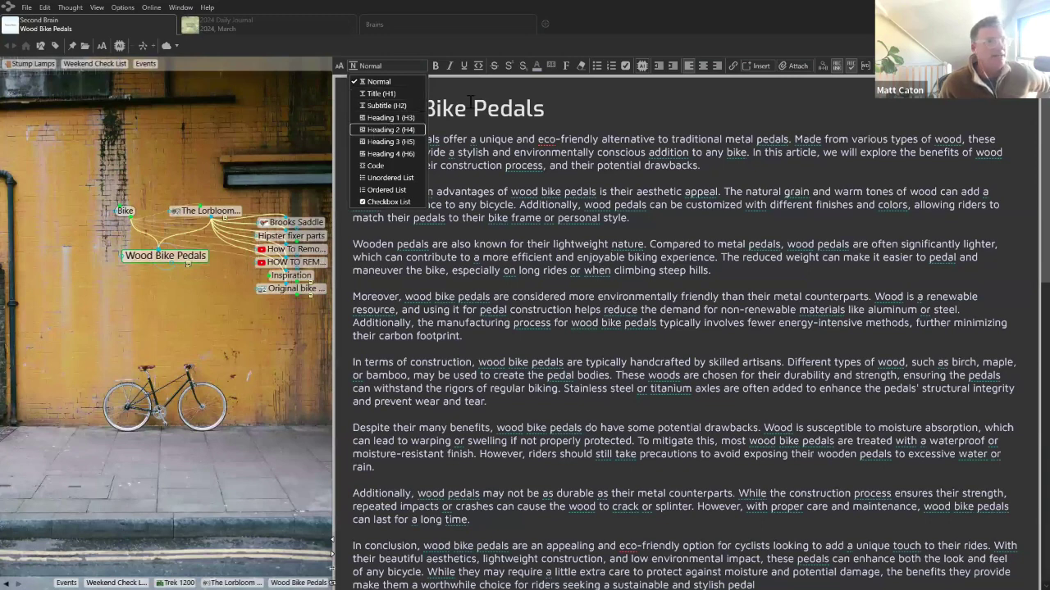
pyautogui.press('Escape')
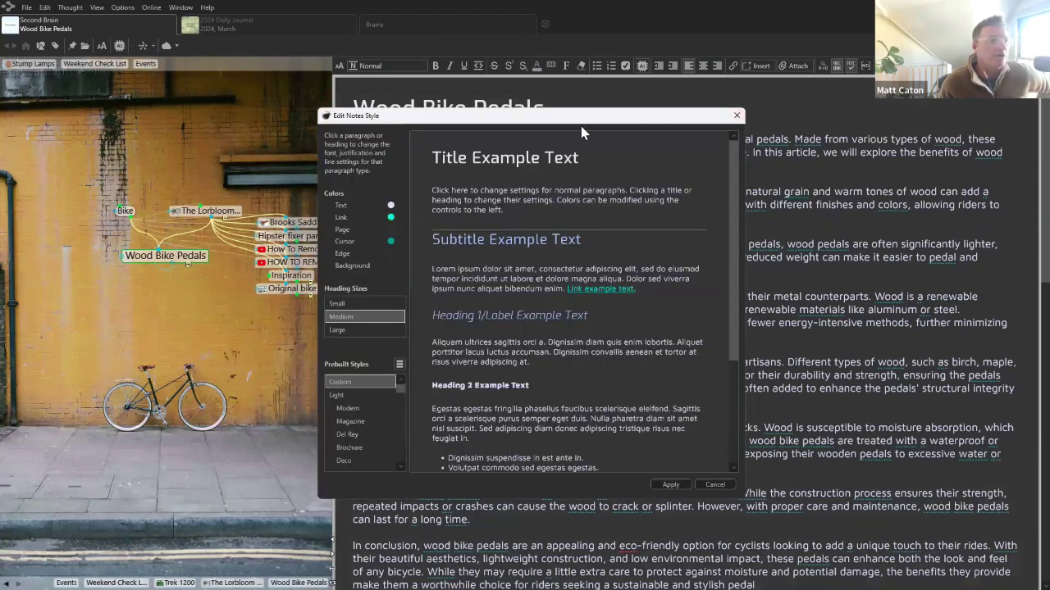
# Set the title's custom color in the notes style to orange
pyautogui.click(525, 160)
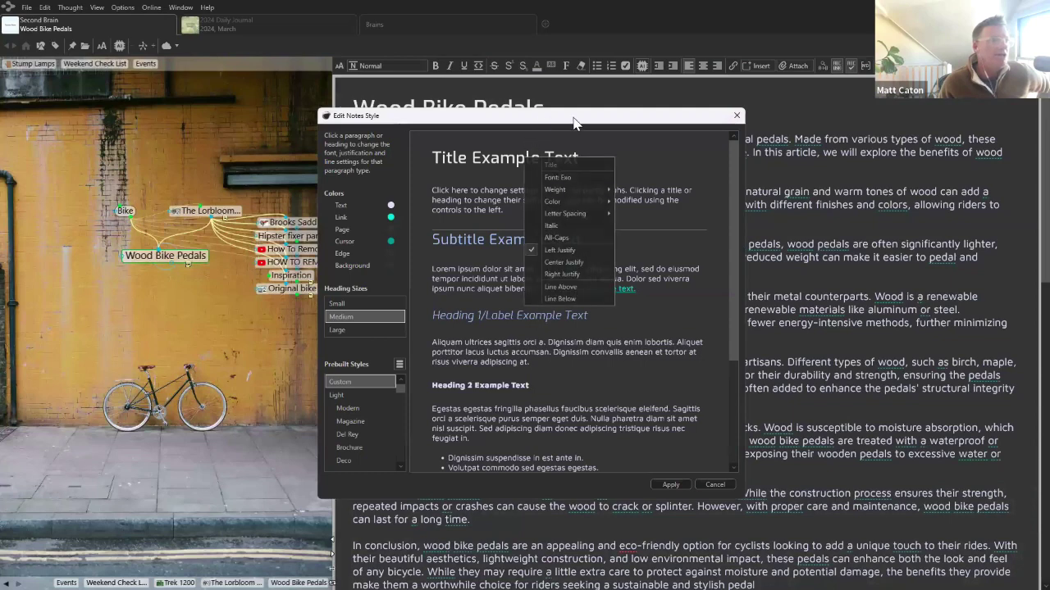
pyautogui.click(520, 160)
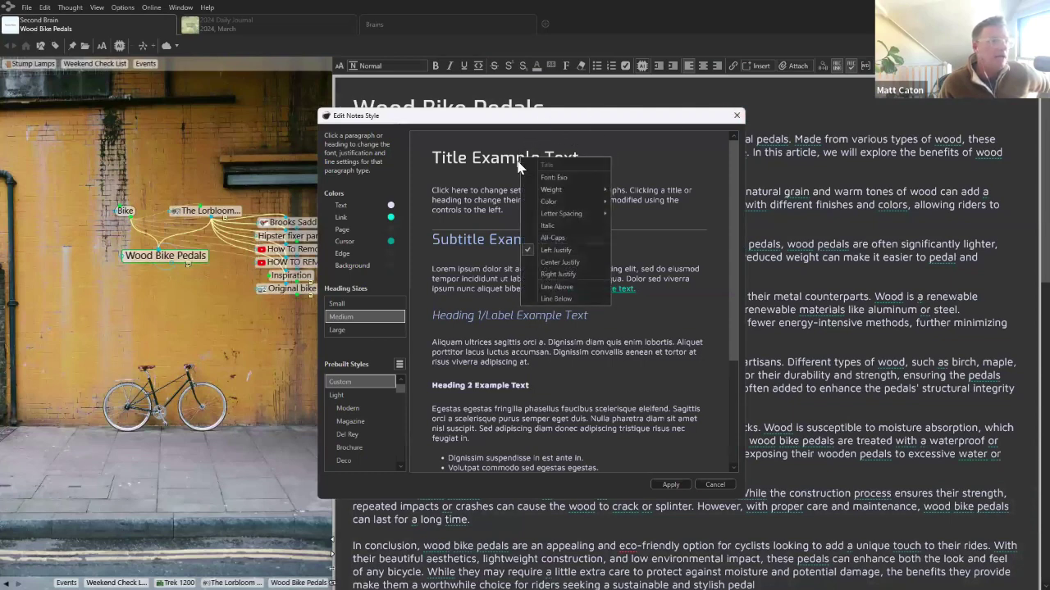
pyautogui.moveTo(558, 201)
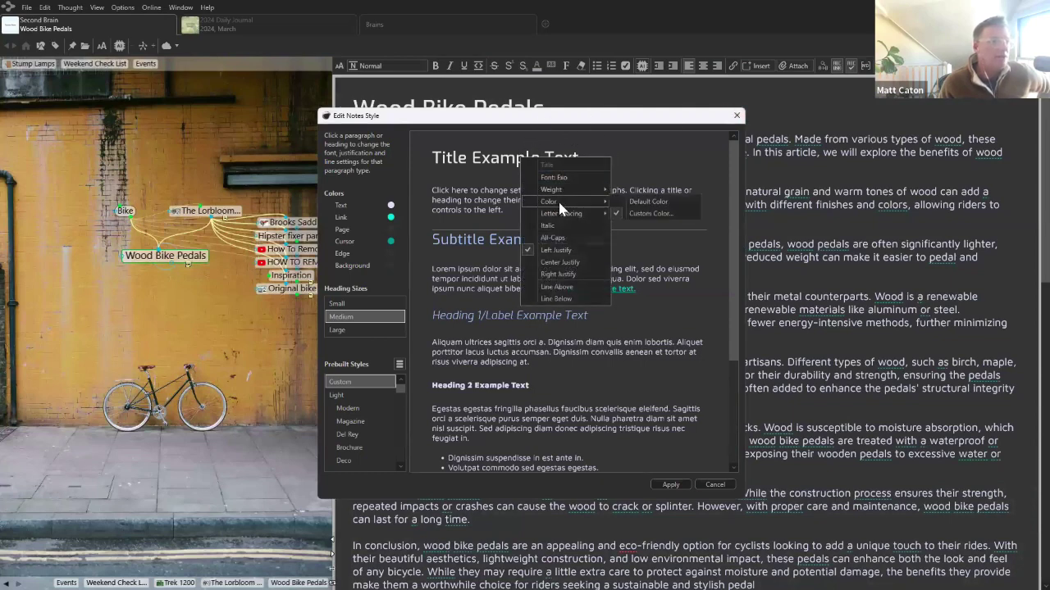
pyautogui.click(652, 213)
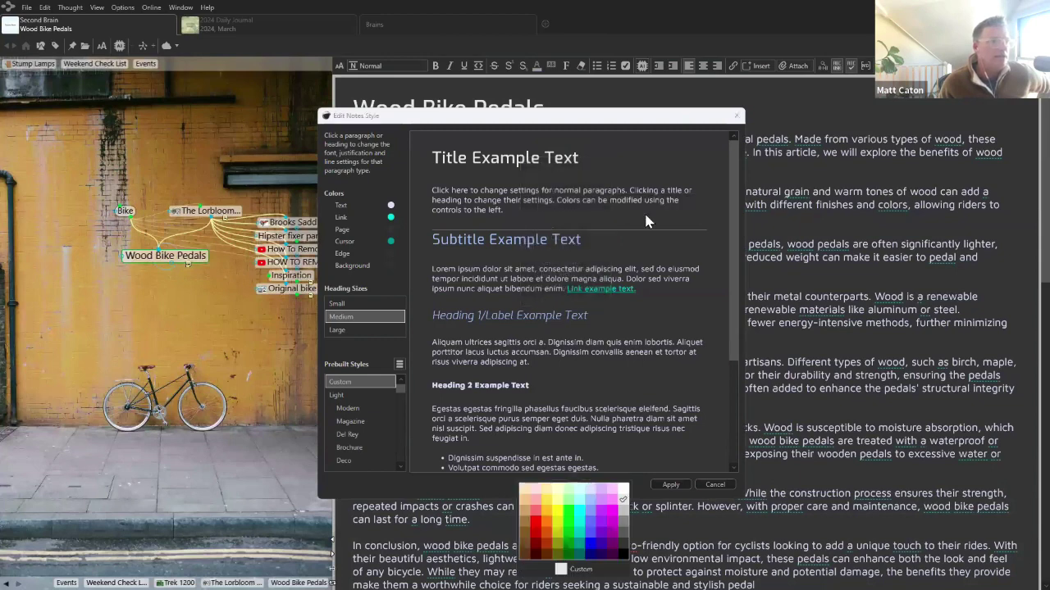
pyautogui.click(550, 526)
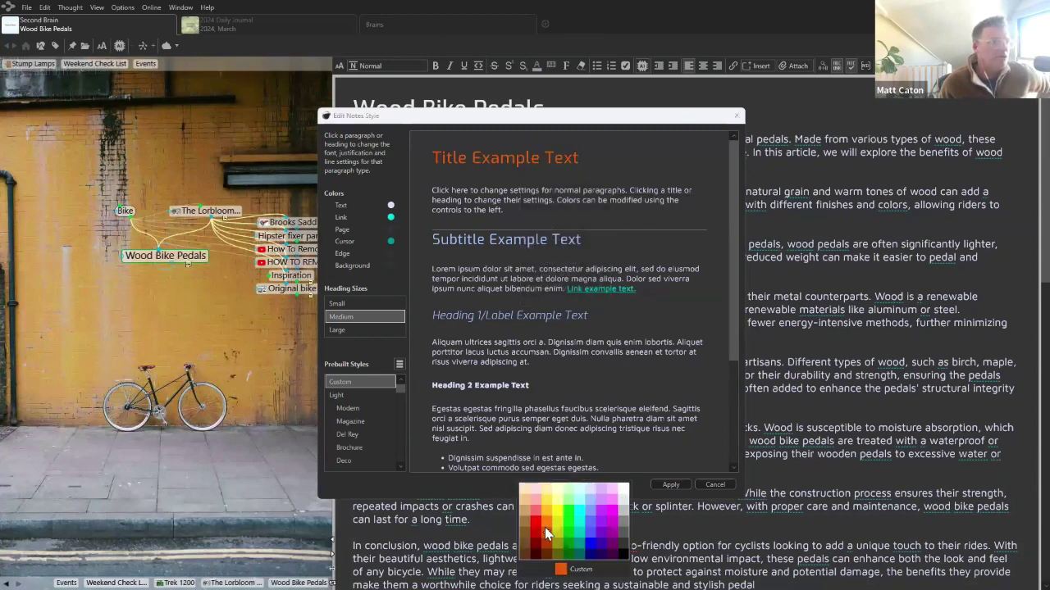
pyautogui.click(656, 395)
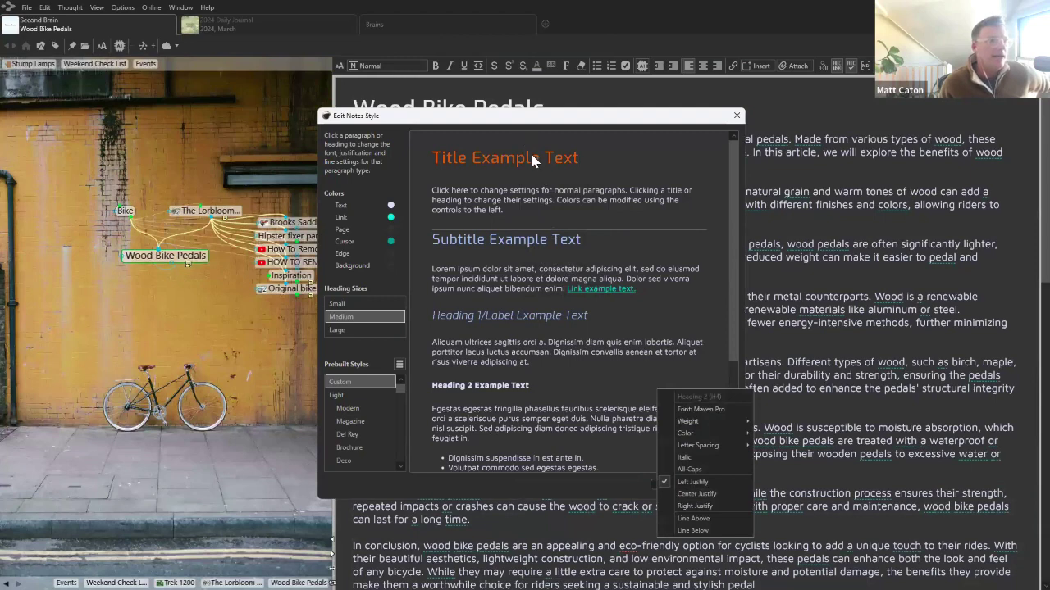
pyautogui.click(531, 158)
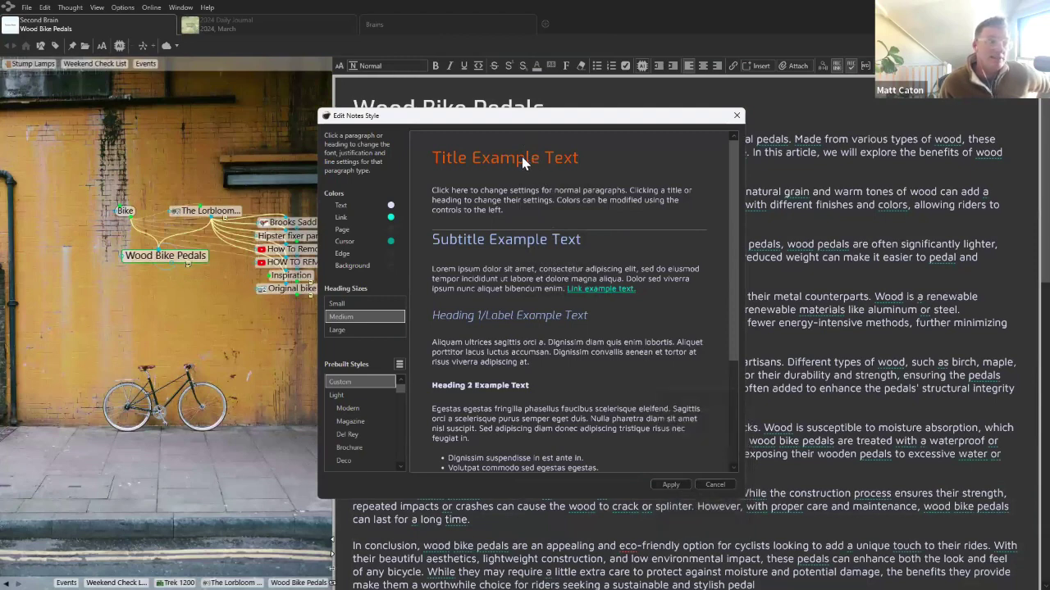
# Center-justify and italicize the title in the notes style, and apply the changes to the notes
pyautogui.click(515, 159)
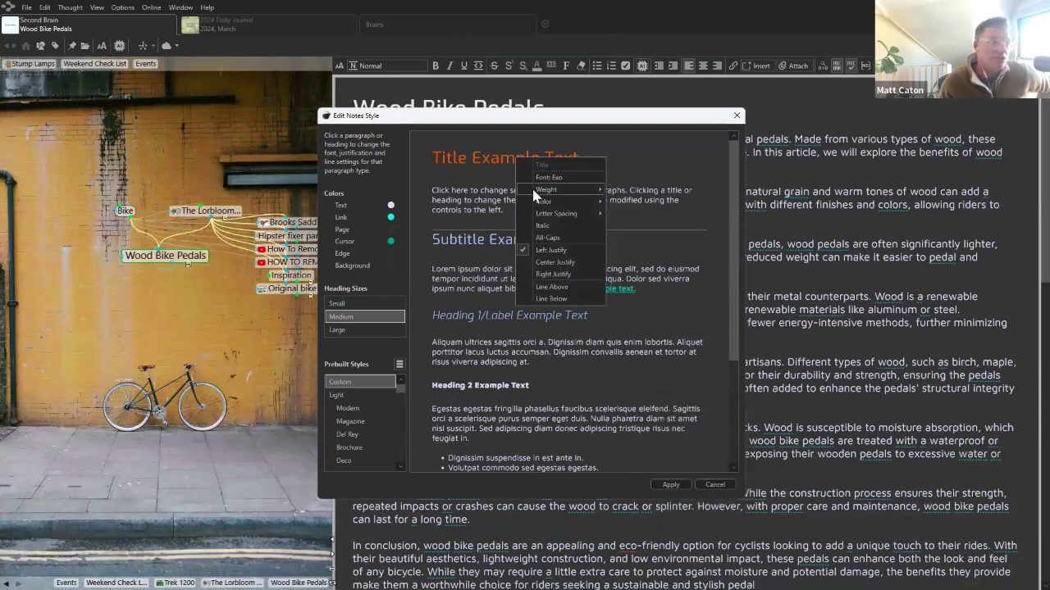
pyautogui.click(558, 262)
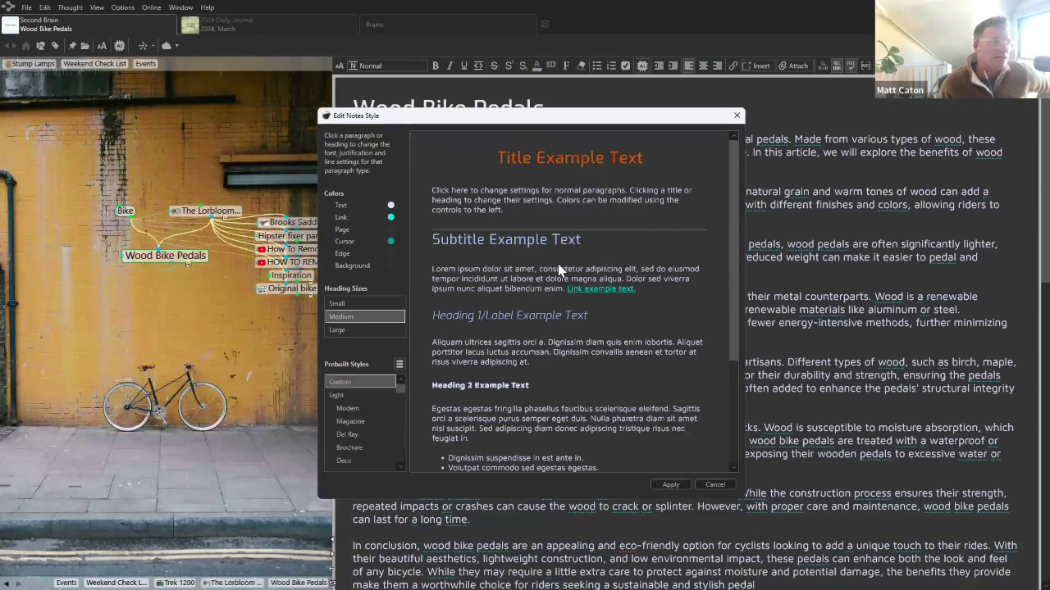
pyautogui.click(601, 158)
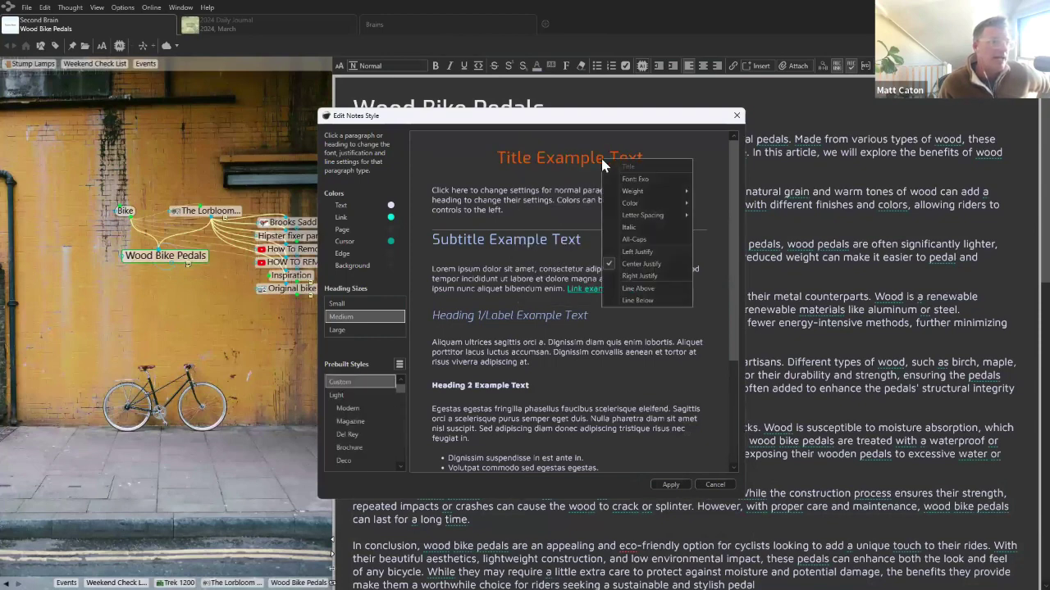
pyautogui.click(634, 230)
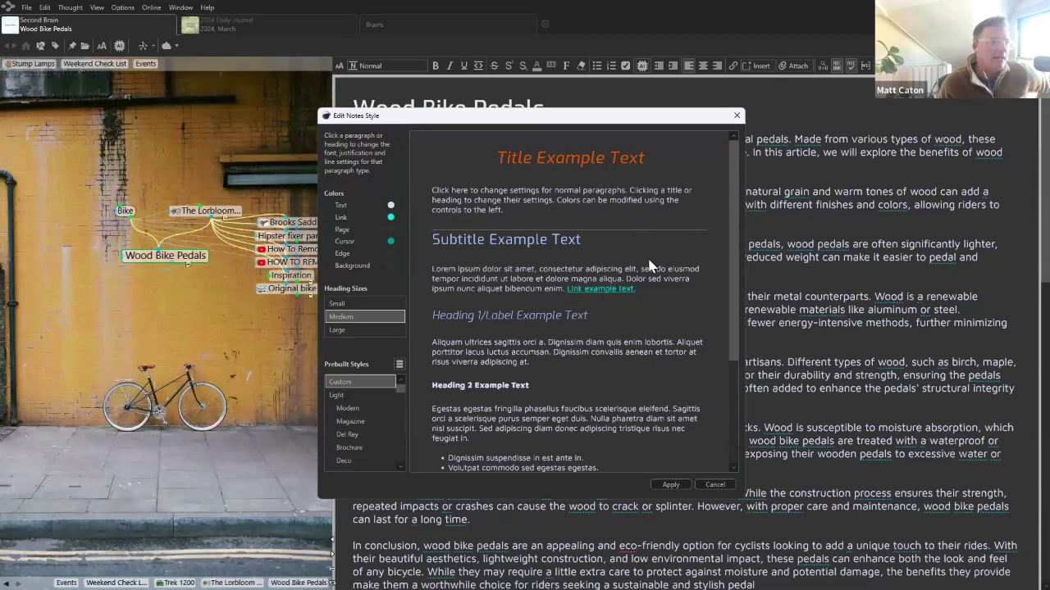
pyautogui.click(670, 483)
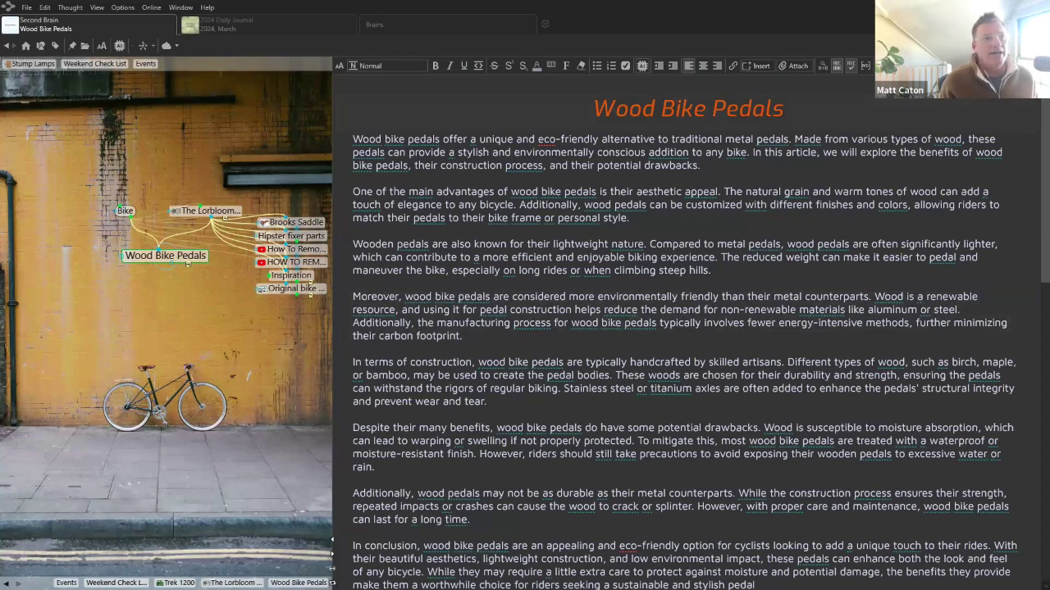
# Reopen the notes style editor, examine the style copy and export options and the prebuilt styles, and close it without changes
pyautogui.click(881, 66)
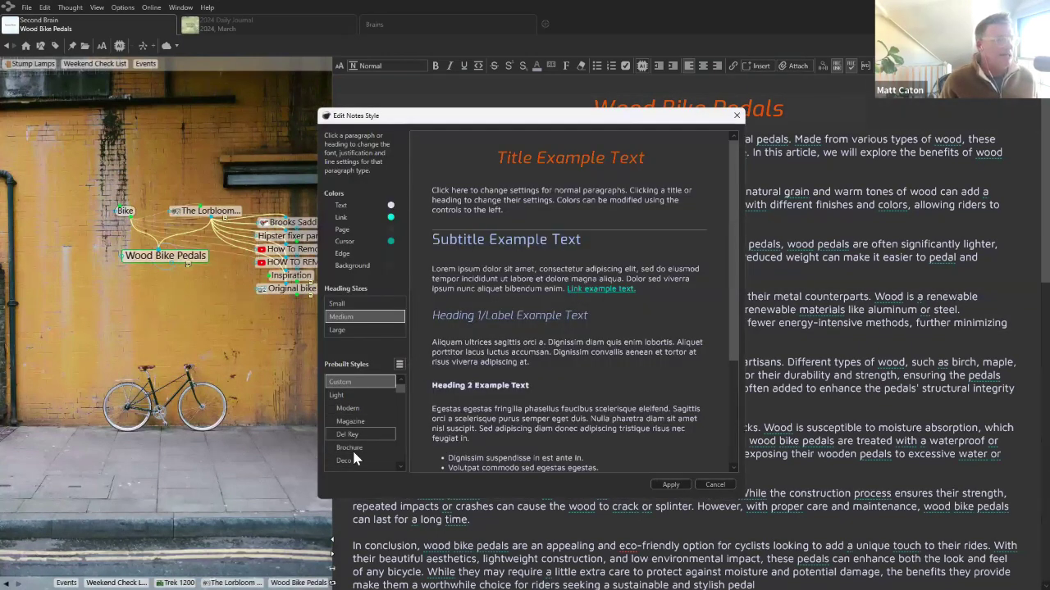
pyautogui.click(400, 365)
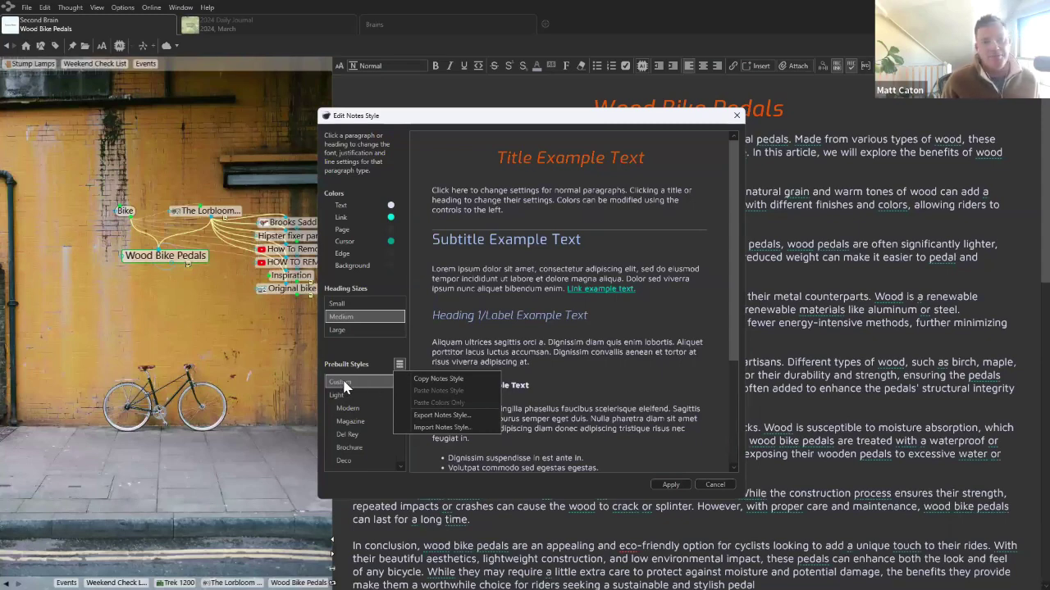
pyautogui.click(617, 316)
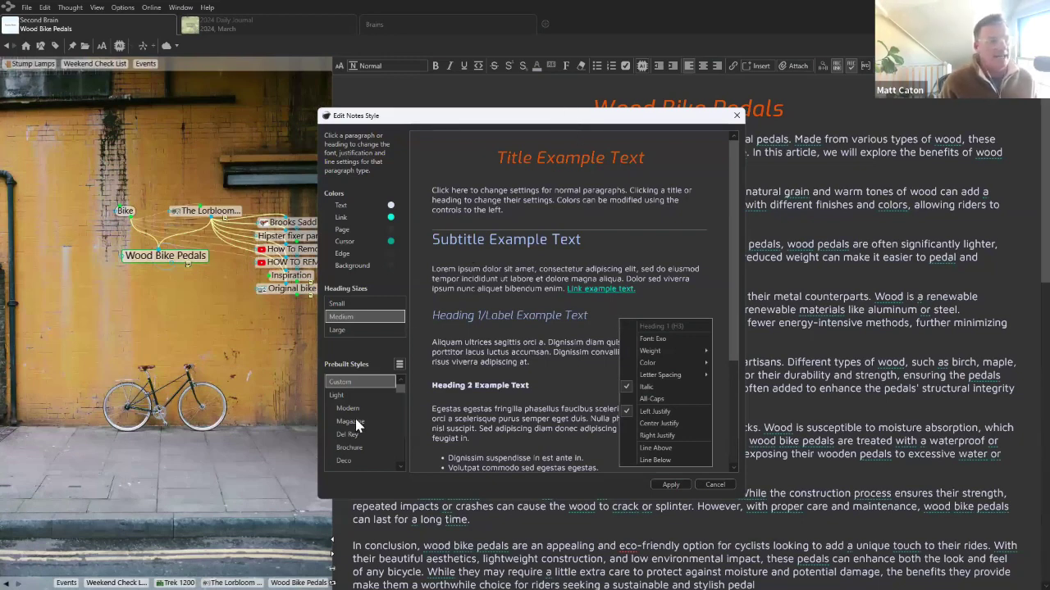
pyautogui.moveTo(400, 391); pyautogui.dragTo(400, 425)
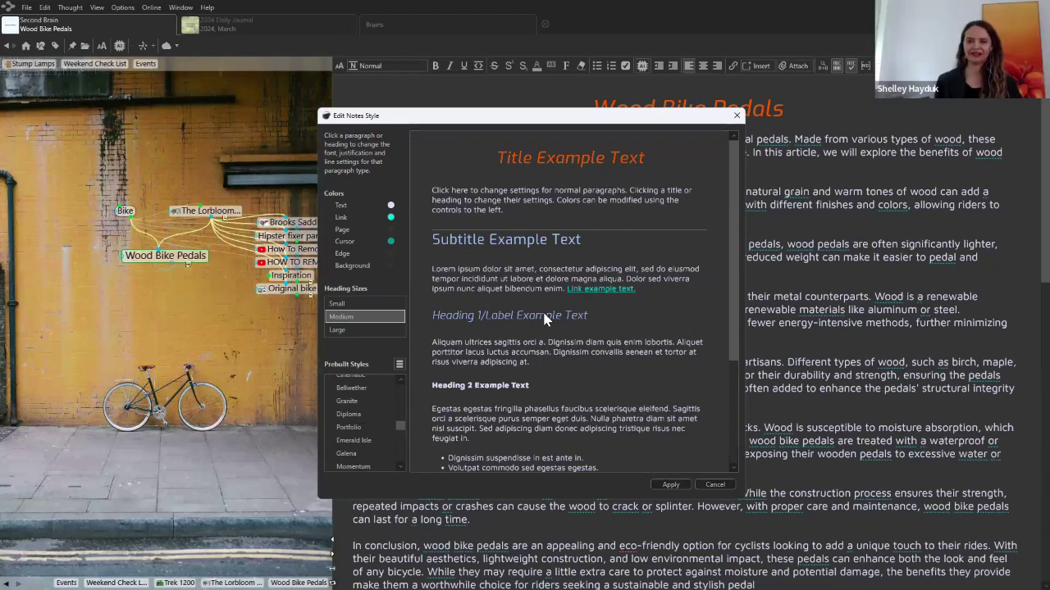
pyautogui.click(736, 119)
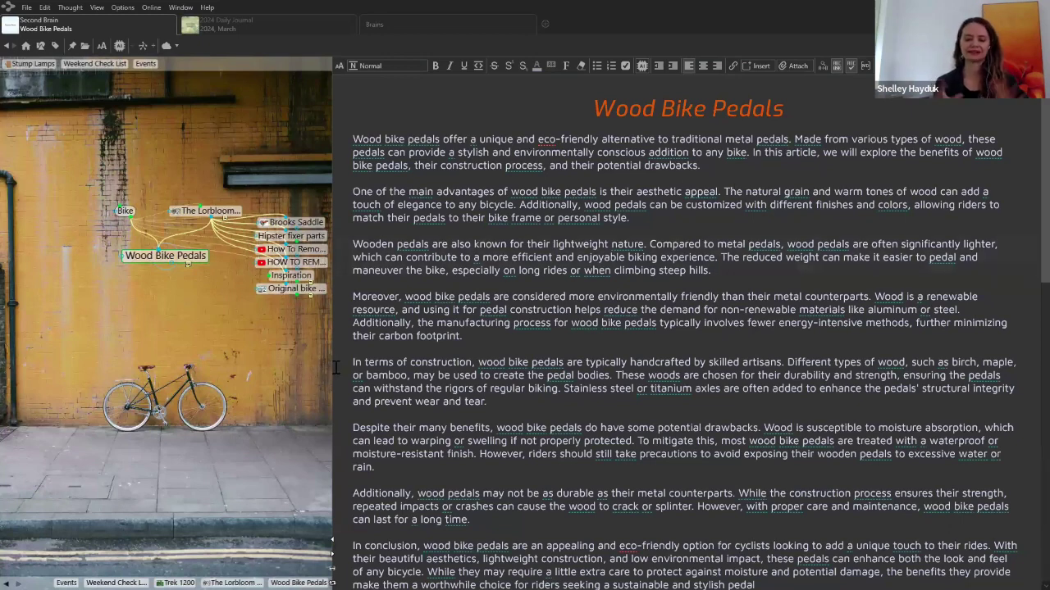
# Widen the mind map area to over half the window and navigate through The Lorbloom Hipster Bike to the Lorbloom Bikes thought
pyautogui.moveTo(328, 368); pyautogui.dragTo(578, 383)
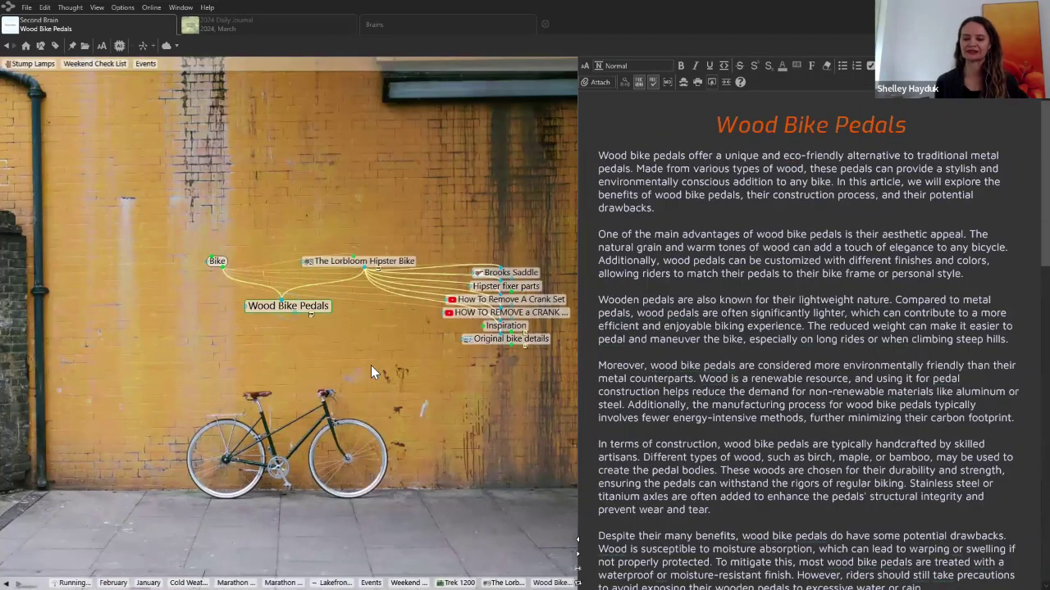
pyautogui.click(366, 261)
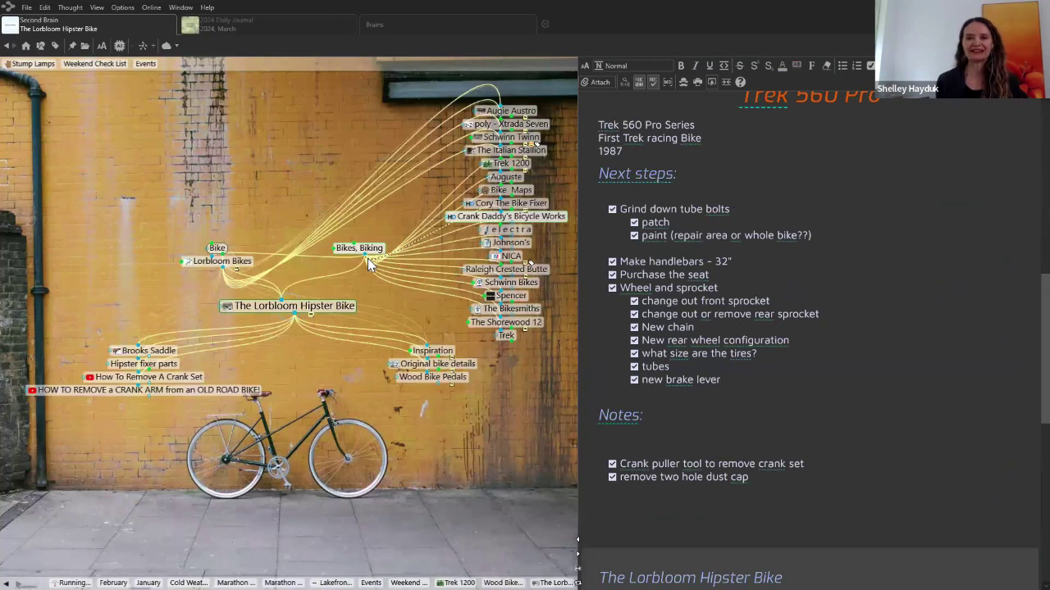
pyautogui.click(223, 261)
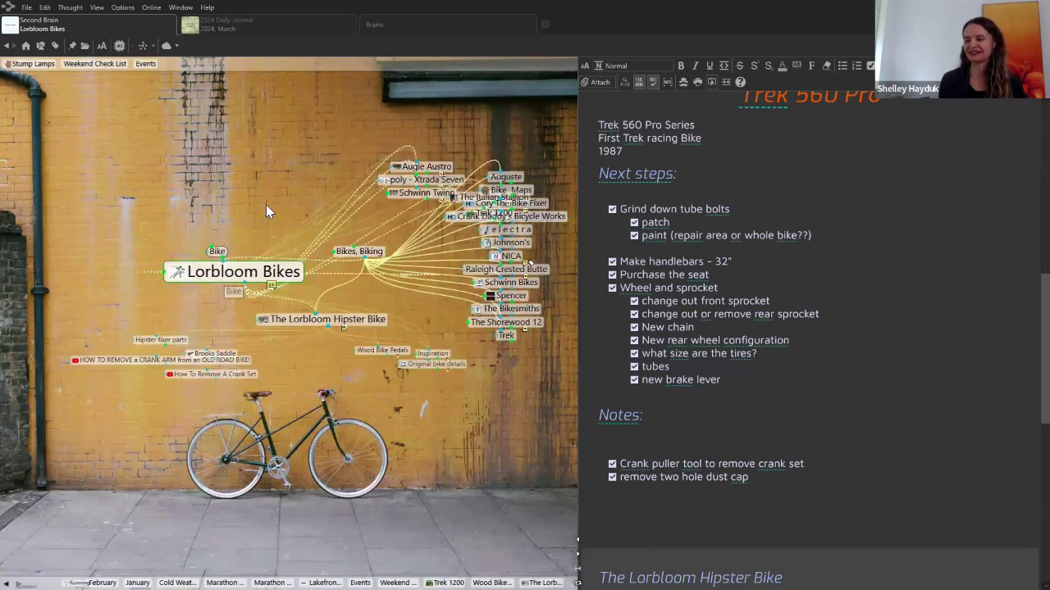